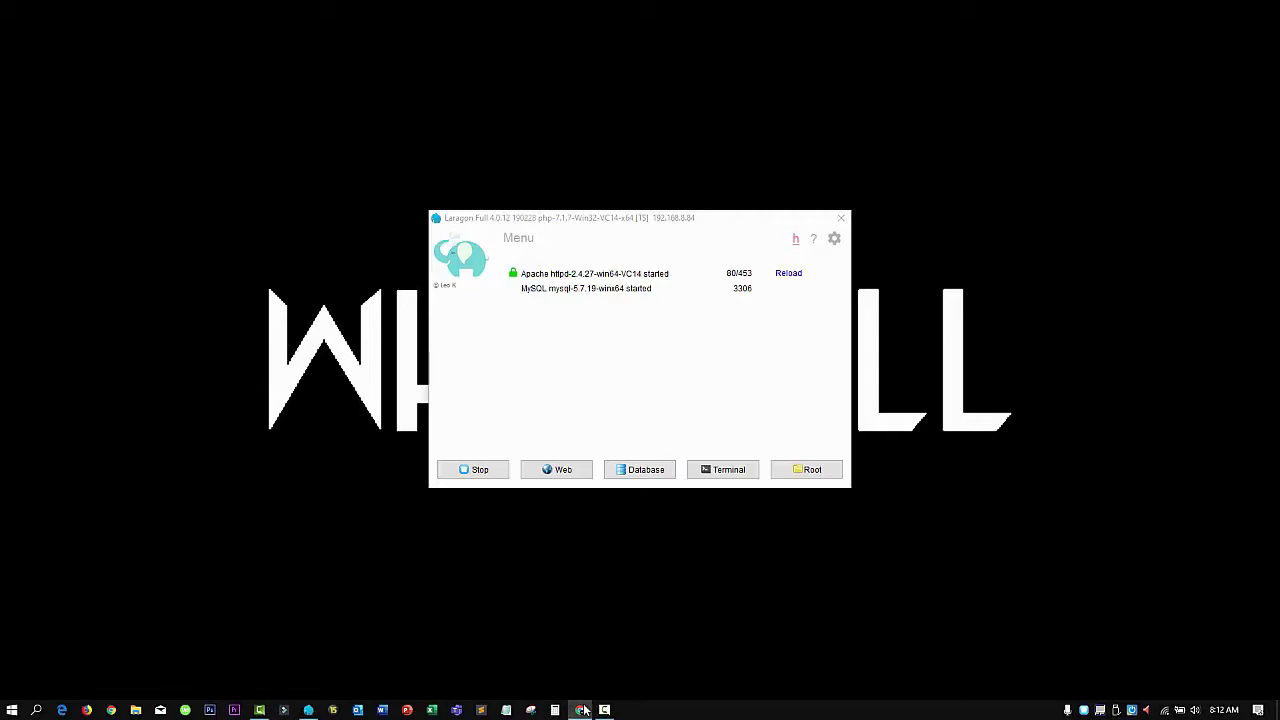
With Apache and MySQL running in Laragon, bring Chrome's New Tab window forward
{"action": "left_click", "coordinate": [582, 709]}
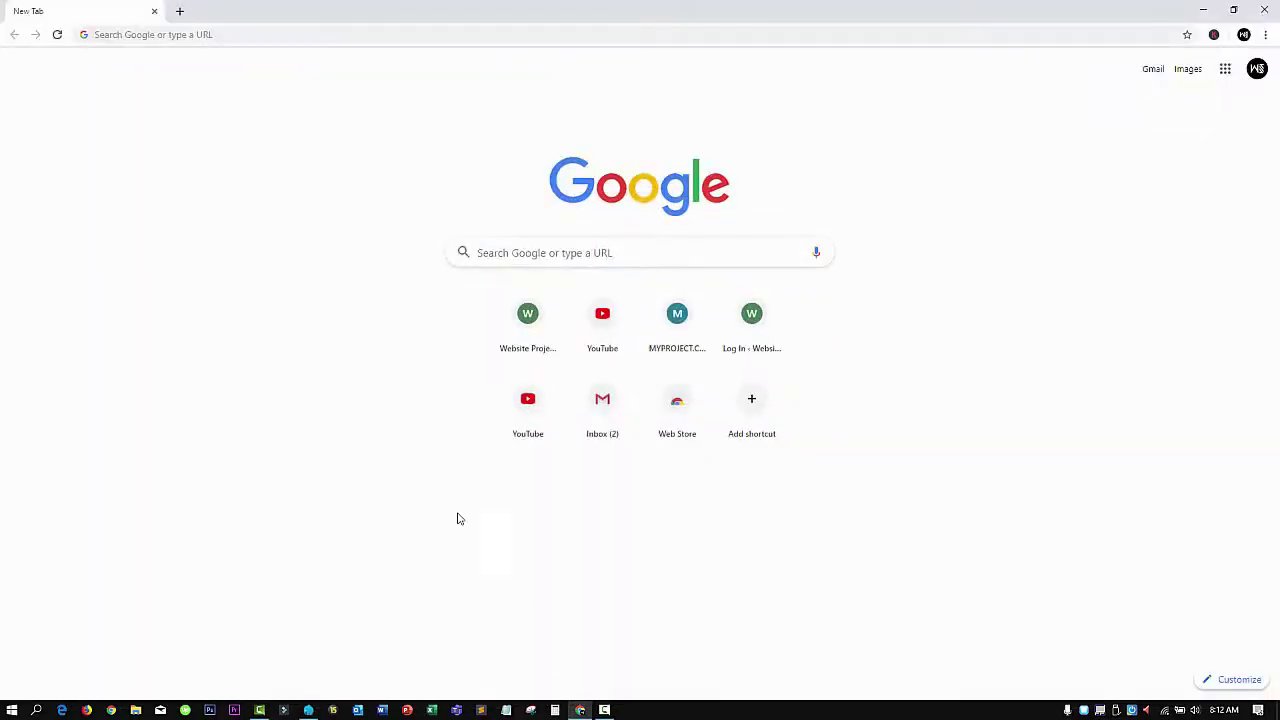
Load the local site websiteproject.com in Chrome
{"action": "left_click", "coordinate": [229, 35]}
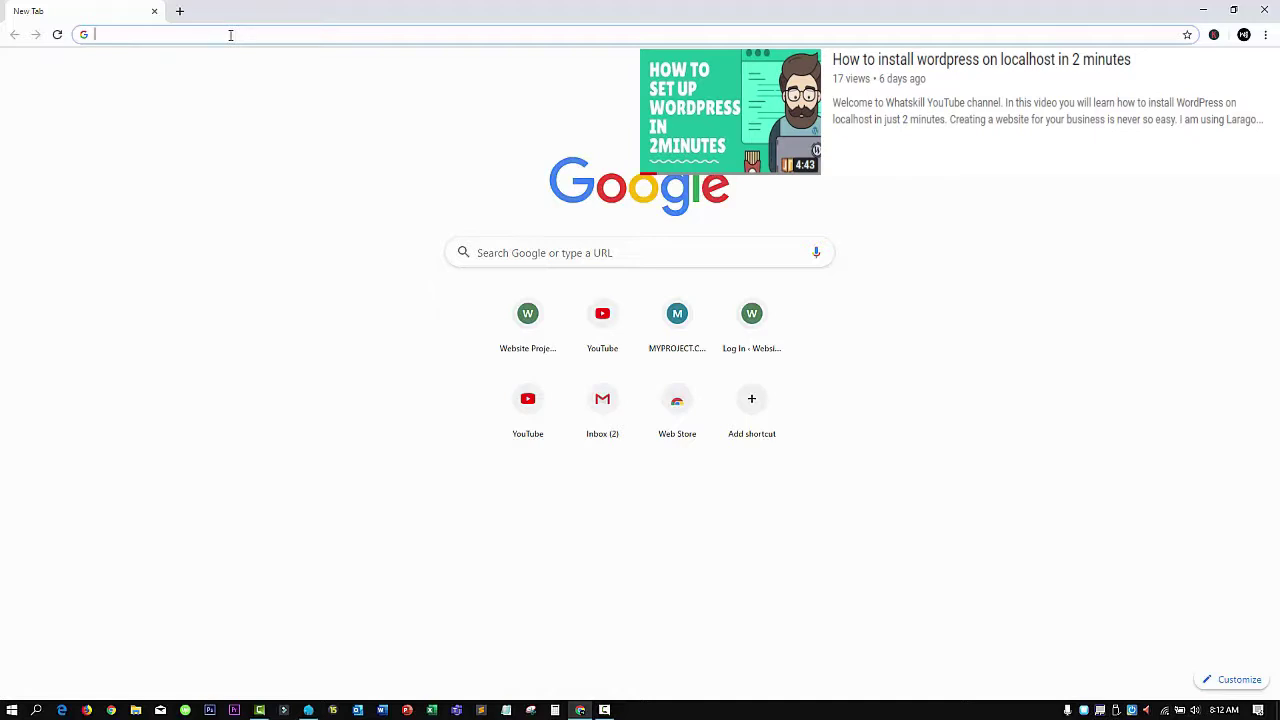
{"action": "type", "text": "websiteproject.com"}
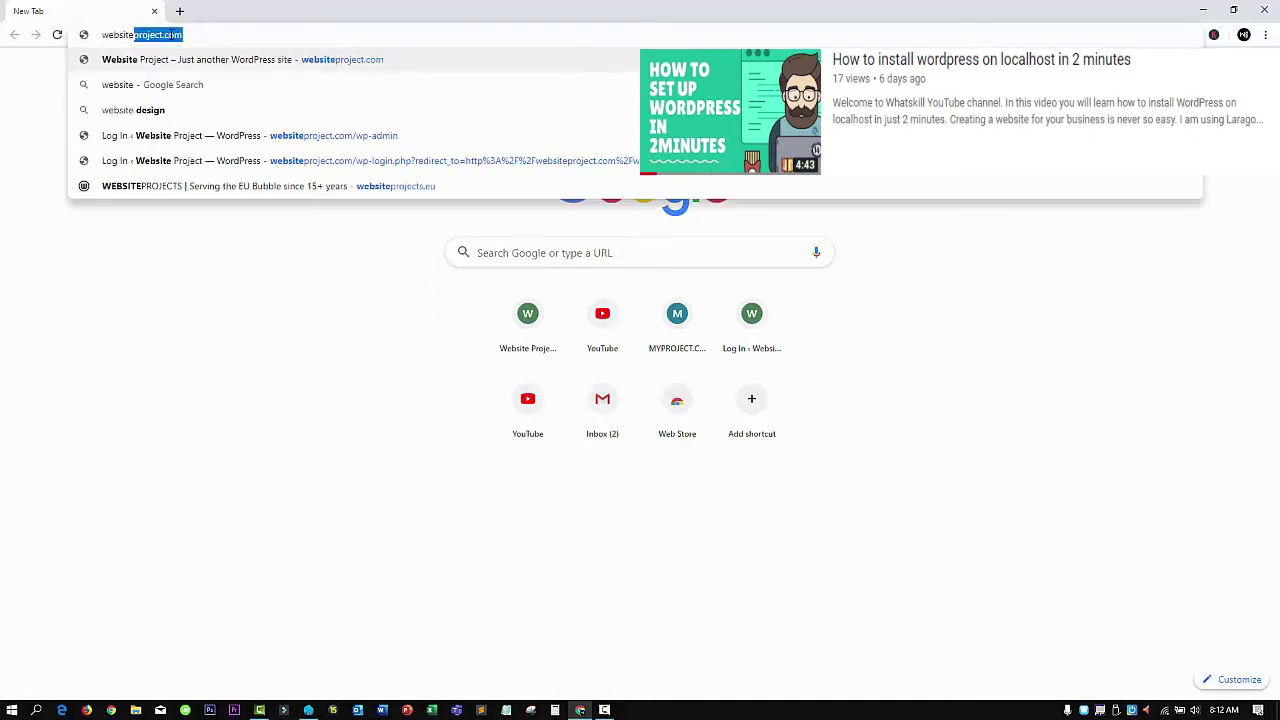
{"action": "key", "text": "Return"}
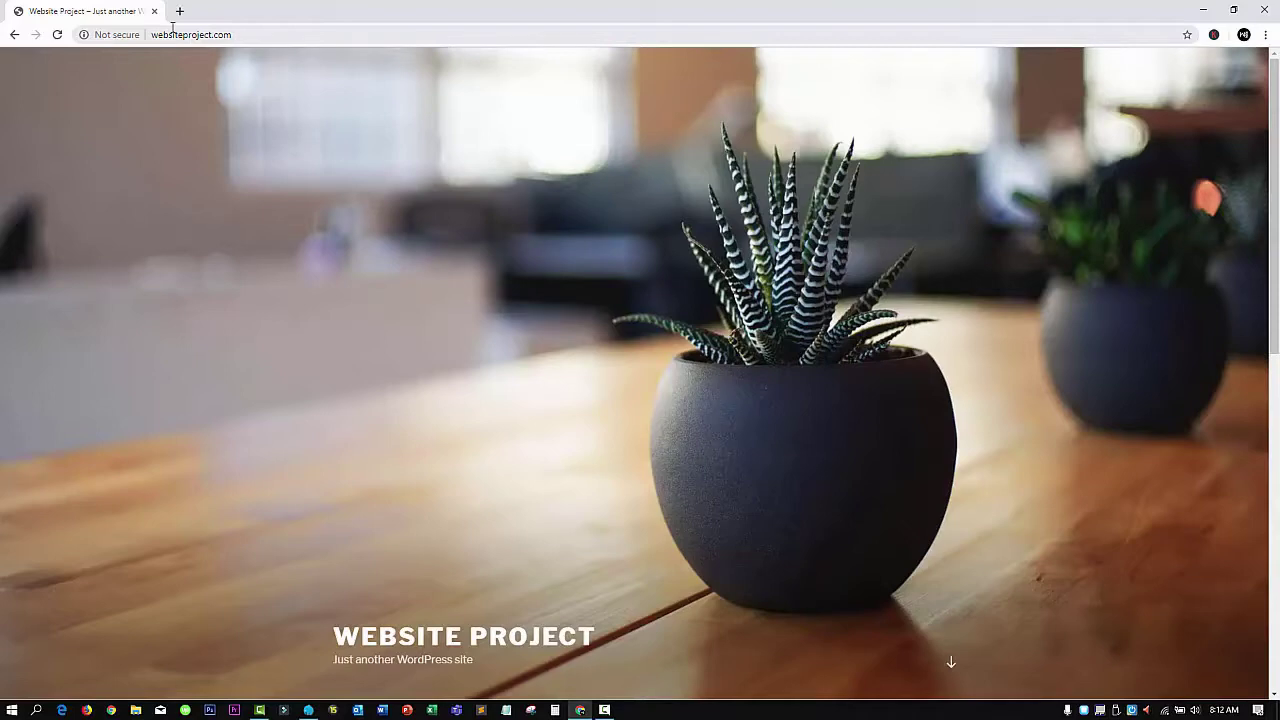
Go to websiteproject.com/wp-admin to reach the WordPress login page
{"action": "left_click", "coordinate": [236, 35]}
{"action": "left_click", "coordinate": [236, 35]}
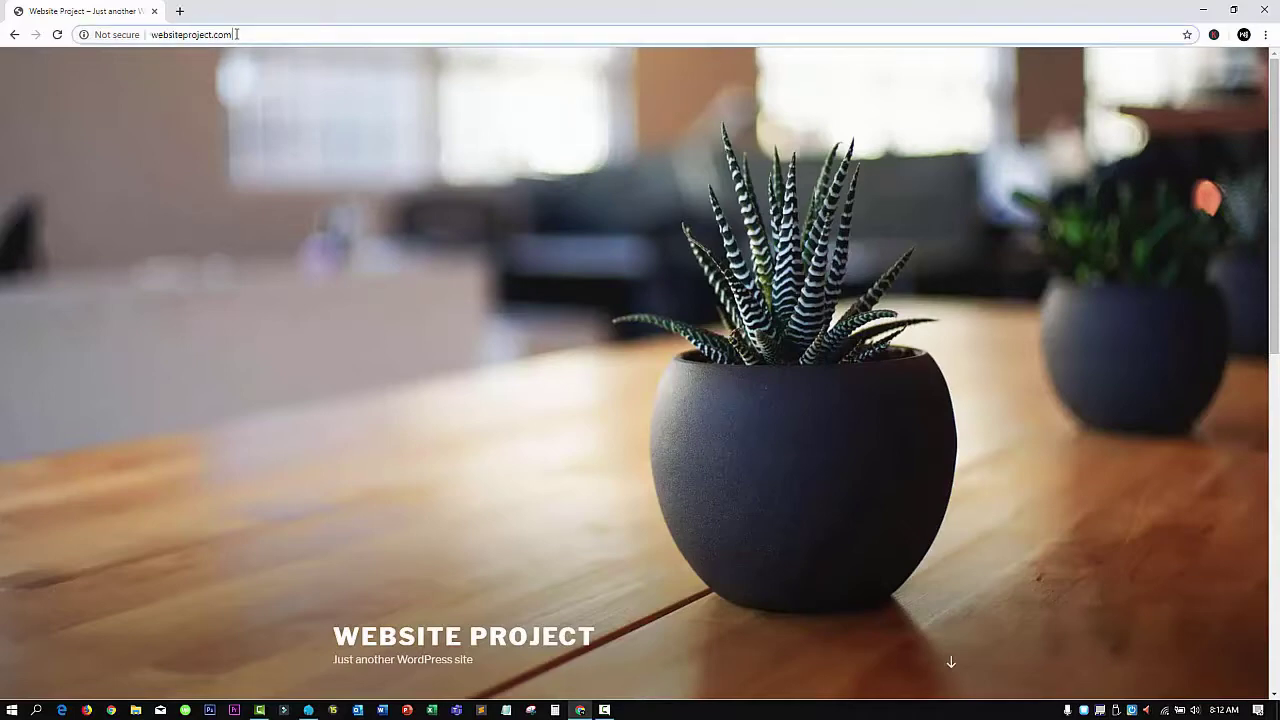
{"action": "type", "text": "/"}
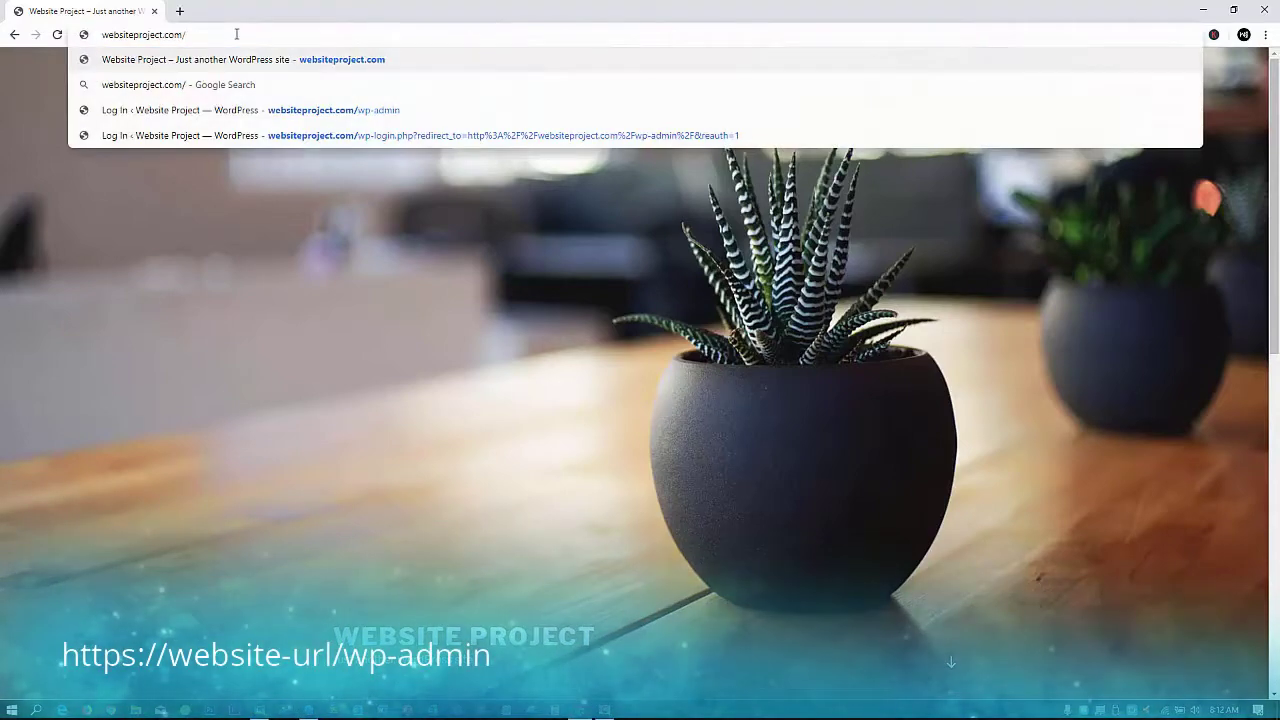
{"action": "type", "text": "wp-"}
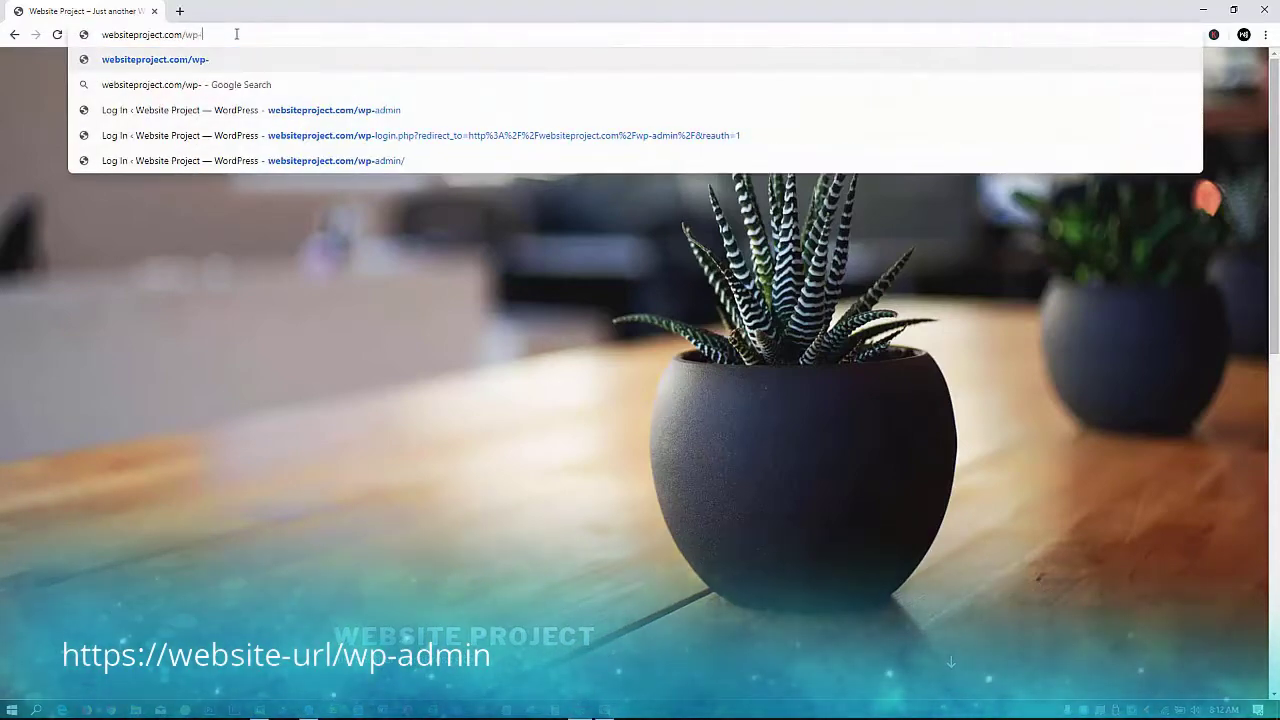
{"action": "type", "text": "admin"}
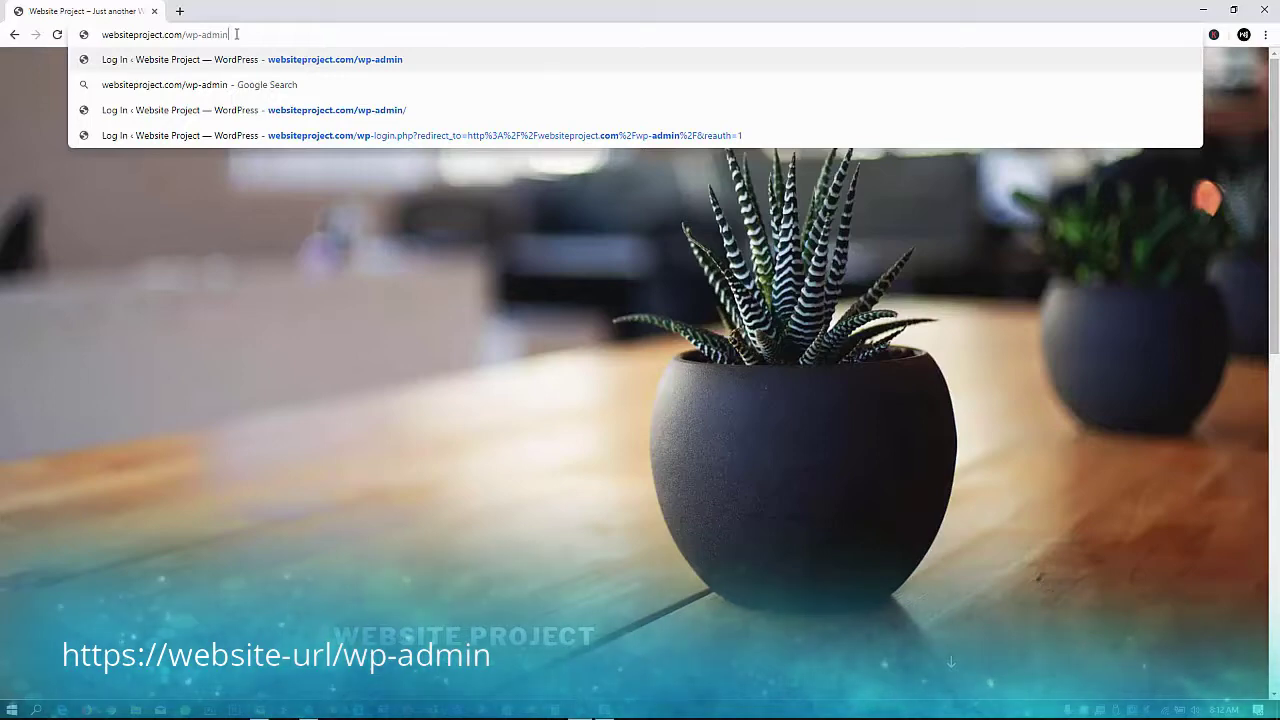
{"action": "key", "text": "Return"}
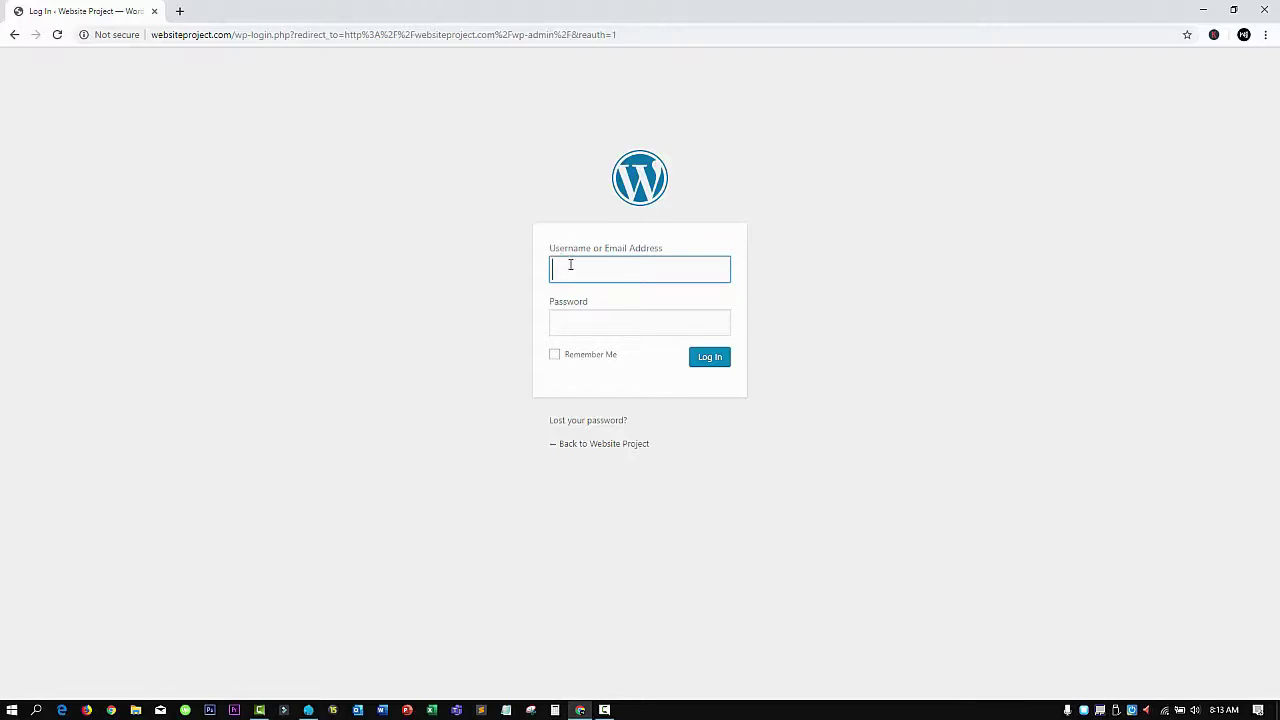
Log in with the admin username and password to reach the Dashboard
{"action": "type", "text": "user"}
{"action": "key", "text": "Tab"}
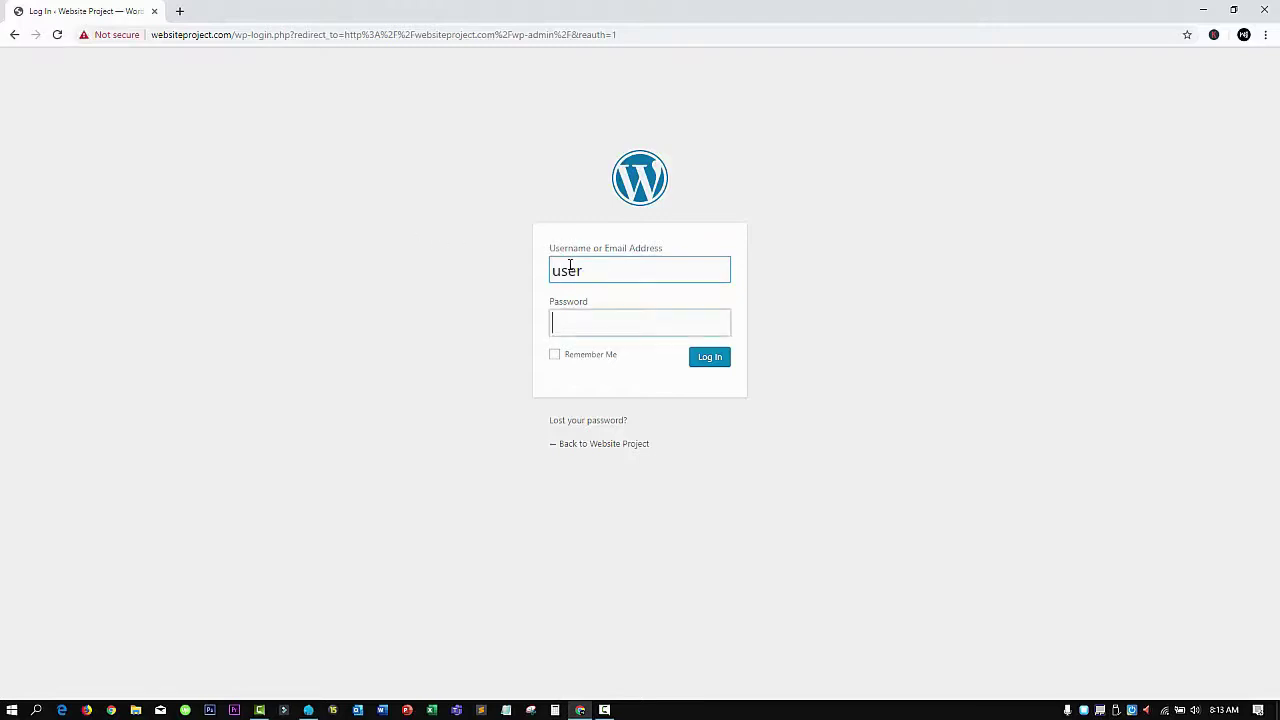
{"action": "type", "text": "••••"}
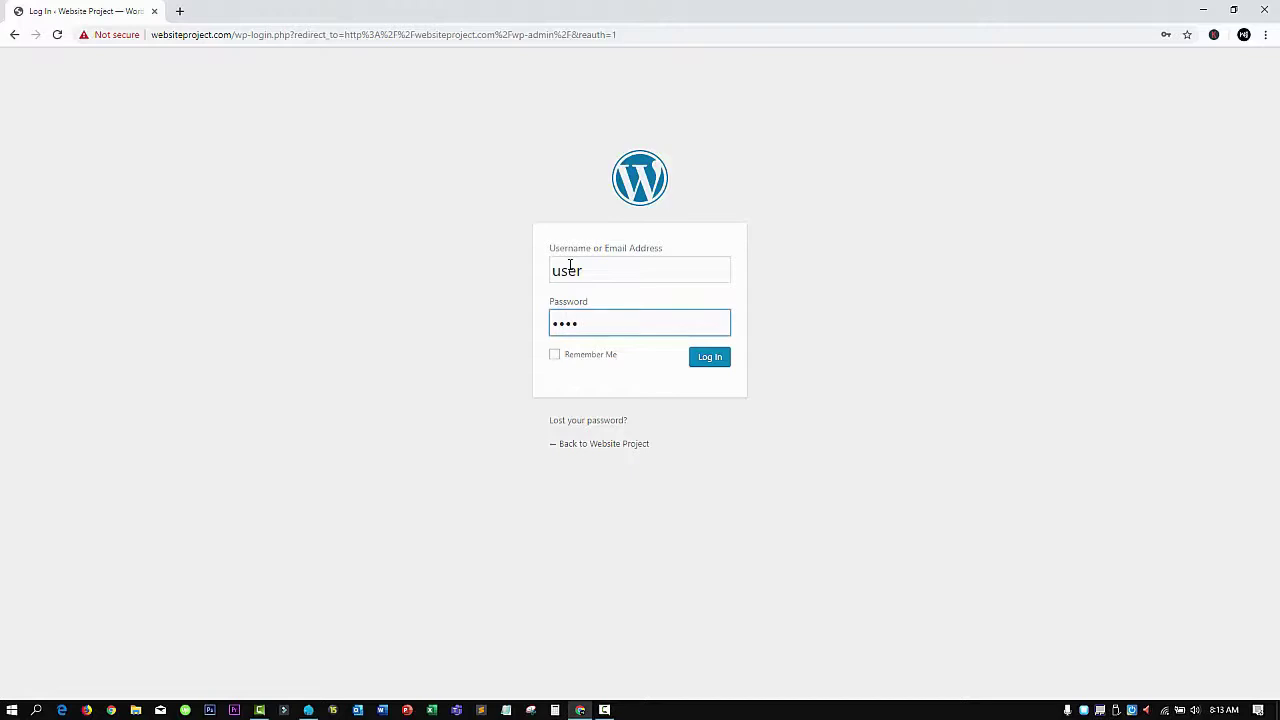
{"action": "left_click", "coordinate": [704, 362]}
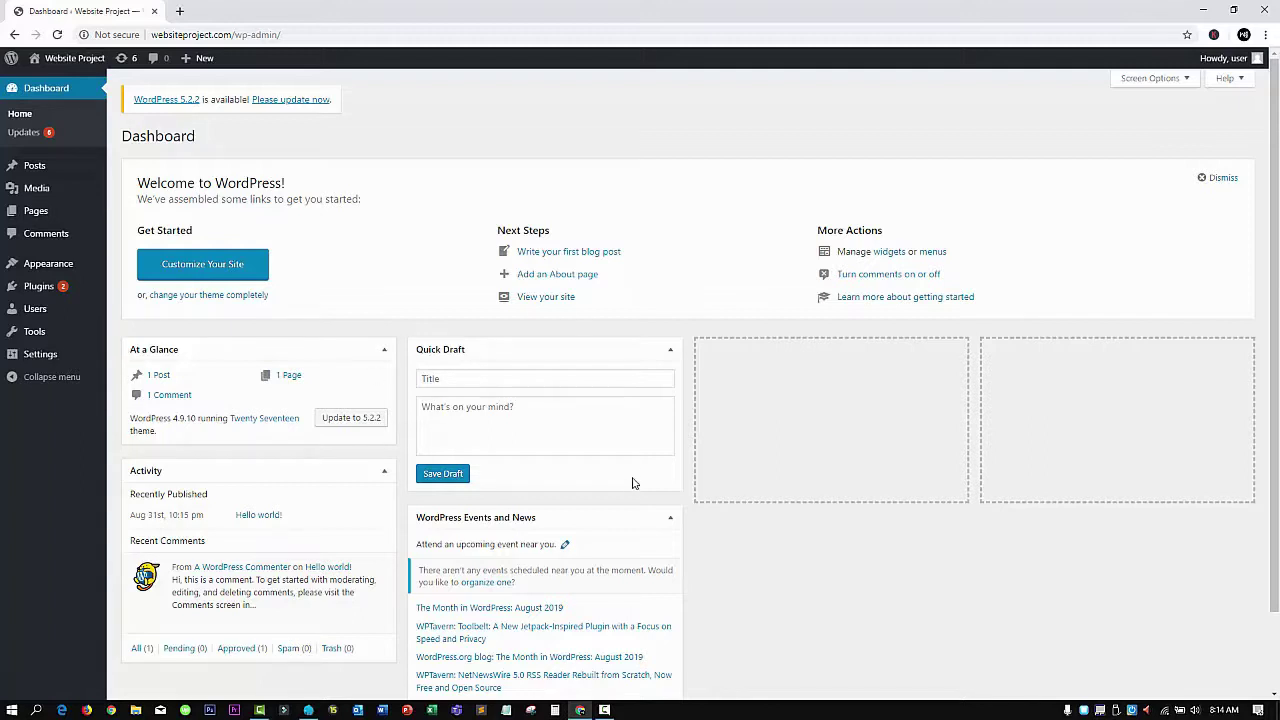
Move Events and News to column three and Activity to column four, then toggle box visibility in Screen Options
{"action": "left_click_drag", "start_coordinate": [615, 521], "coordinate": [851, 371]}
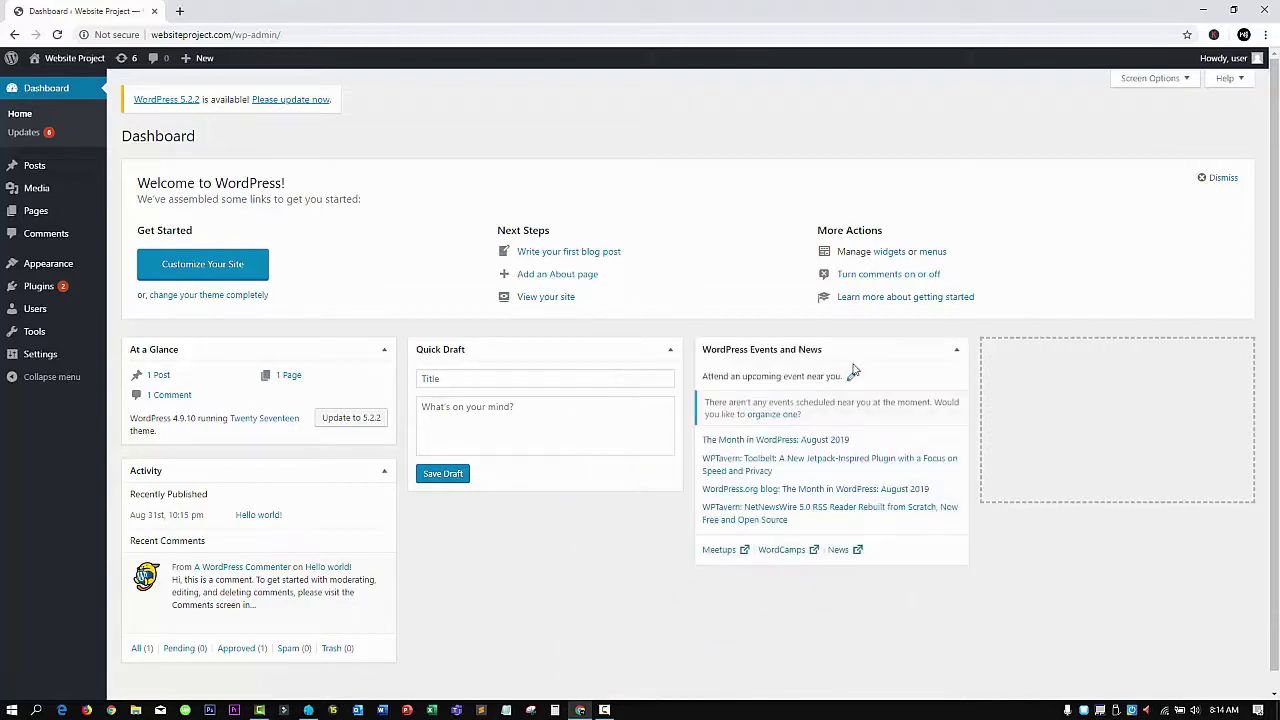
{"action": "left_click_drag", "start_coordinate": [280, 476], "coordinate": [1057, 377]}
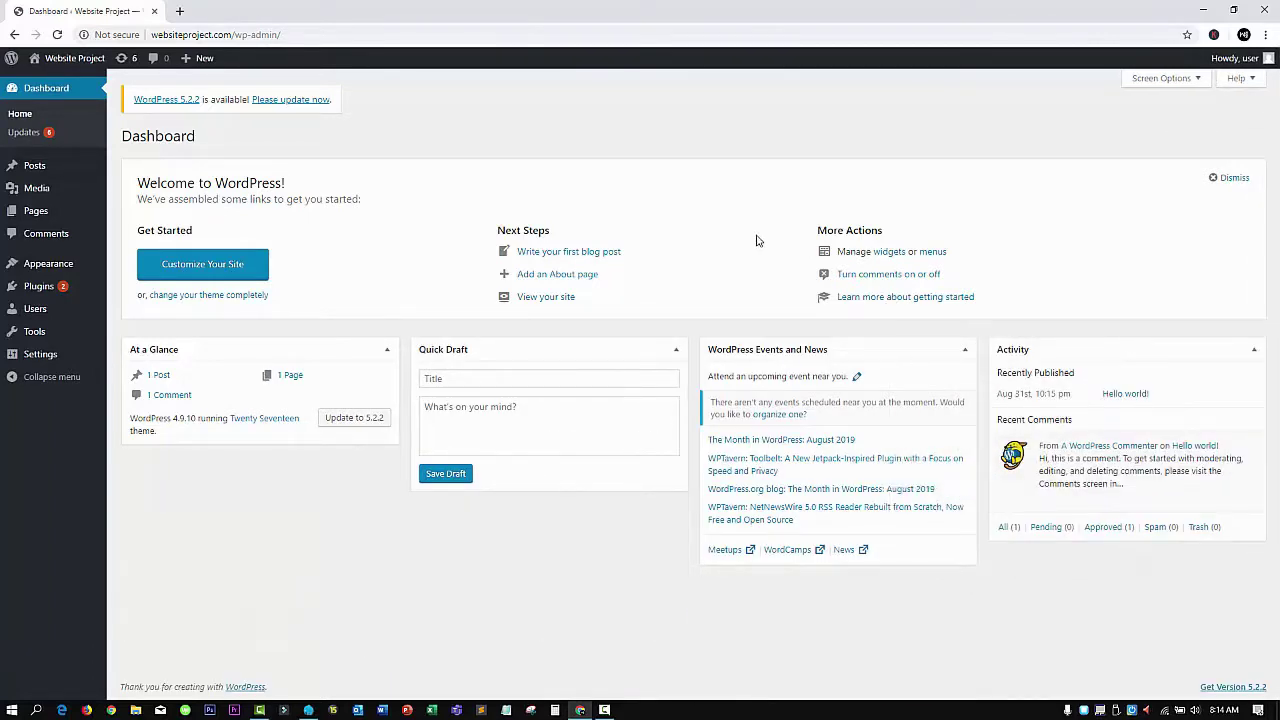
{"action": "left_click", "coordinate": [1193, 88]}
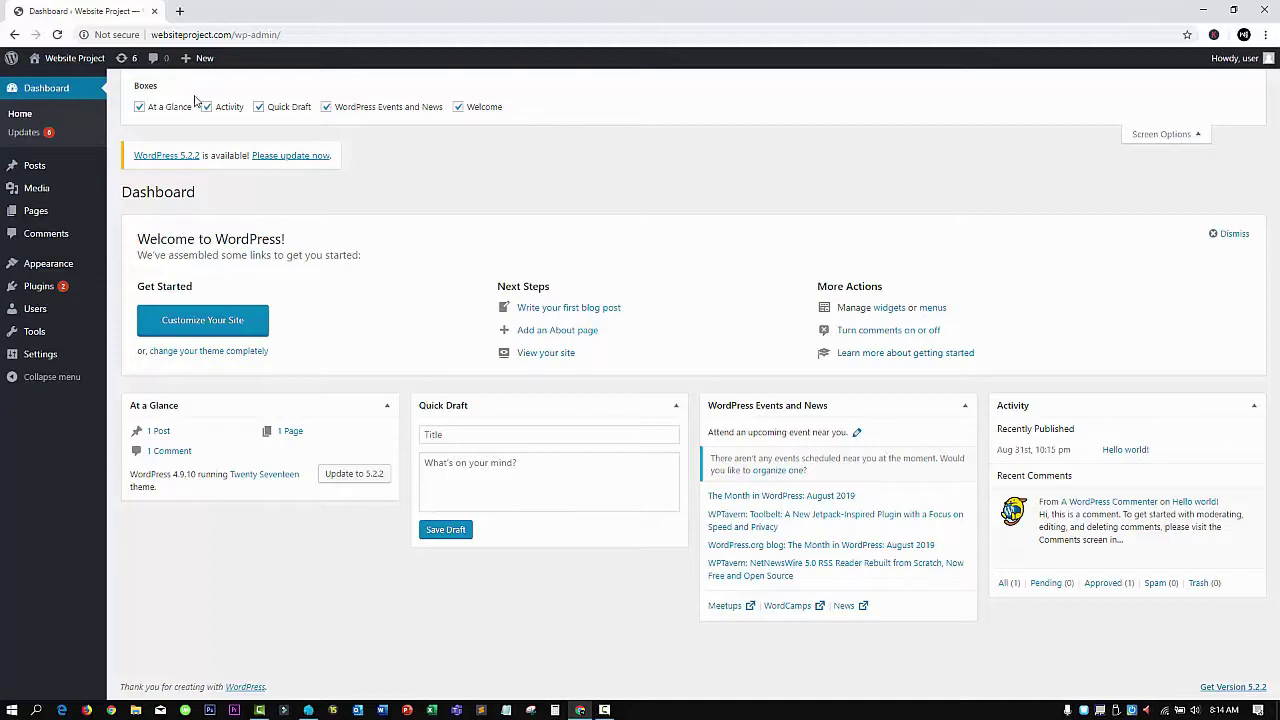
{"action": "left_click", "coordinate": [140, 108]}
{"action": "left_click", "coordinate": [140, 108]}
{"action": "left_click", "coordinate": [140, 108]}
{"action": "left_click", "coordinate": [140, 108]}
{"action": "left_click", "coordinate": [327, 107]}
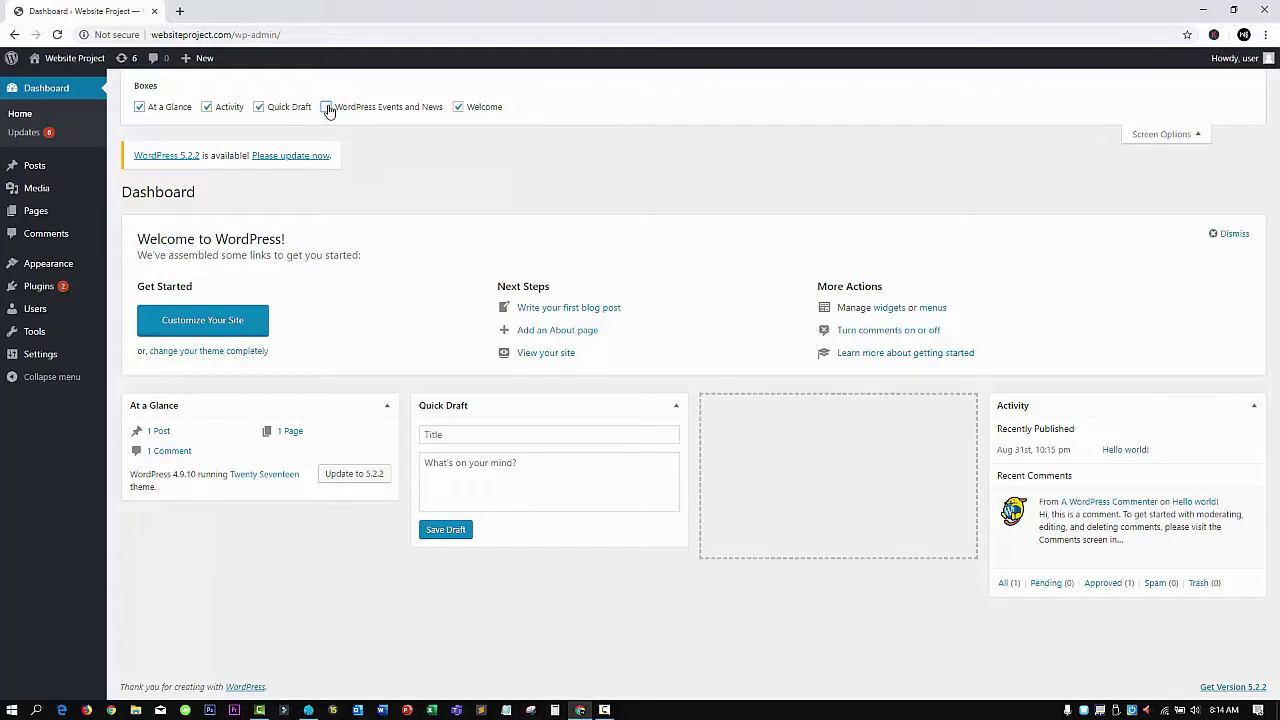
{"action": "left_click", "coordinate": [327, 107]}
{"action": "left_click", "coordinate": [1190, 134]}
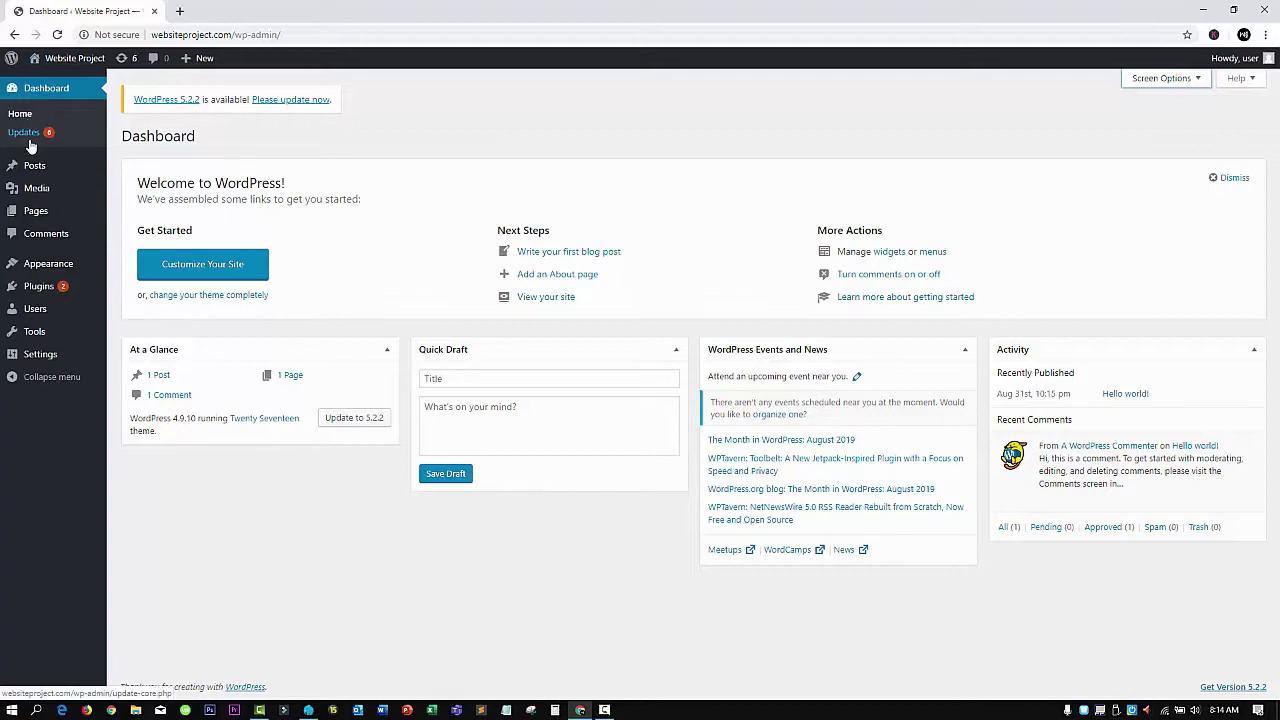
{"action": "mouse_move", "coordinate": [32, 165]}
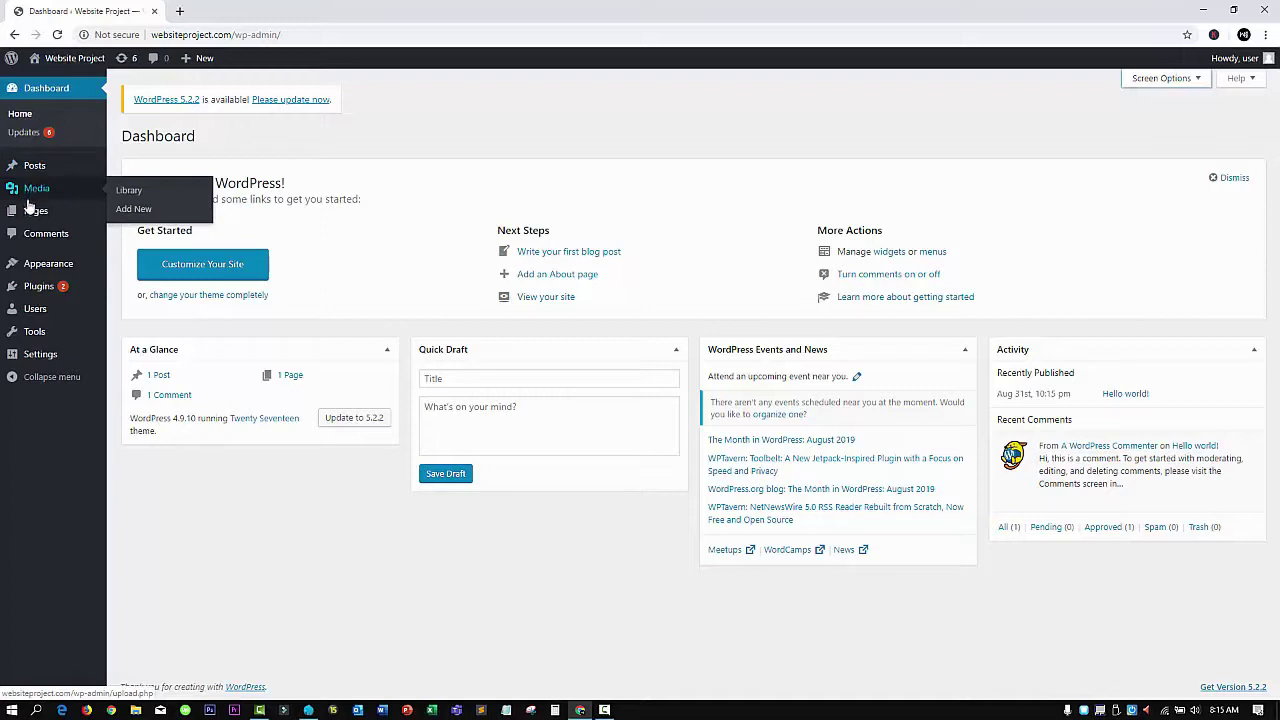
{"action": "mouse_move", "coordinate": [29, 220]}
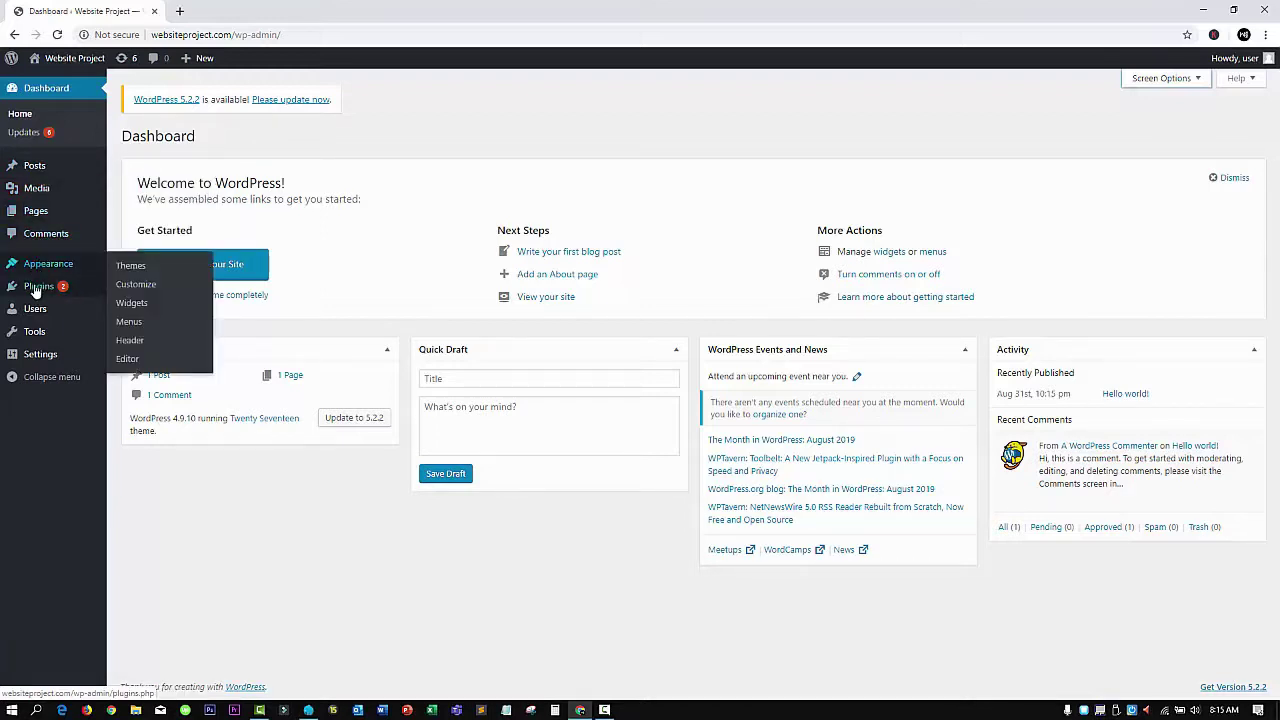
{"action": "mouse_move", "coordinate": [36, 289]}
{"action": "mouse_move", "coordinate": [34, 312]}
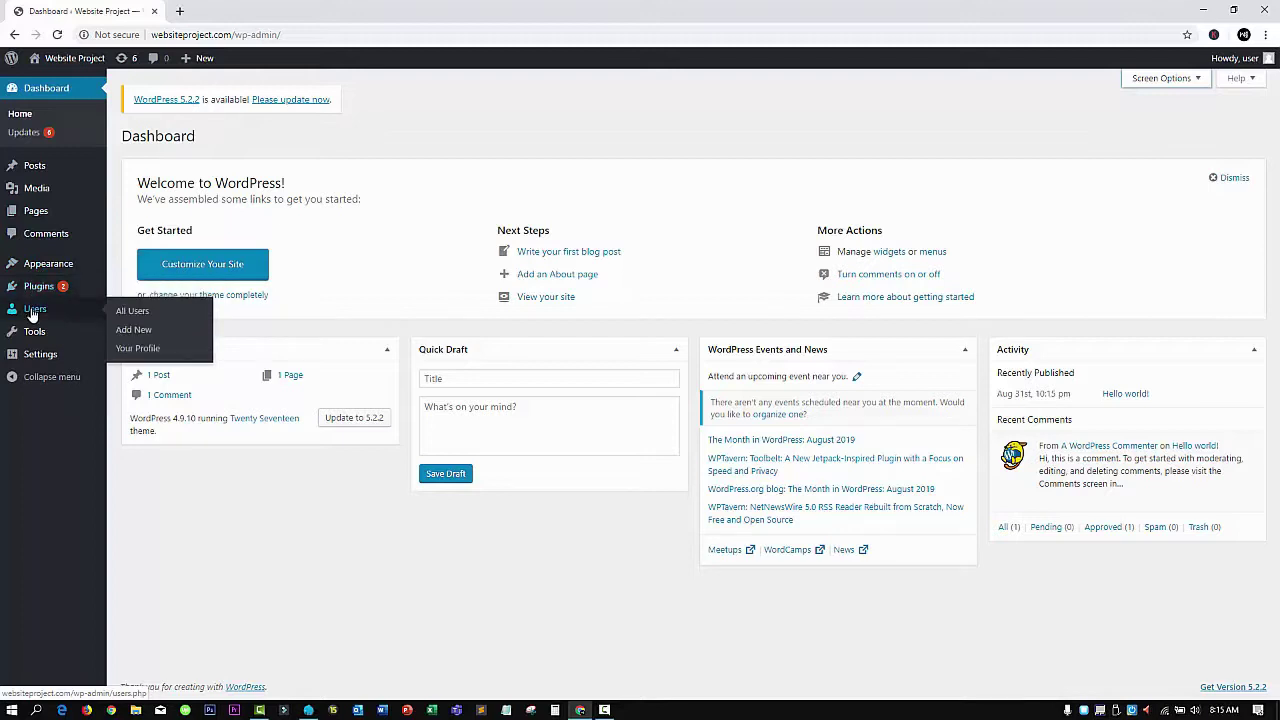
{"action": "mouse_move", "coordinate": [37, 336]}
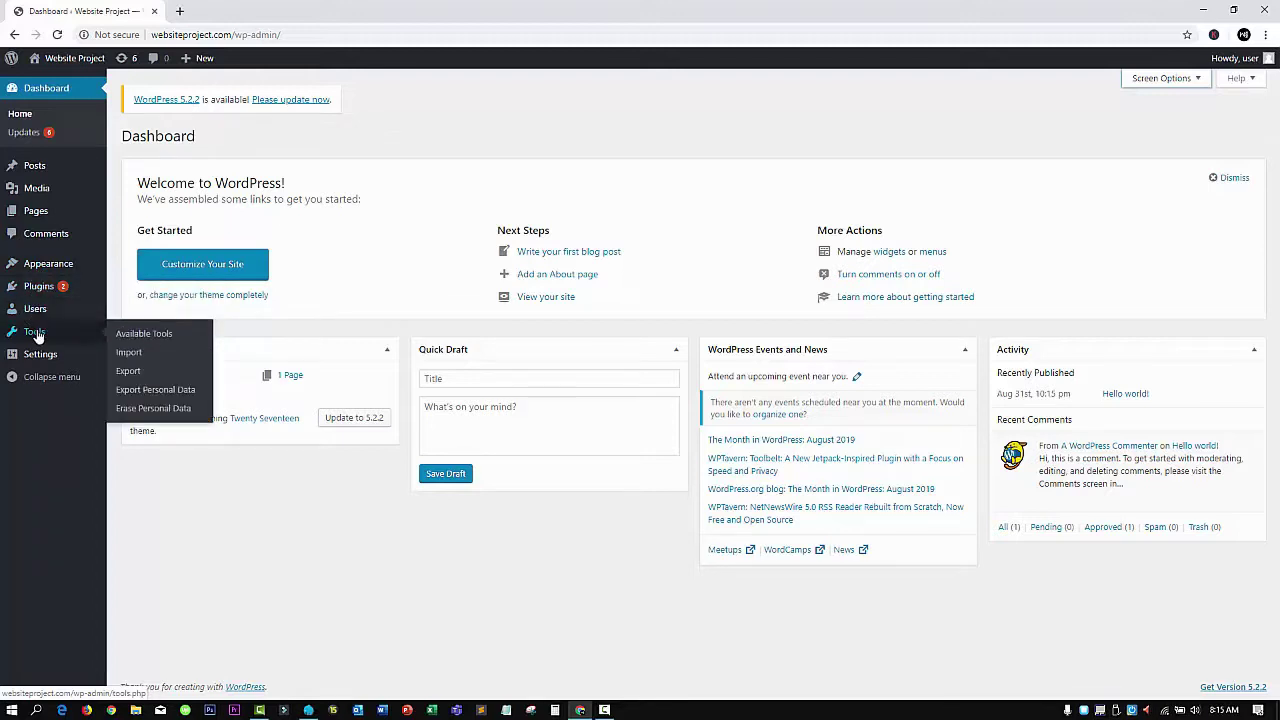
{"action": "left_click", "coordinate": [12, 380]}
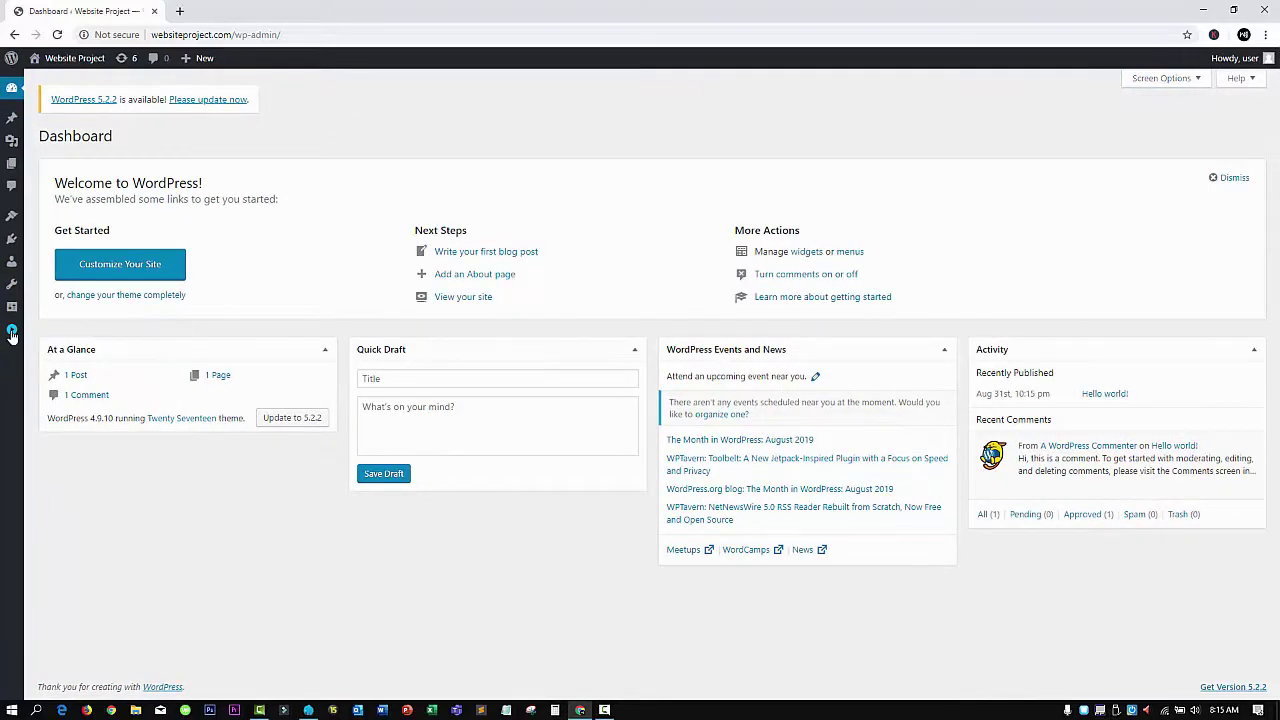
{"action": "left_click", "coordinate": [12, 332]}
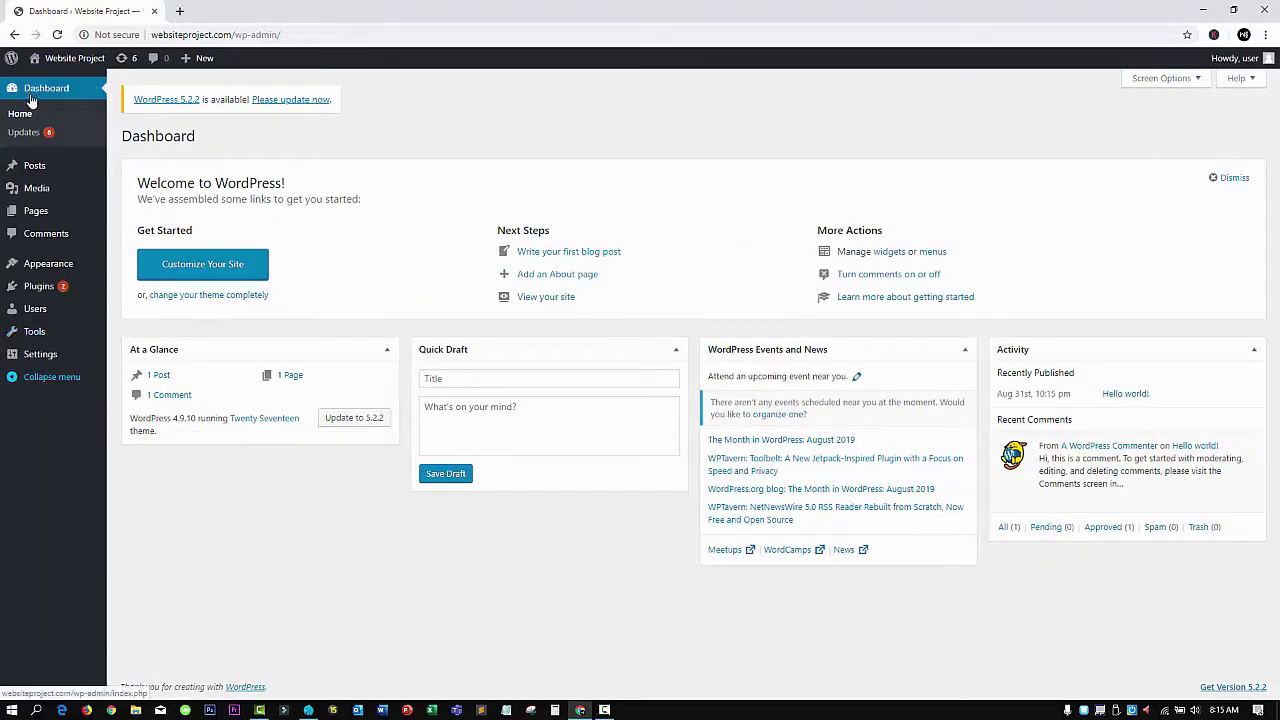
{"action": "left_click", "coordinate": [18, 120]}
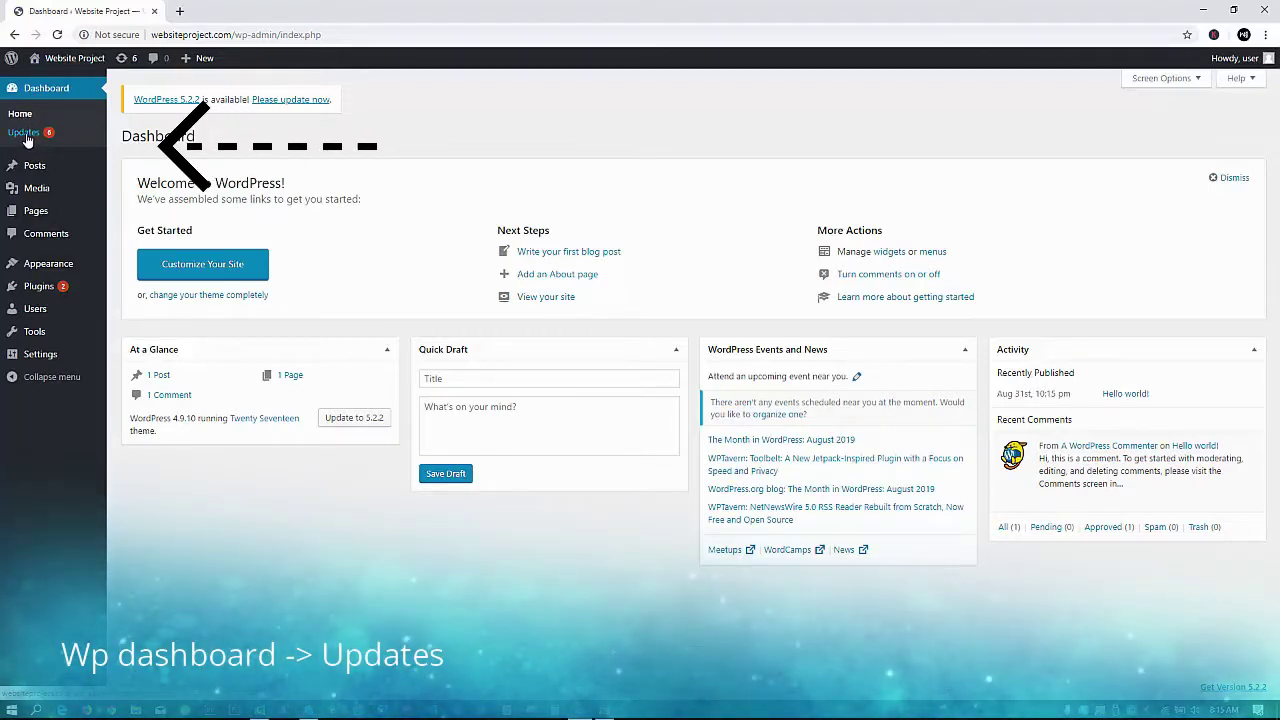
Open the Updates page and select all three themes for updating
{"action": "left_click", "coordinate": [25, 134]}
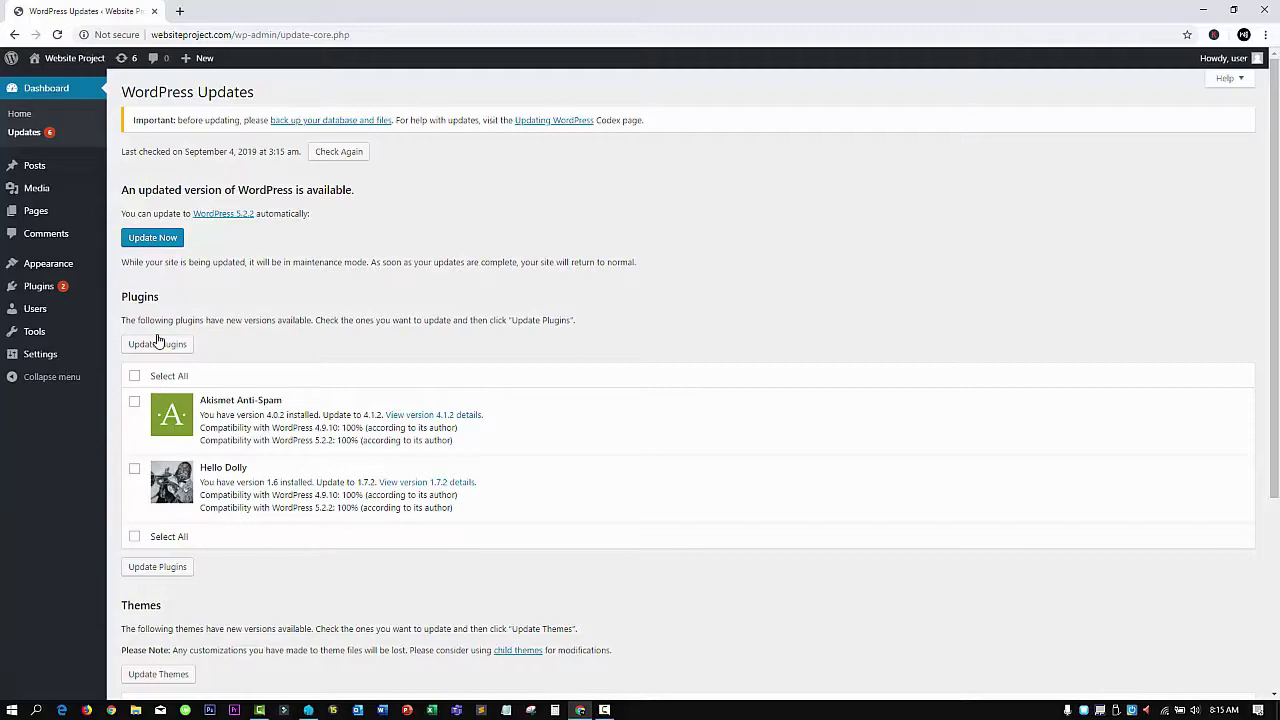
{"action": "scroll", "coordinate": [183, 436], "scroll_direction": "down", "scroll_amount": 2}
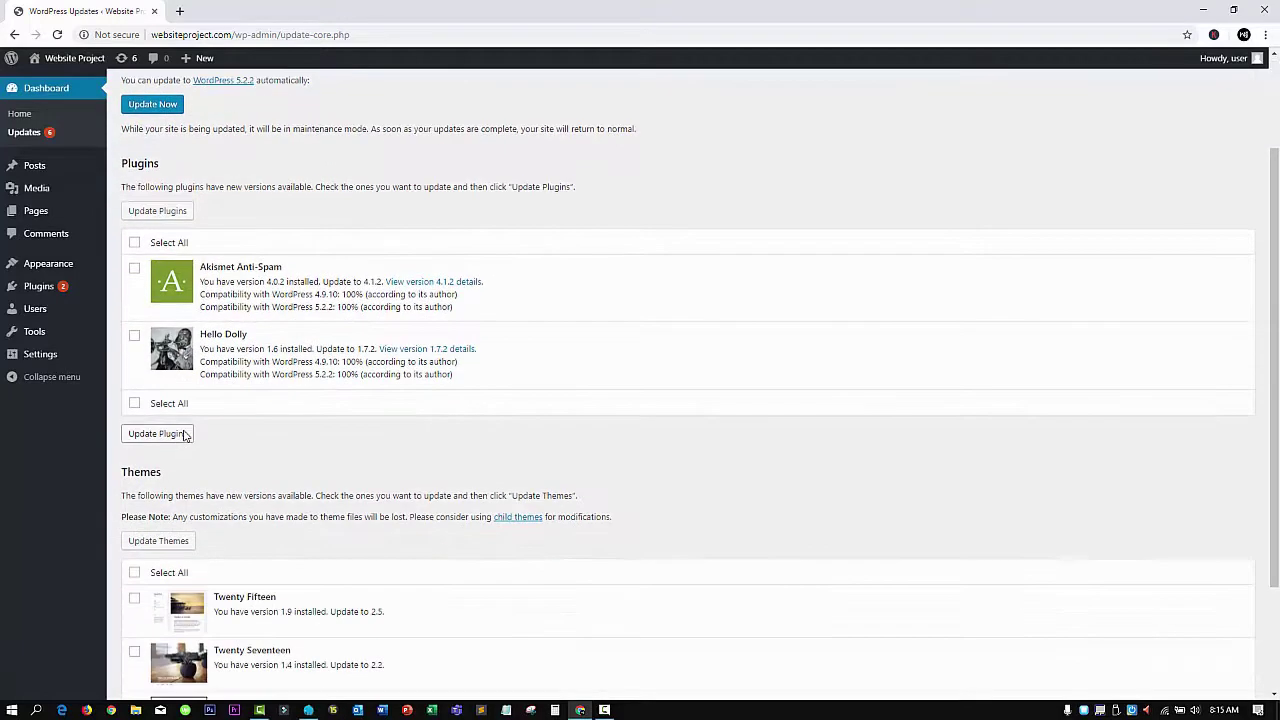
{"action": "scroll", "coordinate": [181, 472], "scroll_direction": "down", "scroll_amount": 2}
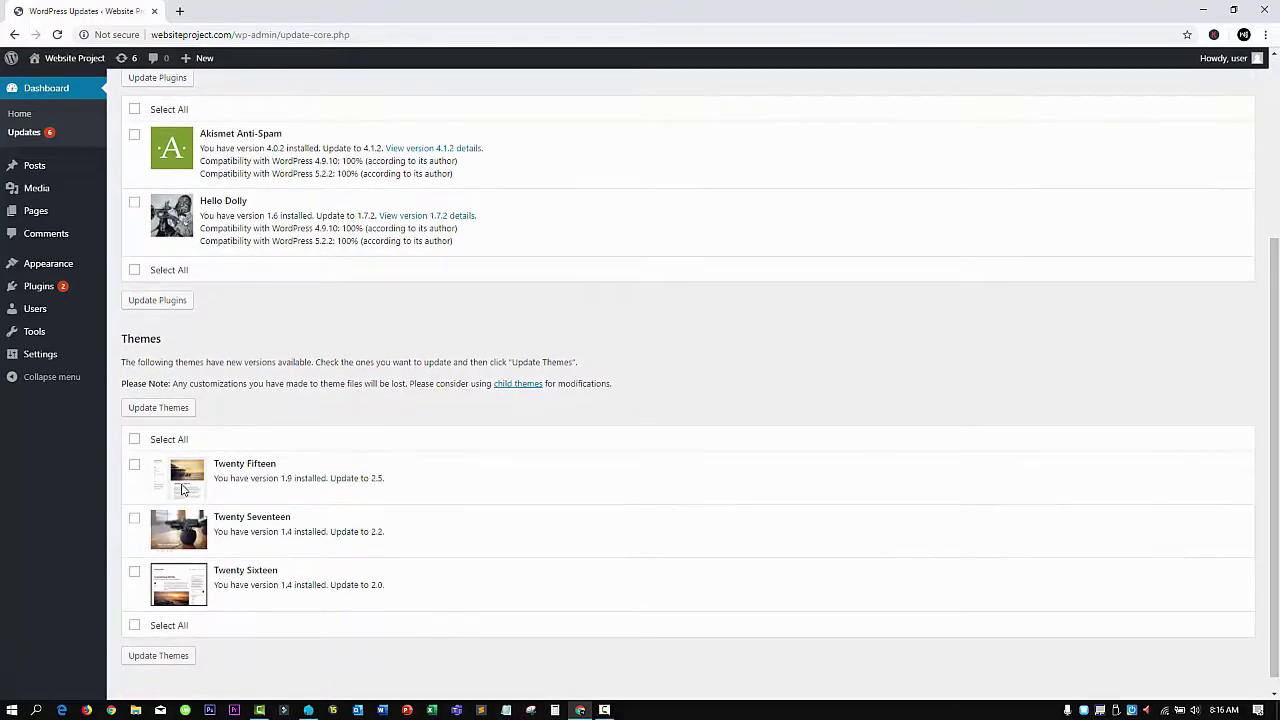
{"action": "left_click", "coordinate": [134, 439]}
{"action": "scroll", "coordinate": [137, 449], "scroll_direction": "up", "scroll_amount": 3}
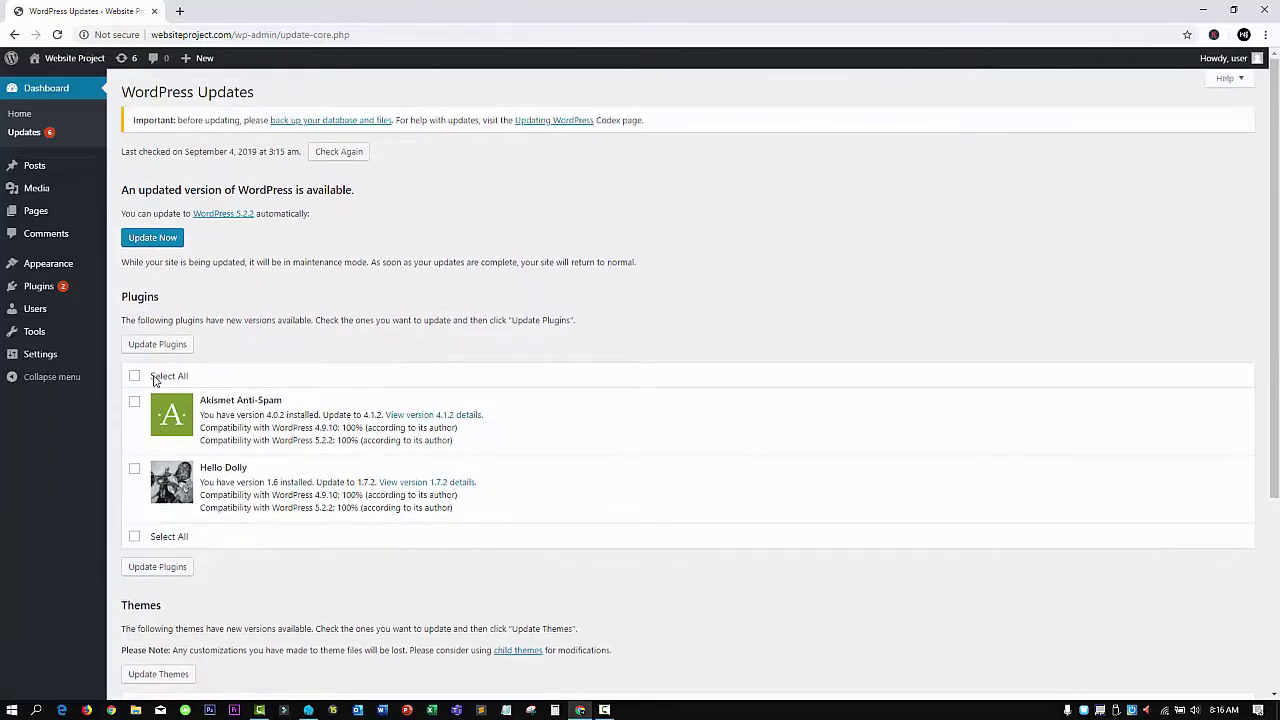
{"action": "mouse_move", "coordinate": [52, 164]}
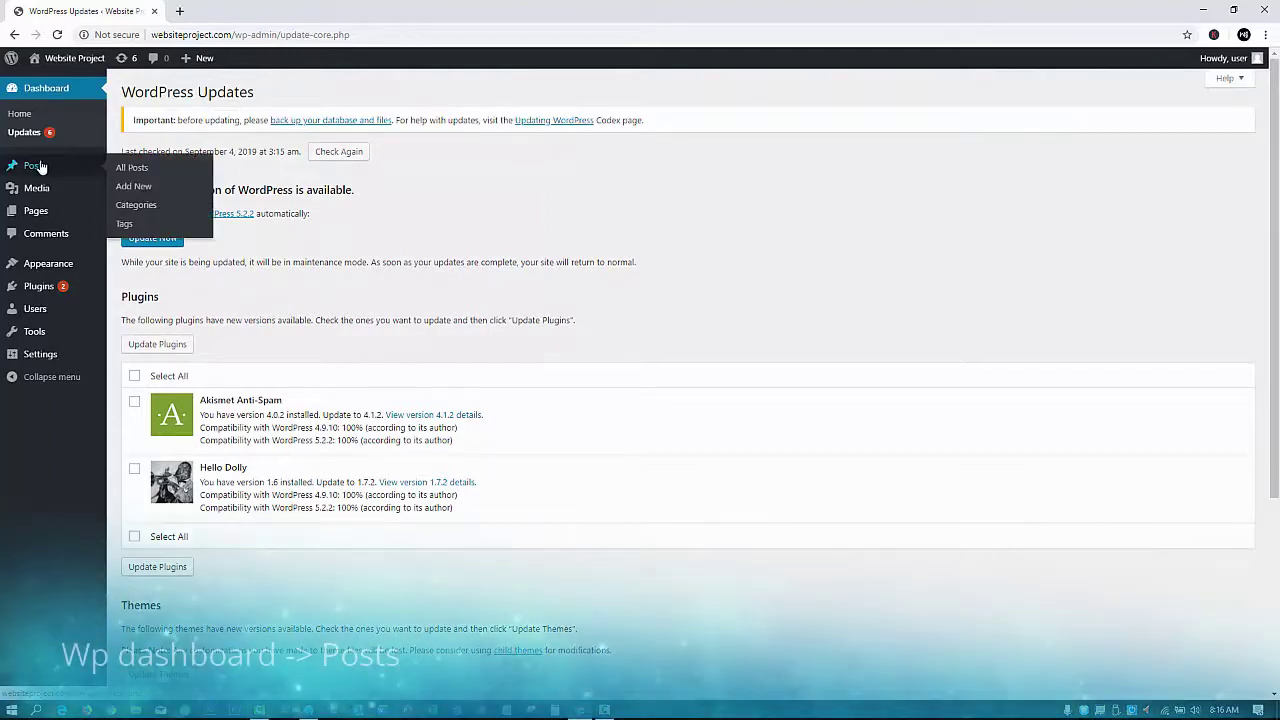
Preview the Hello world! post live in a new tab, then open it in the editor
{"action": "left_click", "coordinate": [35, 166]}
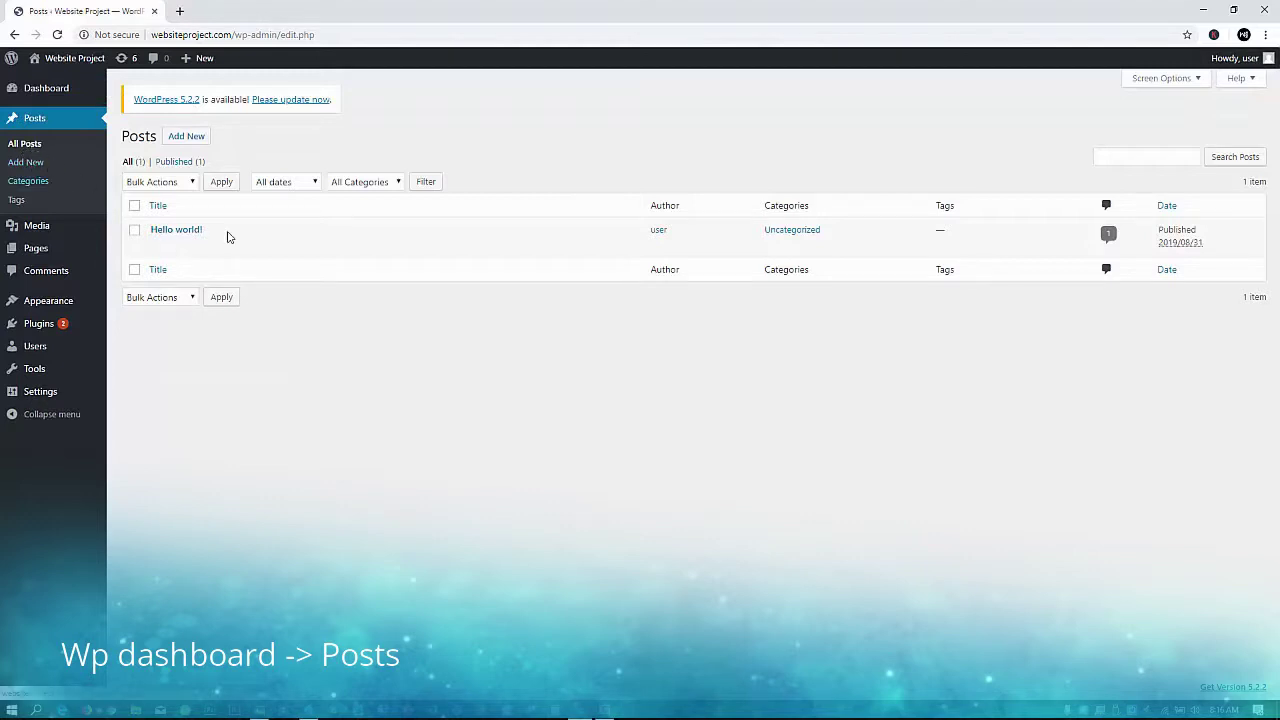
{"action": "mouse_move", "coordinate": [323, 254]}
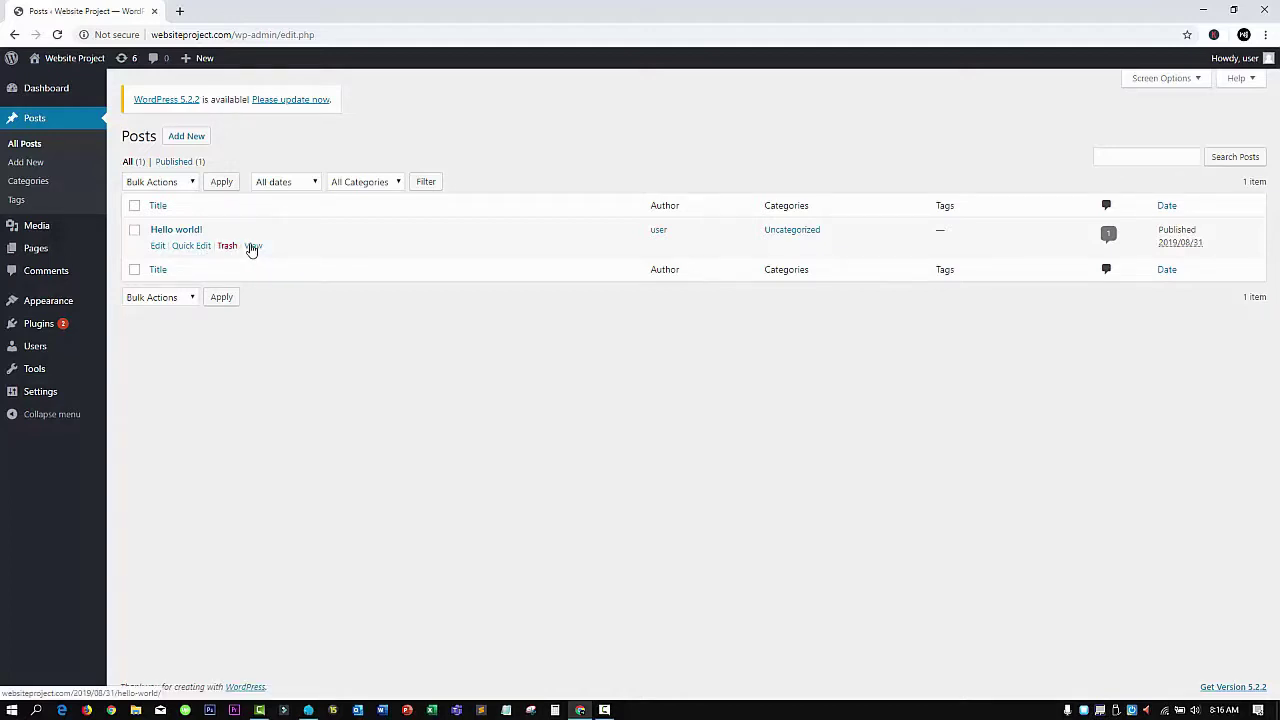
{"action": "middle_click", "coordinate": [252, 246]}
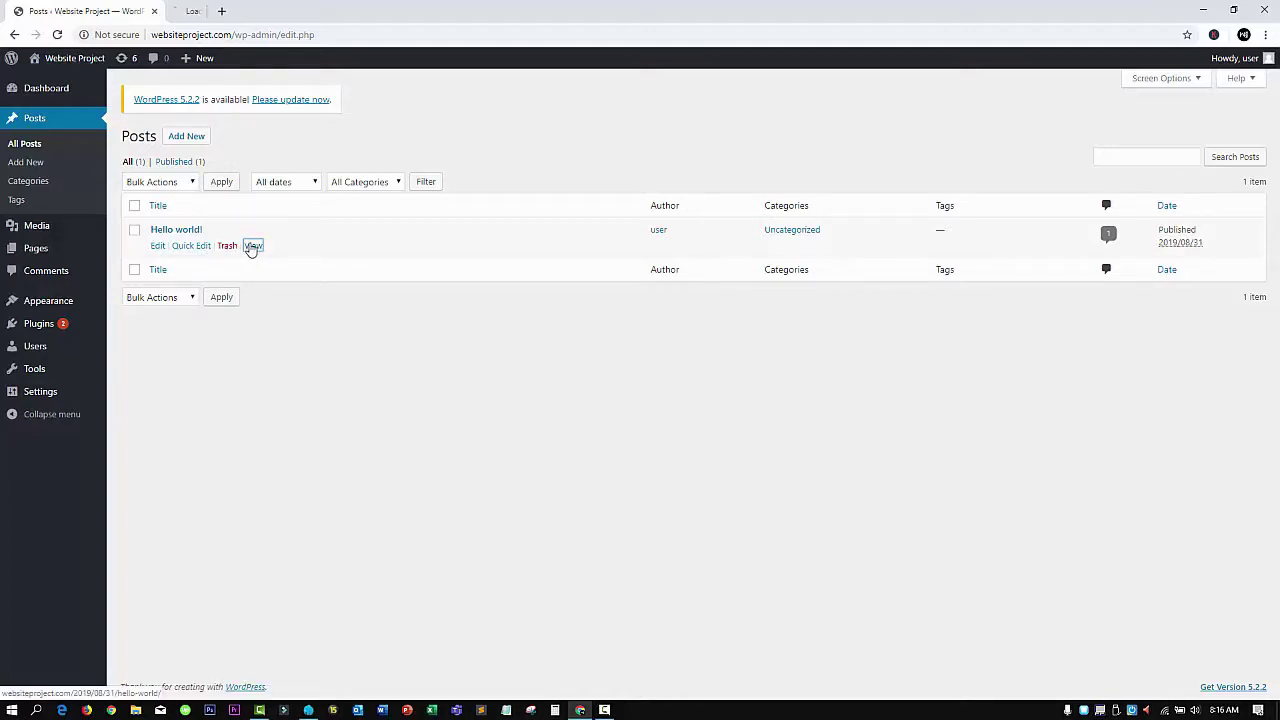
{"action": "left_click", "coordinate": [183, 11]}
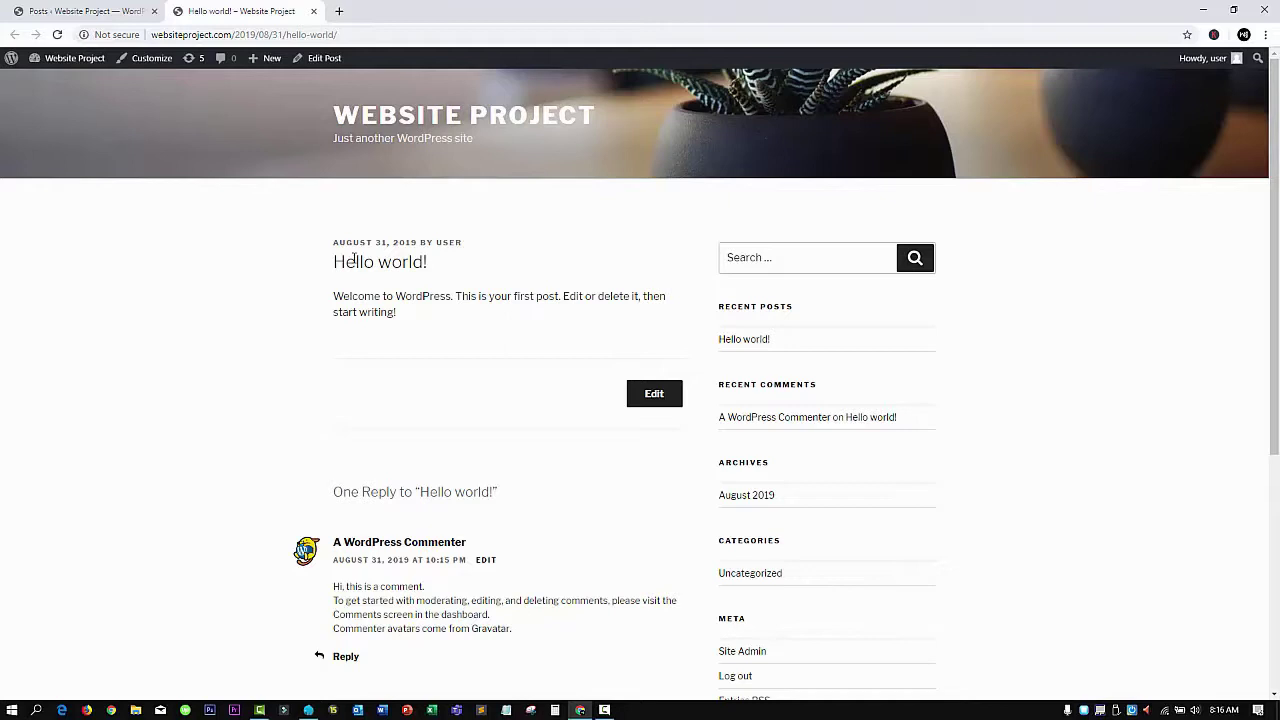
{"action": "left_click", "coordinate": [313, 11]}
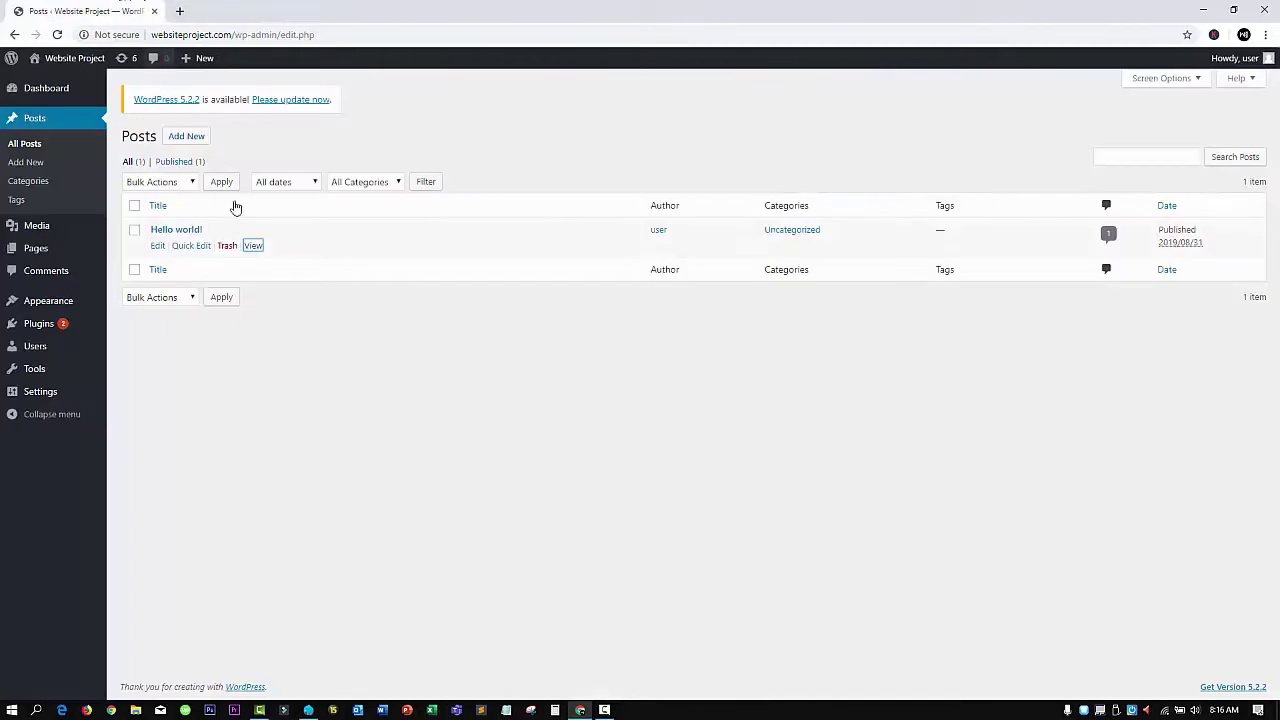
{"action": "left_click", "coordinate": [157, 247]}
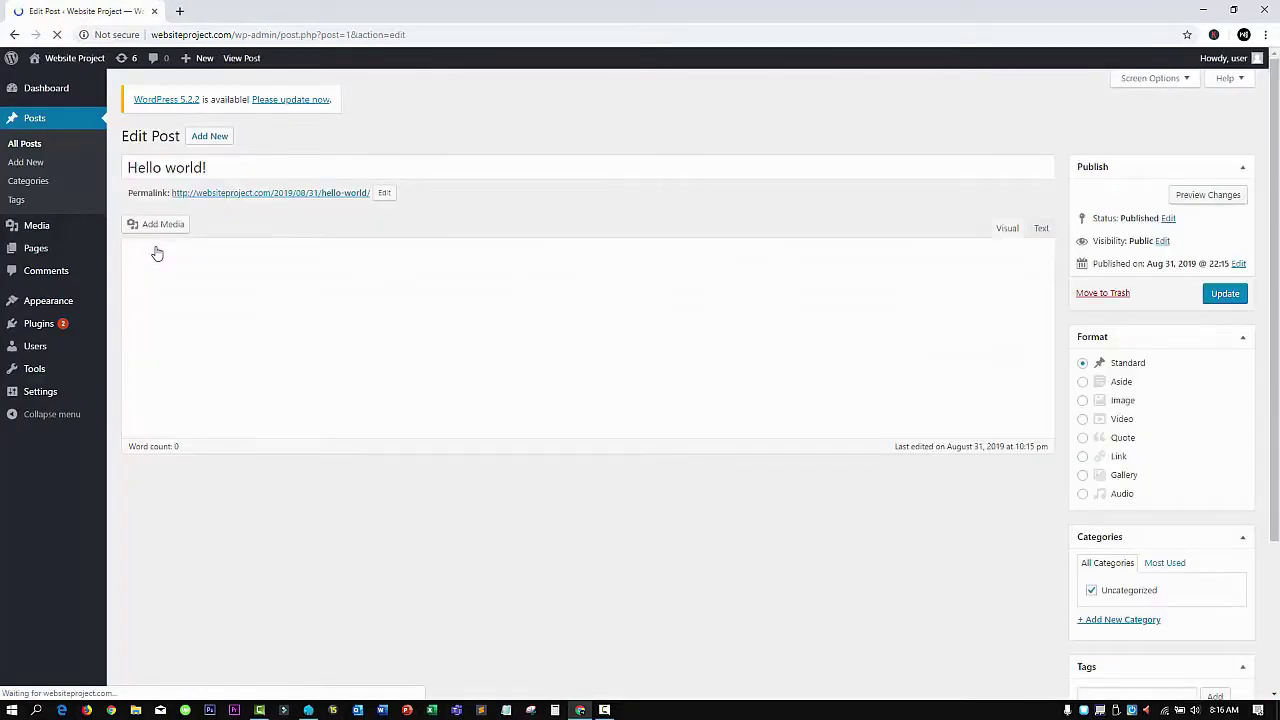
Change the title from 'Hello world!' to 'Hello world New' and update the post
{"action": "left_click", "coordinate": [223, 166]}
{"action": "key", "text": "BackSpace"}
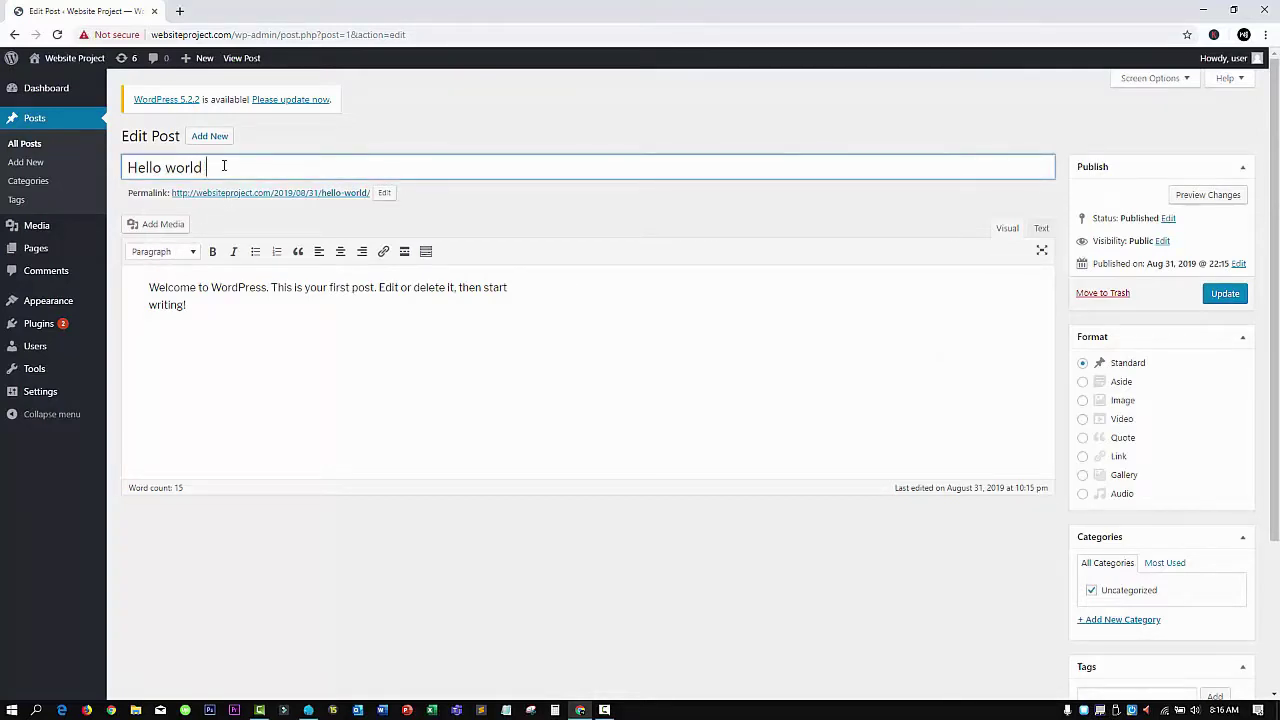
{"action": "type", "text": "New"}
{"action": "left_click", "coordinate": [1231, 303]}
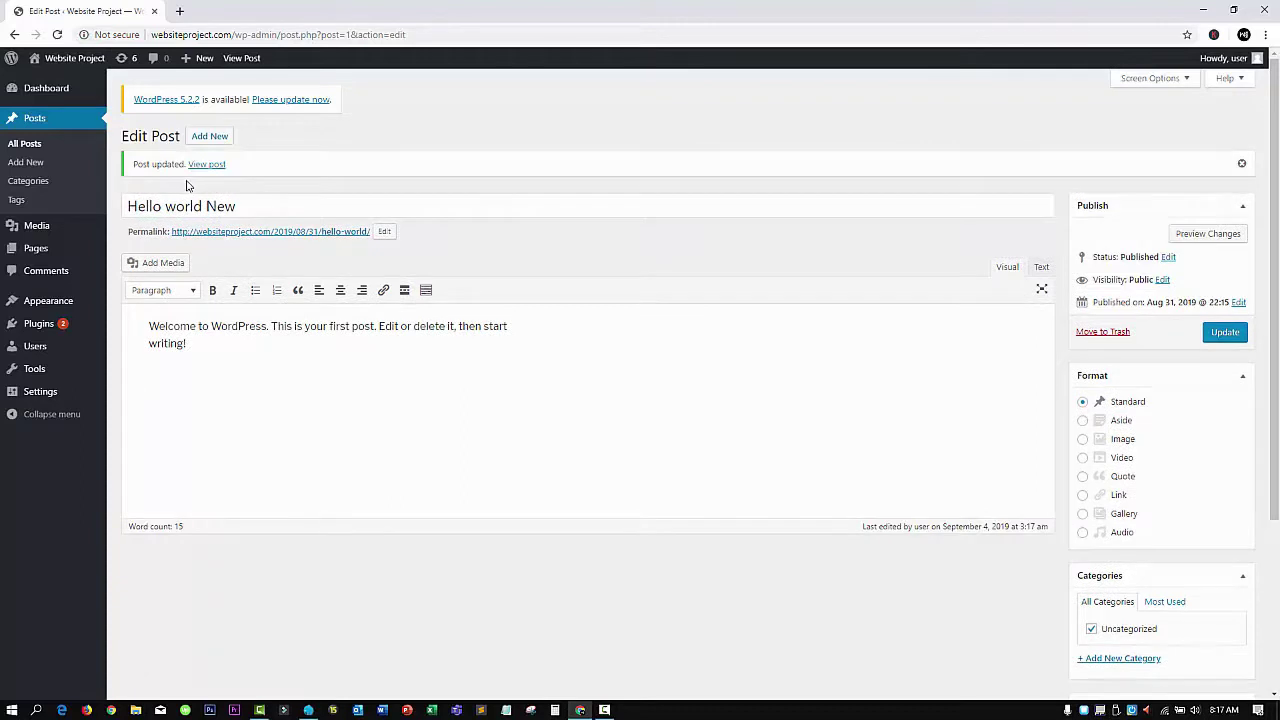
Check the 'Hello world New' title on the live post in a separate tab
{"action": "middle_click", "coordinate": [205, 165]}
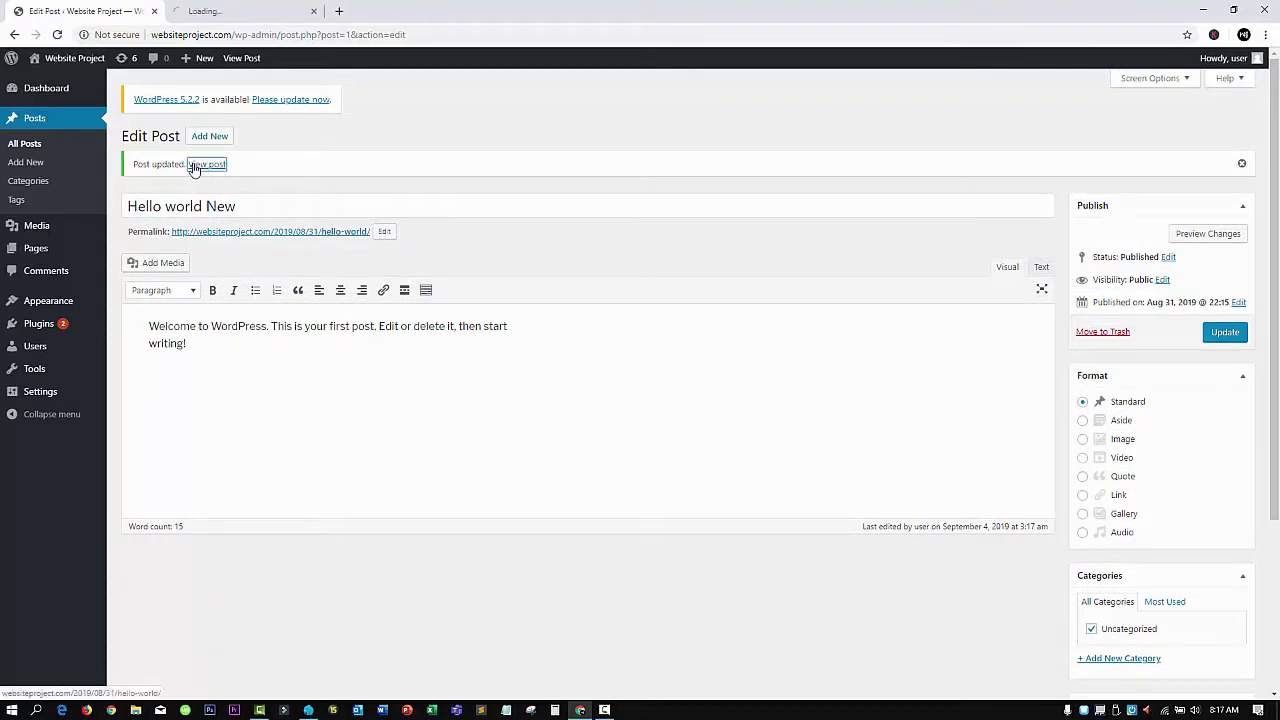
{"action": "left_click", "coordinate": [229, 8]}
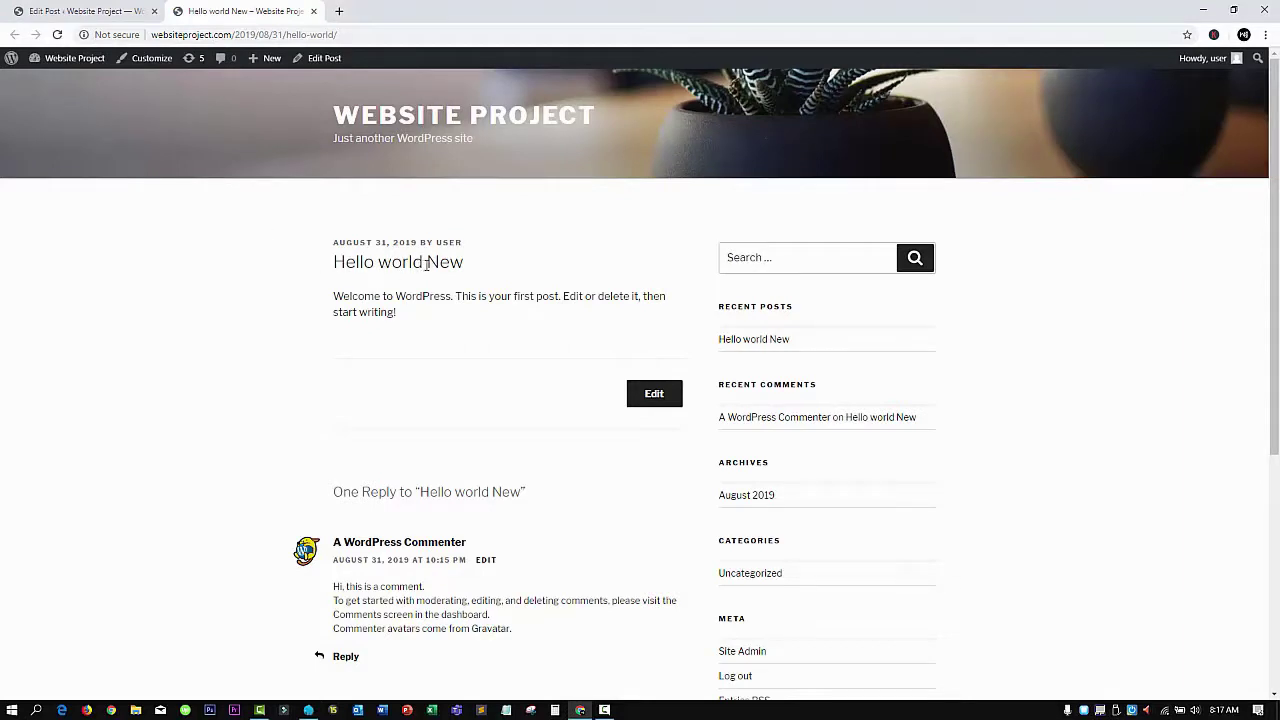
{"action": "left_click_drag", "start_coordinate": [427, 268], "coordinate": [465, 272]}
{"action": "left_click", "coordinate": [313, 11]}
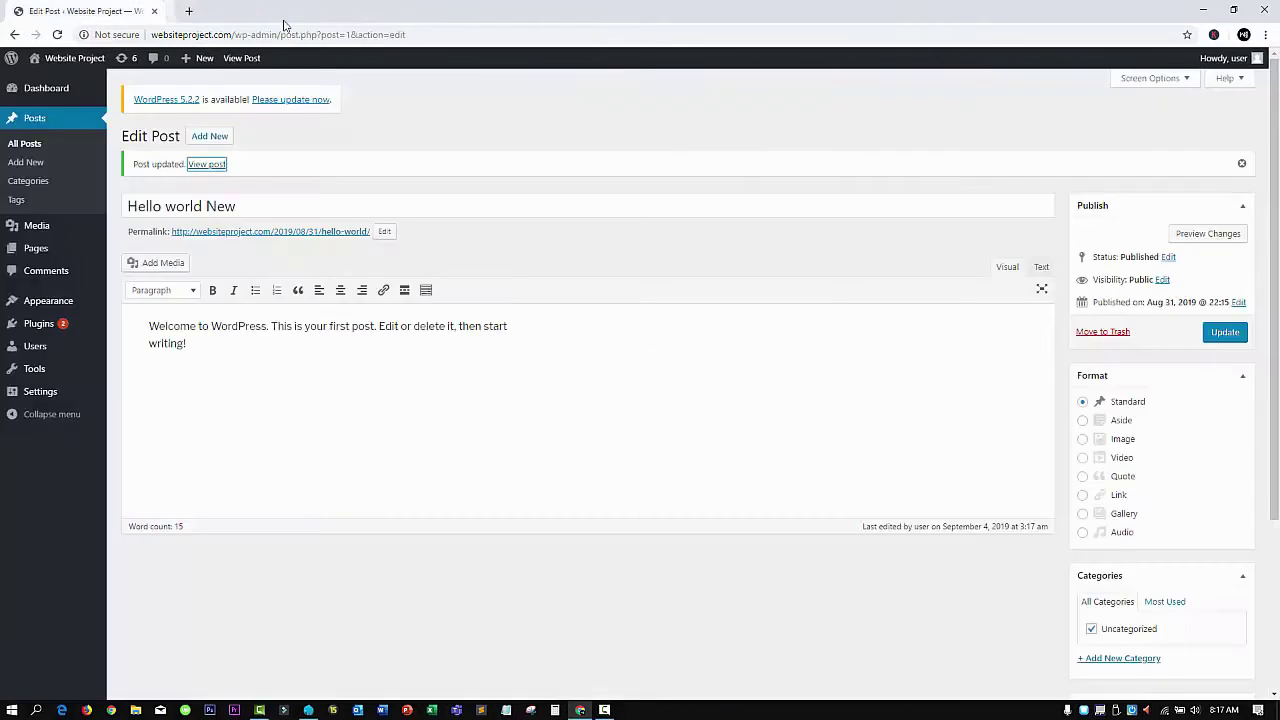
{"action": "left_click", "coordinate": [38, 165]}
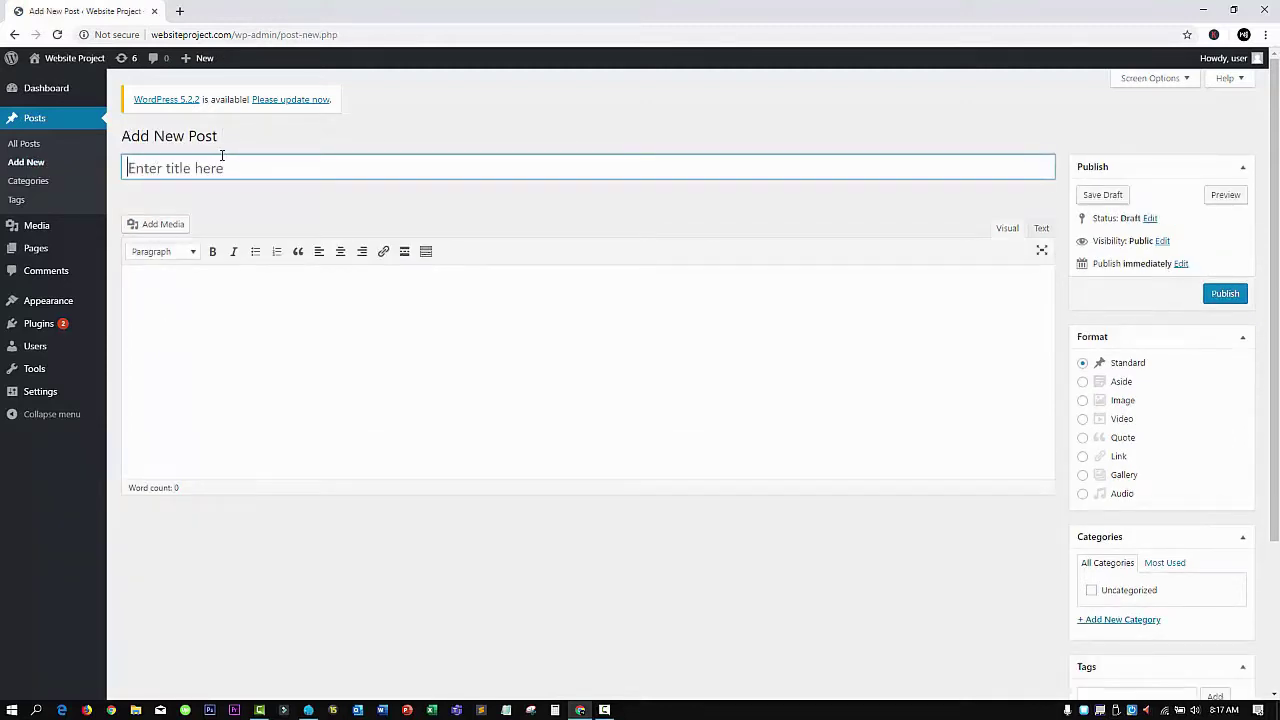
Title the draft 'My new post' and write 'This is my new post for the website project. Lets post it'
{"action": "type", "text": "My new post"}
{"action": "left_click", "coordinate": [331, 290]}
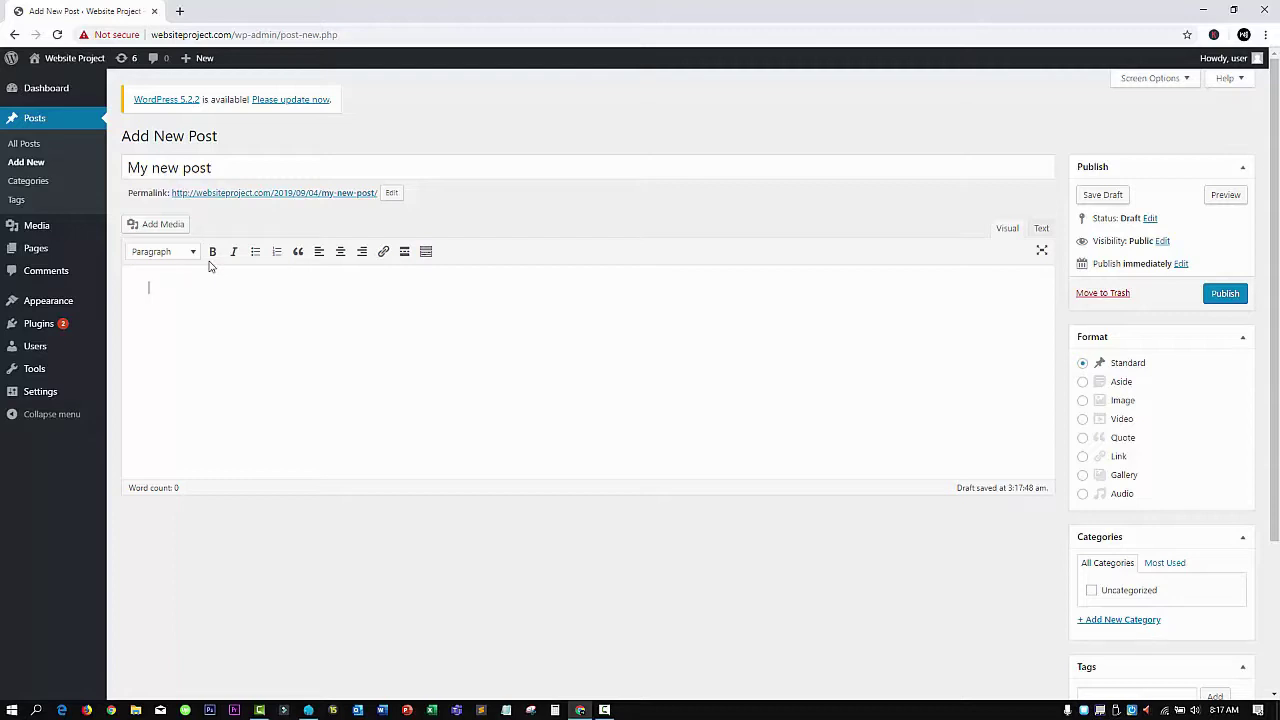
{"action": "type", "text": "This is my new post for the websit project"}
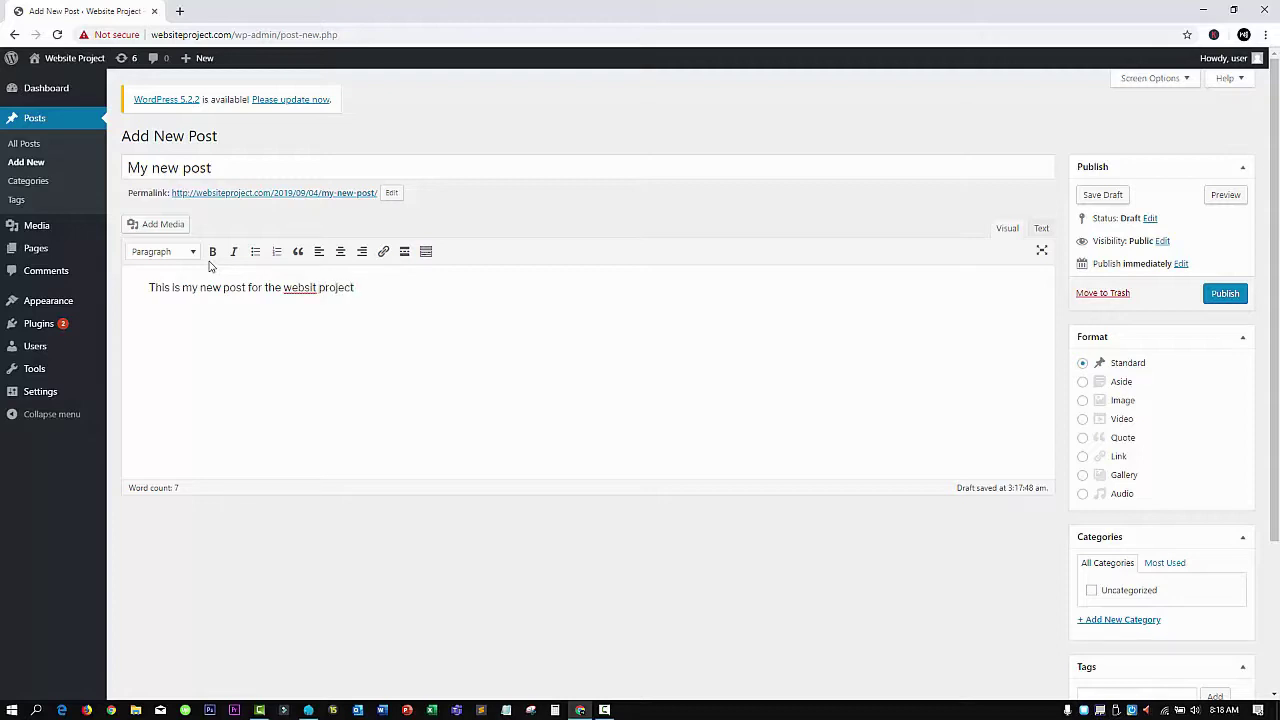
{"action": "left_click", "coordinate": [317, 290]}
{"action": "type", "text": "ect. Lets post it."}
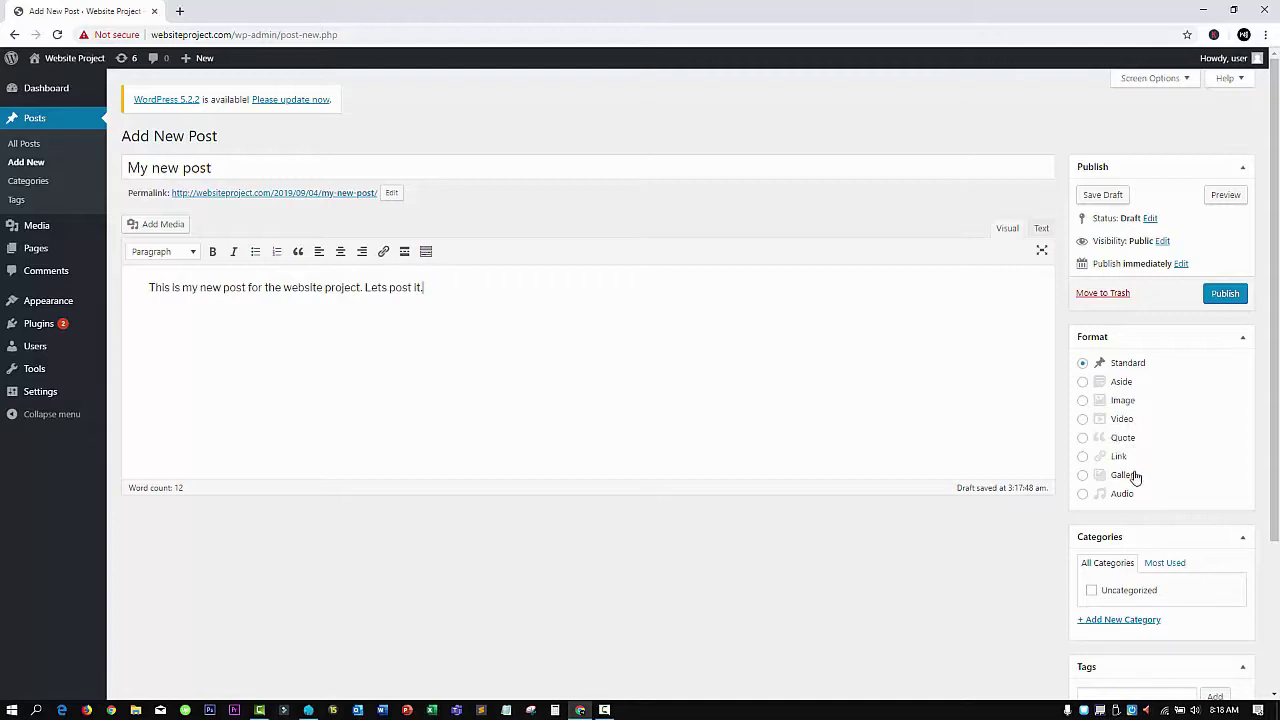
Add a new Food category in the Categories box and file the draft under it
{"action": "scroll", "coordinate": [1133, 493], "scroll_direction": "down", "scroll_amount": 2}
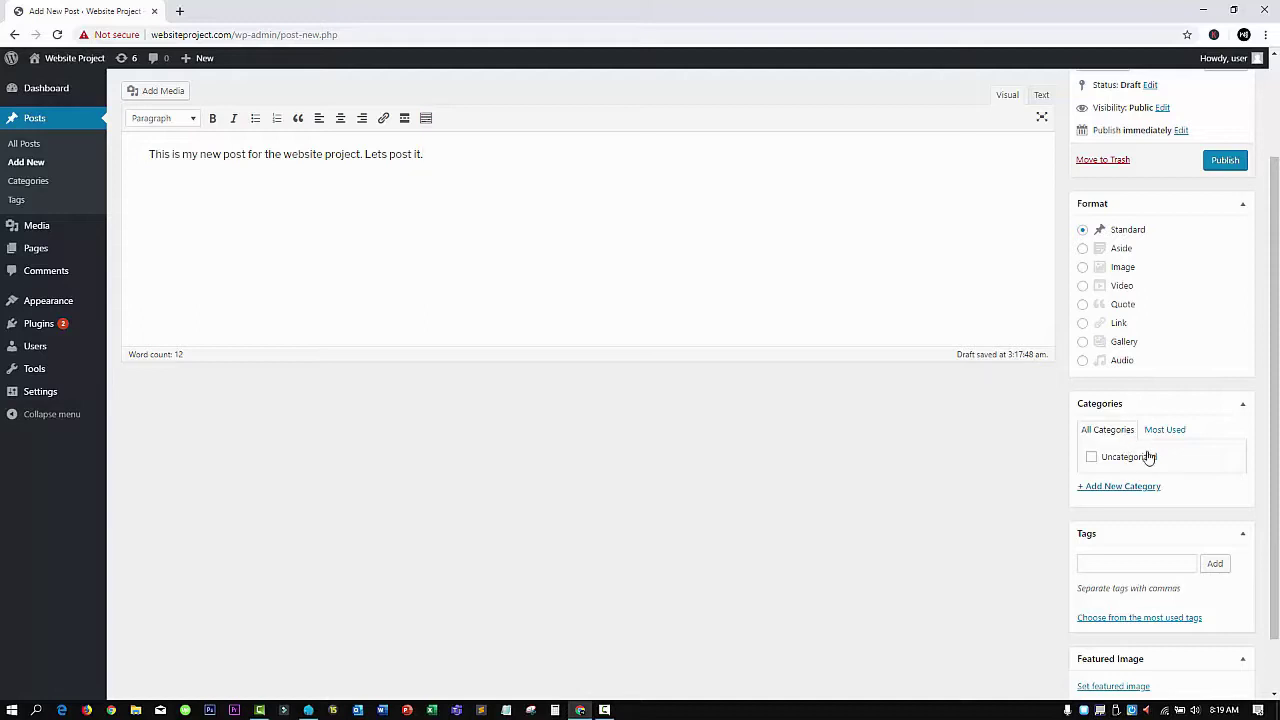
{"action": "left_click", "coordinate": [1127, 489]}
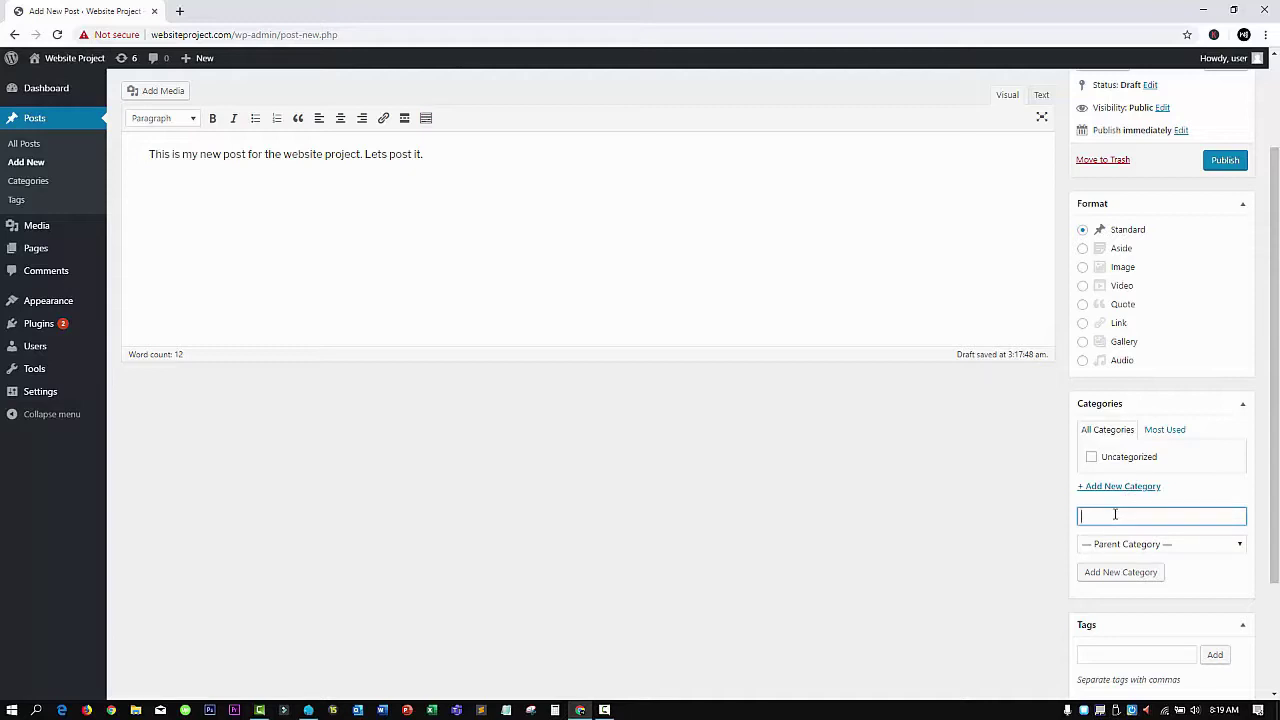
{"action": "type", "text": "Food"}
{"action": "left_click", "coordinate": [1131, 574]}
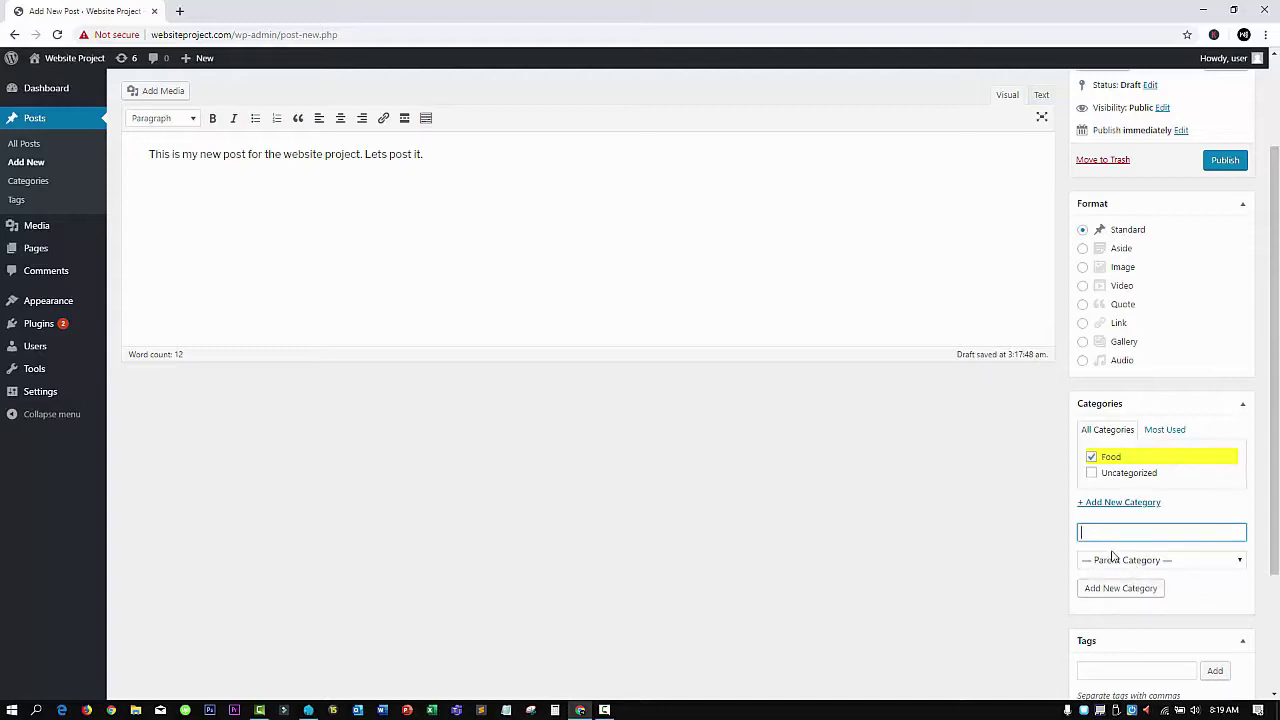
{"action": "scroll", "coordinate": [606, 362], "scroll_direction": "up", "scroll_amount": 2}
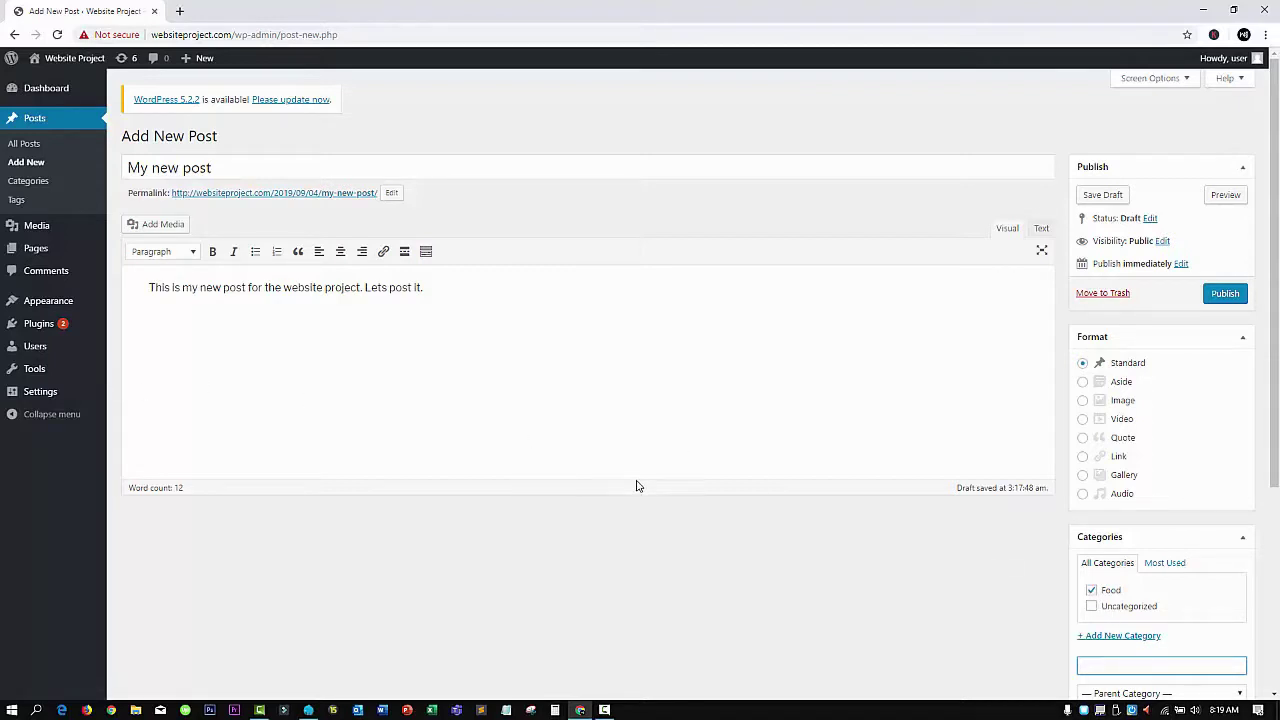
{"action": "scroll", "coordinate": [636, 485], "scroll_direction": "down", "scroll_amount": 1}
{"action": "scroll", "coordinate": [636, 485], "scroll_direction": "down", "scroll_amount": 1}
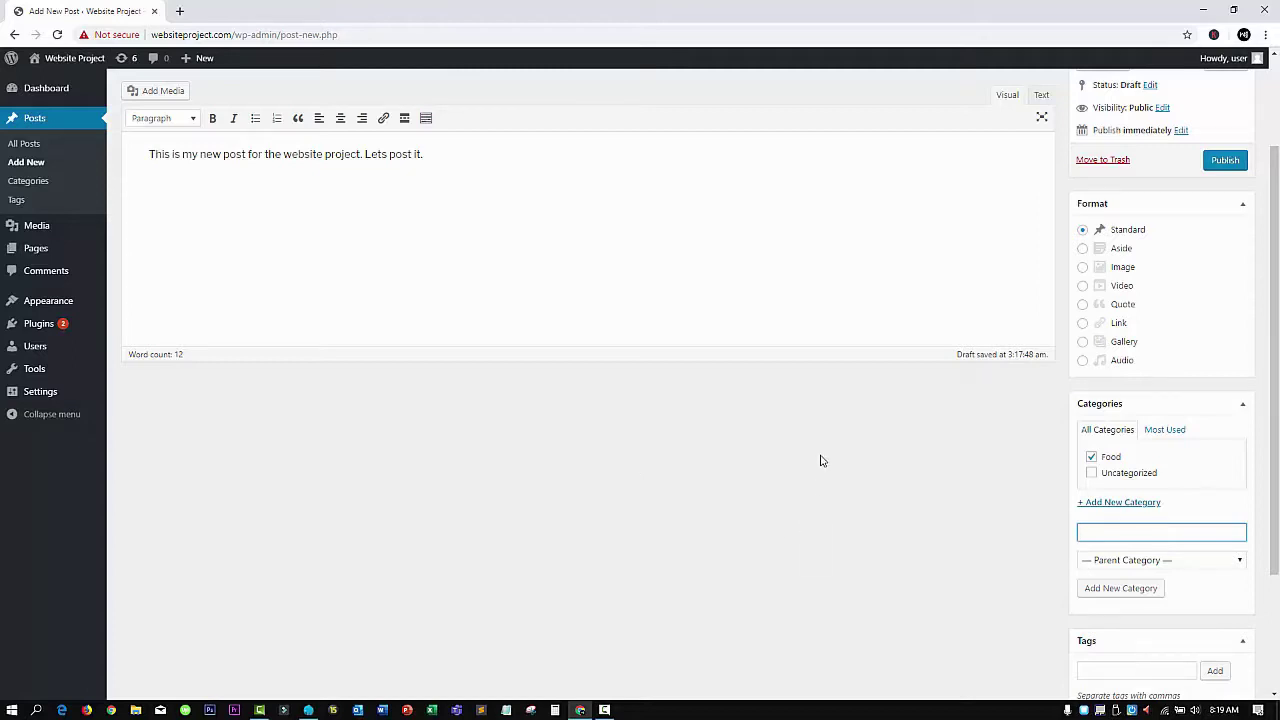
{"action": "scroll", "coordinate": [825, 460], "scroll_direction": "down", "scroll_amount": 2}
Add the tag 'cupcake' to the draft post
{"action": "left_click", "coordinate": [1133, 541]}
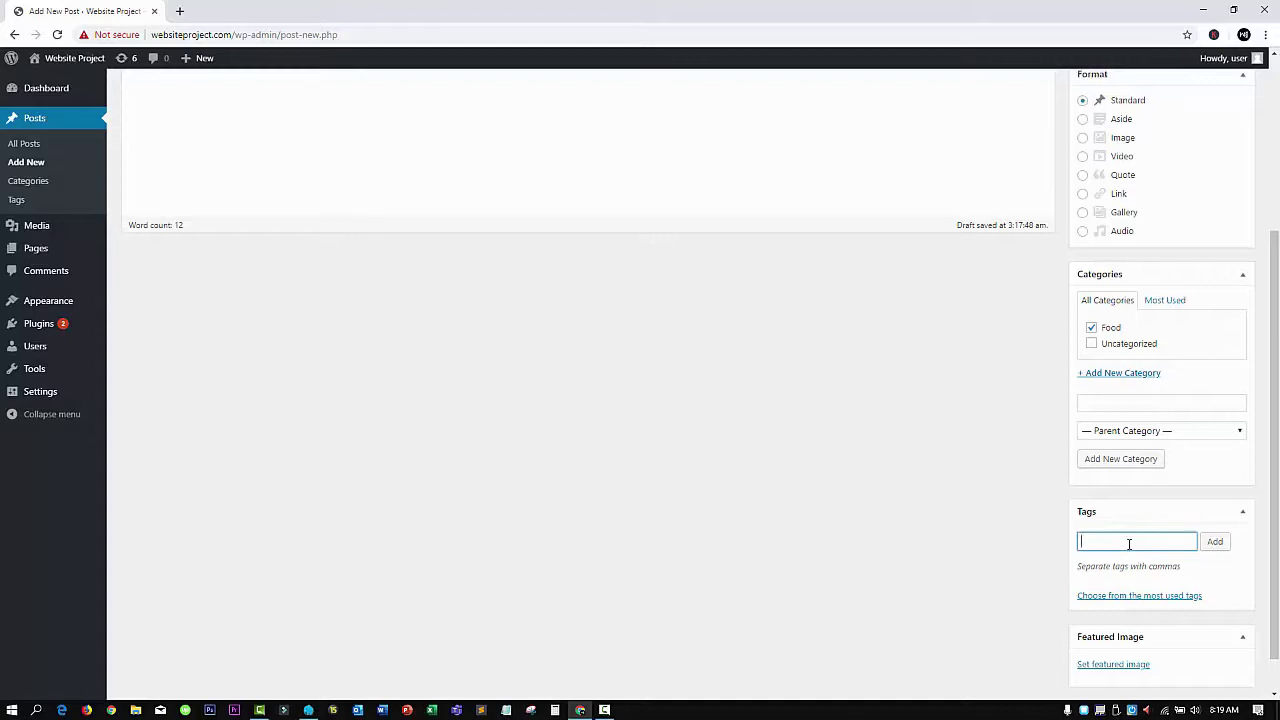
{"action": "scroll", "coordinate": [1133, 545], "scroll_direction": "up", "scroll_amount": 2}
{"action": "scroll", "coordinate": [1128, 560], "scroll_direction": "down", "scroll_amount": 2}
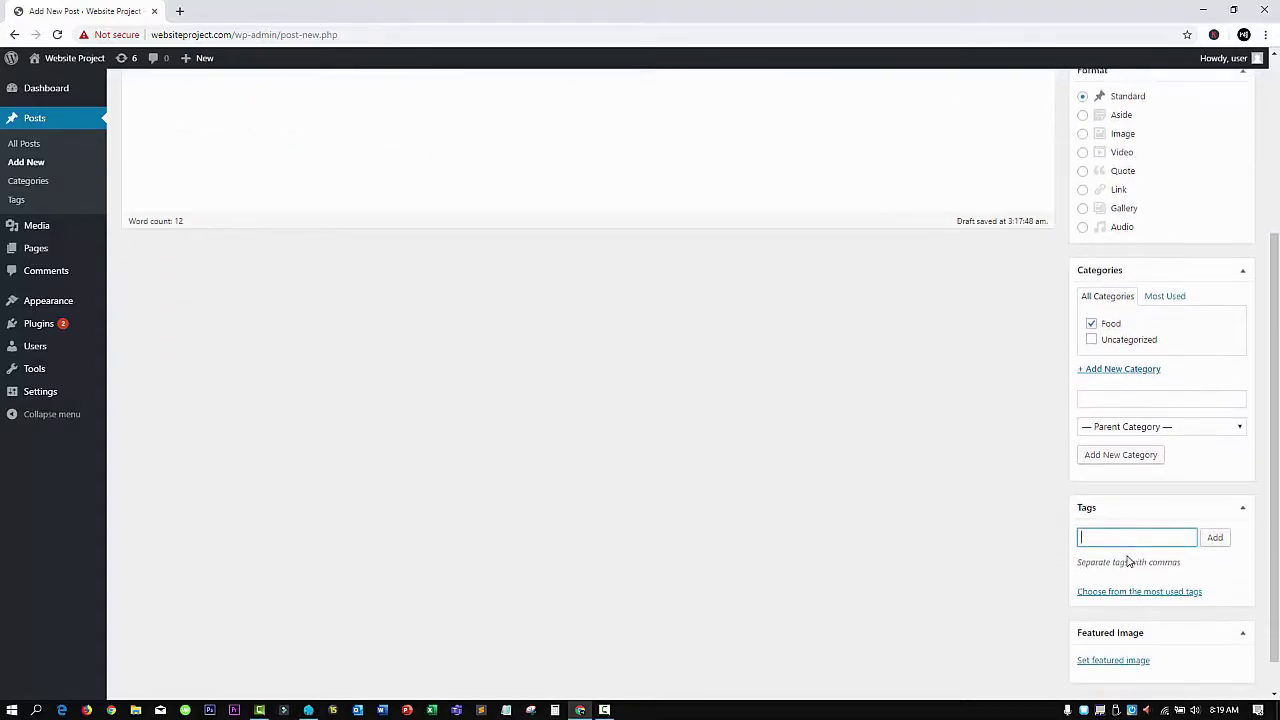
{"action": "type", "text": "cupcake"}
{"action": "left_click", "coordinate": [1215, 538]}
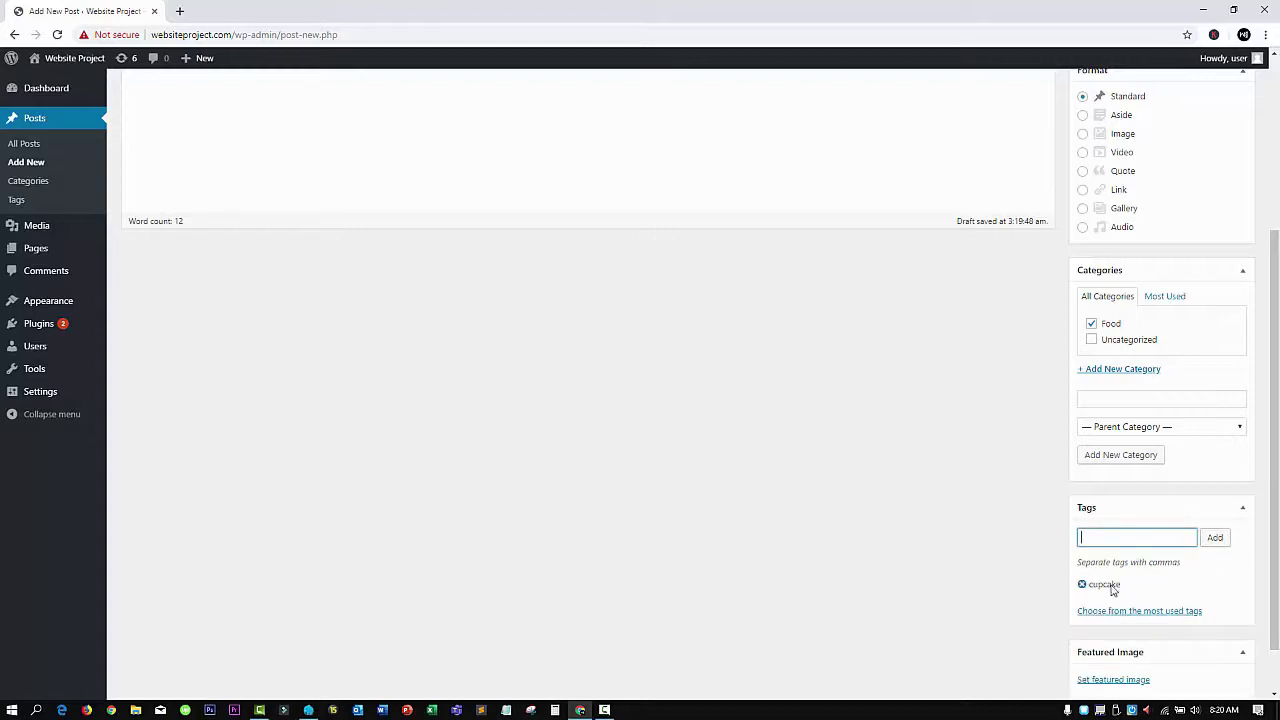
Glance at the featured image picker, then head to Posts > Categories, triggering the unsaved-changes warning
{"action": "scroll", "coordinate": [658, 436], "scroll_direction": "down", "scroll_amount": 1}
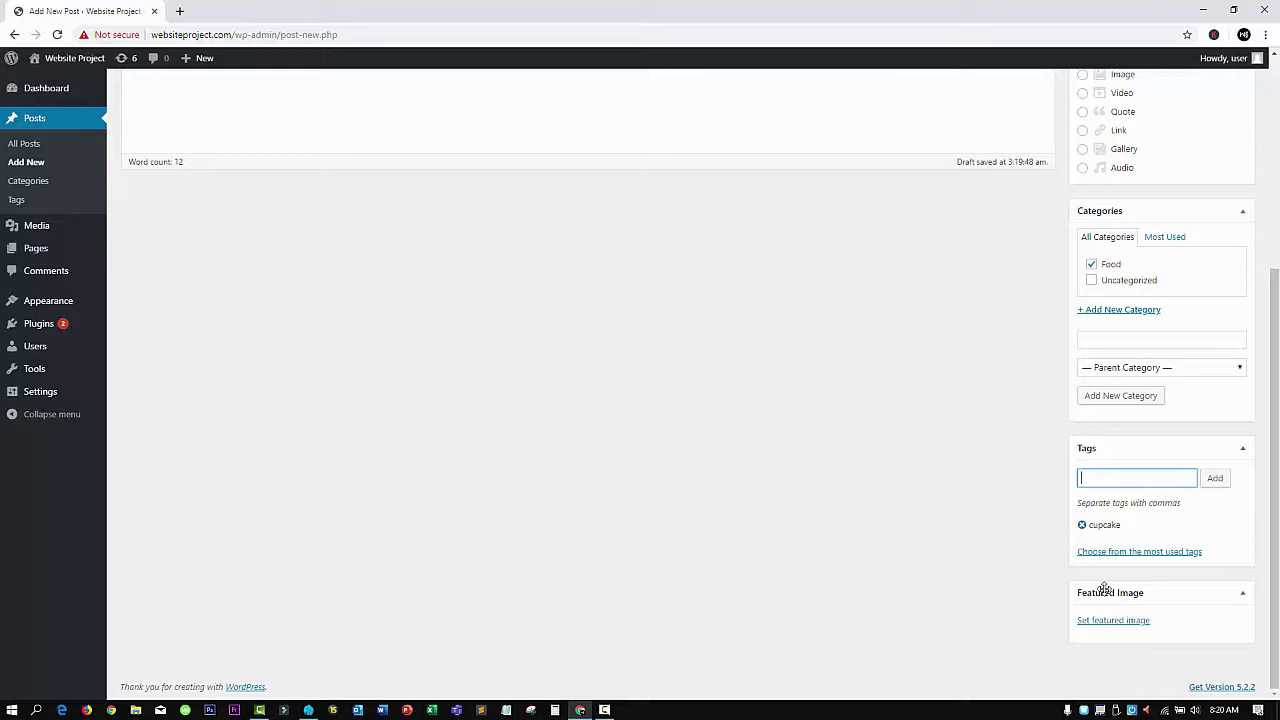
{"action": "left_click", "coordinate": [1130, 620]}
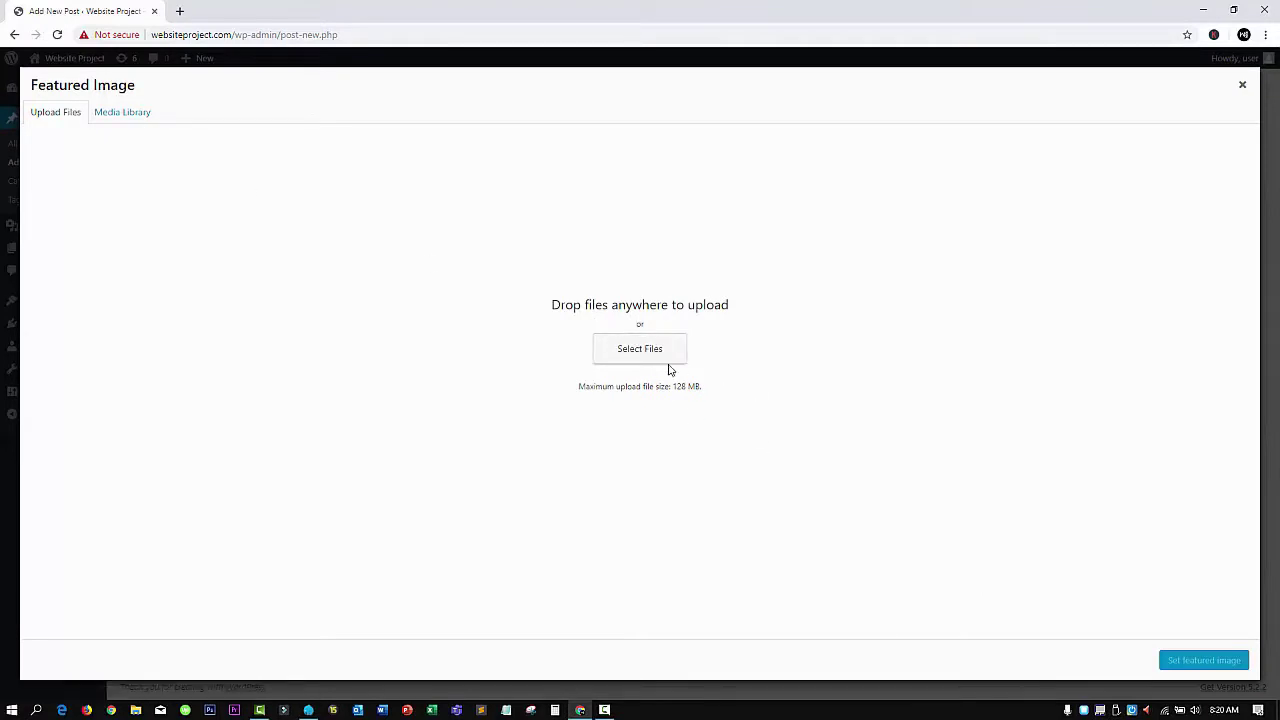
{"action": "left_click", "coordinate": [1242, 84]}
{"action": "left_click", "coordinate": [38, 182]}
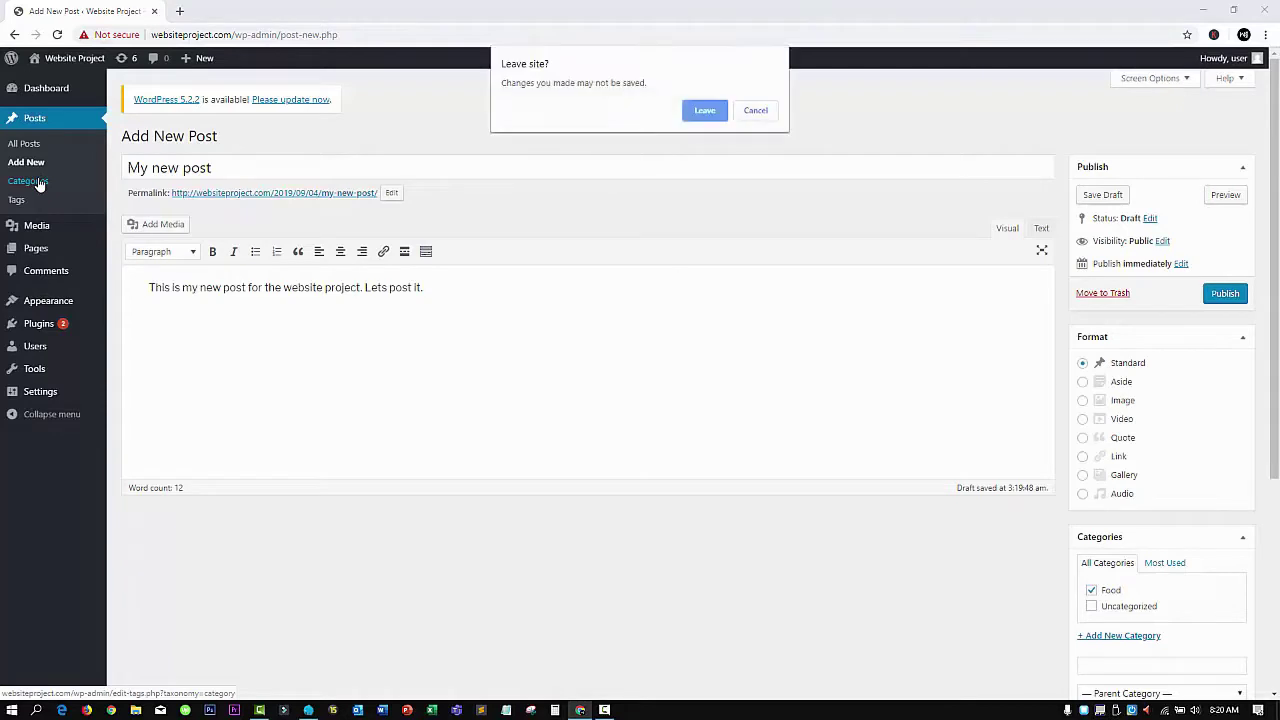
Leave the draft and enter category name 'eCommerce Business' with slug 'ecommerce-business', fixing a mistyped slug
{"action": "left_click", "coordinate": [724, 112]}
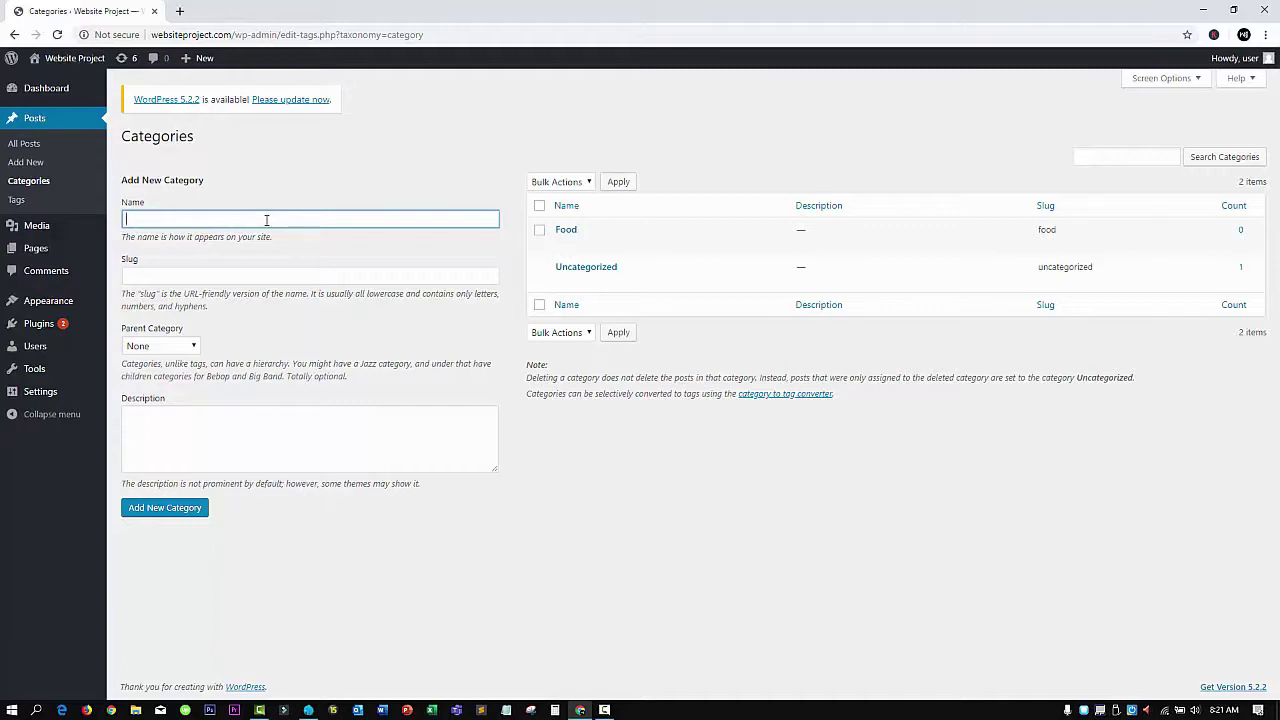
{"action": "type", "text": "eCommerce Business"}
{"action": "left_click", "coordinate": [262, 274]}
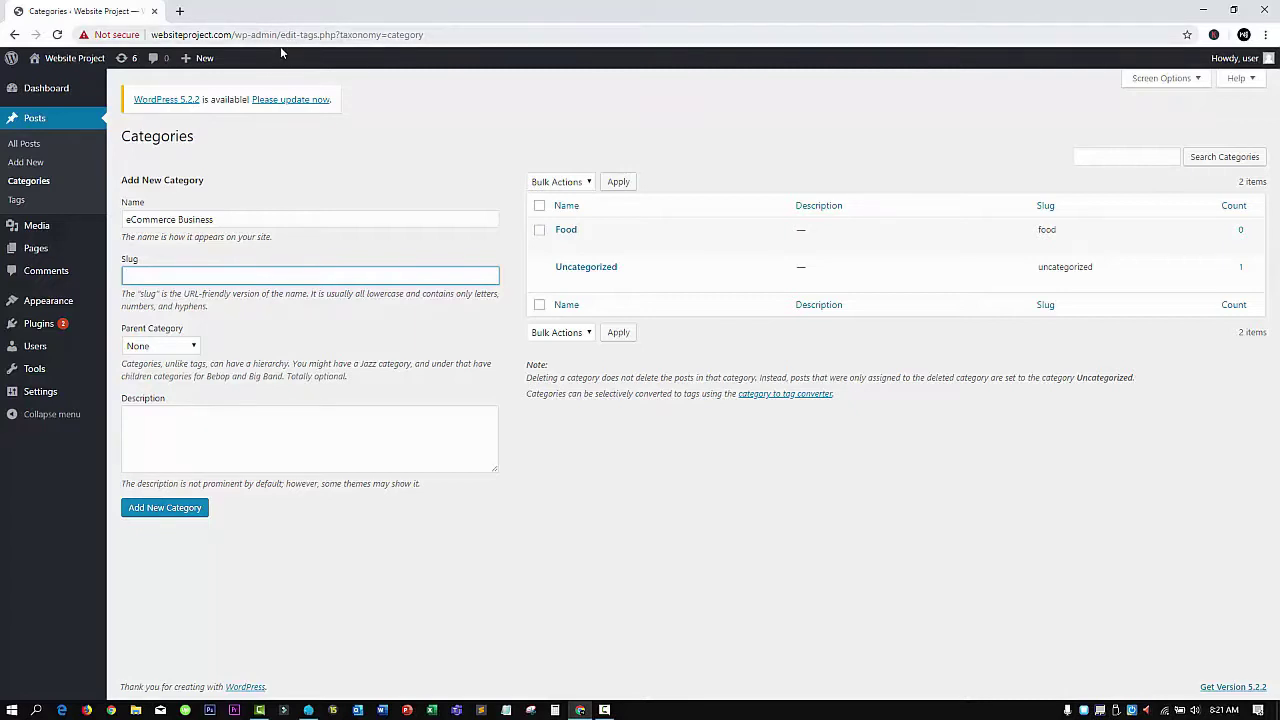
{"action": "left_click_drag", "start_coordinate": [280, 35], "coordinate": [428, 35]}
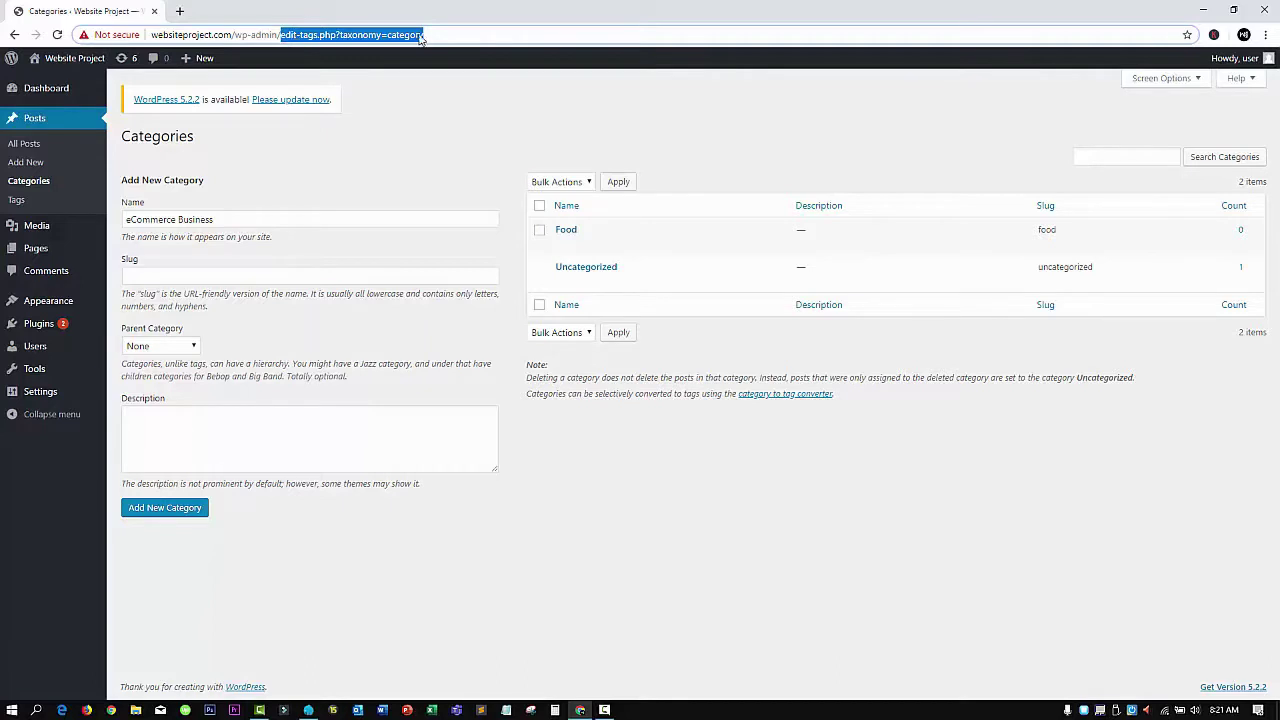
{"action": "left_click", "coordinate": [180, 281]}
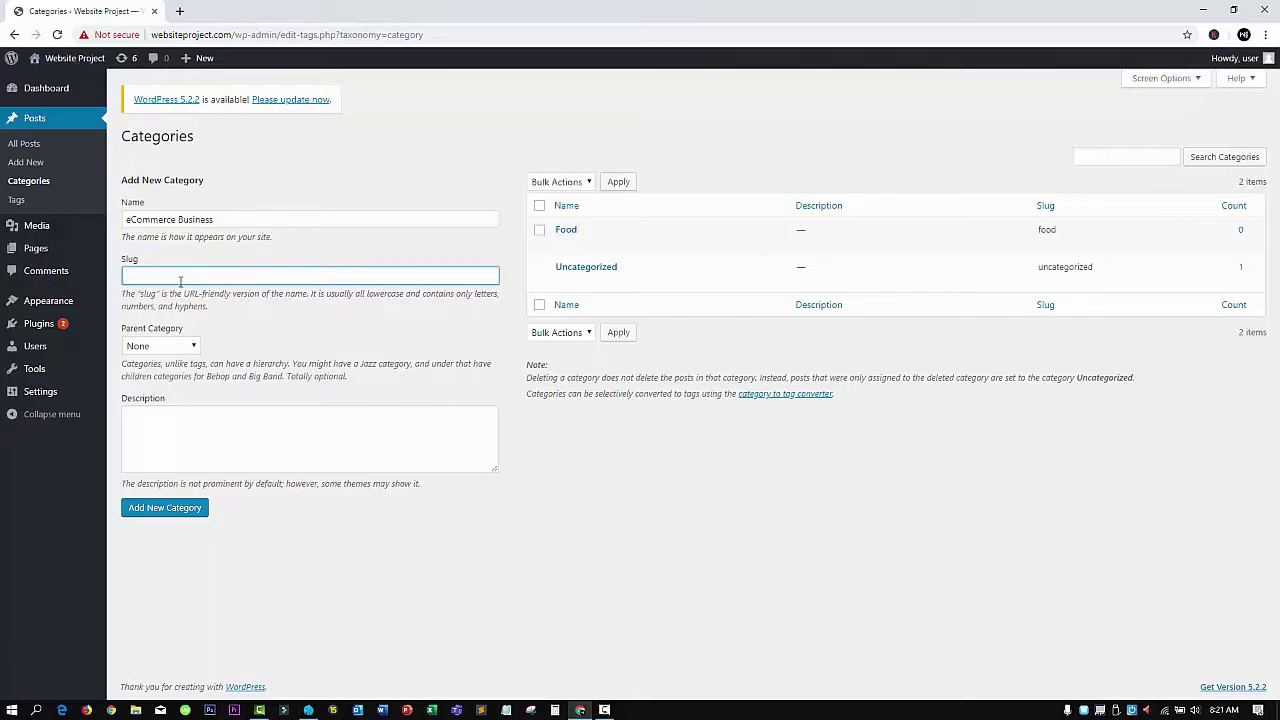
{"action": "type", "text": "ecommerce -business"}
{"action": "left_click", "coordinate": [231, 340]}
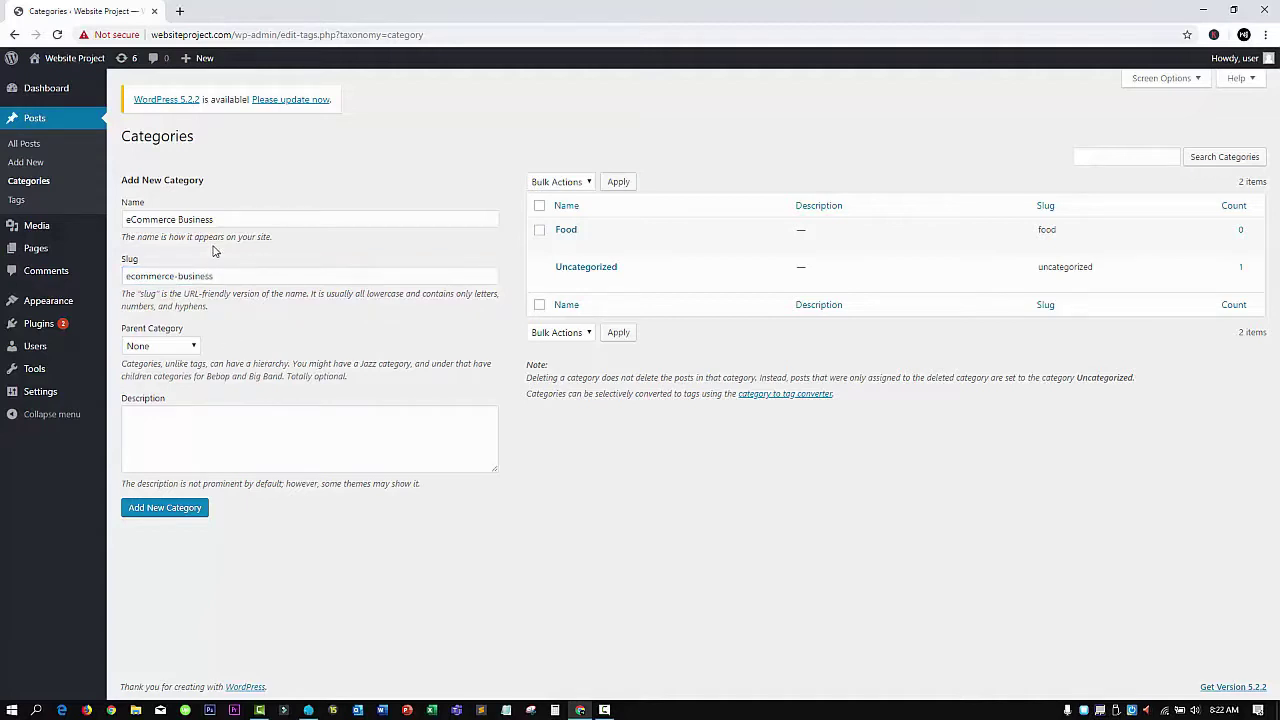
Keep the new category's parent as None after briefly choosing Food
{"action": "left_click", "coordinate": [184, 347]}
{"action": "left_click", "coordinate": [185, 348]}
{"action": "left_click", "coordinate": [187, 345]}
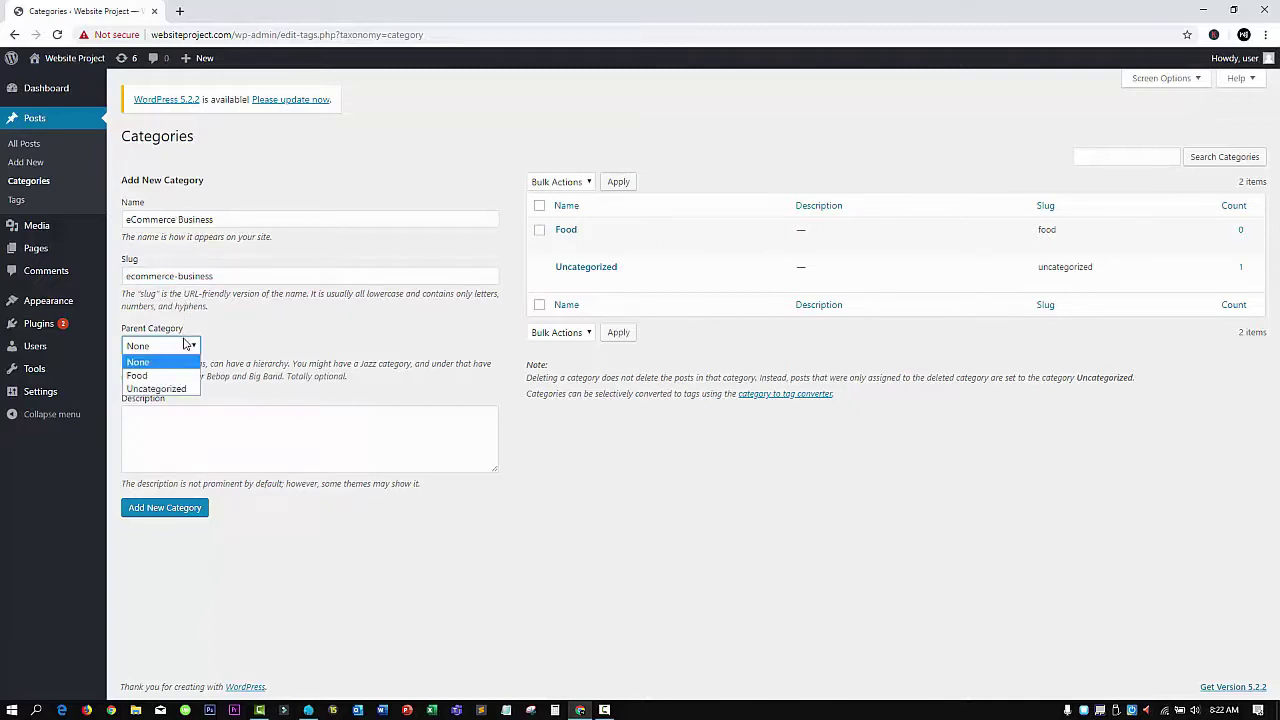
{"action": "left_click", "coordinate": [183, 376]}
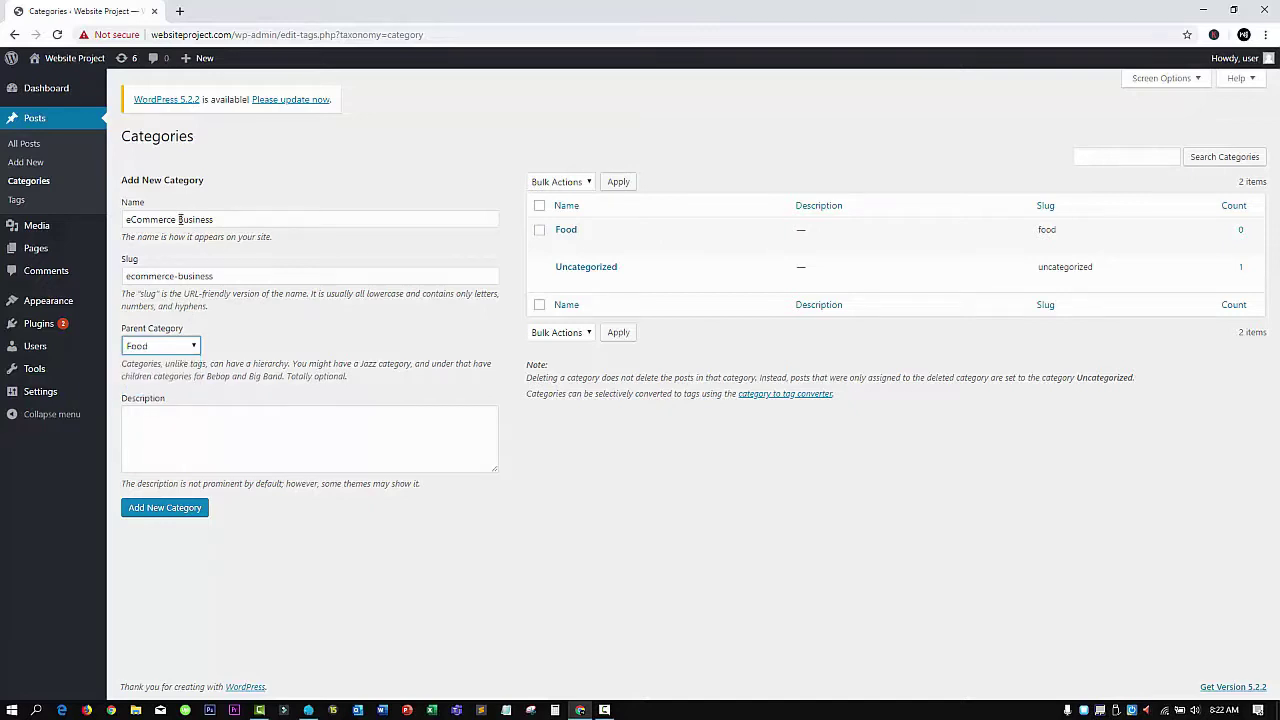
{"action": "left_click", "coordinate": [183, 347]}
{"action": "left_click", "coordinate": [183, 363]}
Describe the category as about selling on eCommerce platforms and add it
{"action": "left_click", "coordinate": [178, 430]}
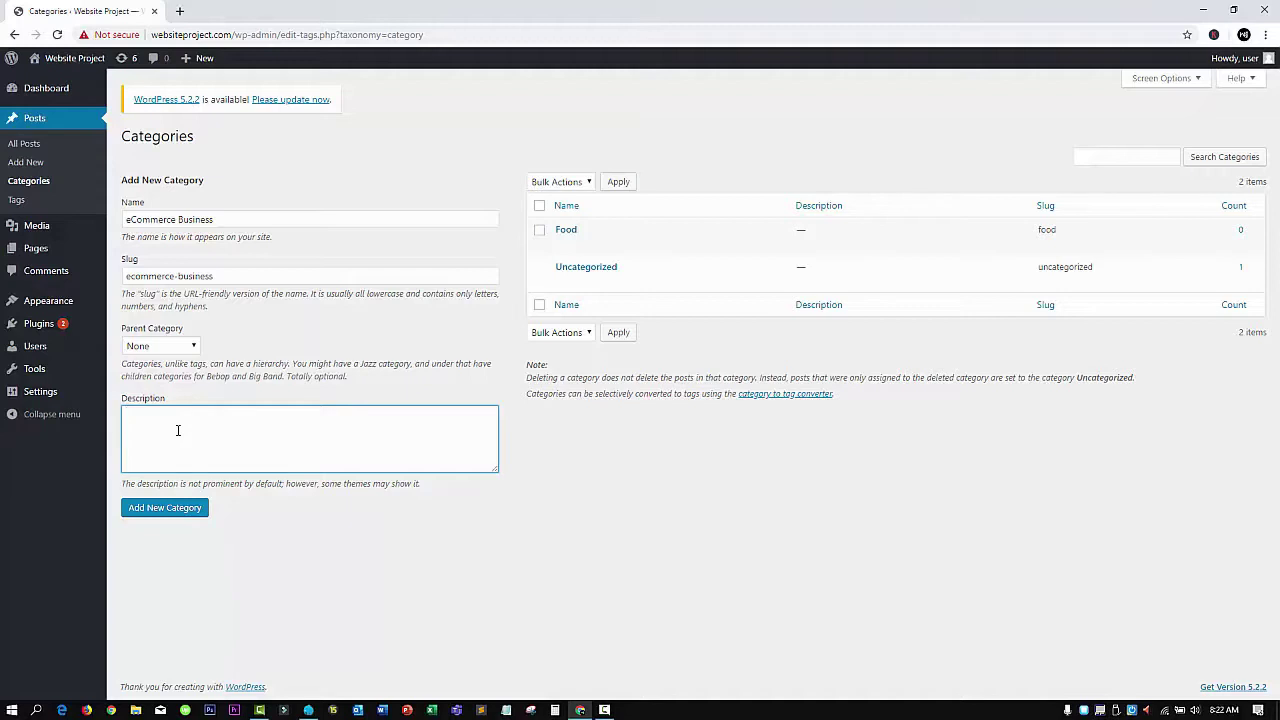
{"action": "type", "text": "This category is related to the eCommerce business and how people can sell on eCommerce platforms."}
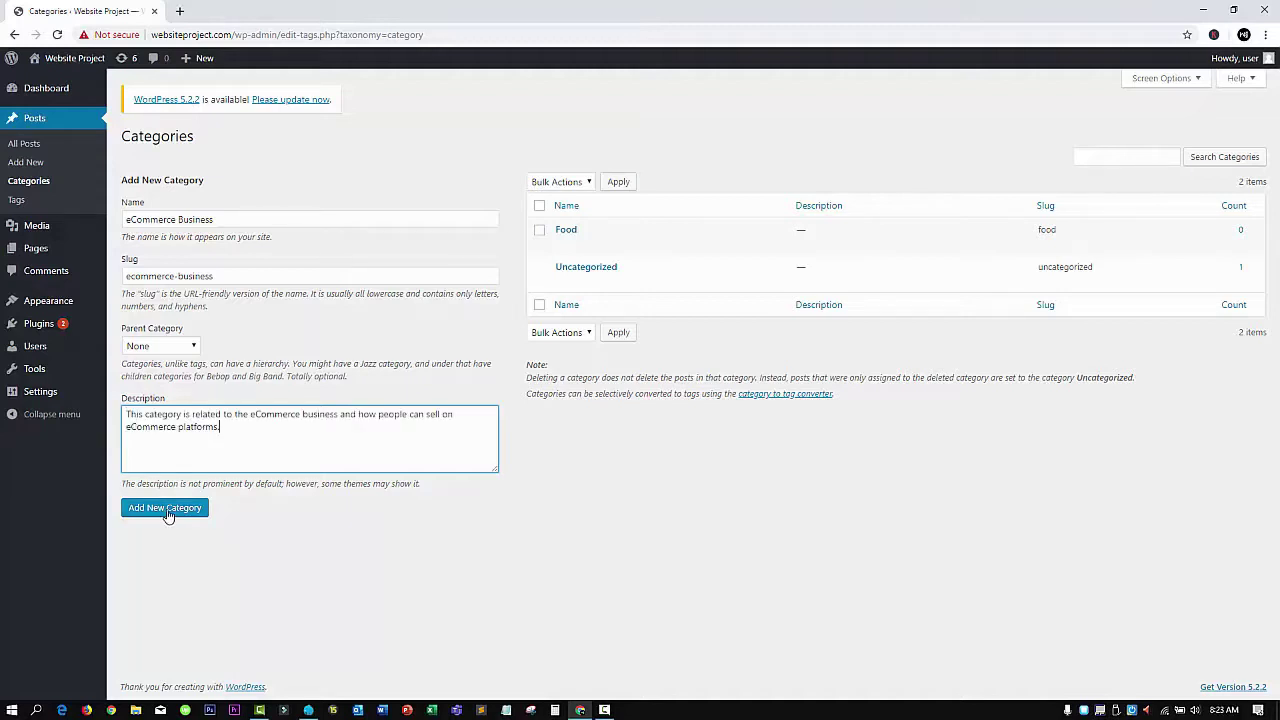
{"action": "left_click", "coordinate": [166, 512]}
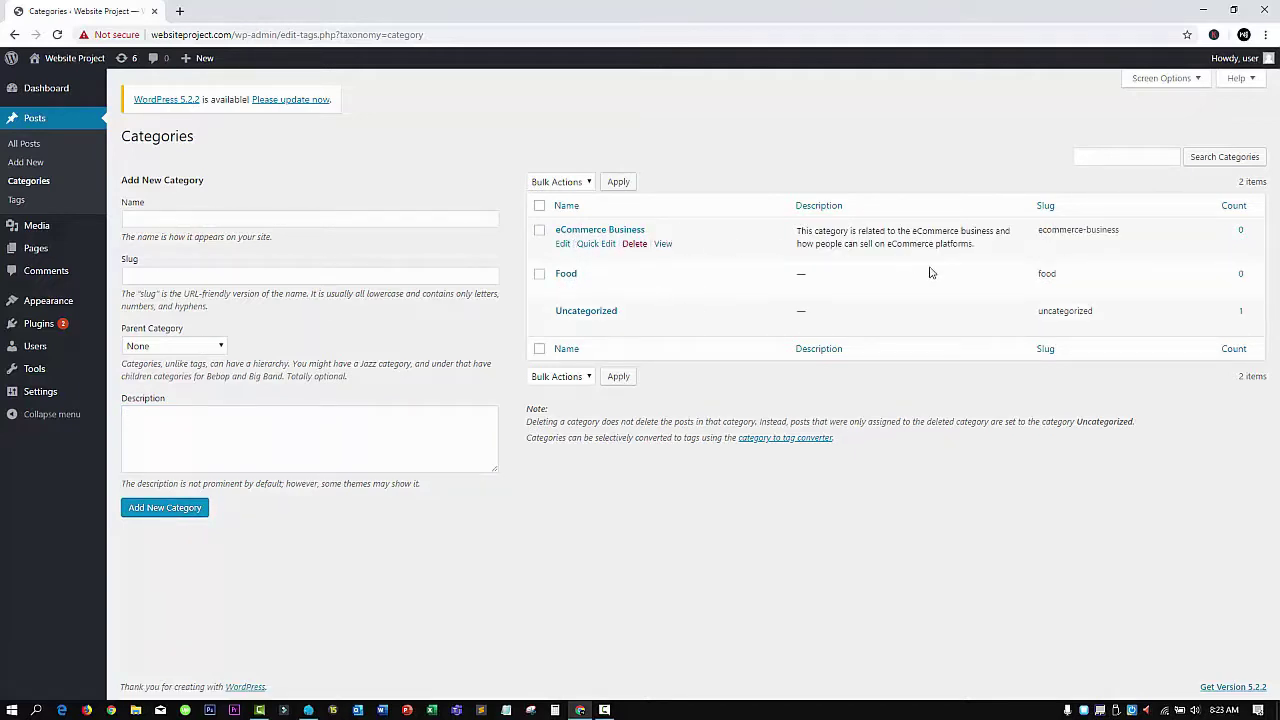
Move 'My new post' from Food to the eCommerce Business category and publish it
{"action": "left_click", "coordinate": [30, 147]}
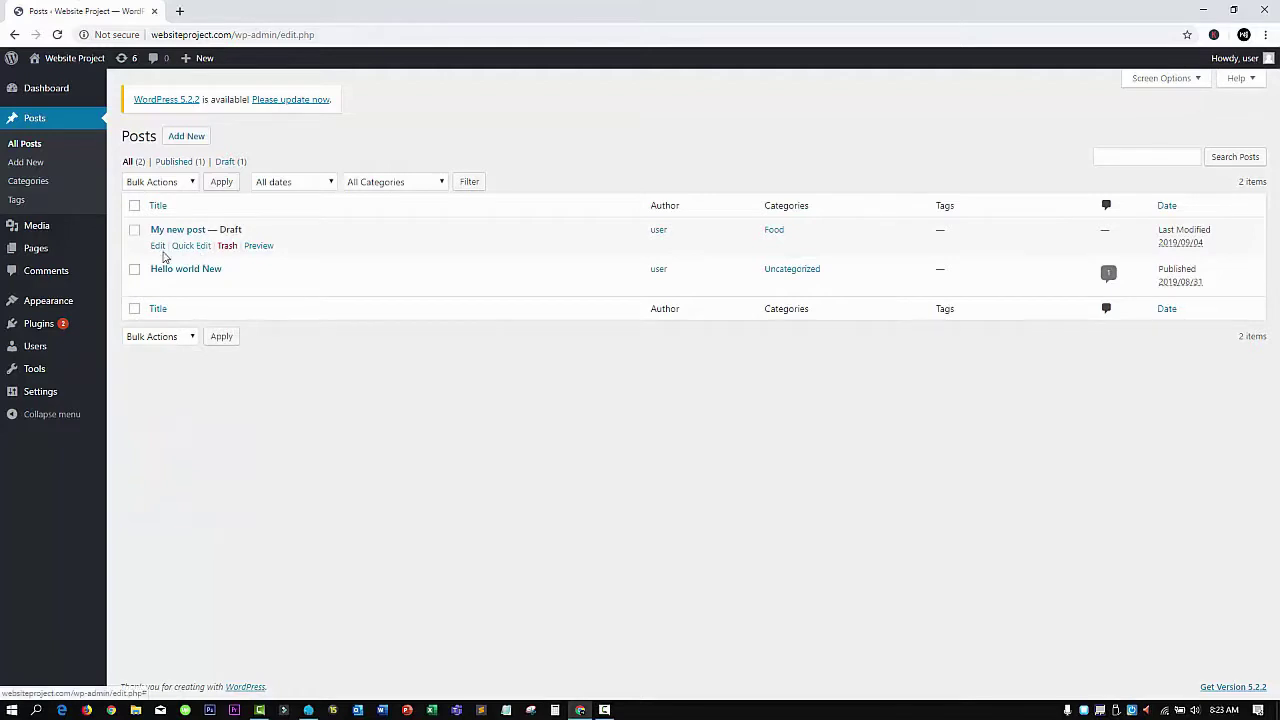
{"action": "left_click", "coordinate": [157, 246]}
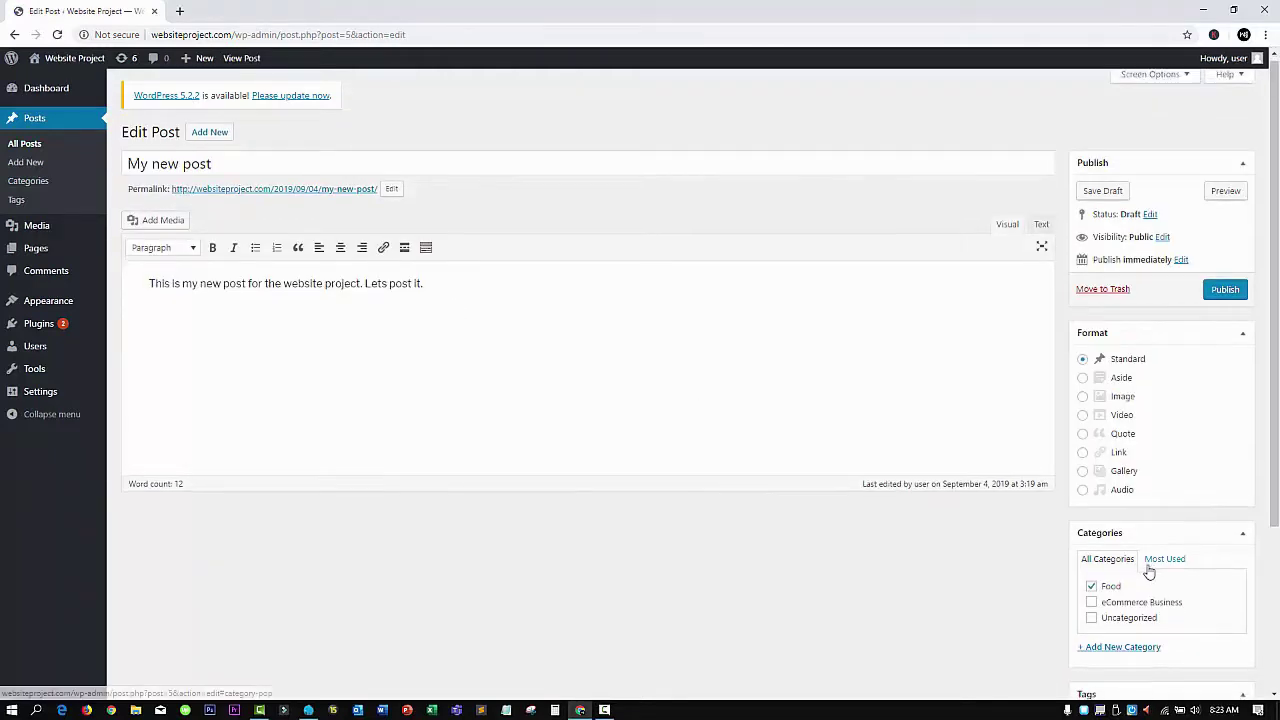
{"action": "scroll", "coordinate": [1149, 571], "scroll_direction": "down", "scroll_amount": 1}
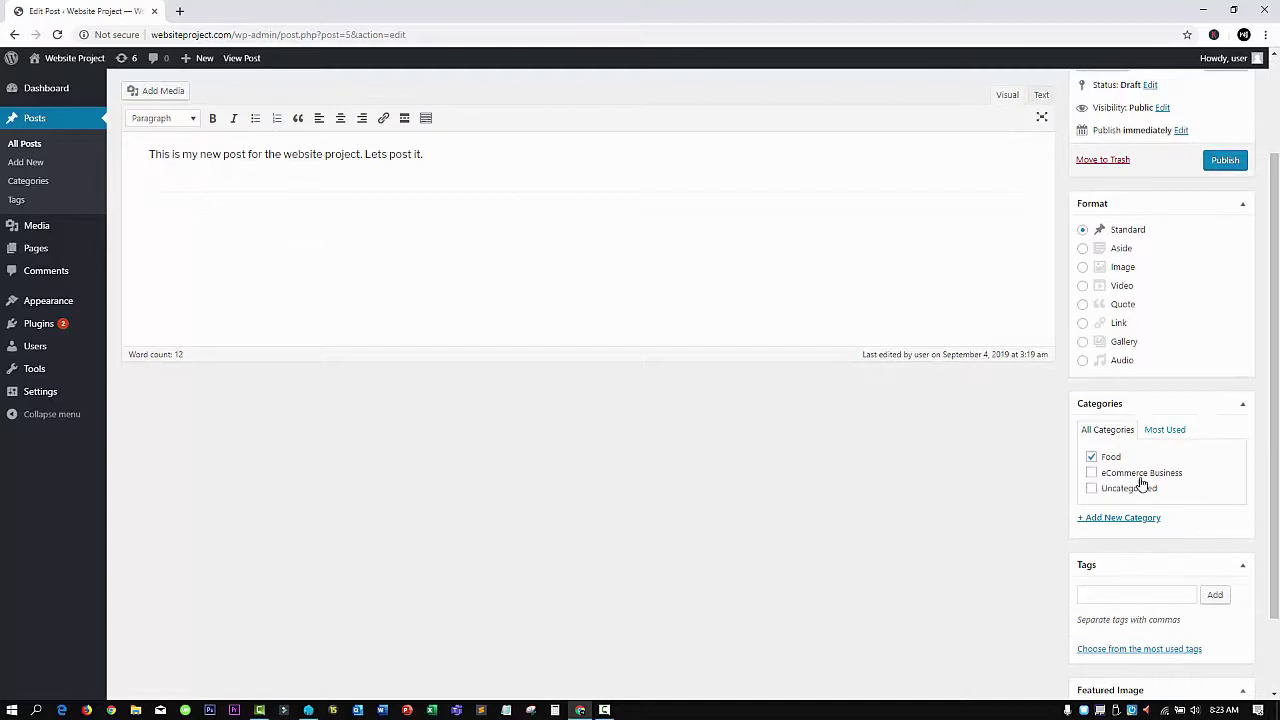
{"action": "left_click", "coordinate": [1091, 473]}
{"action": "left_click", "coordinate": [1091, 458]}
{"action": "left_click", "coordinate": [1091, 457]}
{"action": "left_click", "coordinate": [1091, 472]}
{"action": "left_click", "coordinate": [1228, 163]}
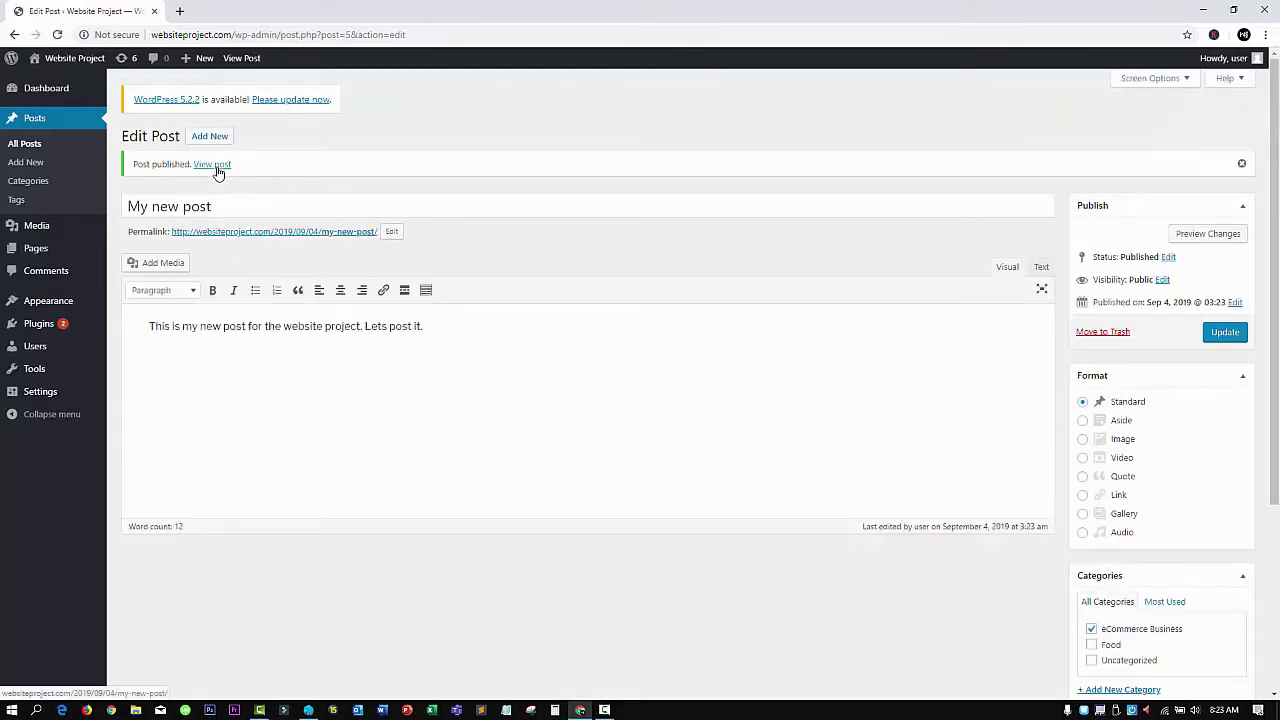
Check the published post in a new tab, then close that tab
{"action": "middle_click", "coordinate": [213, 164]}
{"action": "left_click", "coordinate": [235, 11]}
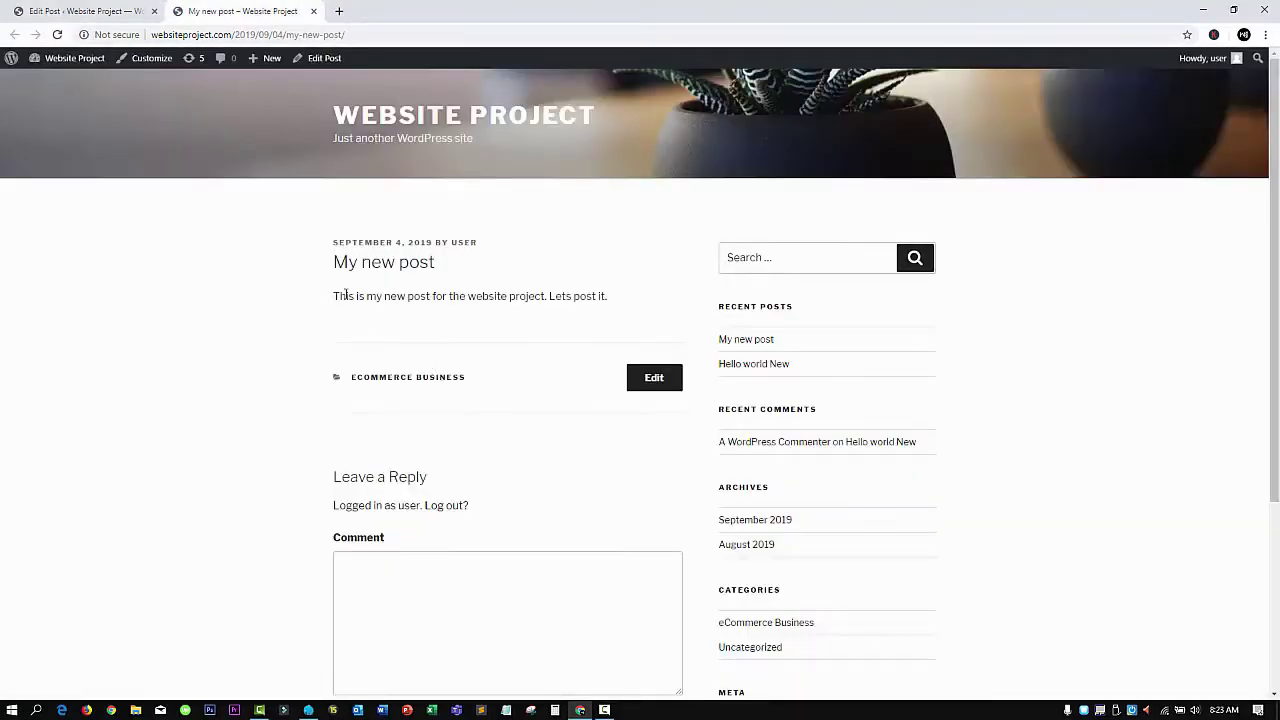
{"action": "left_click_drag", "start_coordinate": [331, 296], "coordinate": [612, 314]}
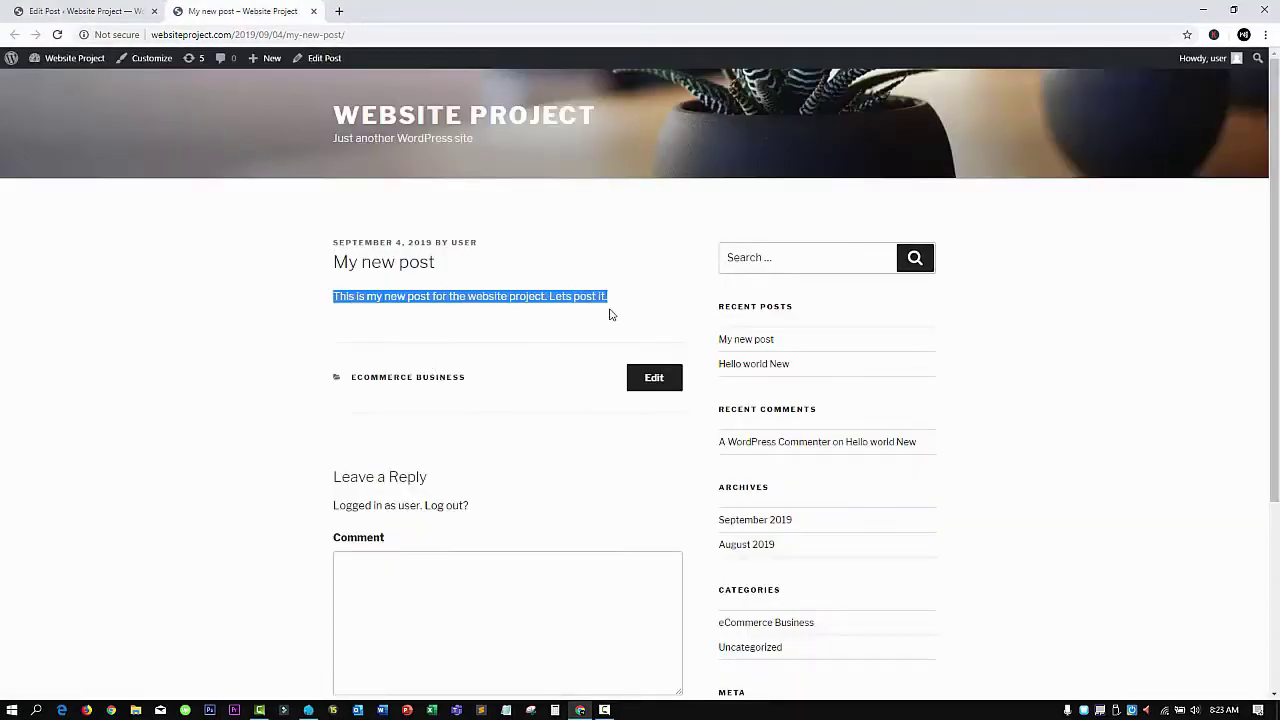
{"action": "left_click", "coordinate": [313, 11]}
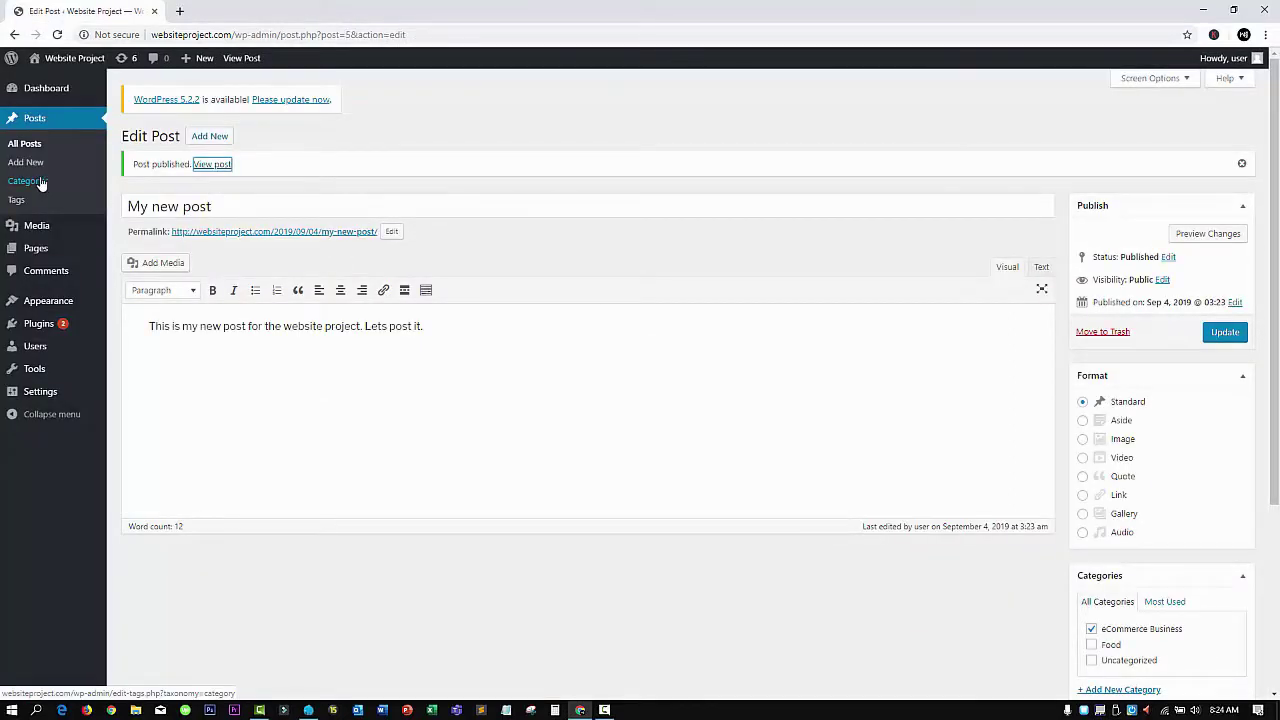
Upload 'How to Set up Wordpress in 2minutes.png' through Media > Library > Add New
{"action": "left_click", "coordinate": [39, 232]}
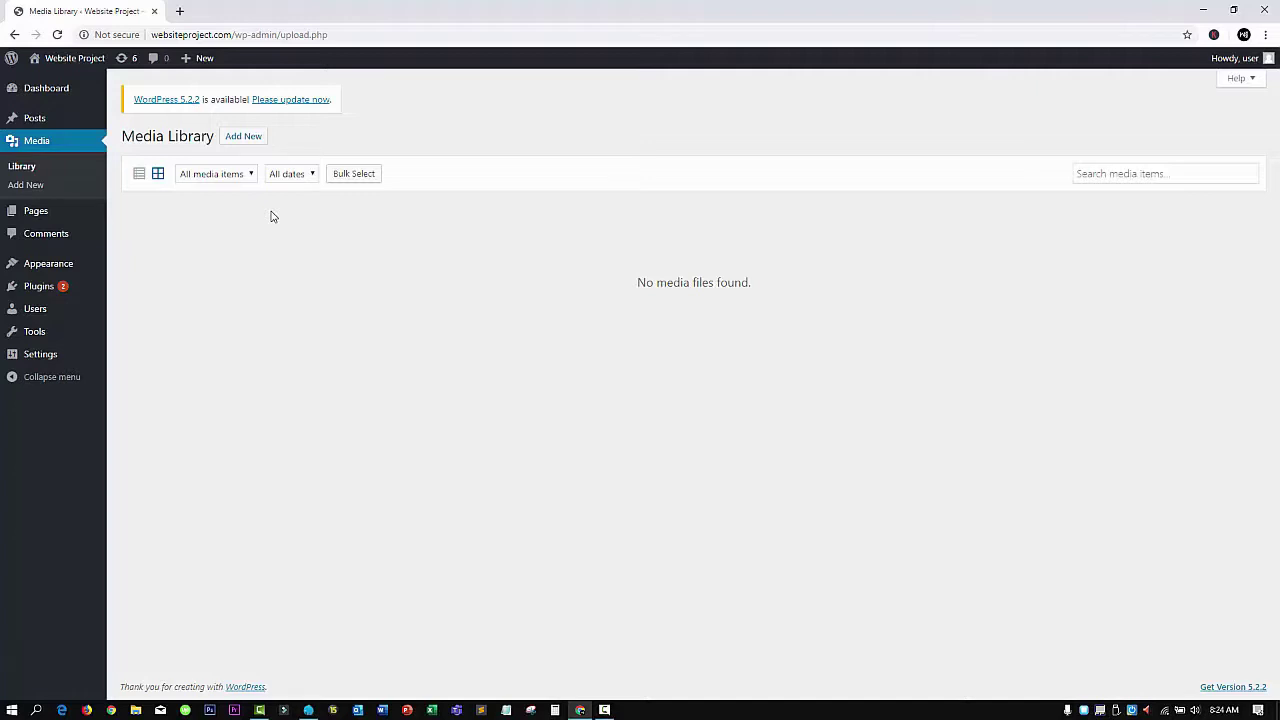
{"action": "left_click", "coordinate": [255, 146]}
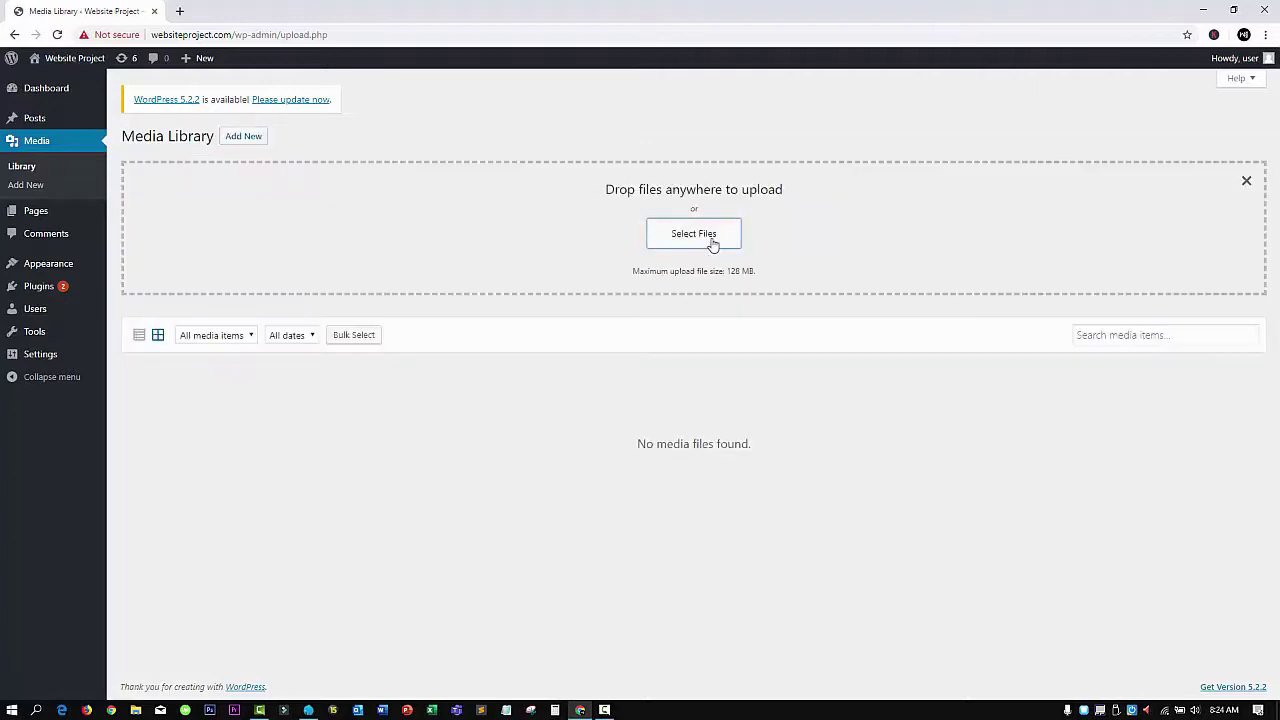
{"action": "left_click", "coordinate": [712, 244]}
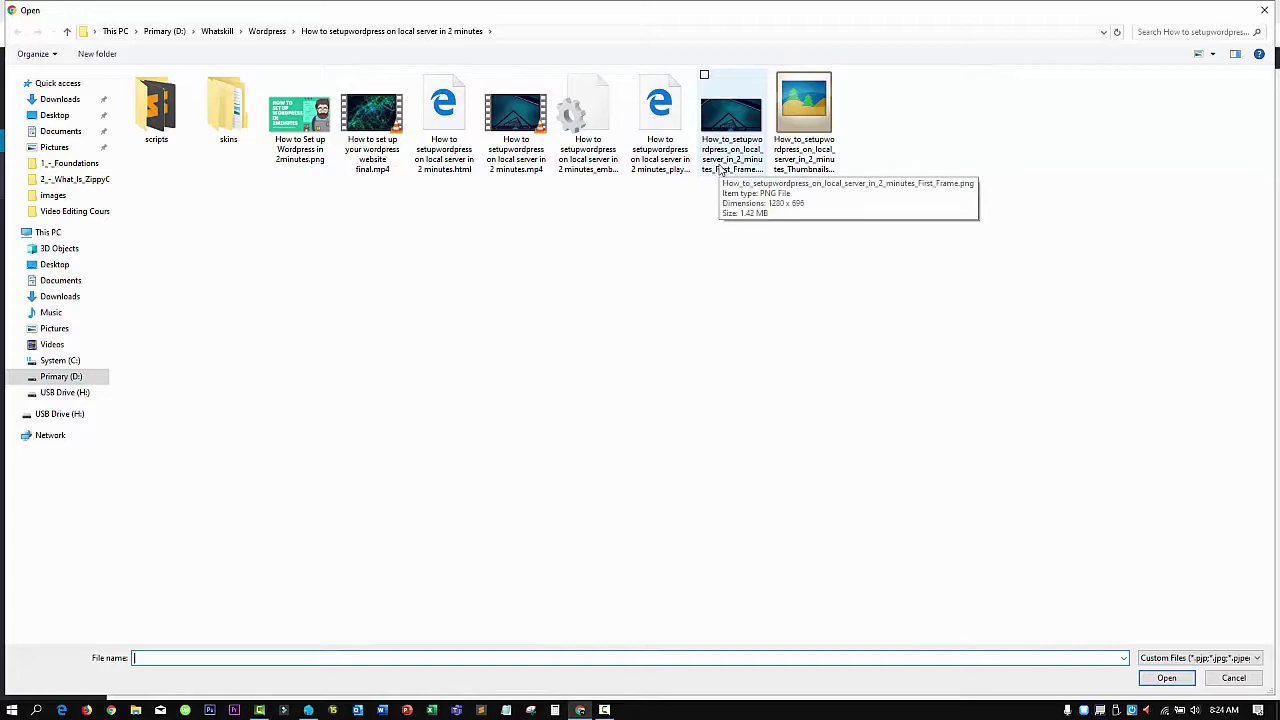
{"action": "double_click", "coordinate": [324, 138]}
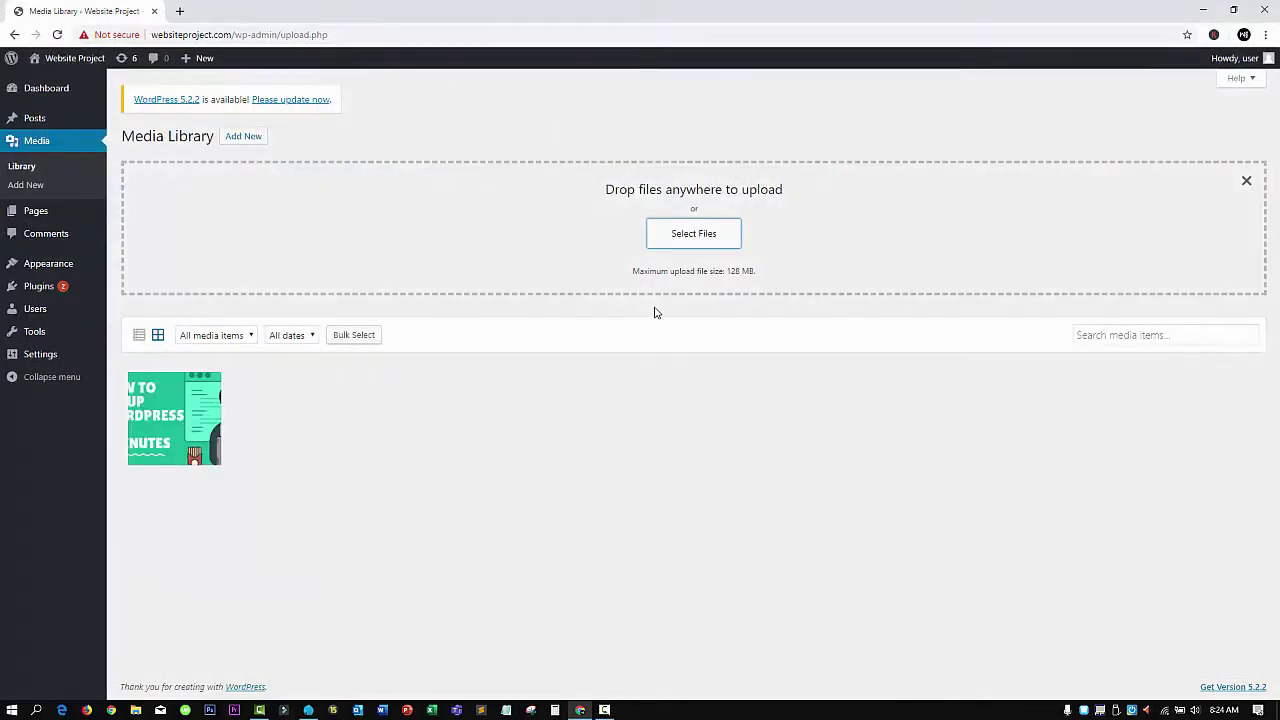
Enter 'This is the thumbnail for my first video' as the image's description
{"action": "left_click", "coordinate": [199, 410]}
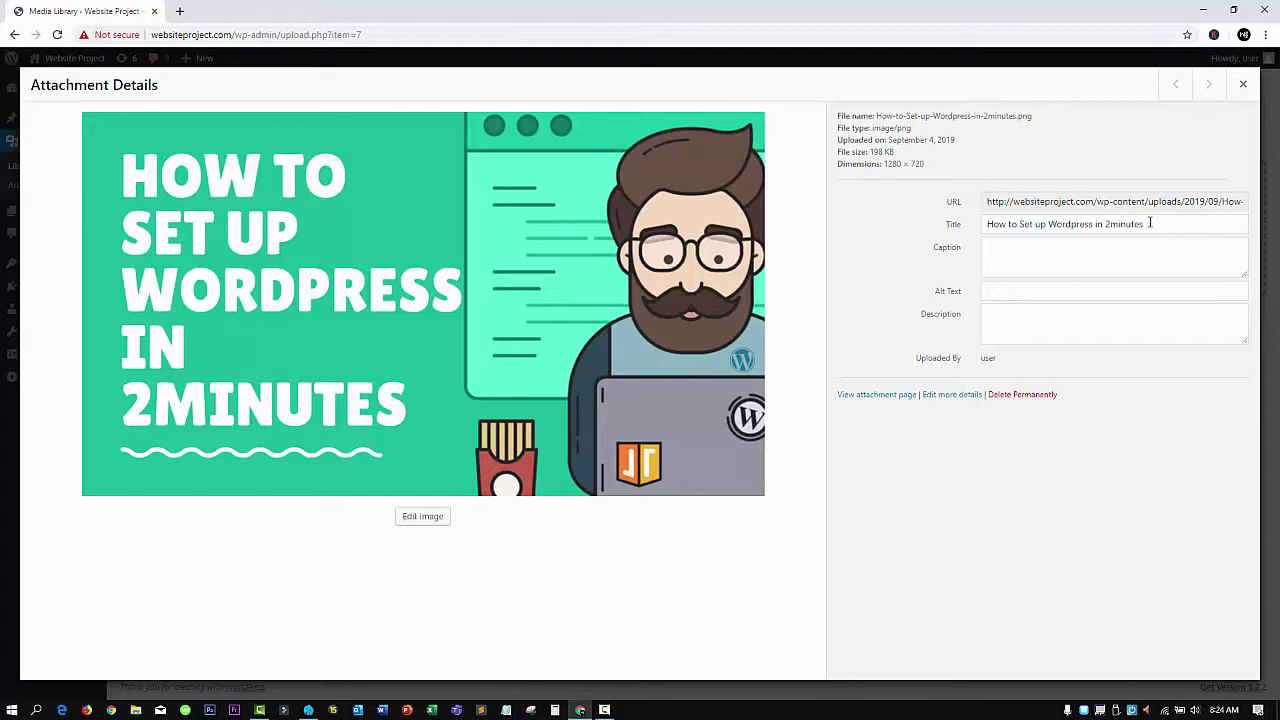
{"action": "left_click_drag", "start_coordinate": [1156, 225], "coordinate": [972, 222]}
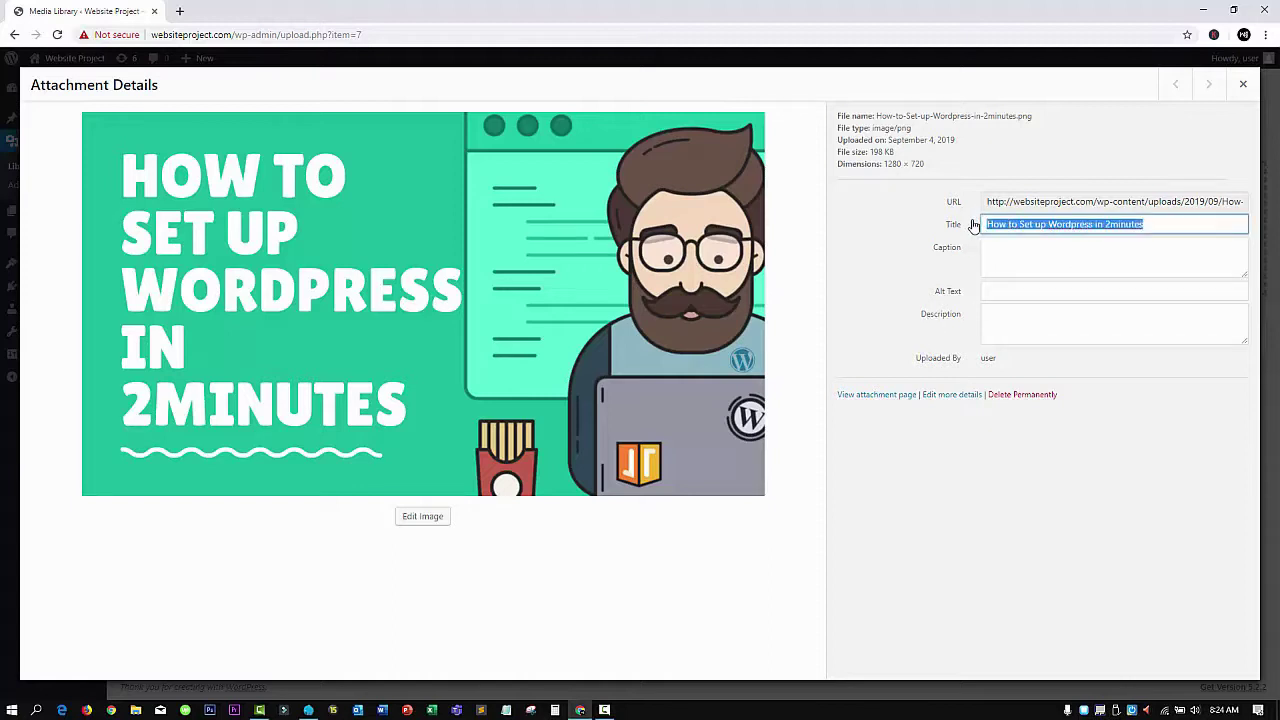
{"action": "left_click", "coordinate": [1030, 250]}
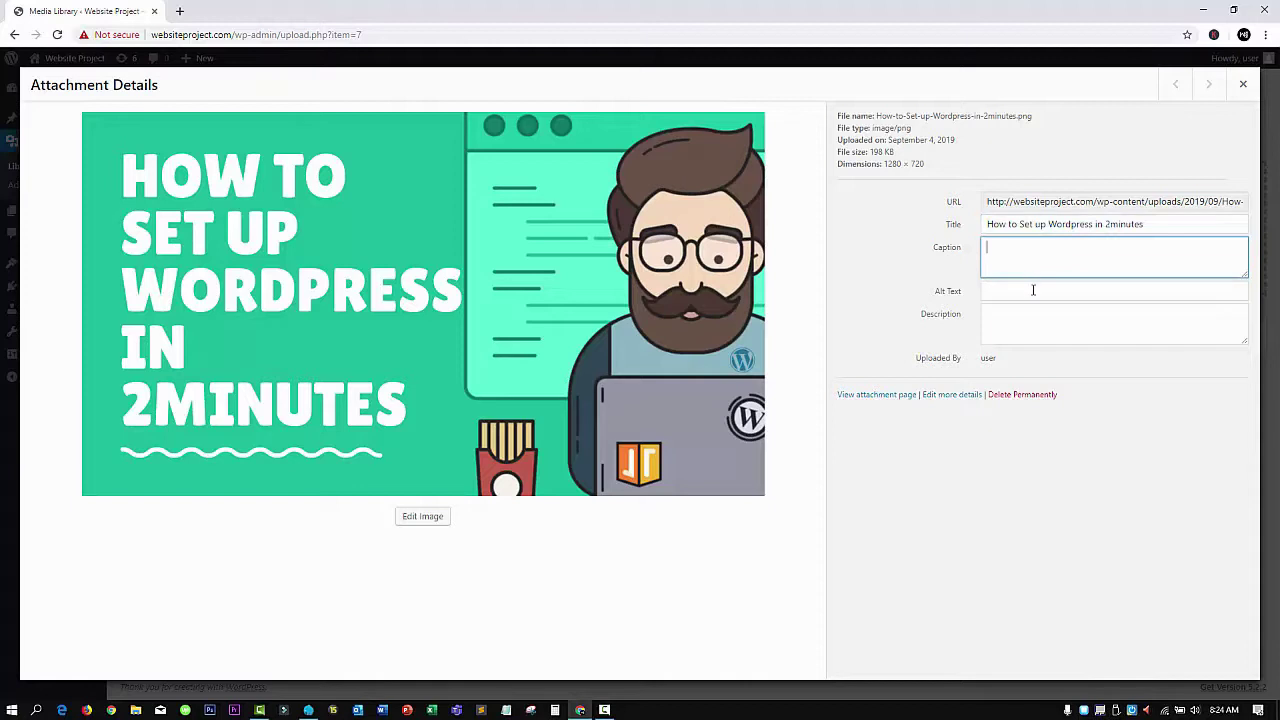
{"action": "left_click", "coordinate": [1031, 295]}
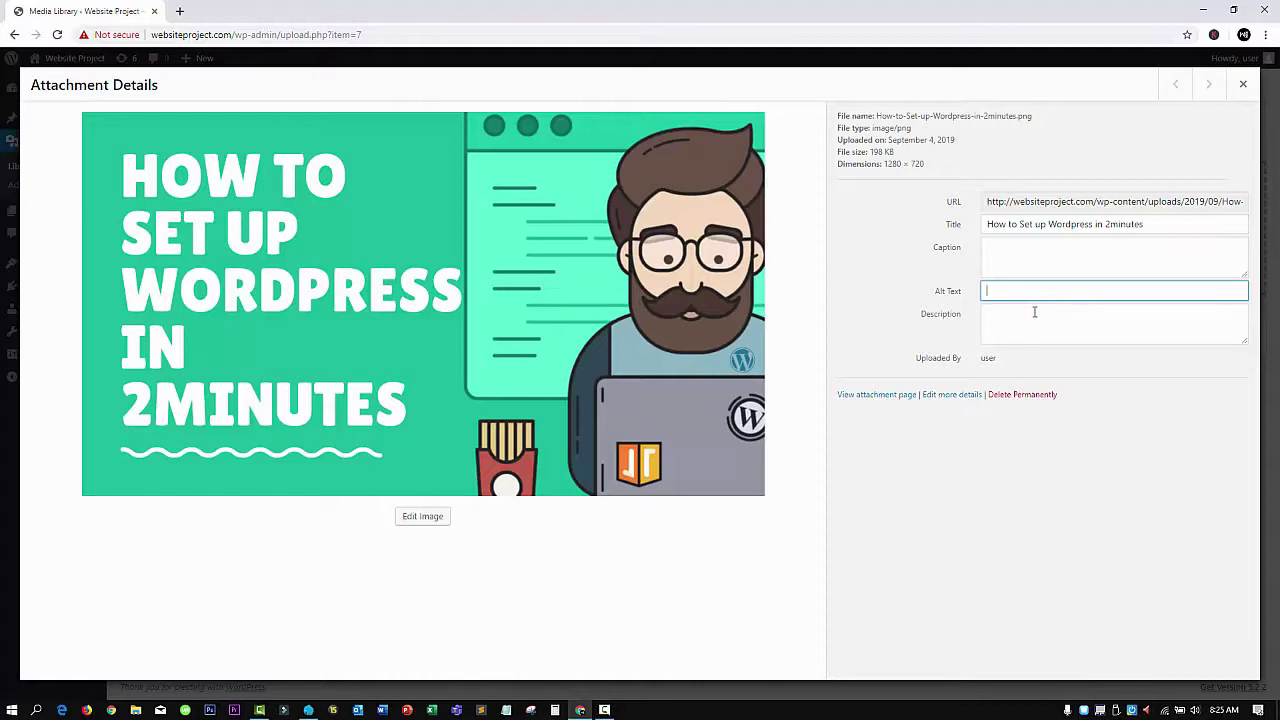
{"action": "left_click", "coordinate": [1039, 310]}
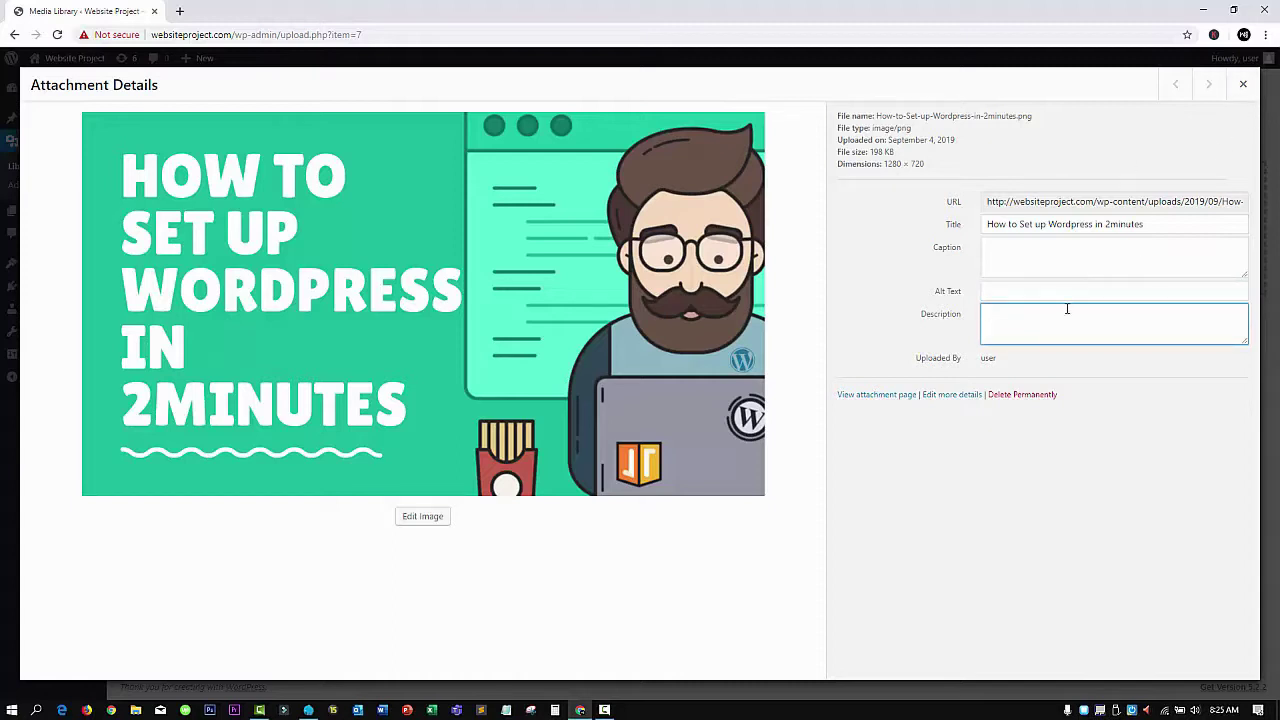
{"action": "type", "text": "This is the thu"}
{"action": "type", "text": "mn"}
{"action": "type", "text": "nail for my first v"}
{"action": "type", "text": "ideo"}
{"action": "left_click", "coordinate": [1132, 386]}
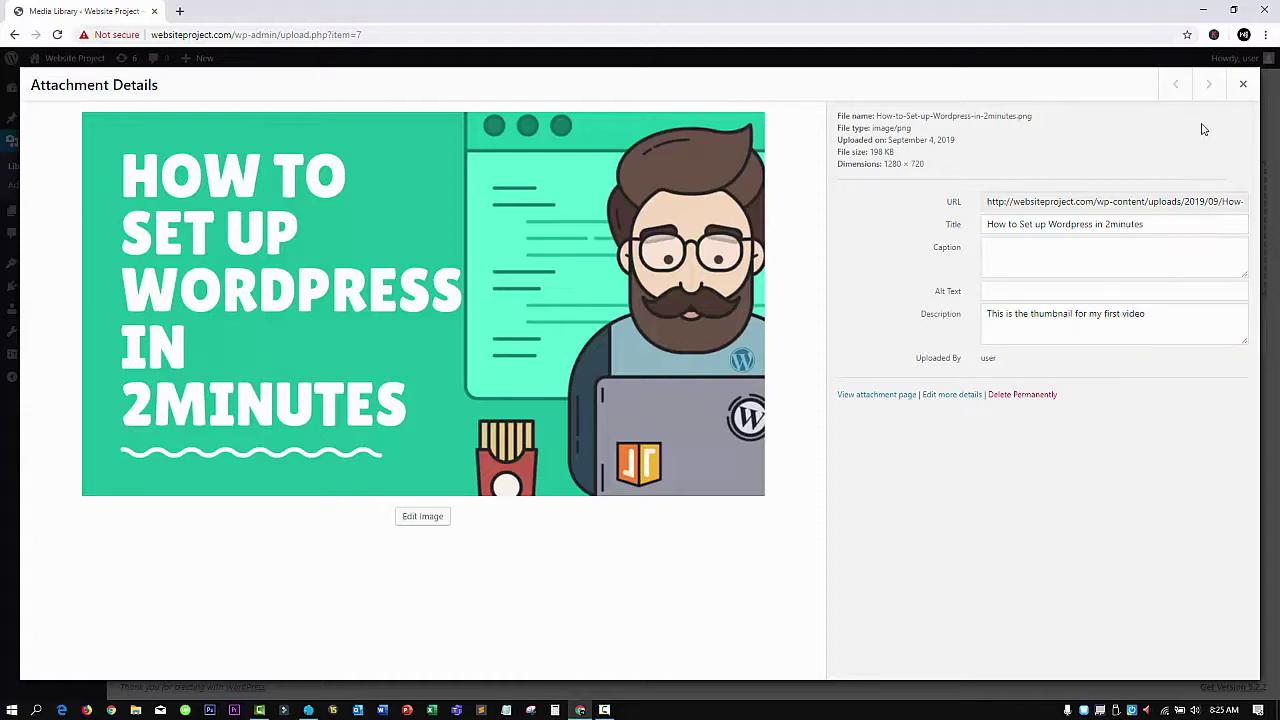
Close the image details, refresh the library, and reopen the image to confirm the description
{"action": "left_click", "coordinate": [1240, 86]}
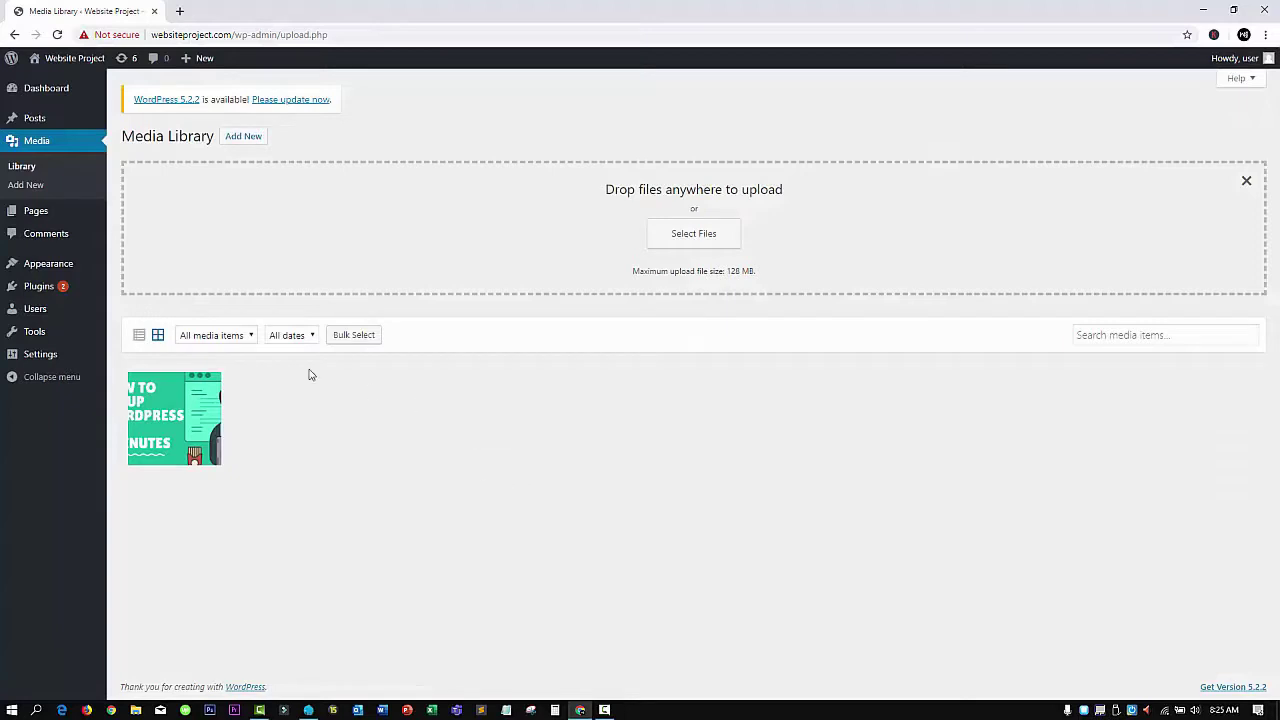
{"action": "left_click", "coordinate": [21, 166]}
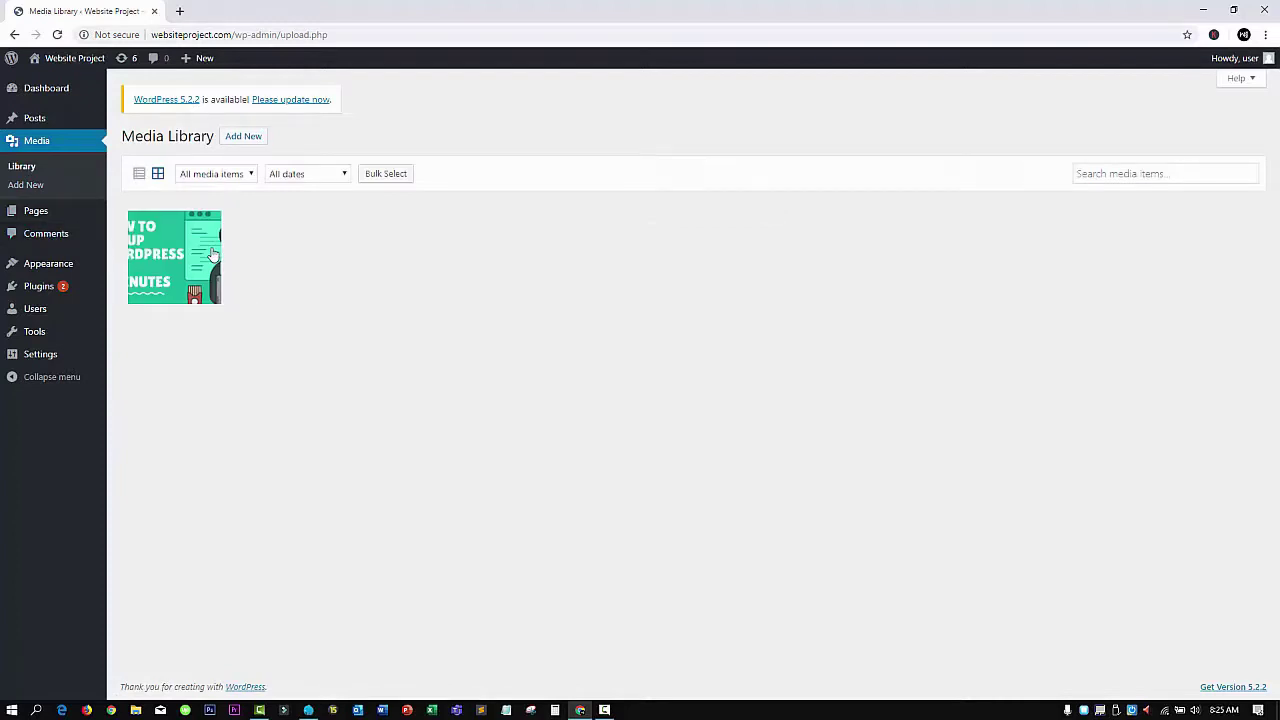
{"action": "left_click", "coordinate": [210, 253]}
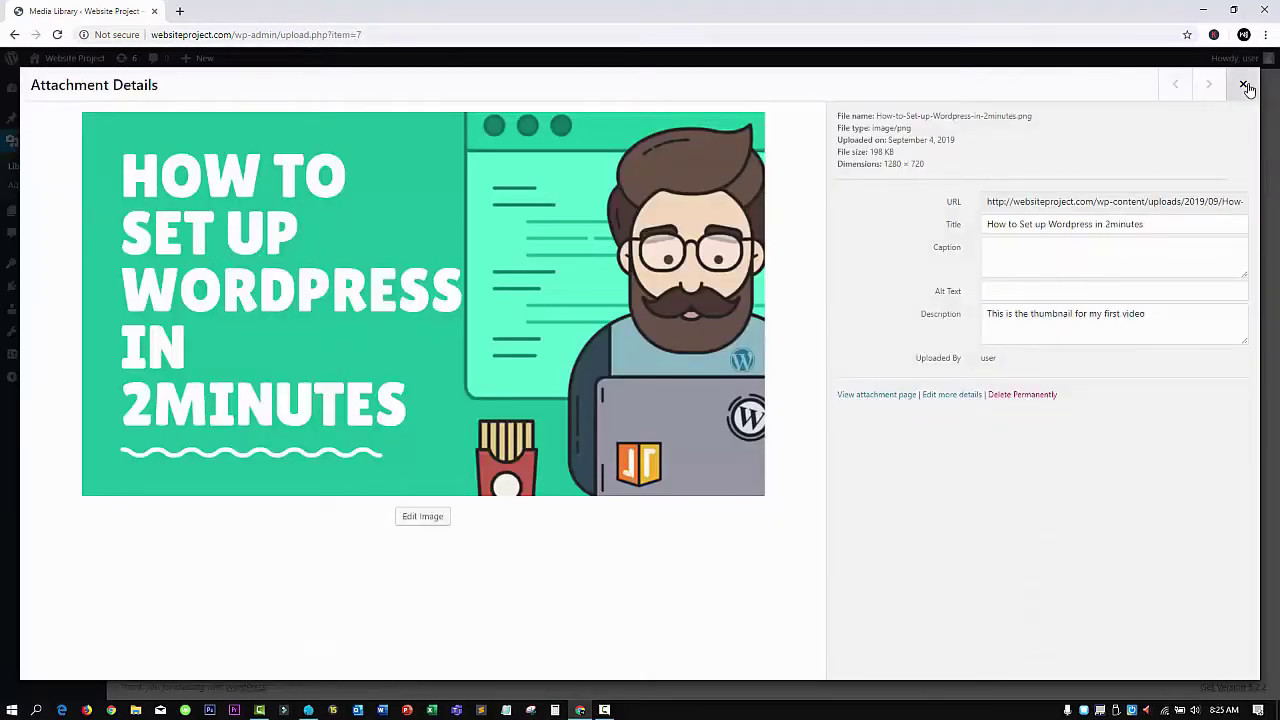
{"action": "left_click", "coordinate": [1244, 85]}
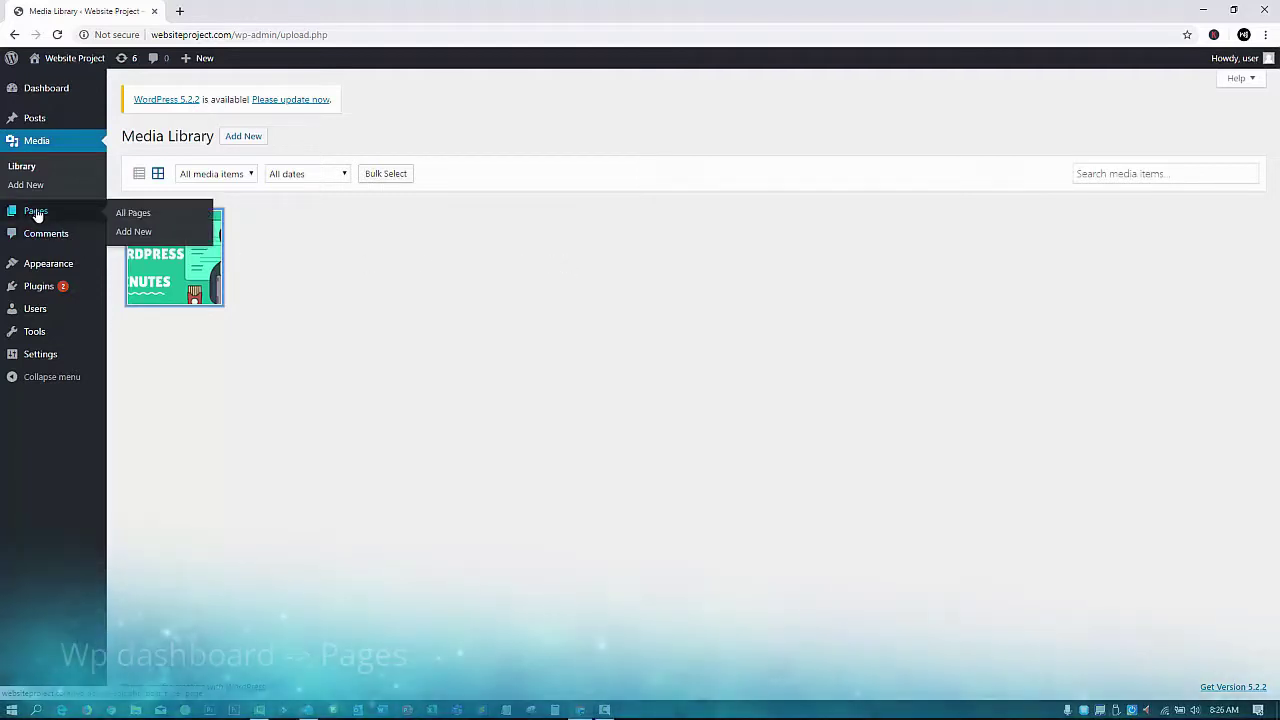
Open the Pages list, which holds only Sample Page, and start a new page
{"action": "left_click", "coordinate": [36, 212]}
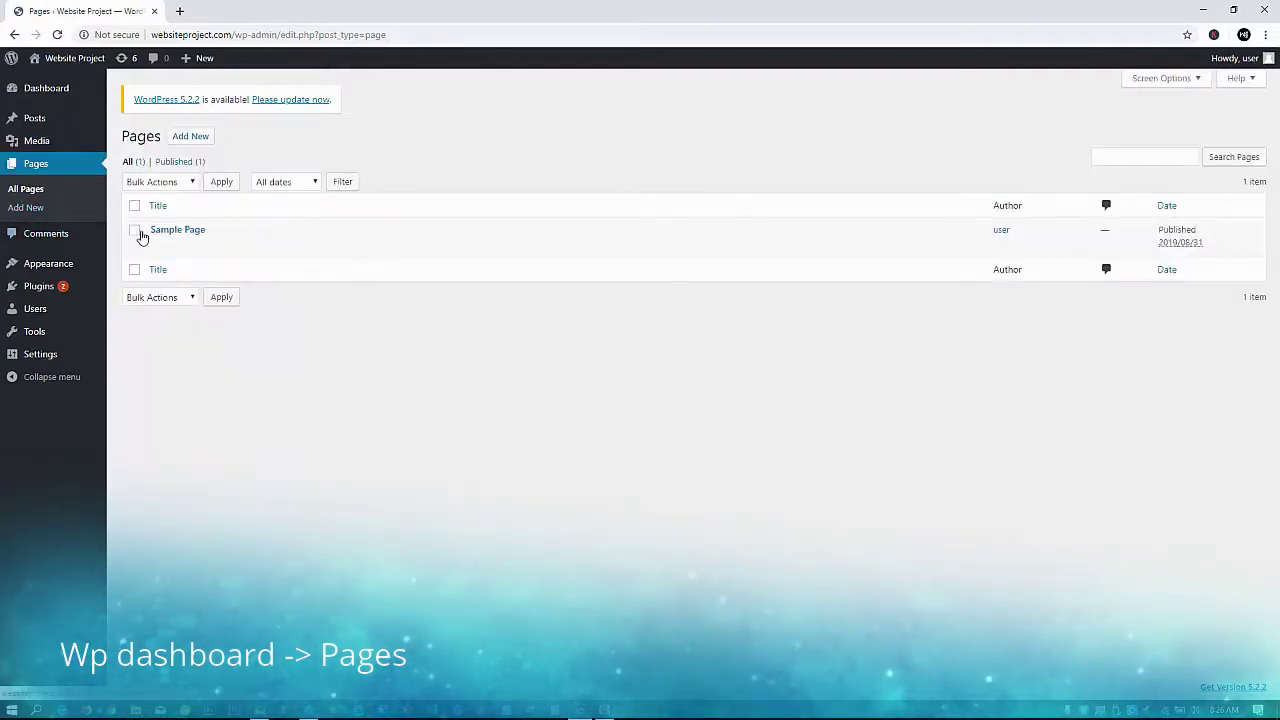
{"action": "mouse_move", "coordinate": [148, 238]}
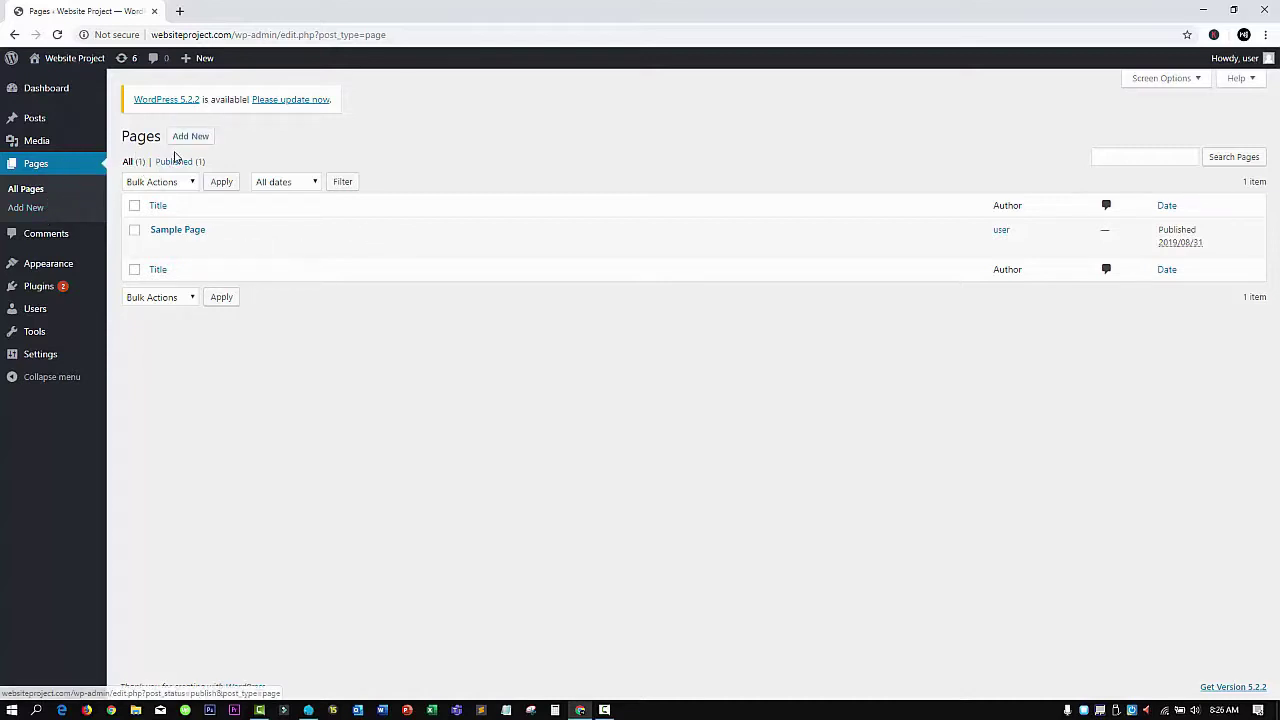
{"action": "left_click", "coordinate": [184, 136]}
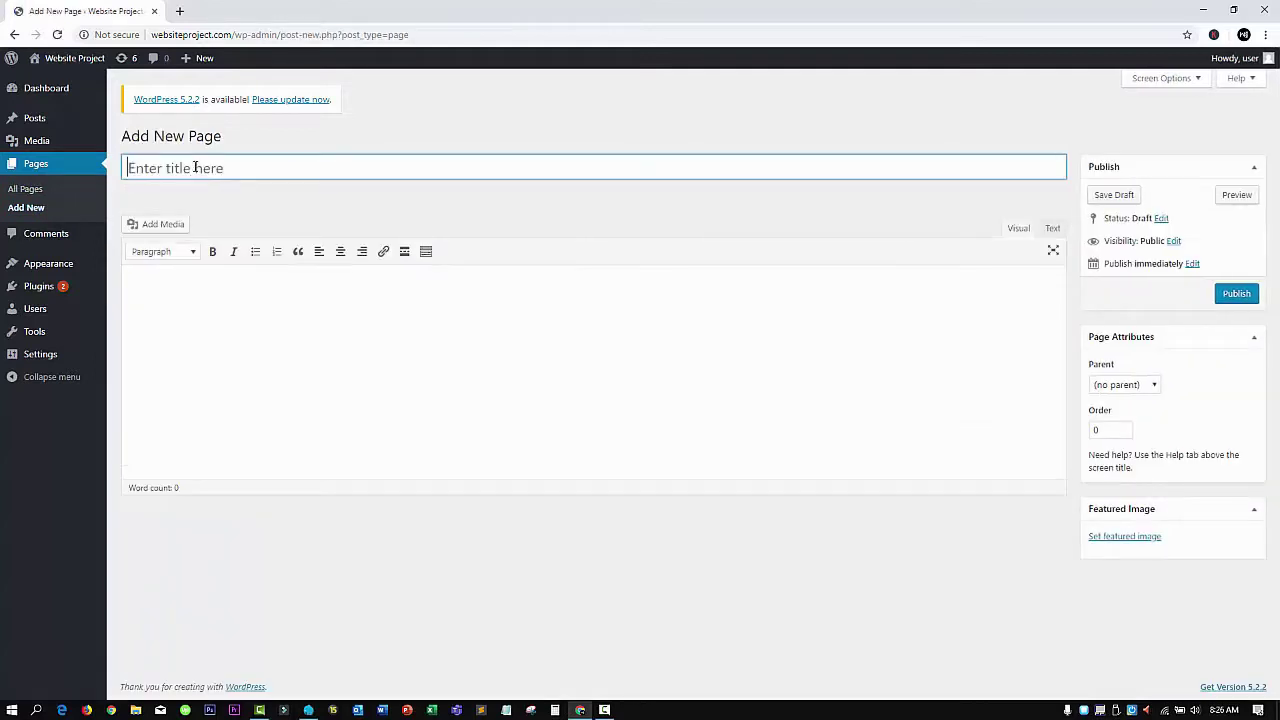
Switch the page body from the Text editor to Visual mode and bring up Add Media
{"action": "left_click", "coordinate": [195, 167]}
{"action": "left_click", "coordinate": [178, 304]}
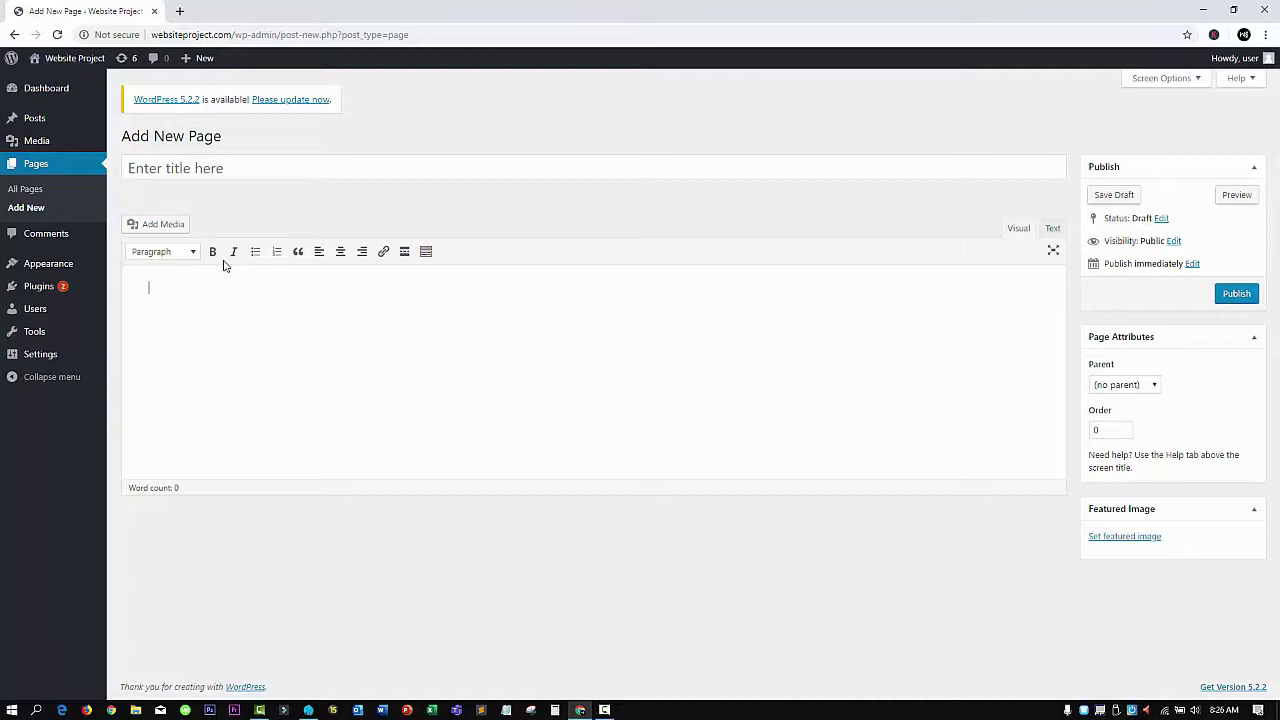
{"action": "left_click", "coordinate": [425, 251]}
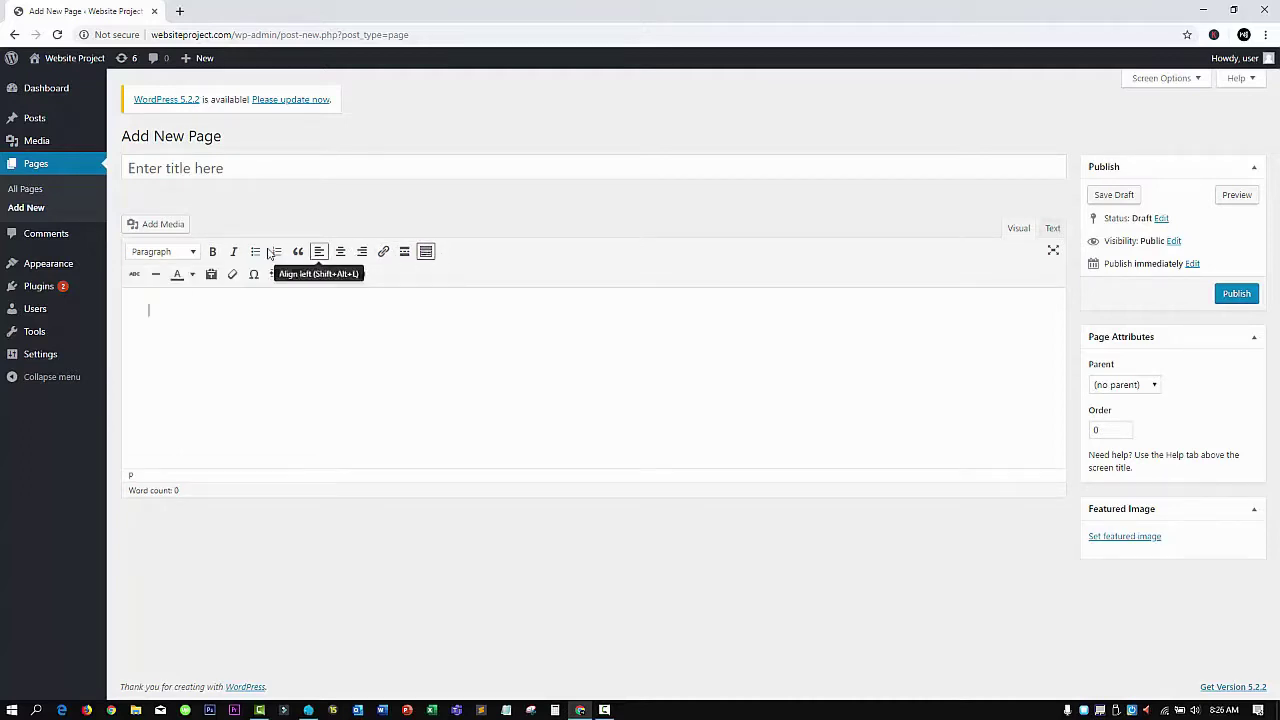
{"action": "left_click", "coordinate": [1053, 229]}
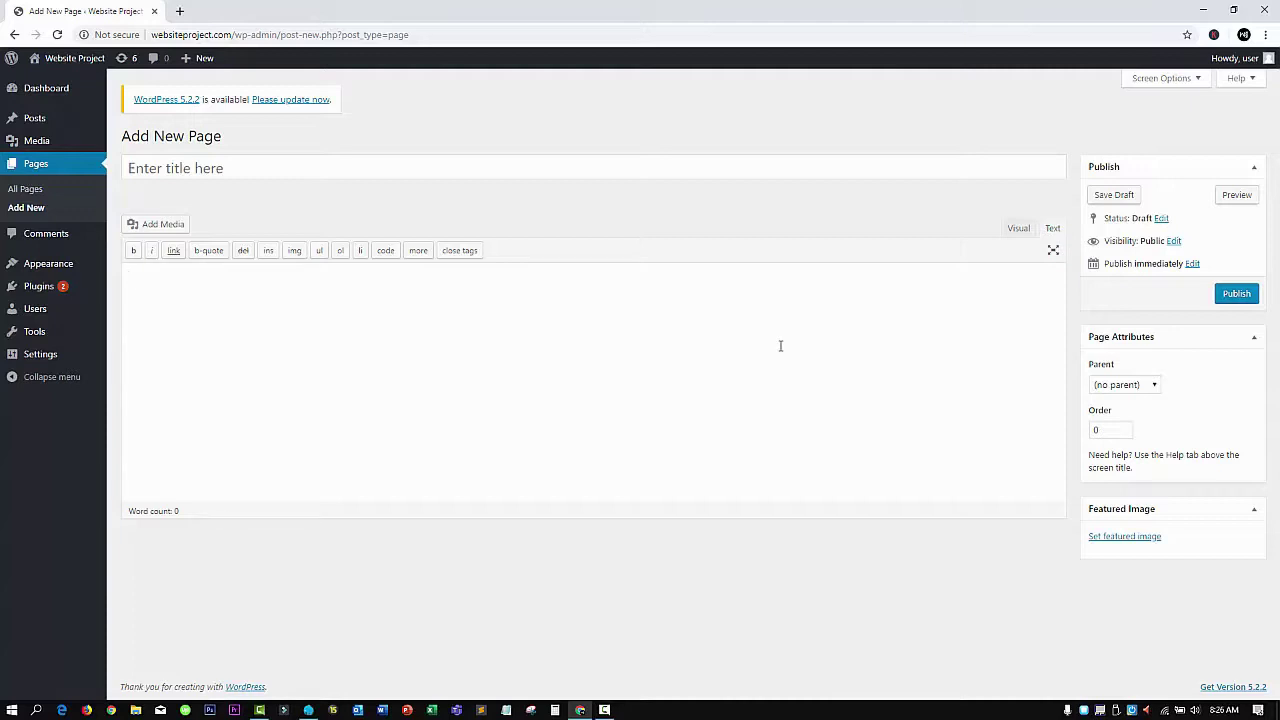
{"action": "left_click", "coordinate": [1017, 229]}
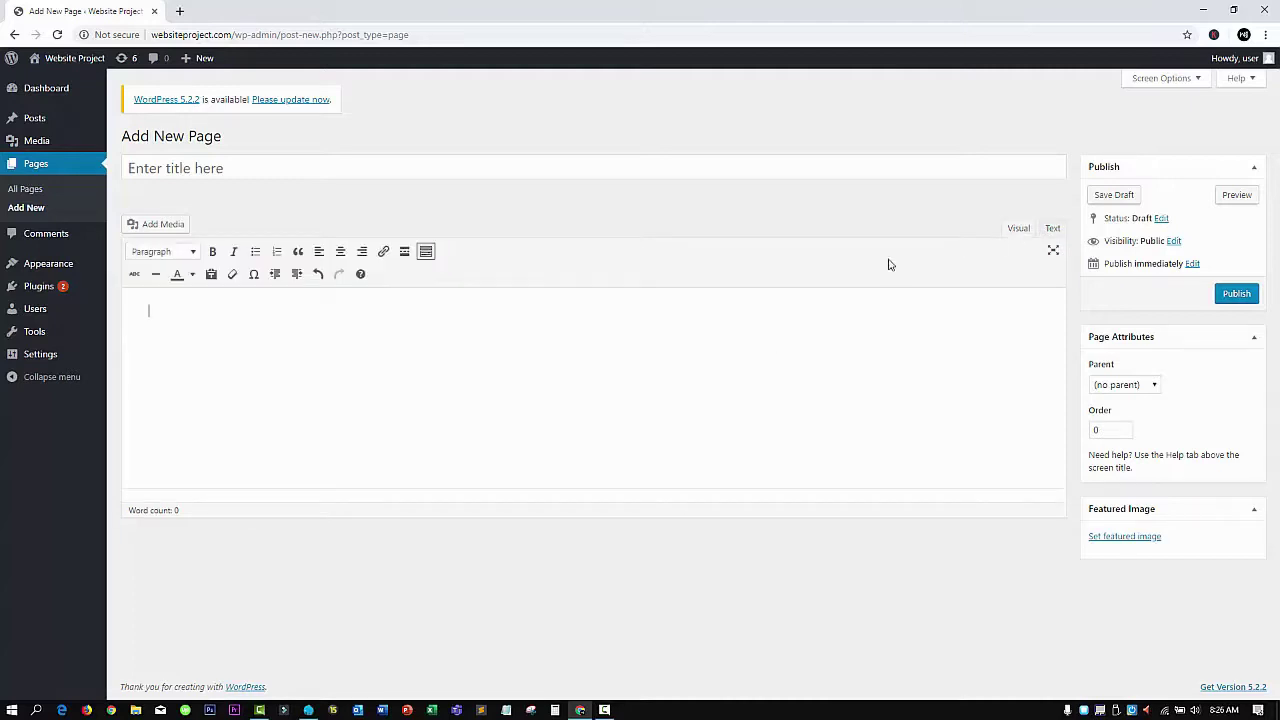
{"action": "left_click", "coordinate": [229, 321]}
{"action": "left_click", "coordinate": [143, 225]}
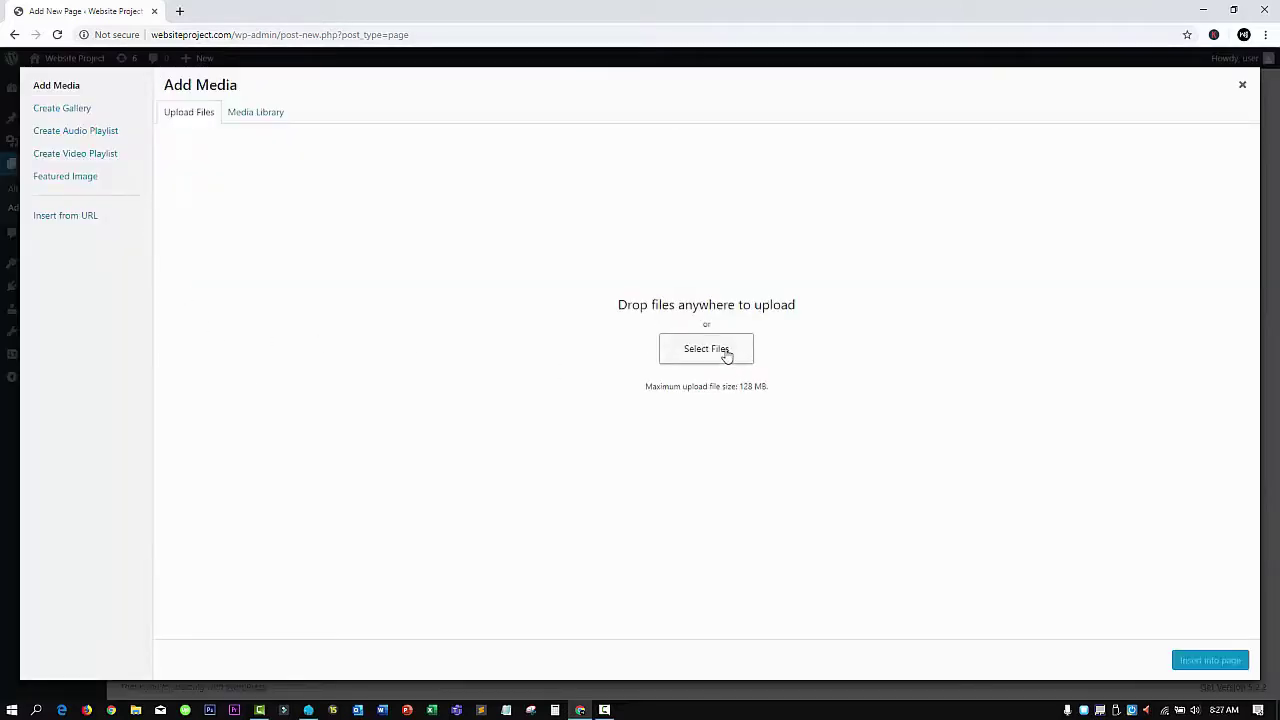
Insert the 'How to Set up Wordpress in 2minutes' thumbnail from the Media Library into the page at medium size
{"action": "left_click", "coordinate": [250, 113]}
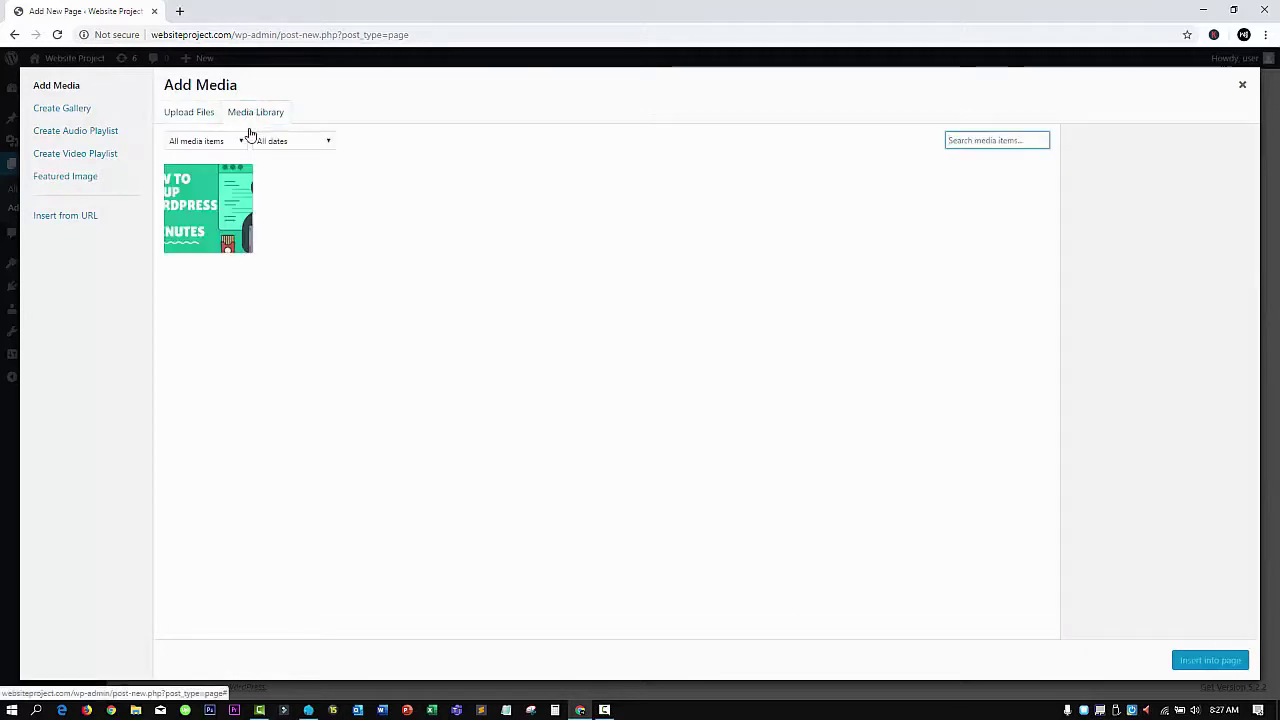
{"action": "left_click", "coordinate": [238, 199]}
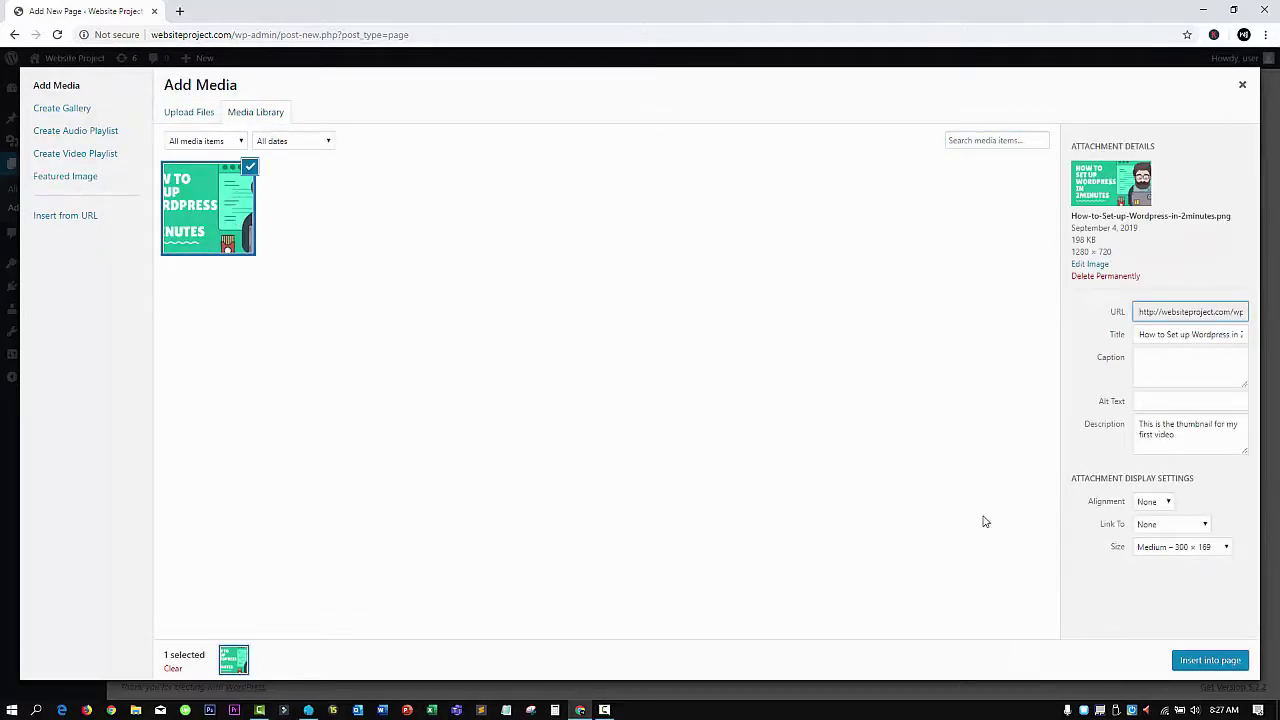
{"action": "left_click", "coordinate": [1189, 668]}
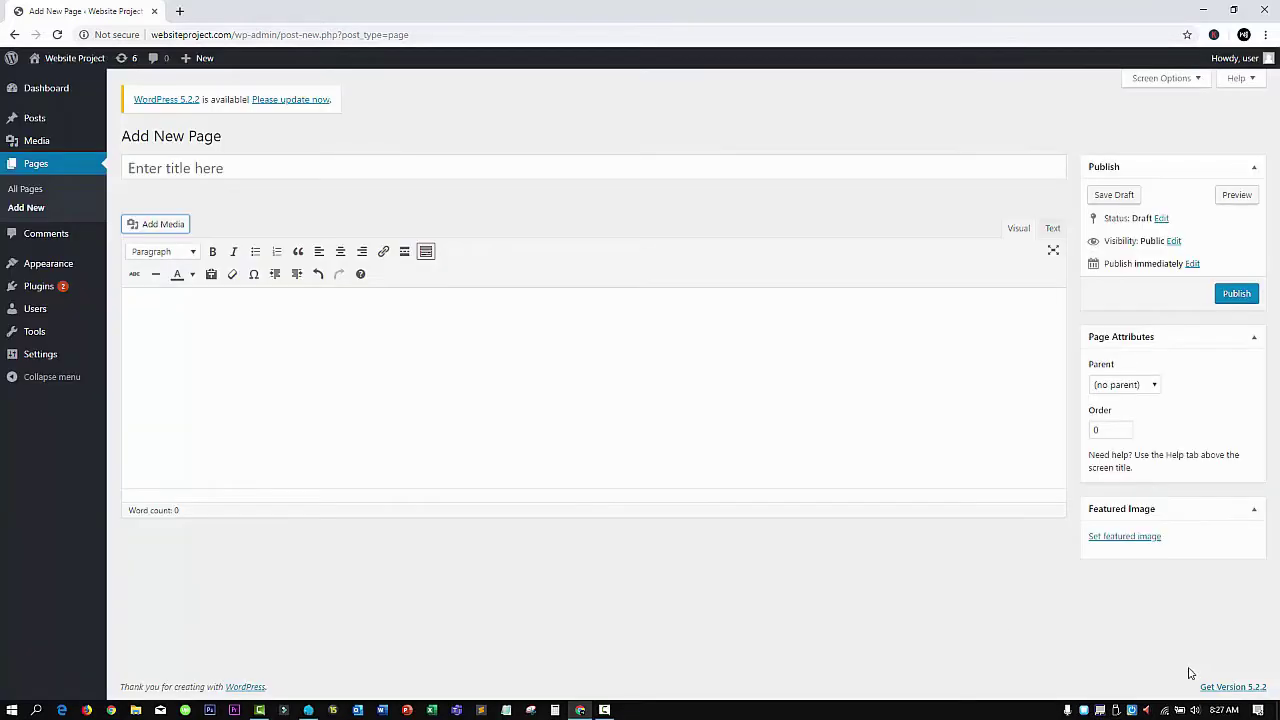
{"action": "left_click", "coordinate": [319, 392]}
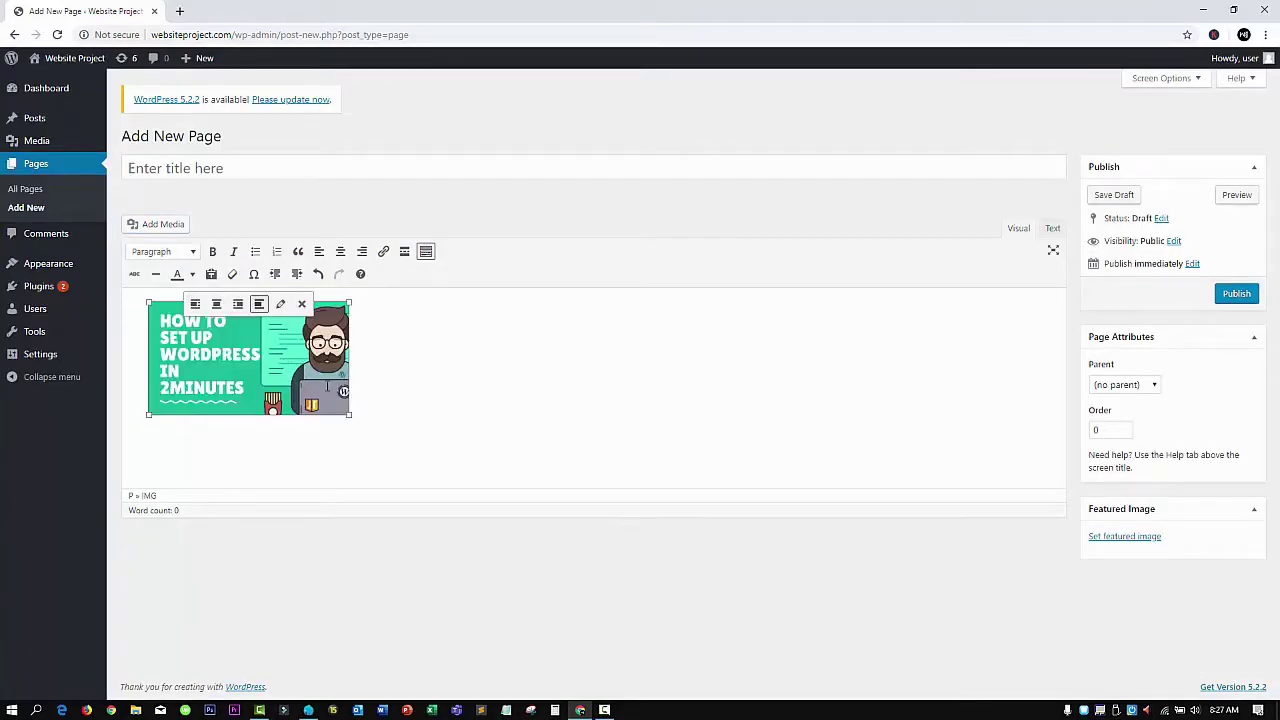
{"action": "left_click_drag", "start_coordinate": [349, 414], "coordinate": [406, 383]}
{"action": "left_click", "coordinate": [243, 420]}
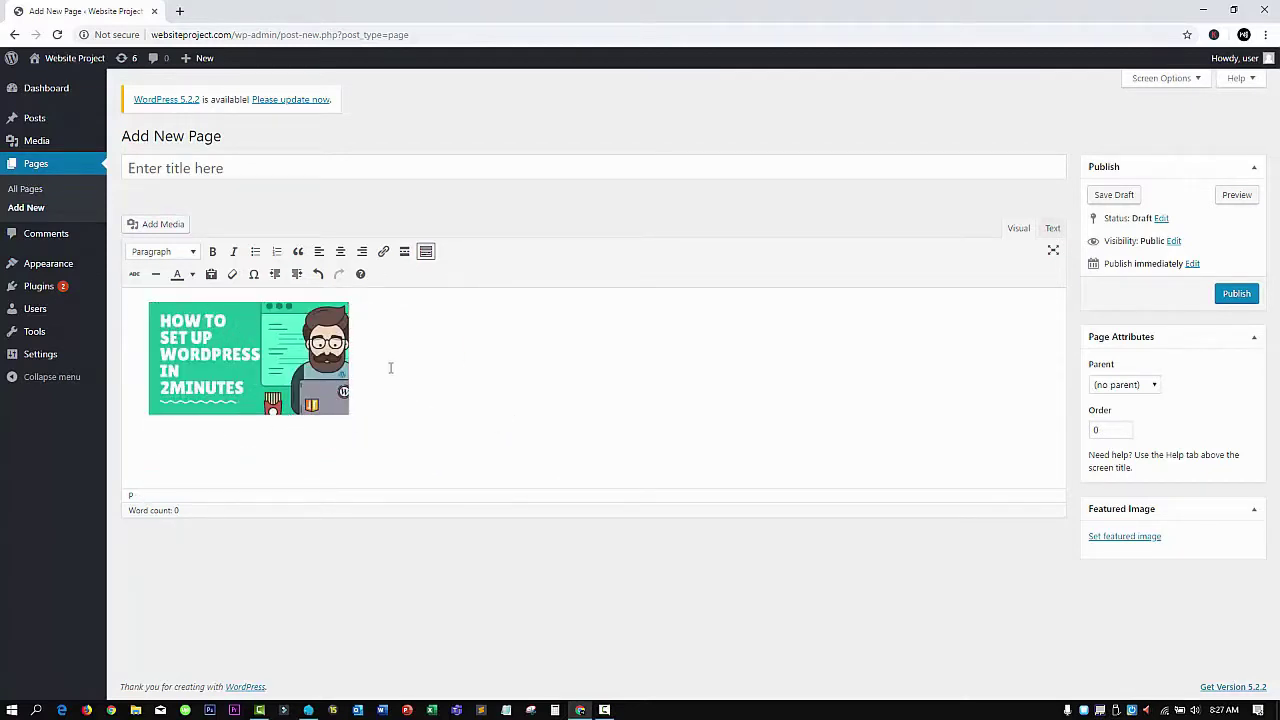
Title the page 'My first Page' and add a bold line 'This is my first website page' above the image
{"action": "left_click", "coordinate": [279, 157]}
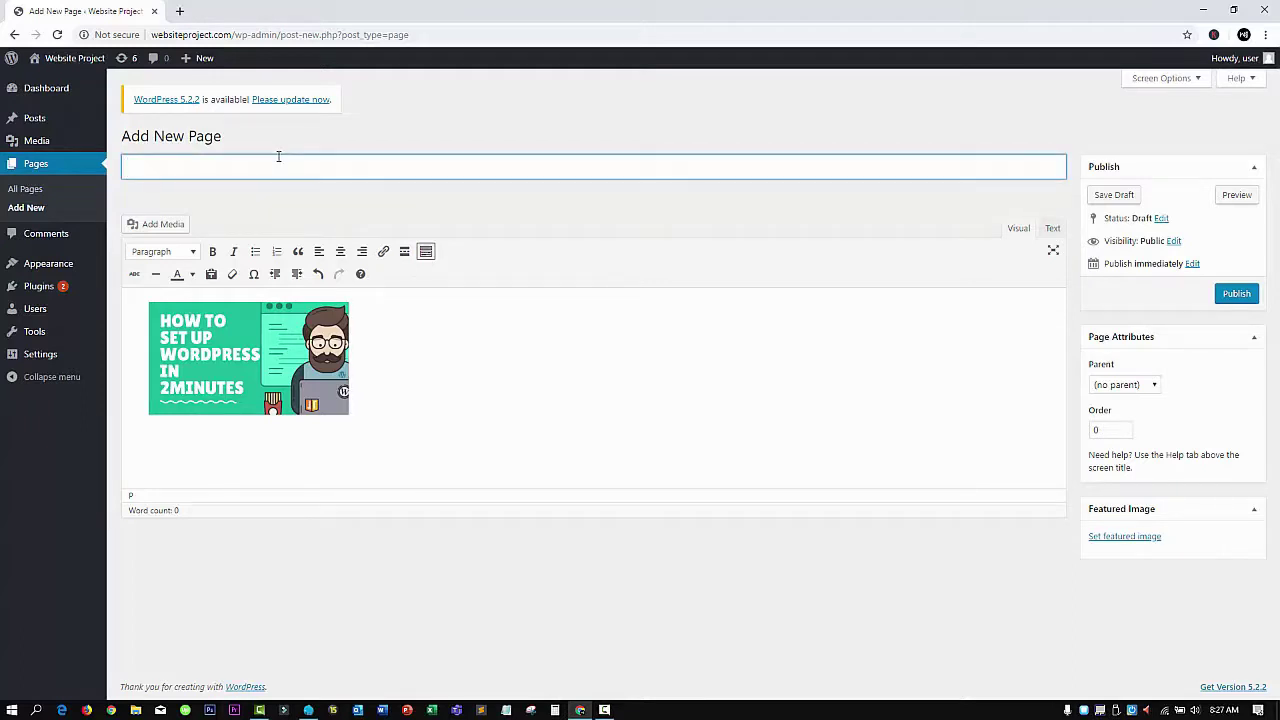
{"action": "type", "text": "My first Page"}
{"action": "left_click", "coordinate": [231, 294]}
{"action": "key", "text": "Return"}
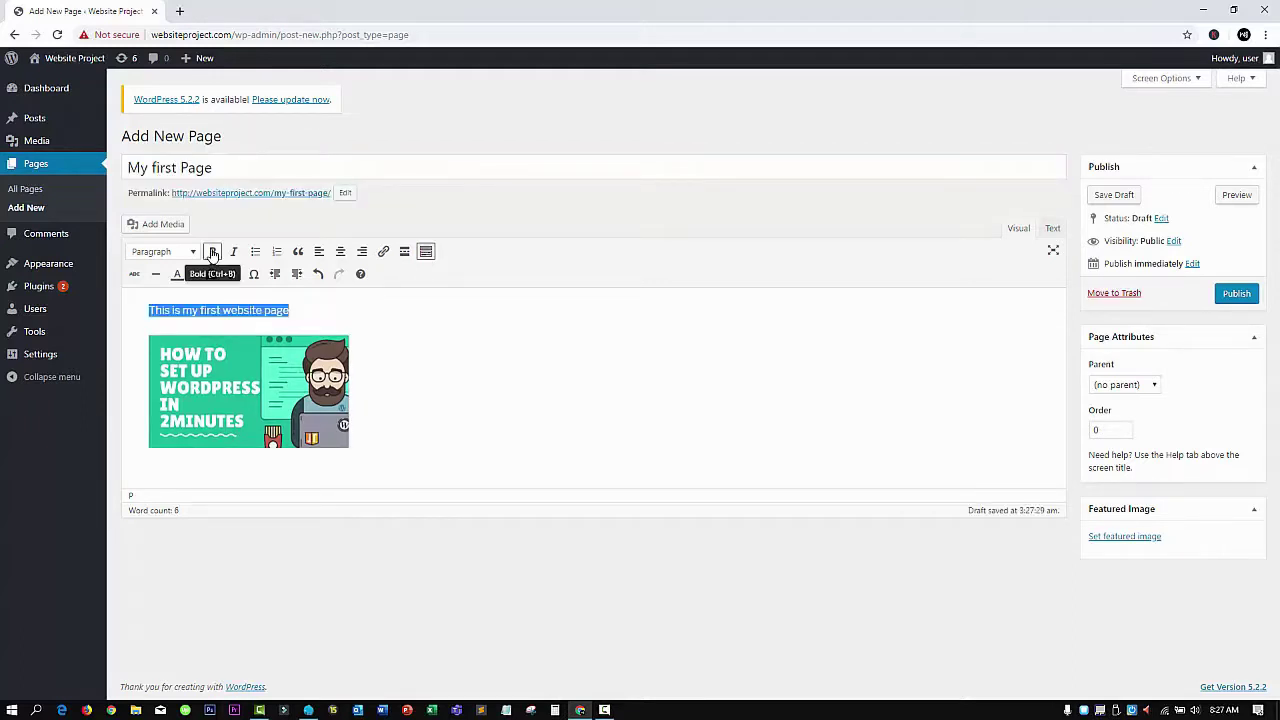
{"action": "left_click", "coordinate": [212, 251]}
{"action": "left_click", "coordinate": [375, 306]}
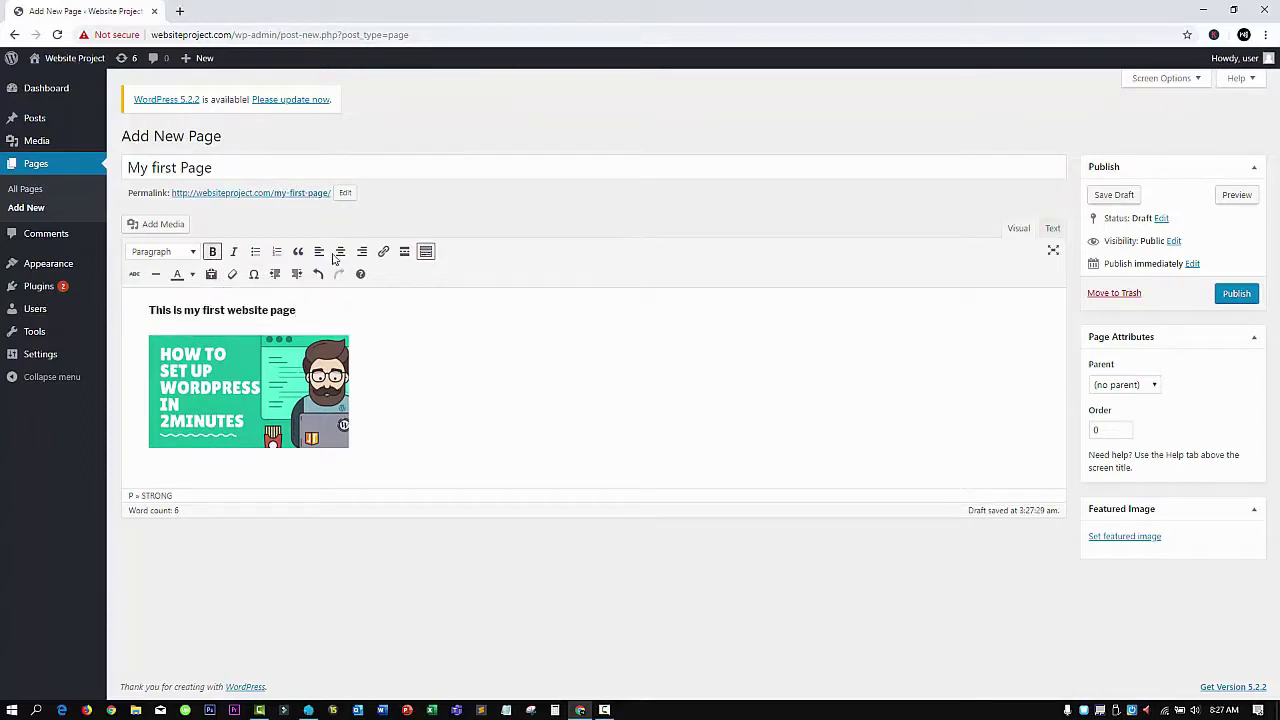
Keep the line left-aligned after trying centre and right, and make its text grey
{"action": "left_click", "coordinate": [340, 252]}
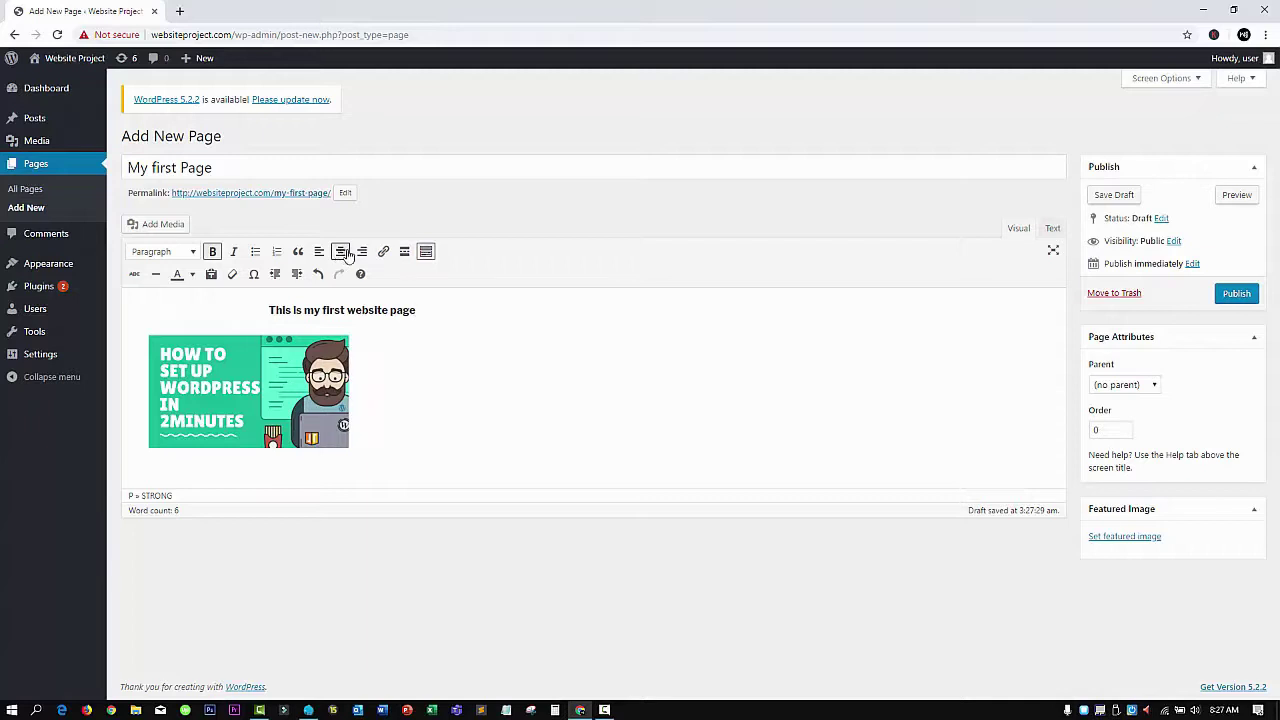
{"action": "left_click", "coordinate": [362, 252]}
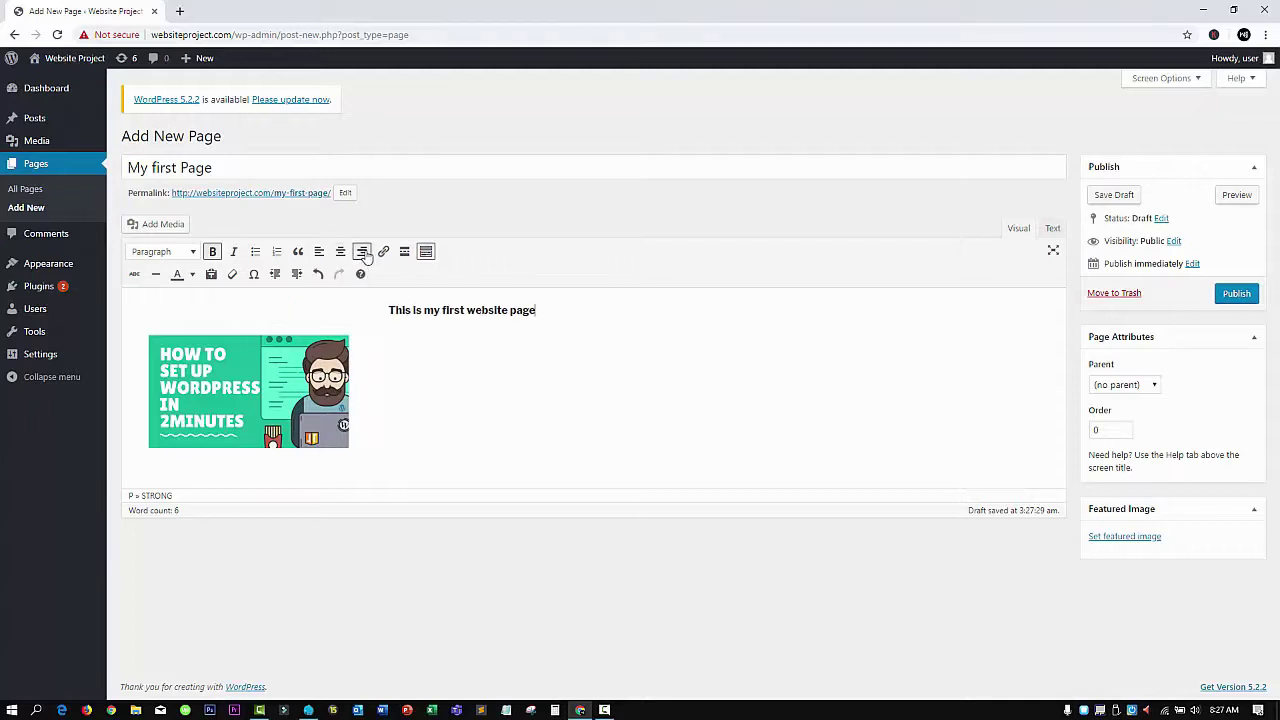
{"action": "left_click", "coordinate": [319, 252]}
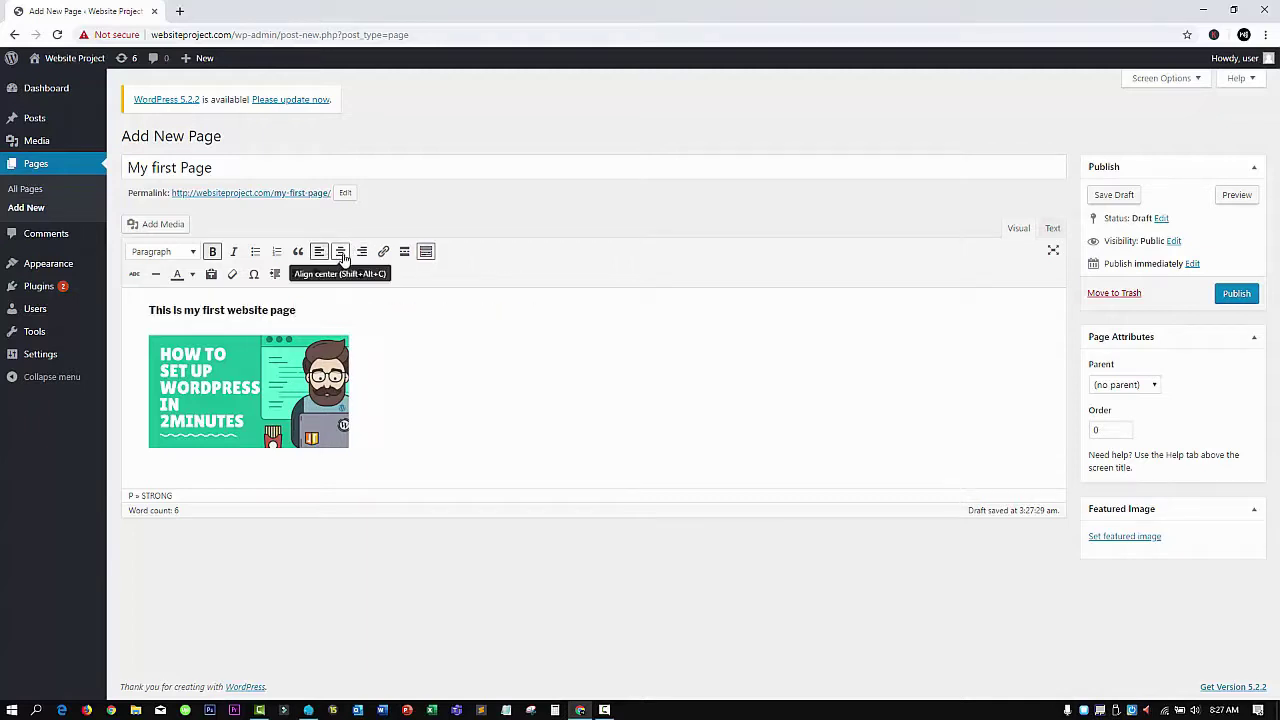
{"action": "left_click", "coordinate": [189, 275]}
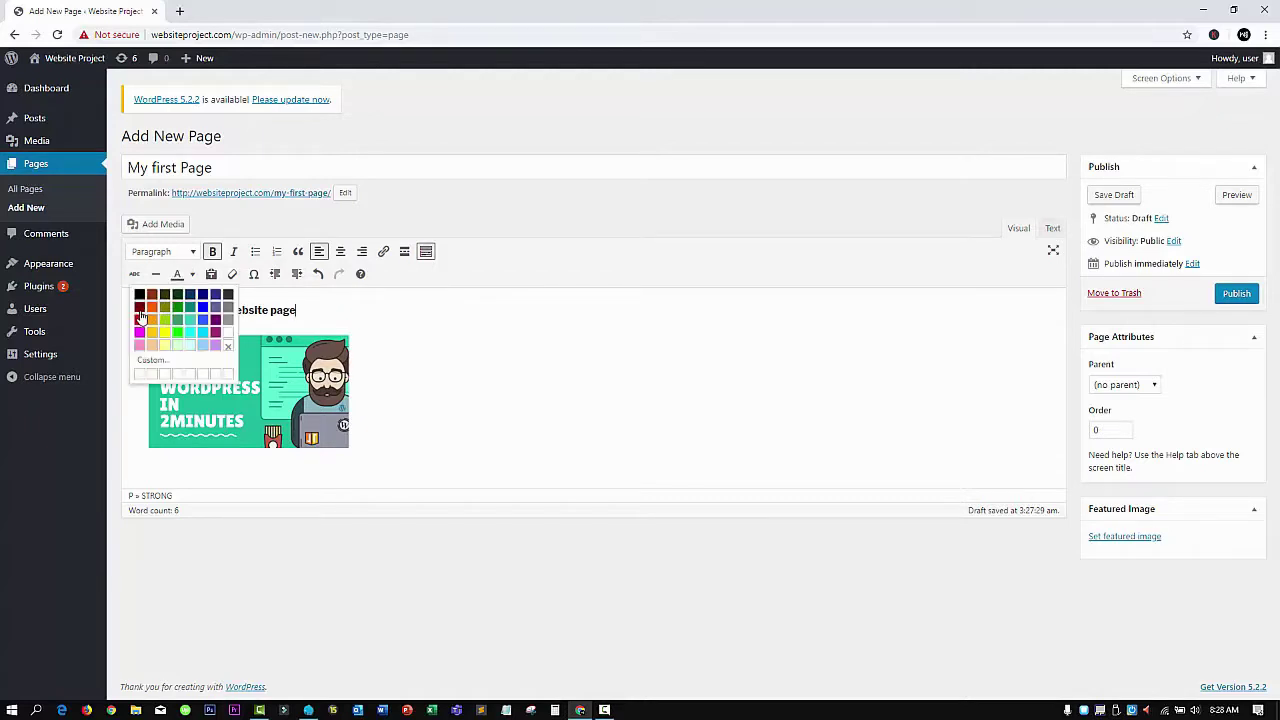
{"action": "left_click", "coordinate": [222, 310]}
{"action": "left_click_drag", "start_coordinate": [317, 309], "coordinate": [148, 310]}
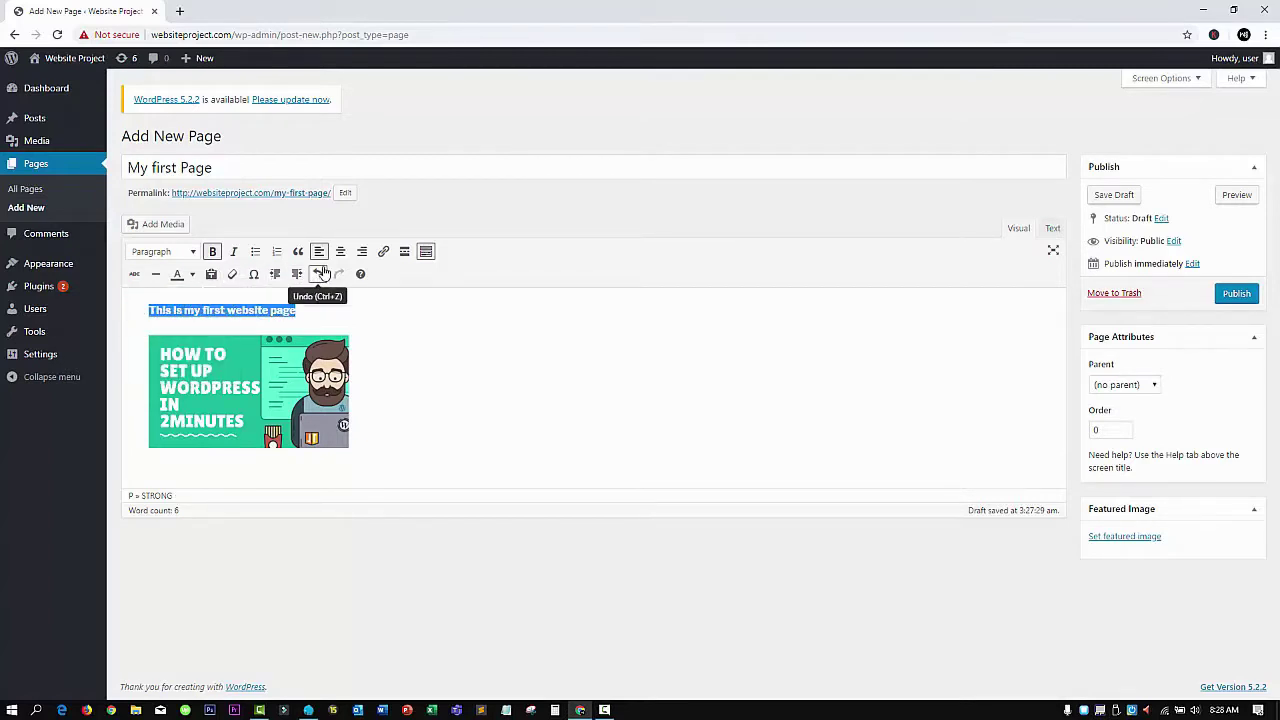
{"action": "left_click", "coordinate": [191, 275]}
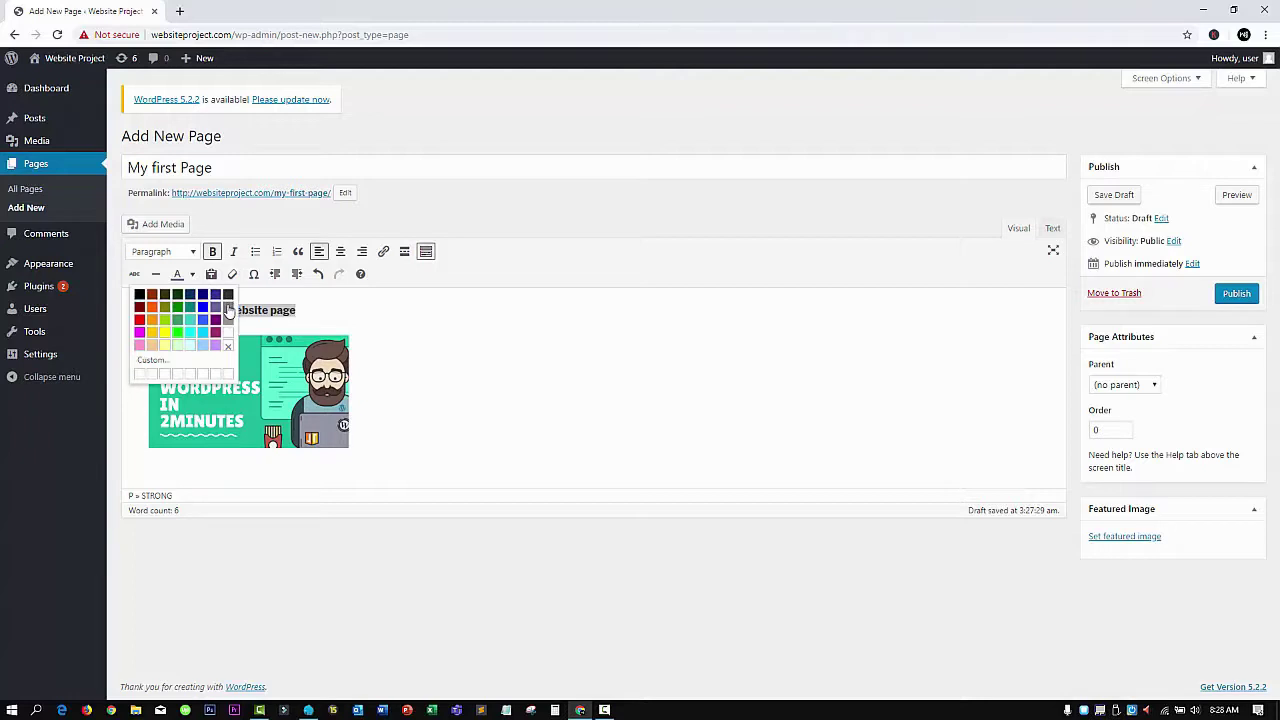
{"action": "left_click", "coordinate": [229, 300]}
{"action": "key", "text": "Right"}
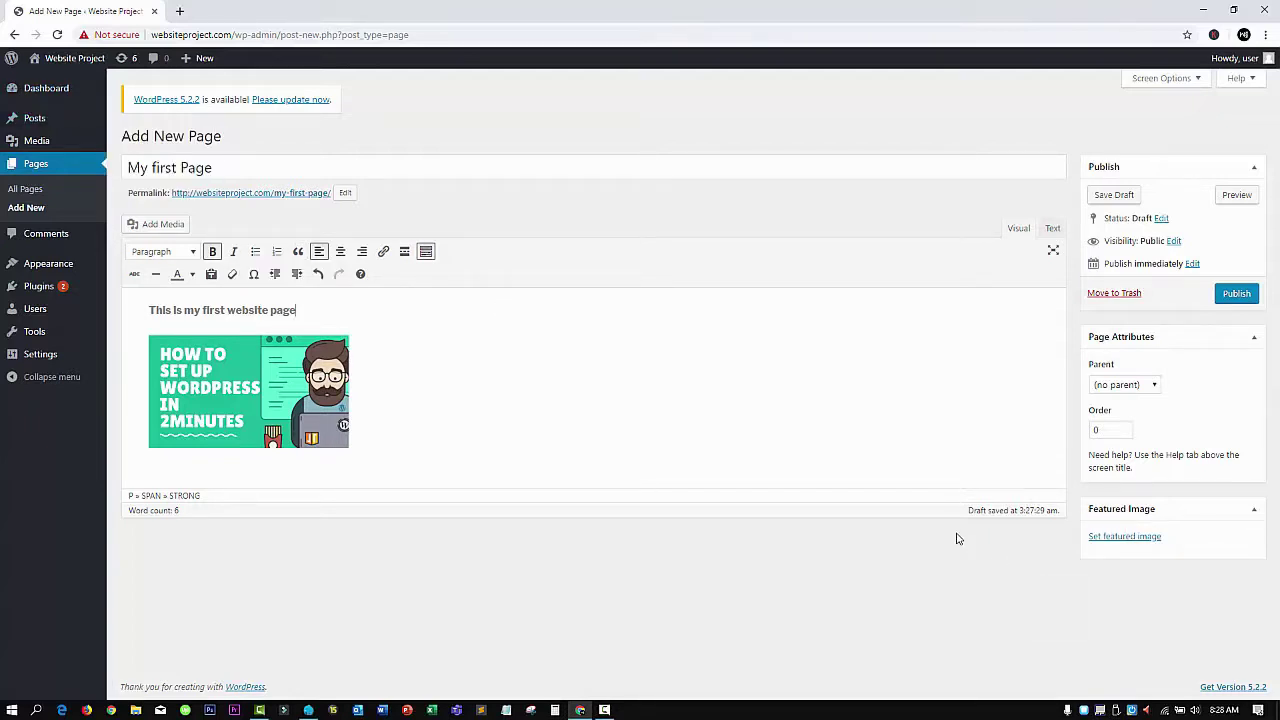
{"action": "left_click", "coordinate": [1124, 538]}
Make the tutorial thumbnail the page's featured image
{"action": "left_click", "coordinate": [80, 224]}
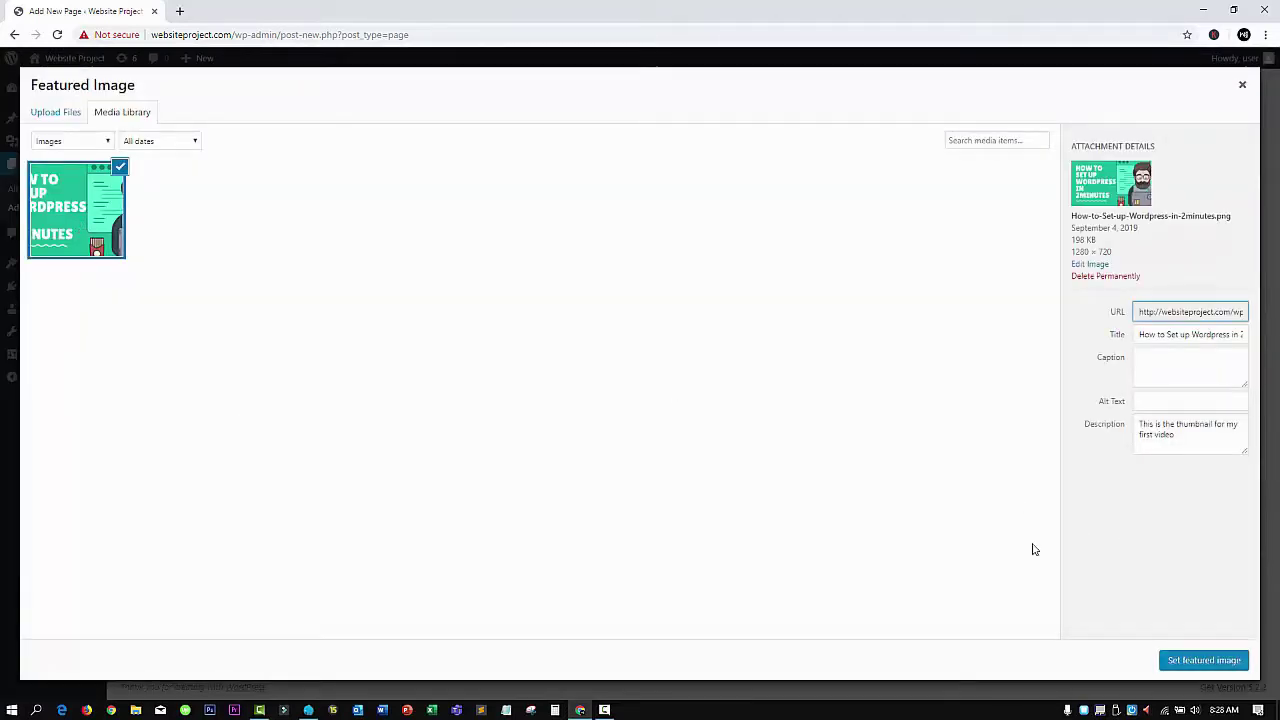
{"action": "left_click", "coordinate": [1203, 660]}
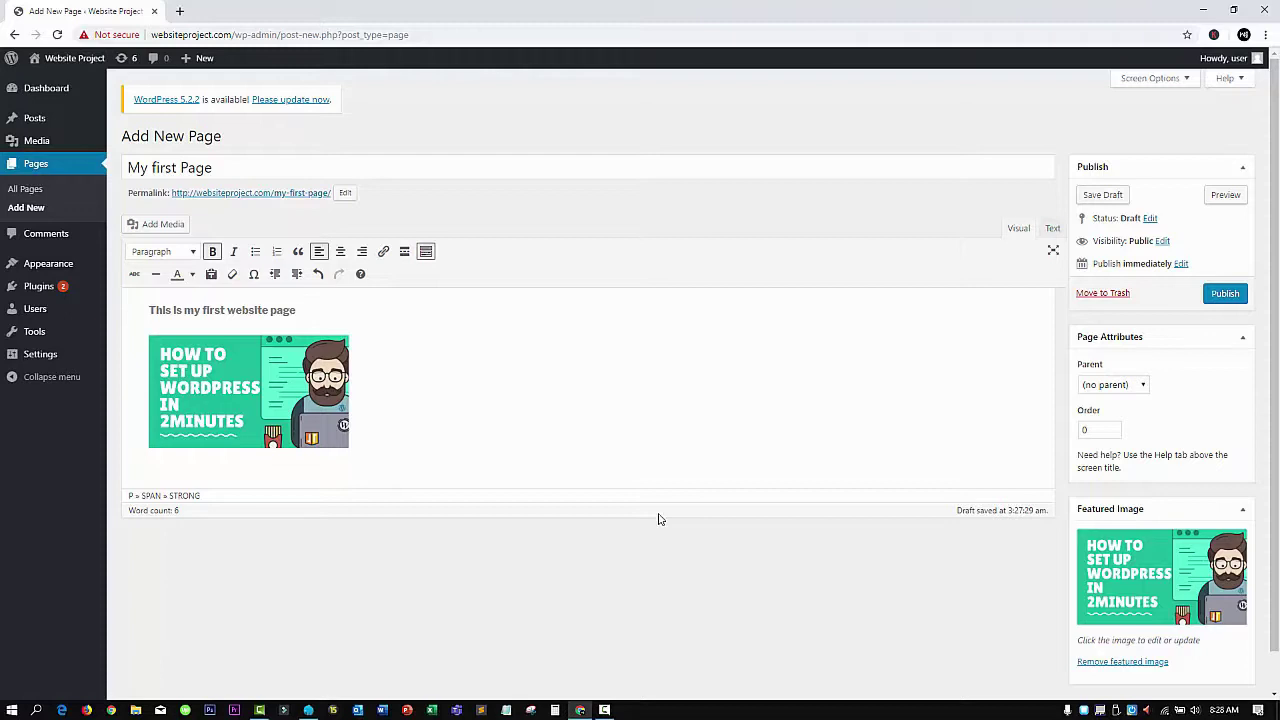
{"action": "left_click", "coordinate": [403, 326]}
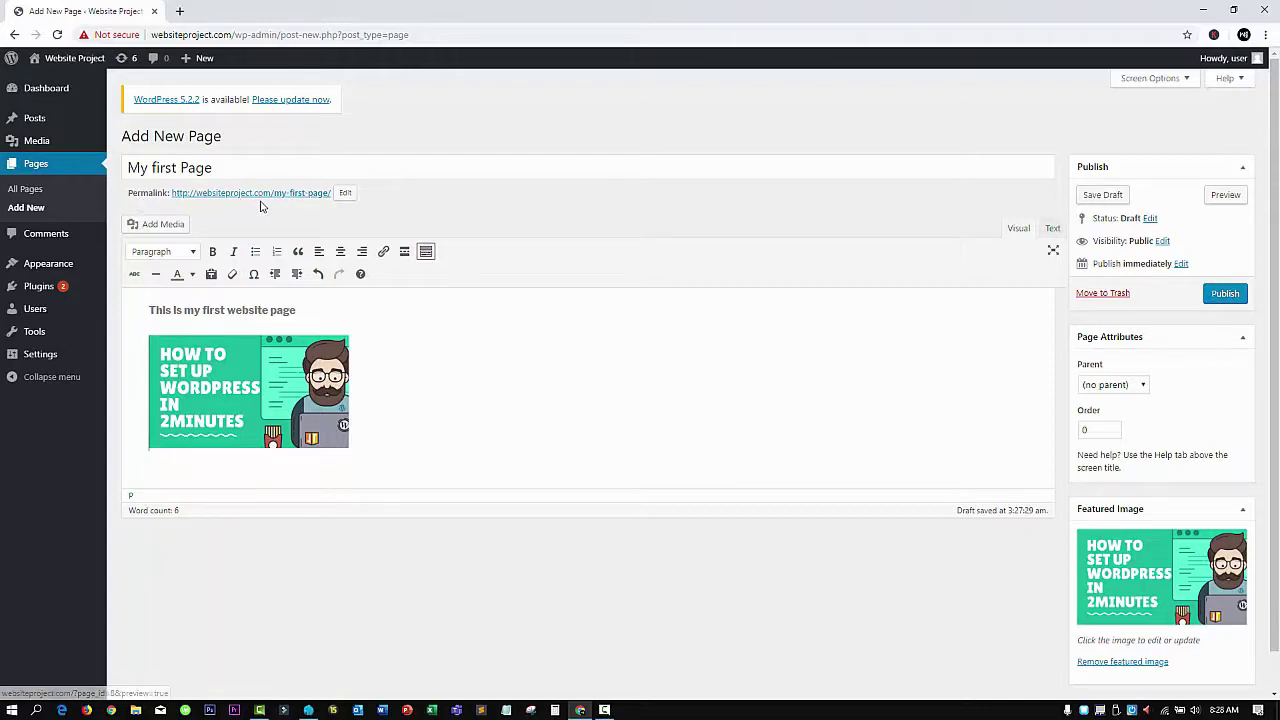
Edit the page's permalink slug to shorten it to first-page
{"action": "left_click", "coordinate": [345, 192]}
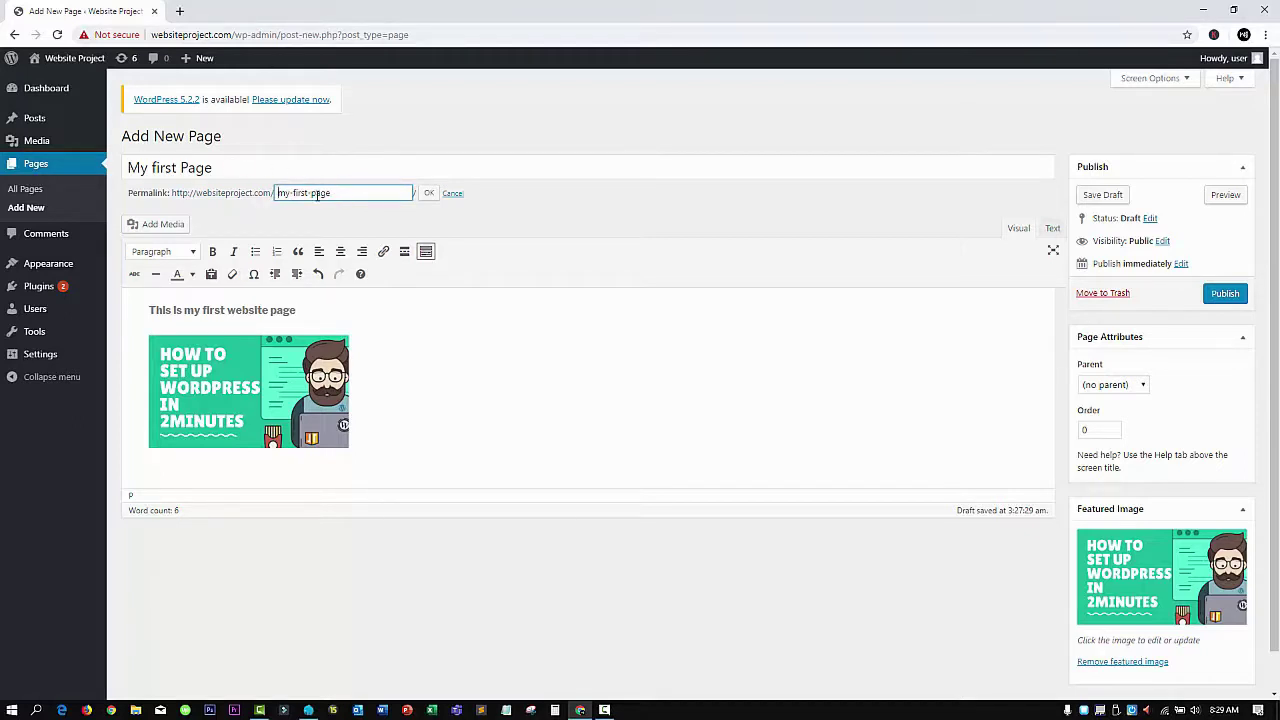
{"action": "left_click_drag", "start_coordinate": [338, 197], "coordinate": [307, 197]}
{"action": "left_click", "coordinate": [336, 195]}
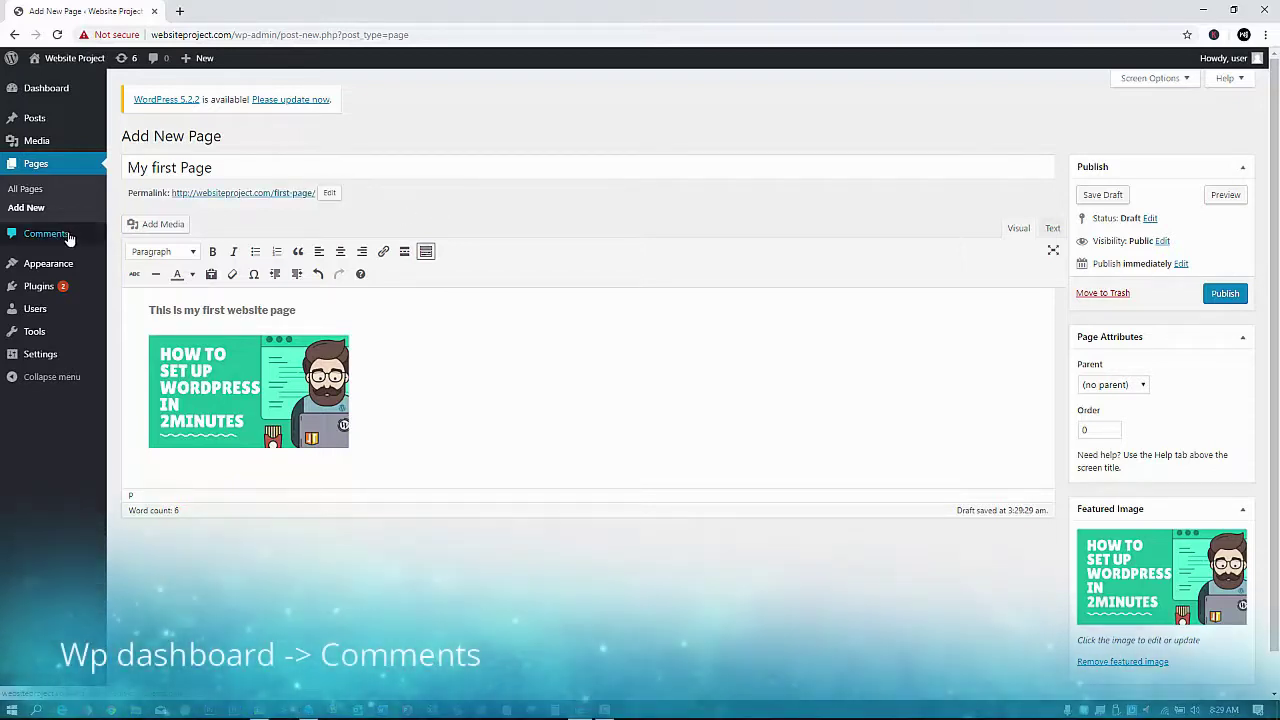
Leave the page editor for Comments and filter the list to Approved comments
{"action": "left_click", "coordinate": [69, 236]}
{"action": "left_click", "coordinate": [703, 131]}
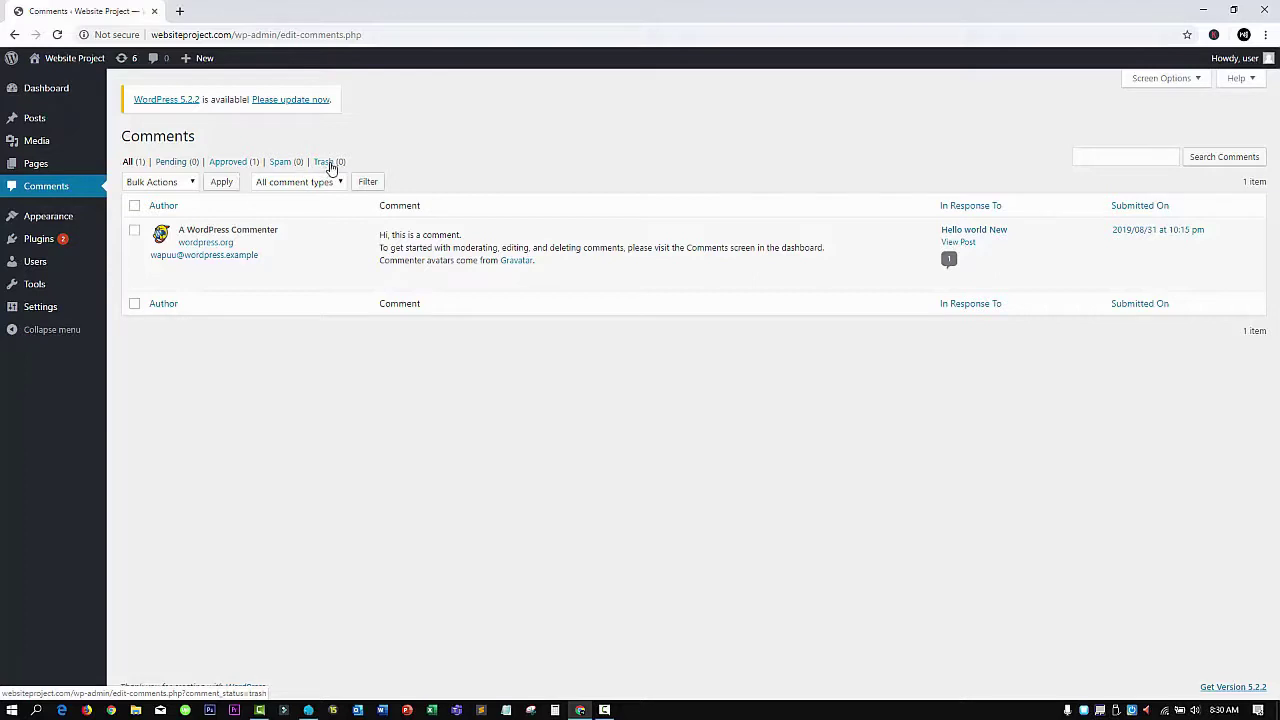
{"action": "left_click", "coordinate": [226, 163]}
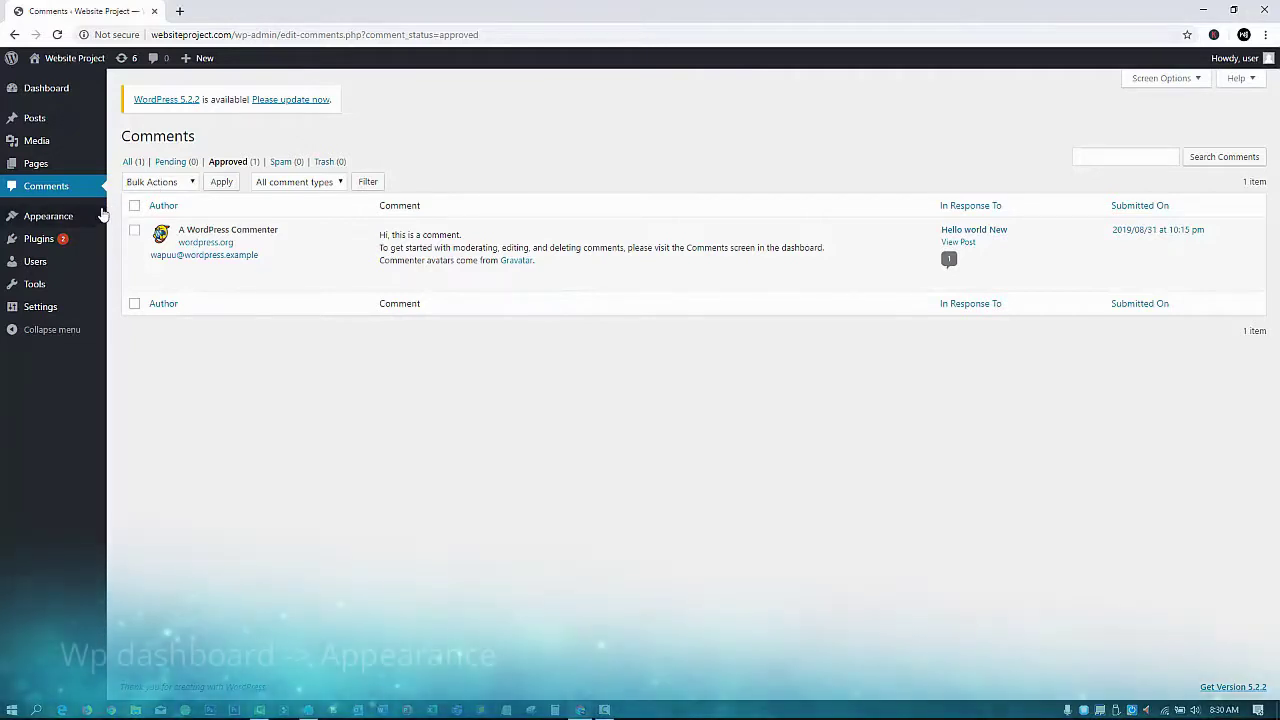
{"action": "mouse_move", "coordinate": [66, 222]}
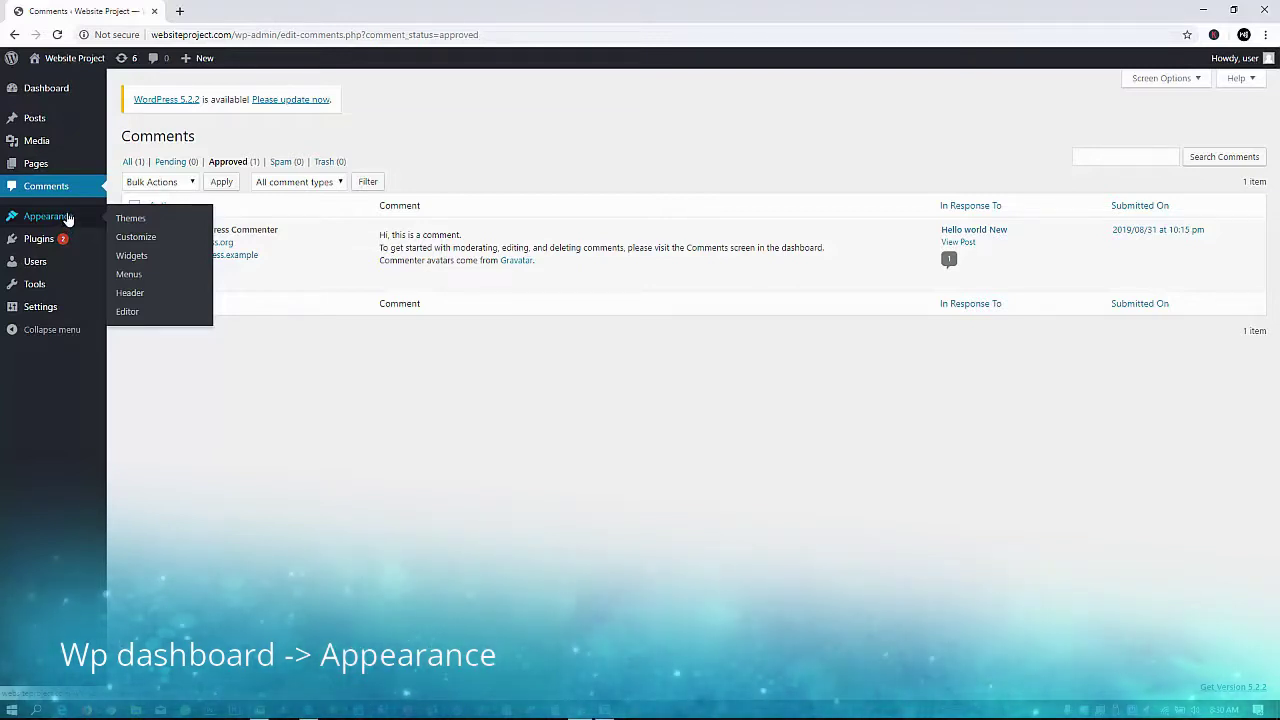
Go from Appearance > Themes to Add New and browse the Featured themes
{"action": "left_click", "coordinate": [128, 226]}
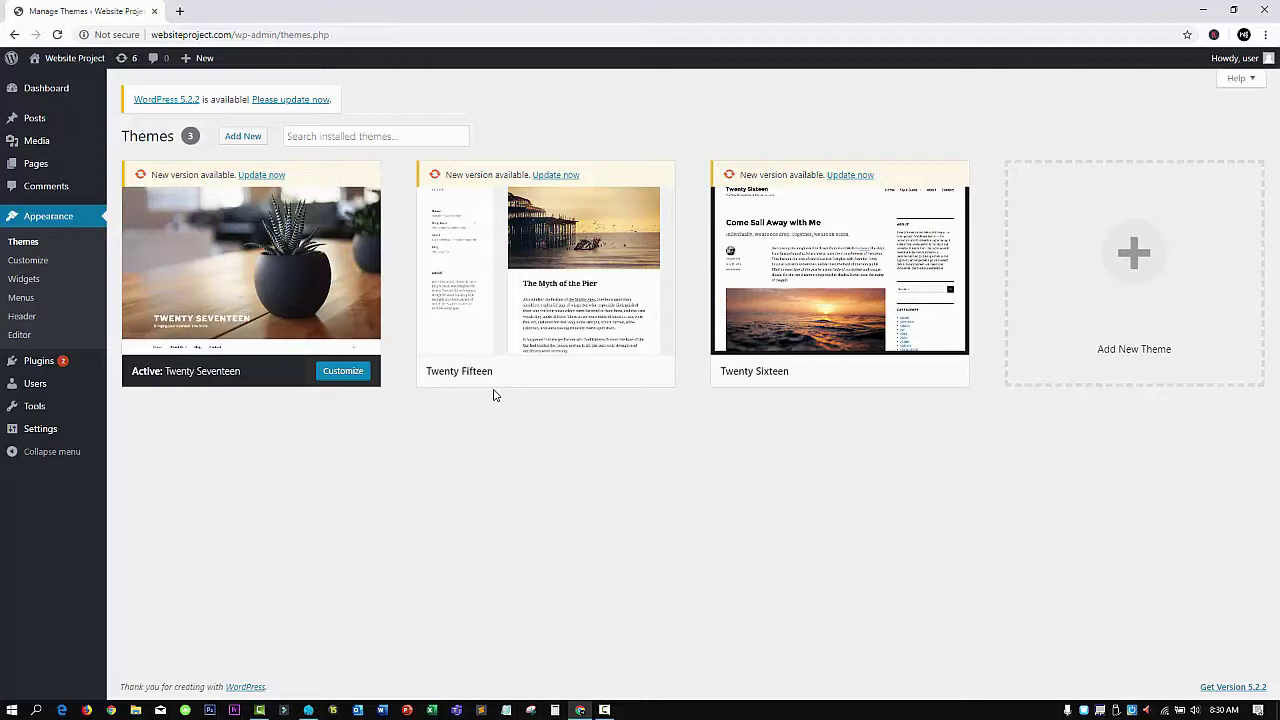
{"action": "left_click", "coordinate": [243, 136]}
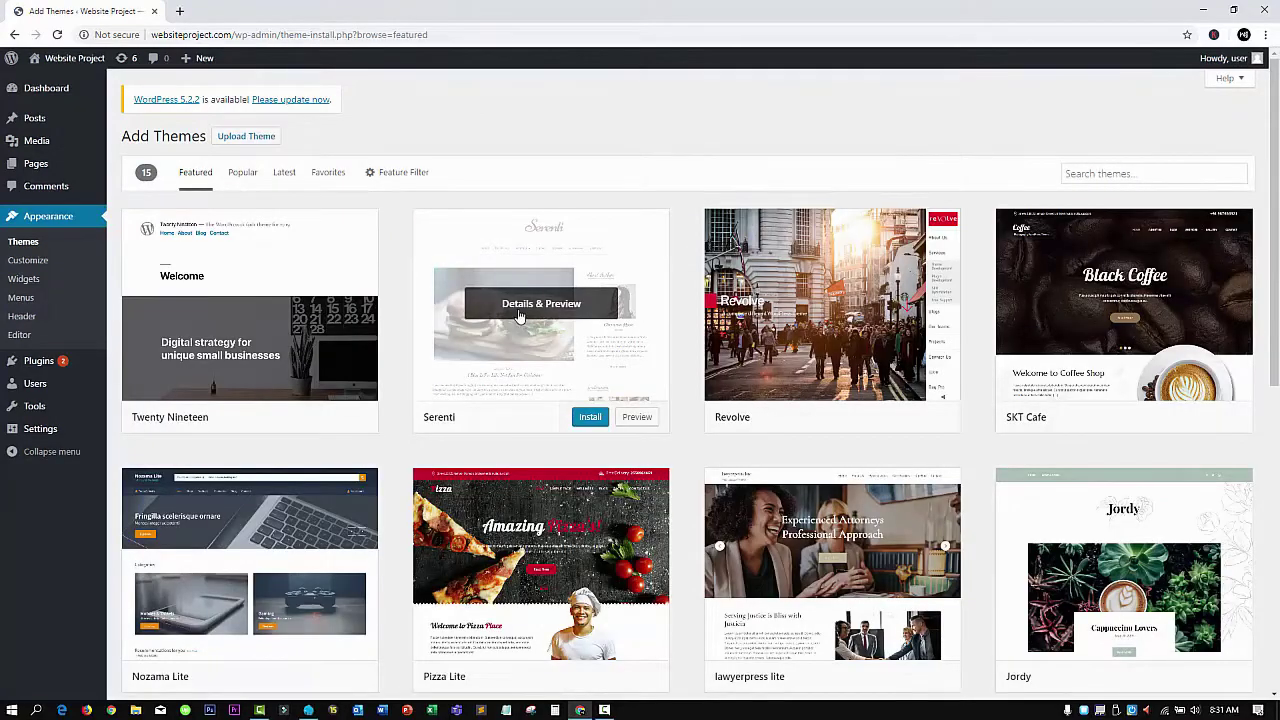
{"action": "scroll", "coordinate": [490, 372], "scroll_direction": "down", "scroll_amount": 4}
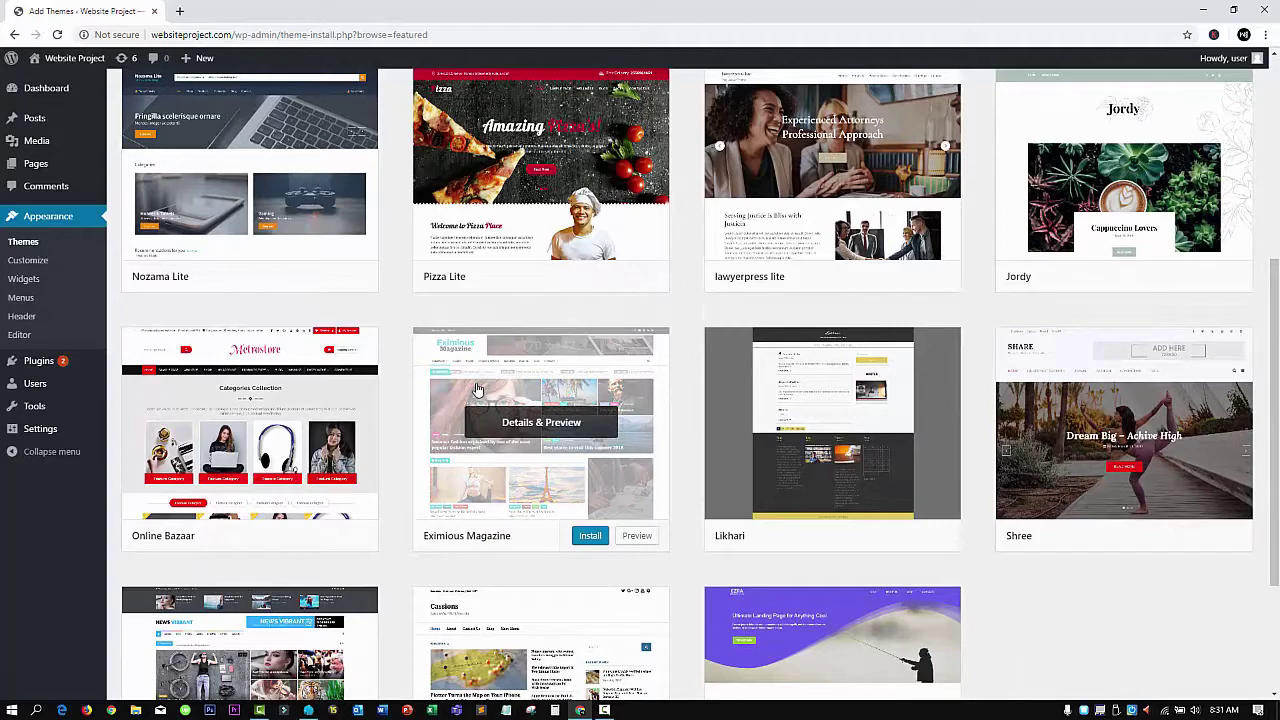
{"action": "scroll", "coordinate": [478, 388], "scroll_direction": "up", "scroll_amount": 4}
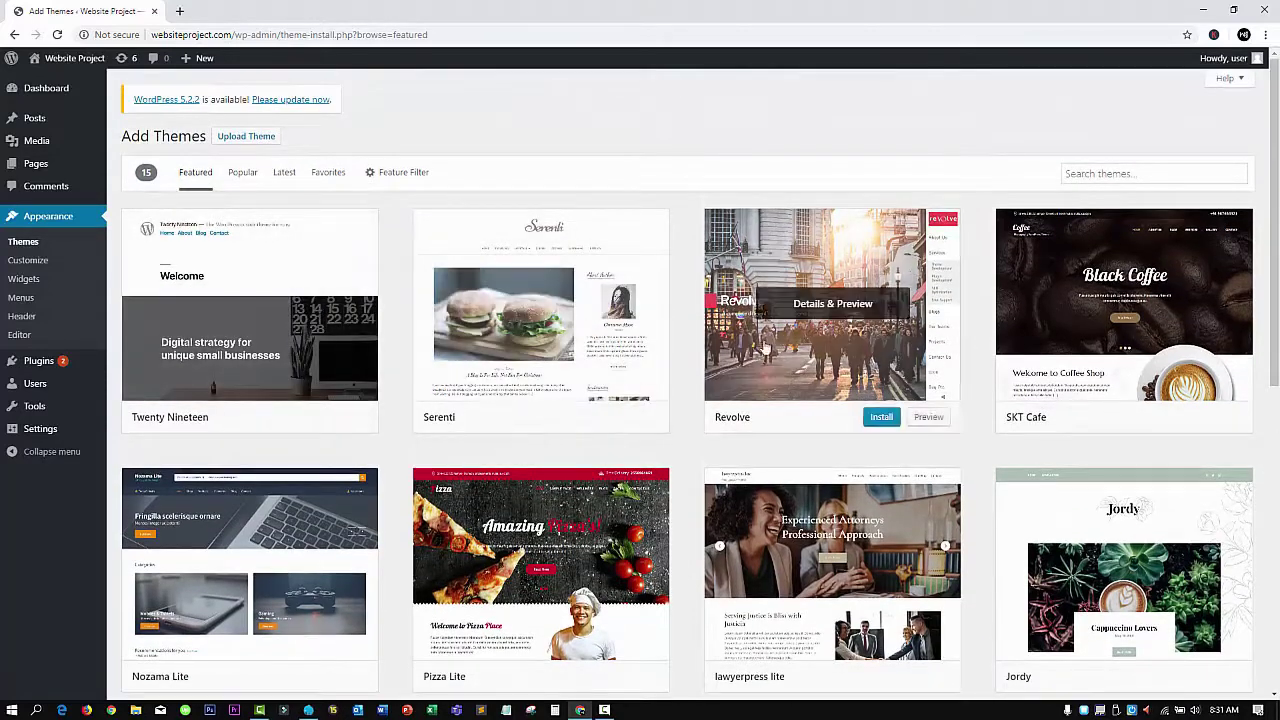
{"action": "mouse_move", "coordinate": [518, 338]}
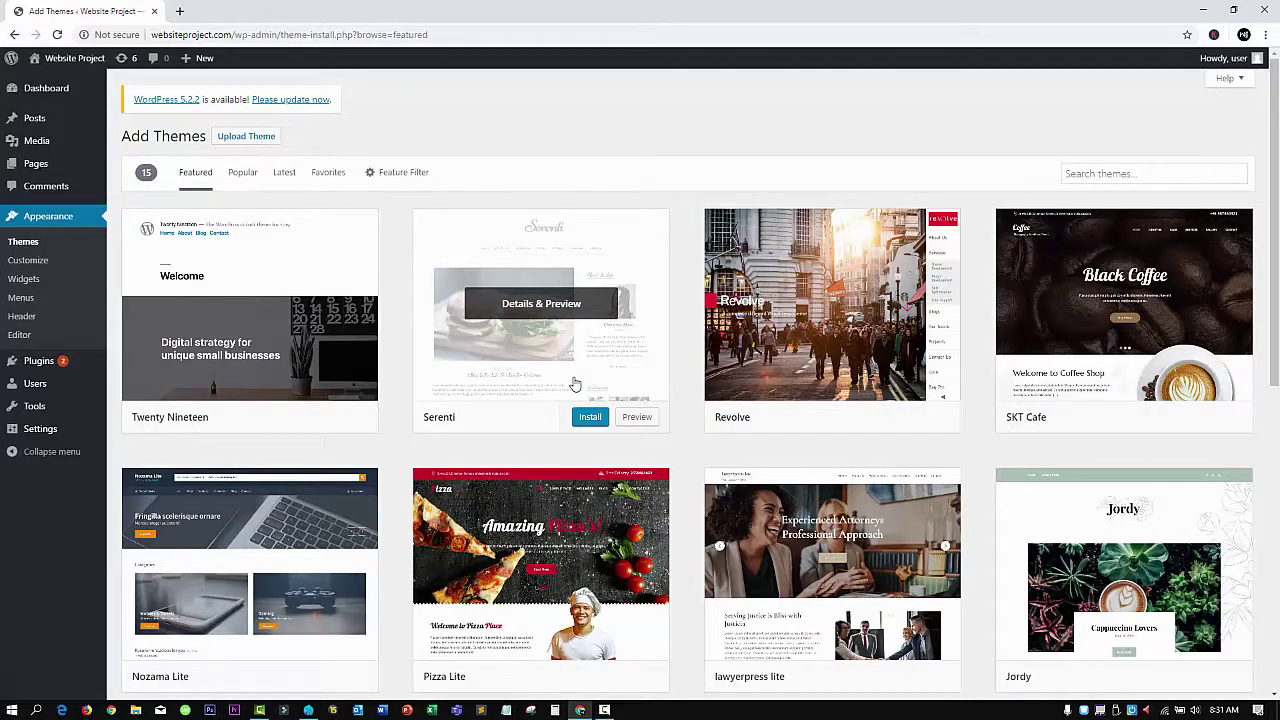
Reveal the Upload Theme .zip form and cancel the file picker without choosing a file
{"action": "left_click", "coordinate": [590, 424]}
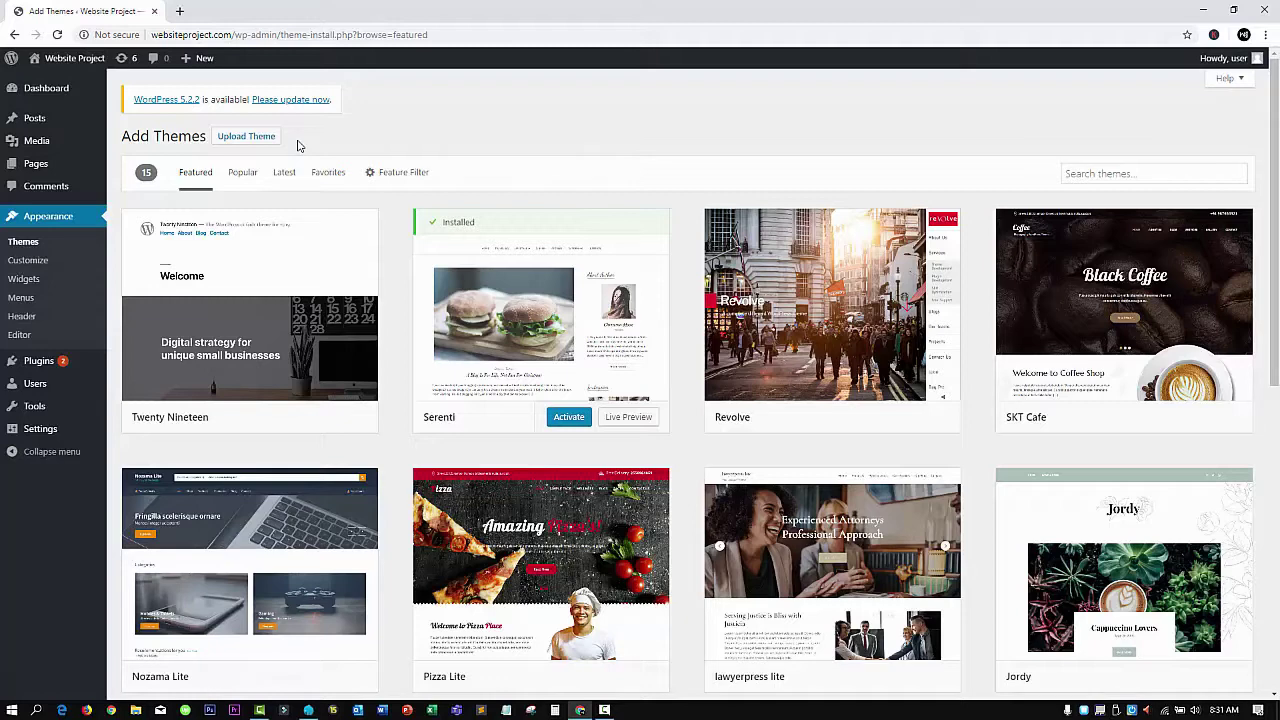
{"action": "left_click", "coordinate": [252, 138]}
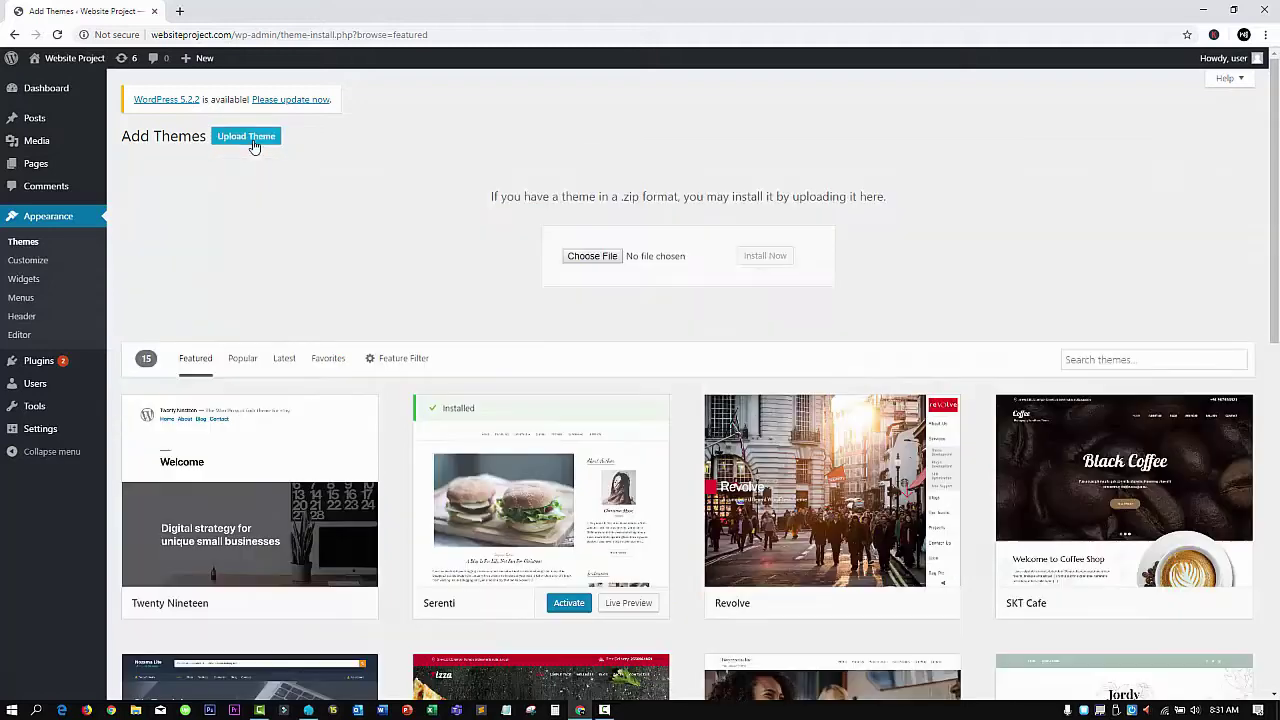
{"action": "left_click", "coordinate": [592, 256]}
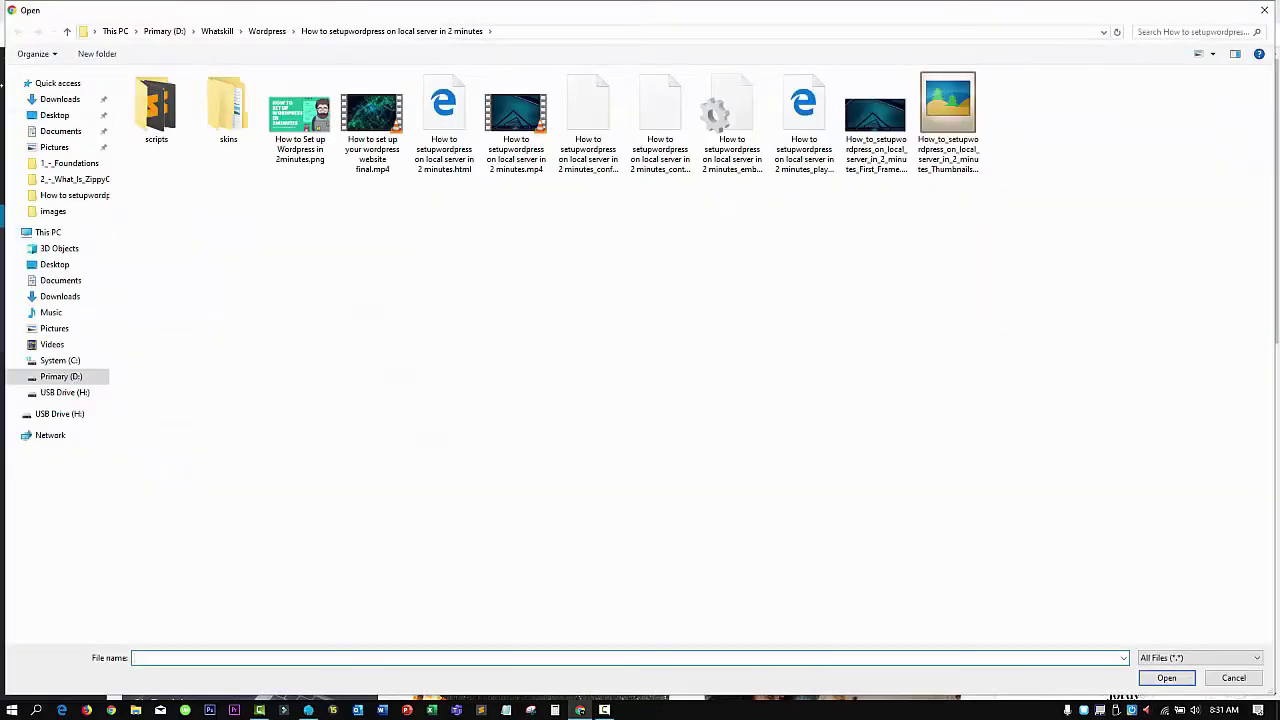
{"action": "left_click", "coordinate": [1264, 9]}
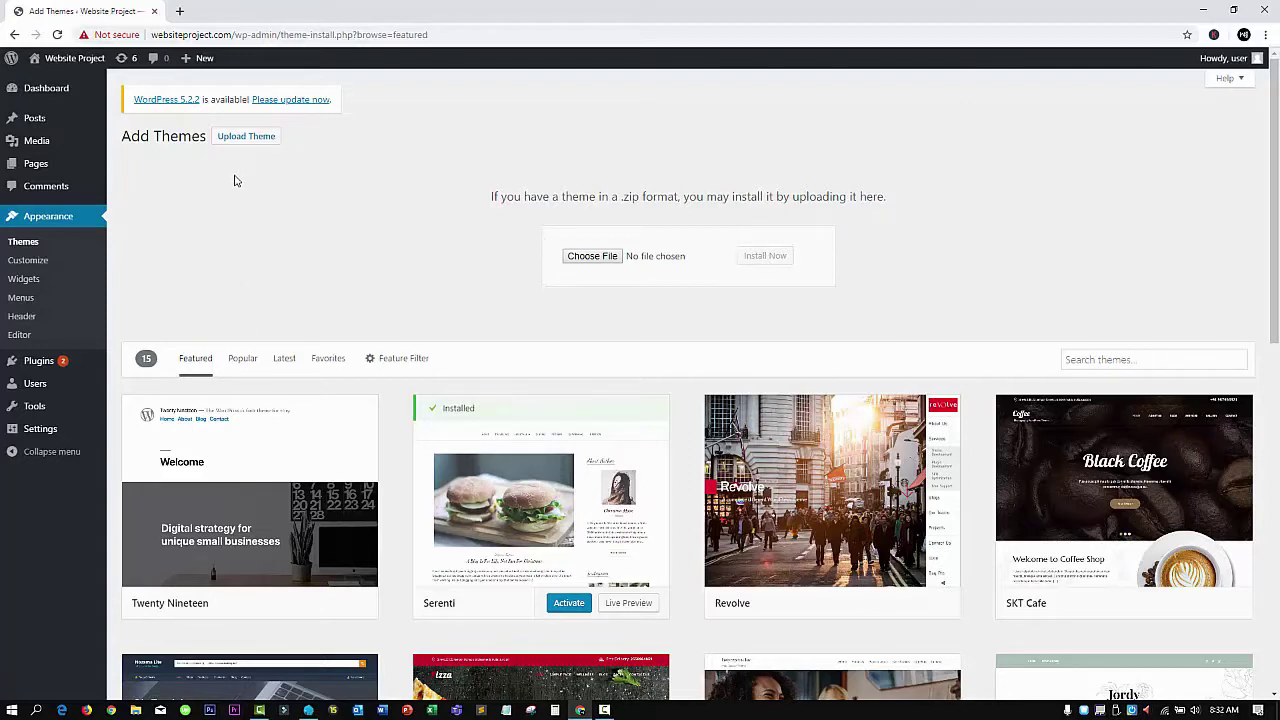
Look over the installed themes, then open Appearance > Customize for Twenty Seventeen
{"action": "left_click", "coordinate": [22, 243]}
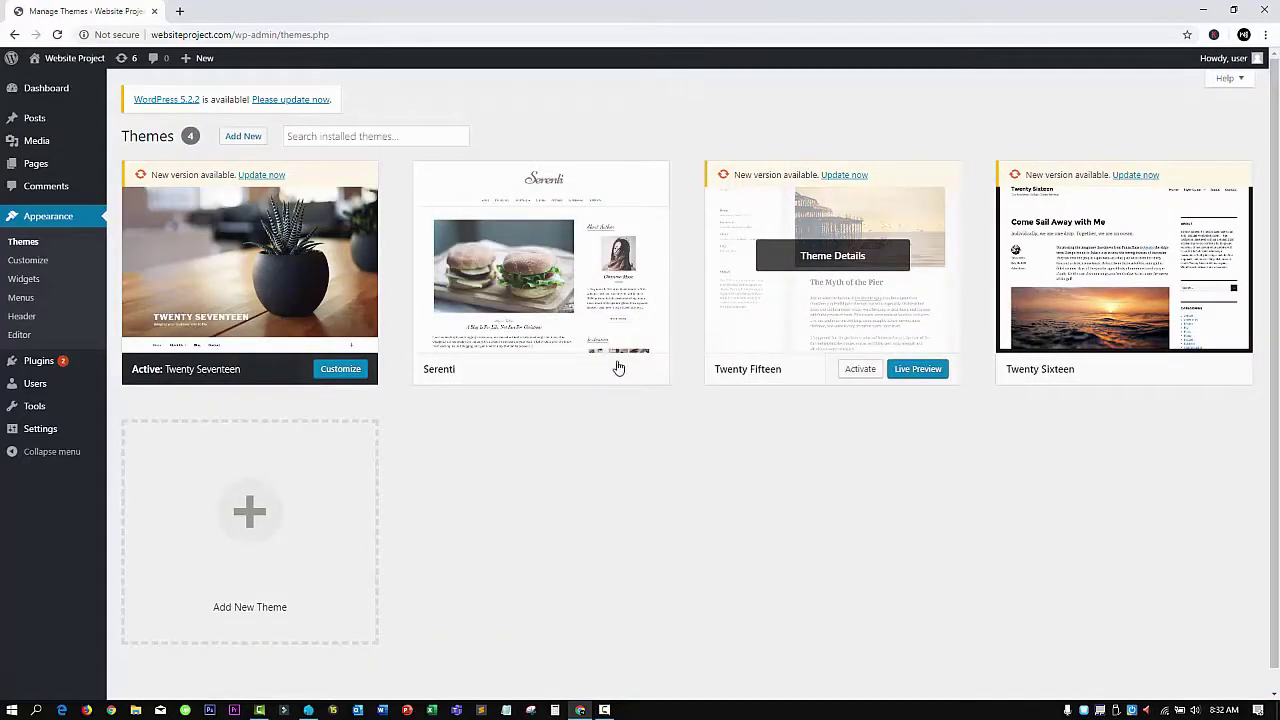
{"action": "mouse_move", "coordinate": [559, 374]}
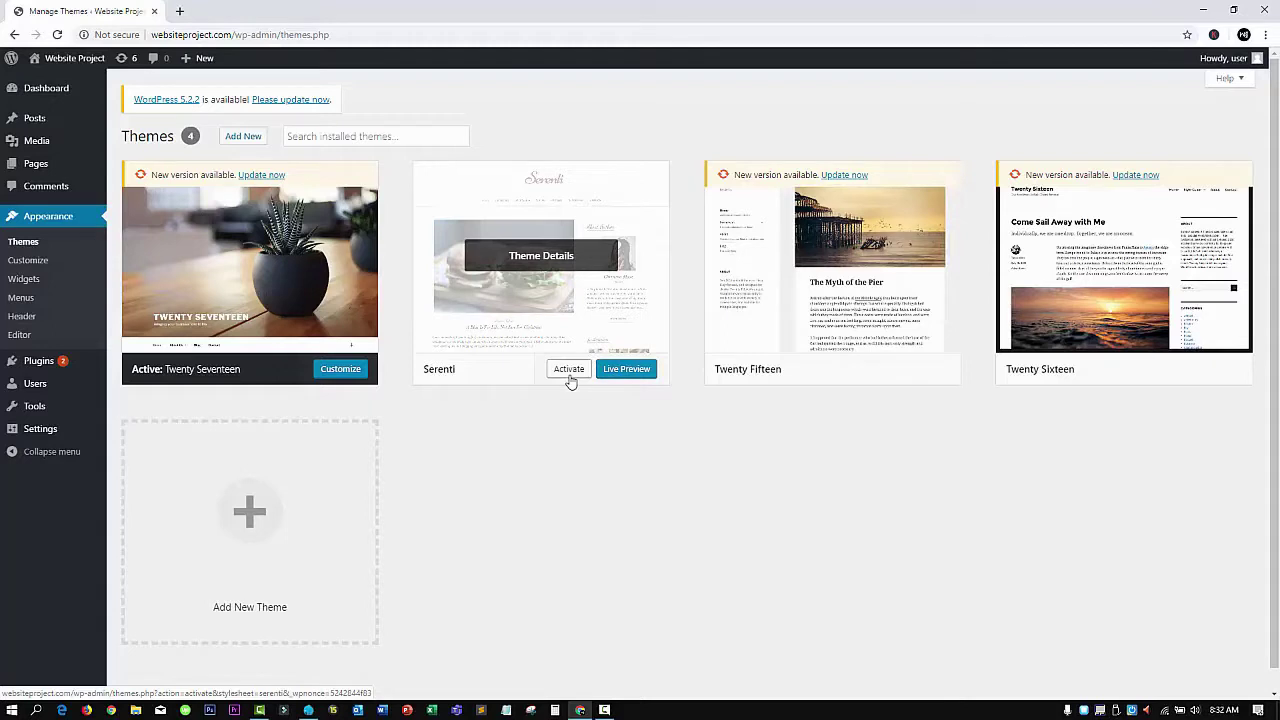
{"action": "left_click", "coordinate": [38, 271]}
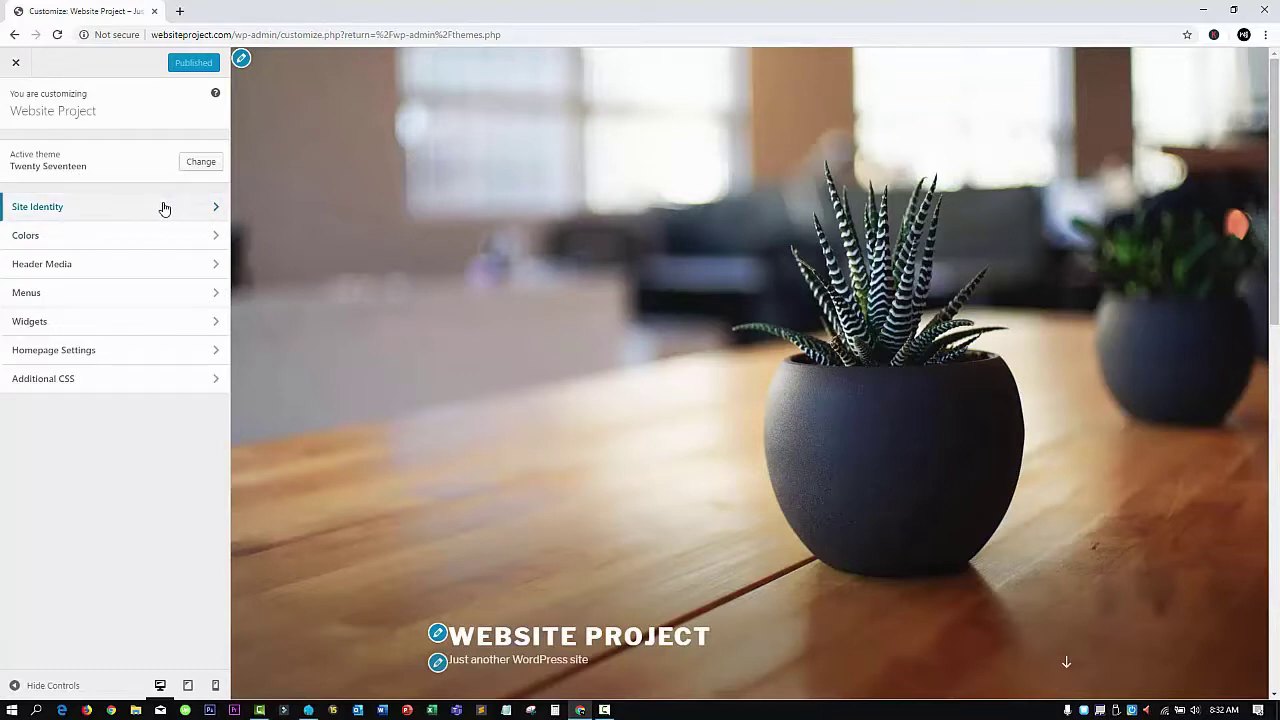
In Site Identity, replace the tagline with "This is the dummy website"
{"action": "left_click", "coordinate": [165, 208]}
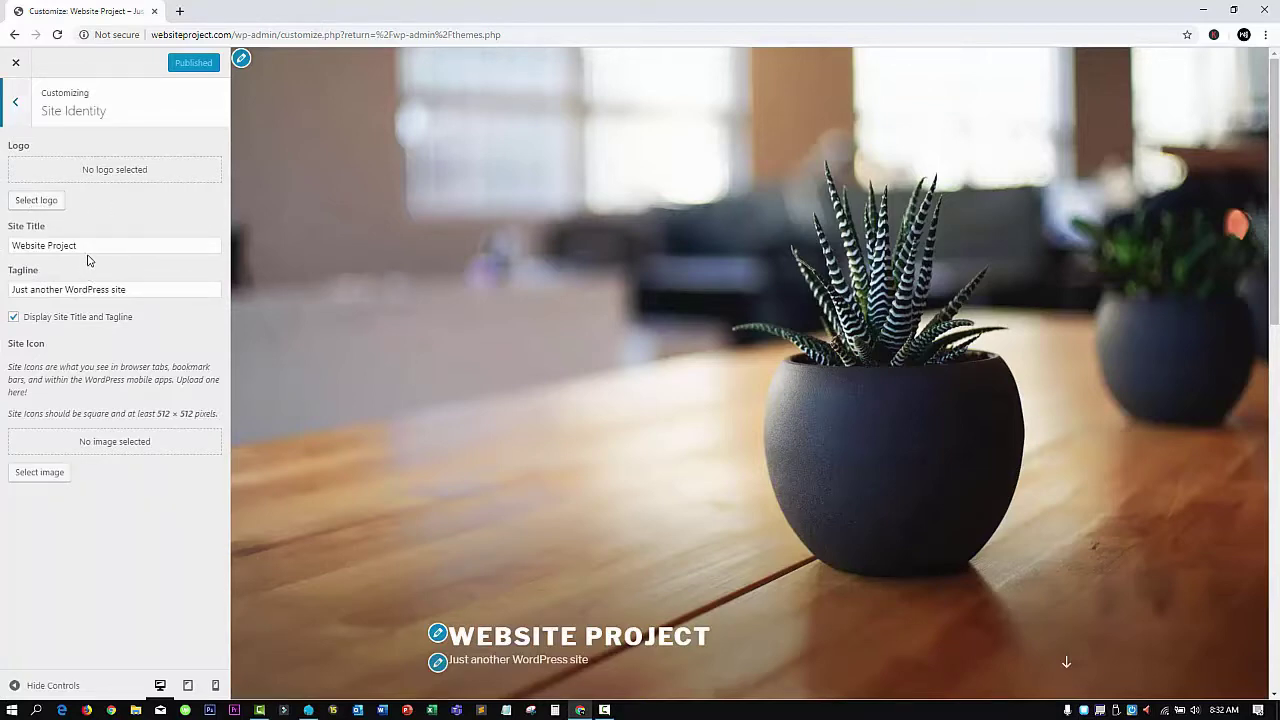
{"action": "triple_click", "coordinate": [158, 289]}
{"action": "type", "text": "This is the dummy website"}
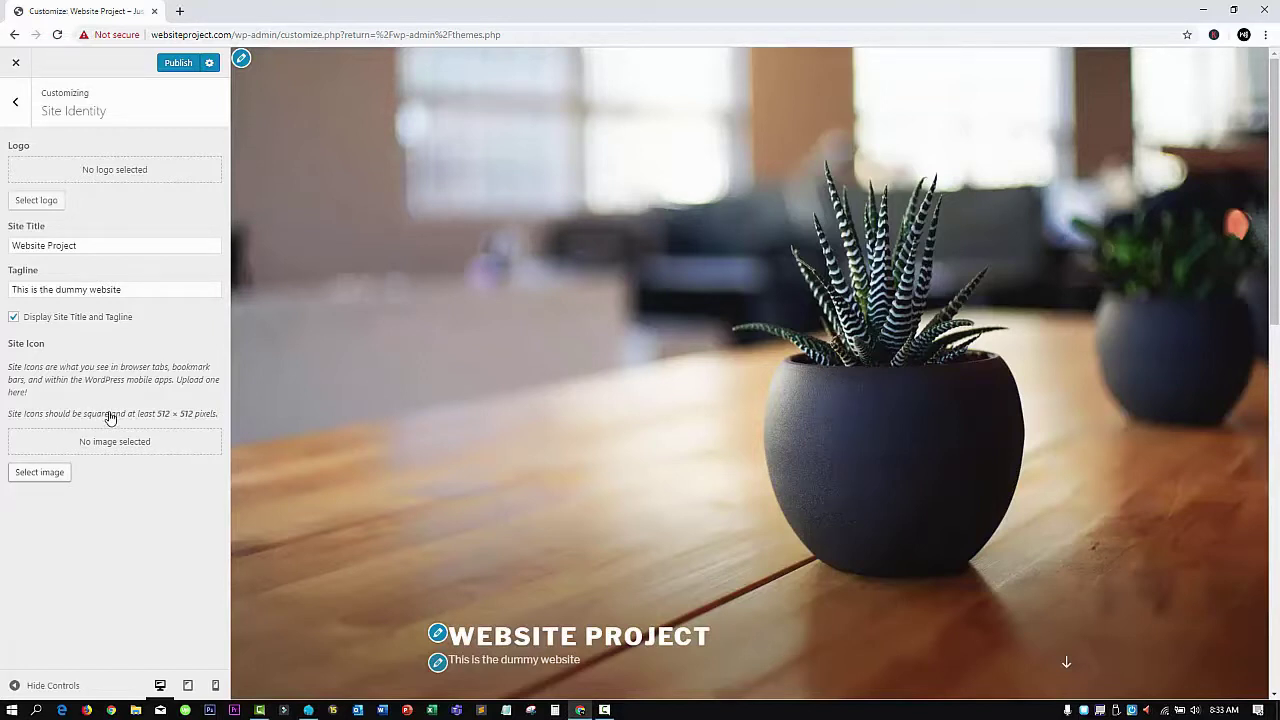
Use the tutorial thumbnail as the site icon, cropping a small square over the illustrated character
{"action": "left_click", "coordinate": [55, 474]}
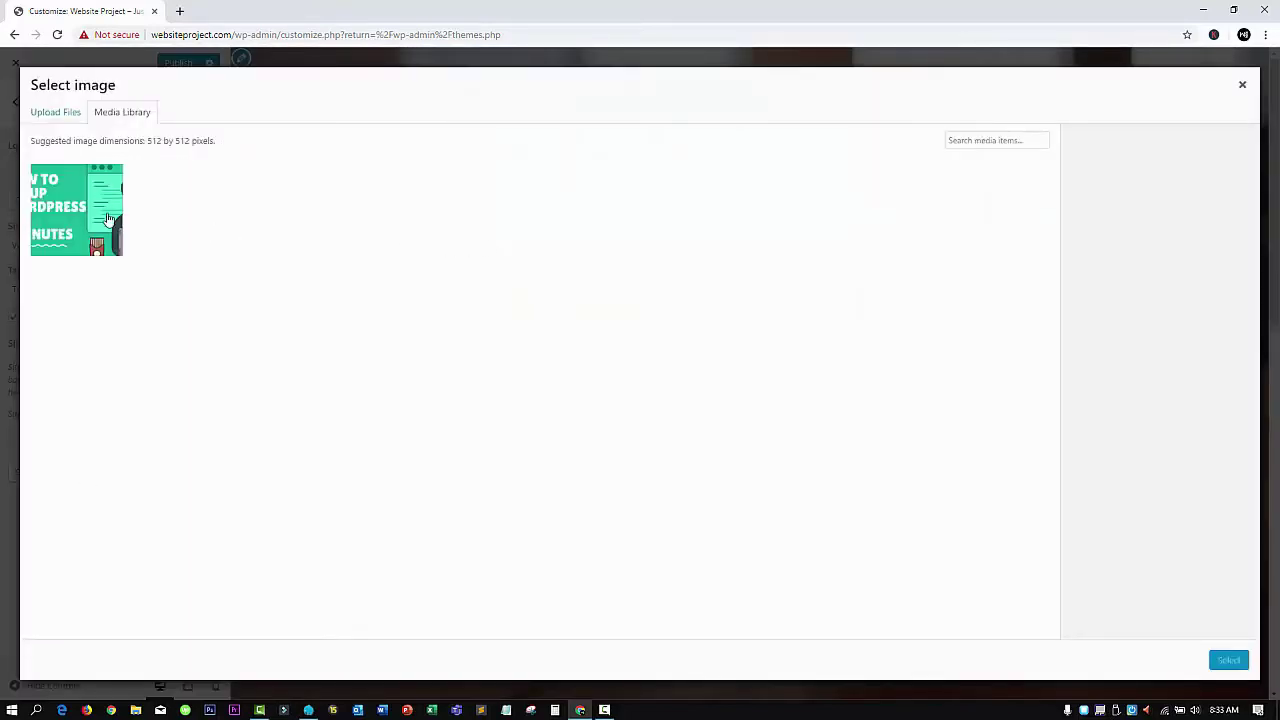
{"action": "left_click", "coordinate": [100, 215]}
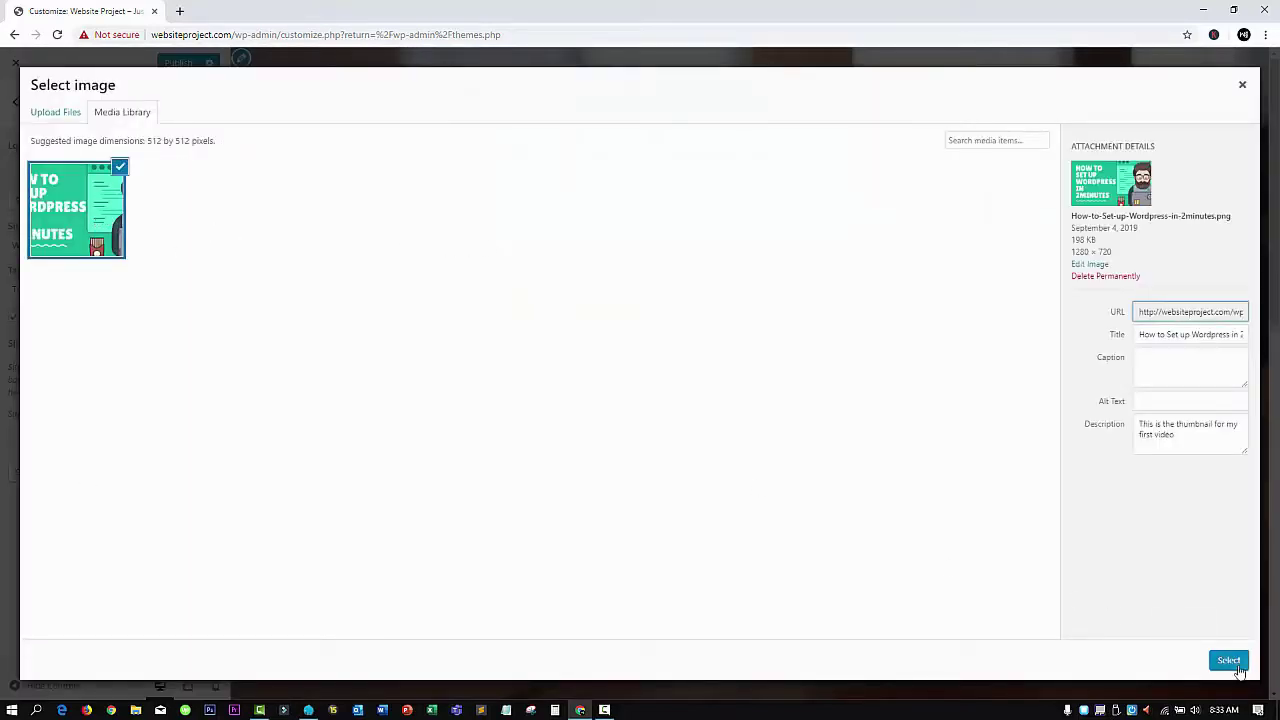
{"action": "left_click", "coordinate": [1228, 660]}
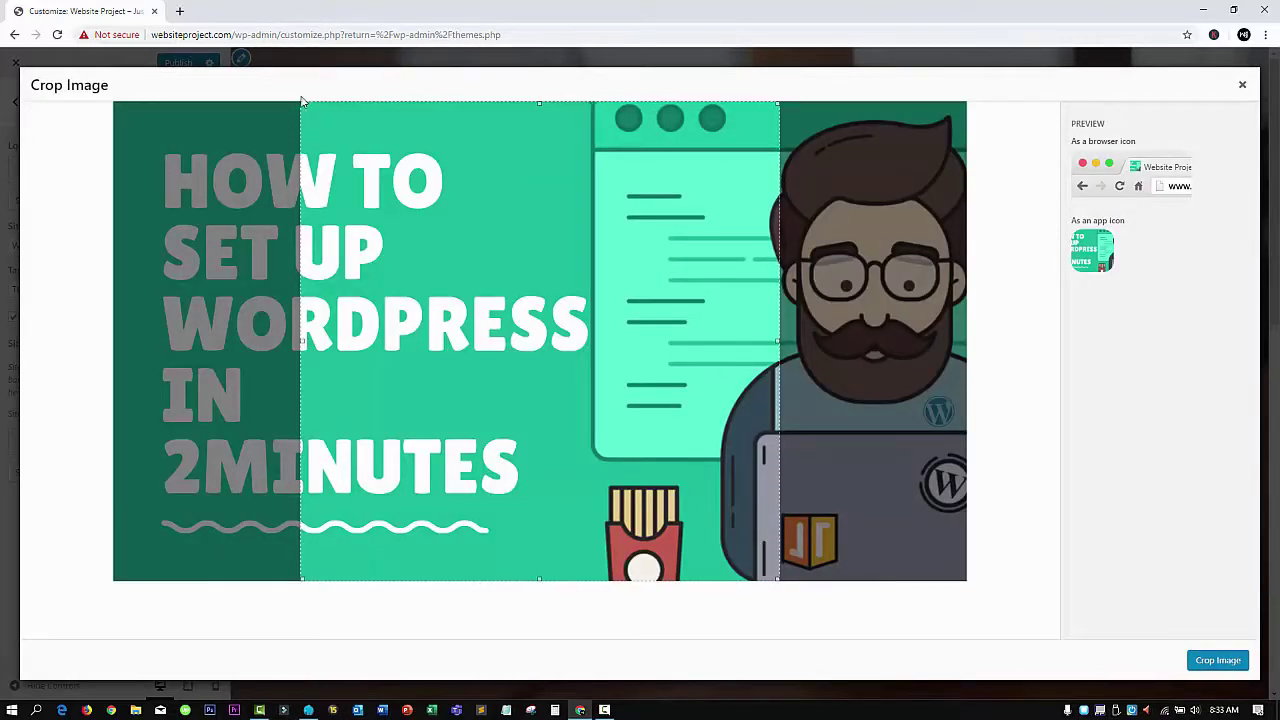
{"action": "left_click_drag", "start_coordinate": [303, 105], "coordinate": [860, 308]}
{"action": "left_click_drag", "start_coordinate": [489, 104], "coordinate": [627, 242]}
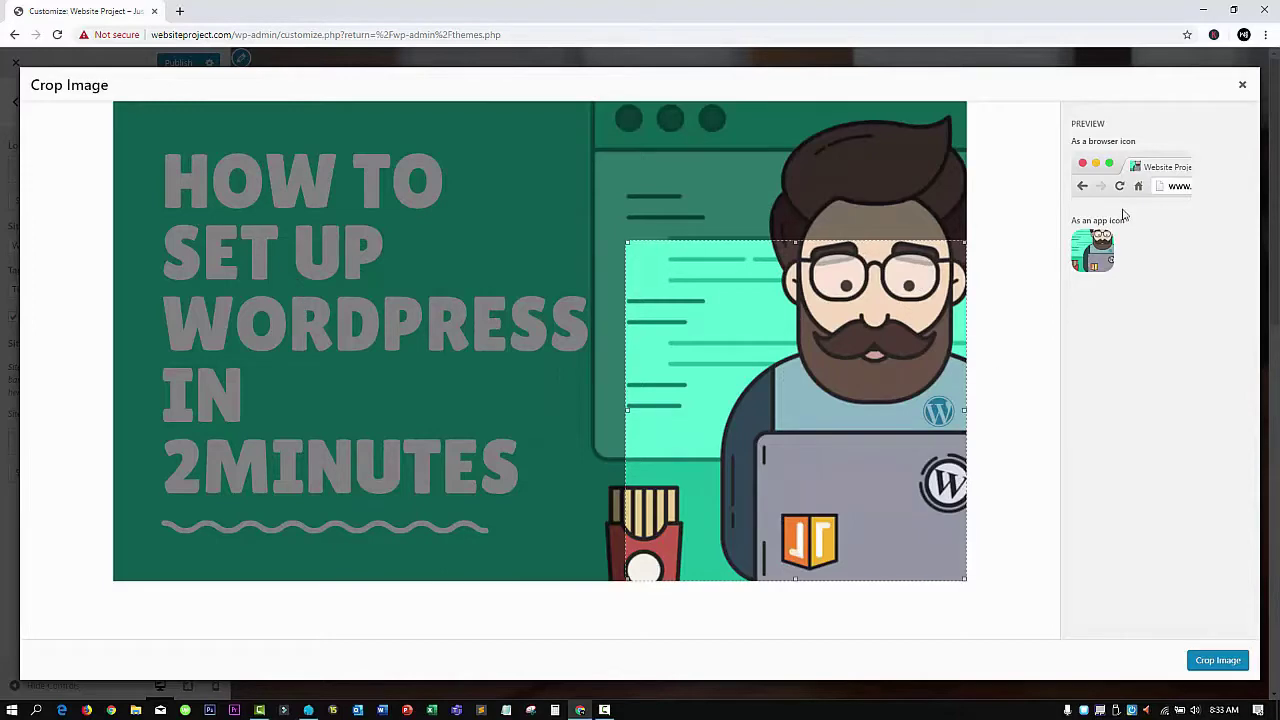
{"action": "mouse_move", "coordinate": [821, 350]}
{"action": "left_mouse_down"}
{"action": "mouse_move", "coordinate": [680, 270]}
{"action": "mouse_move", "coordinate": [556, 244]}
{"action": "mouse_move", "coordinate": [430, 244]}
{"action": "mouse_move", "coordinate": [822, 355]}
{"action": "left_mouse_up"}
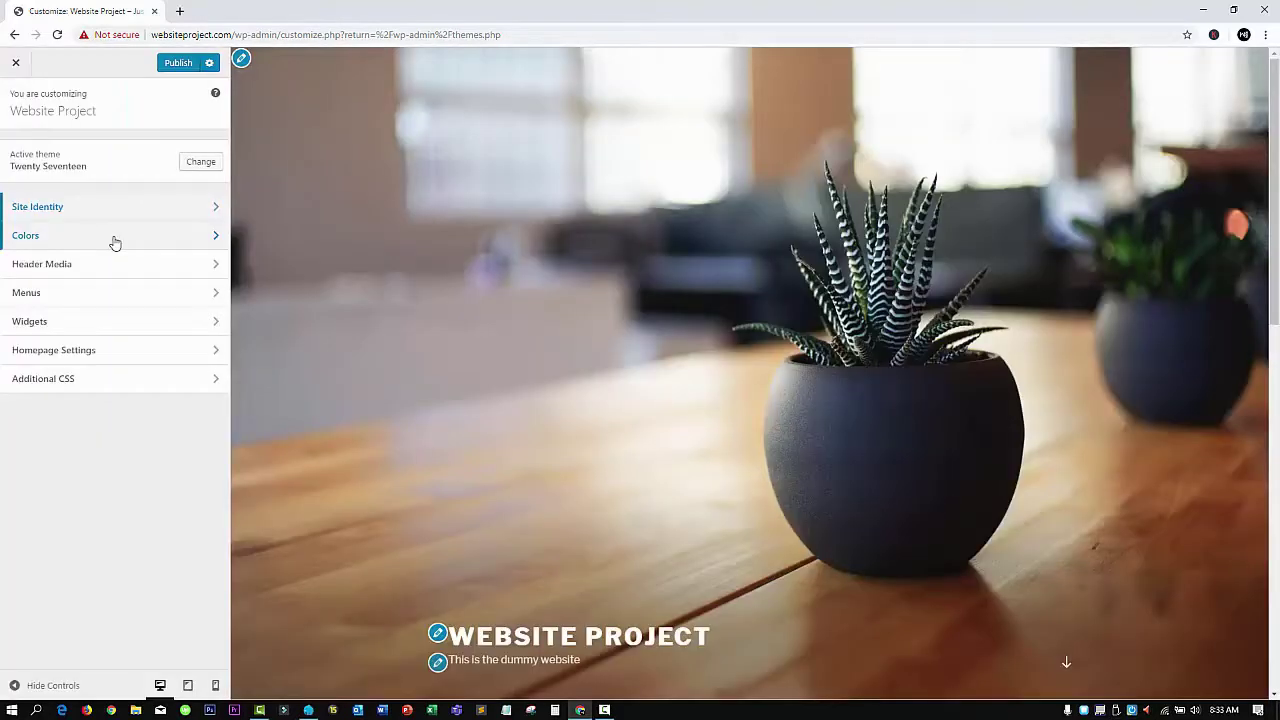
Switch the Colors scheme from Dark to Custom, try the Header Text Color picker, then go back
{"action": "left_click", "coordinate": [115, 242]}
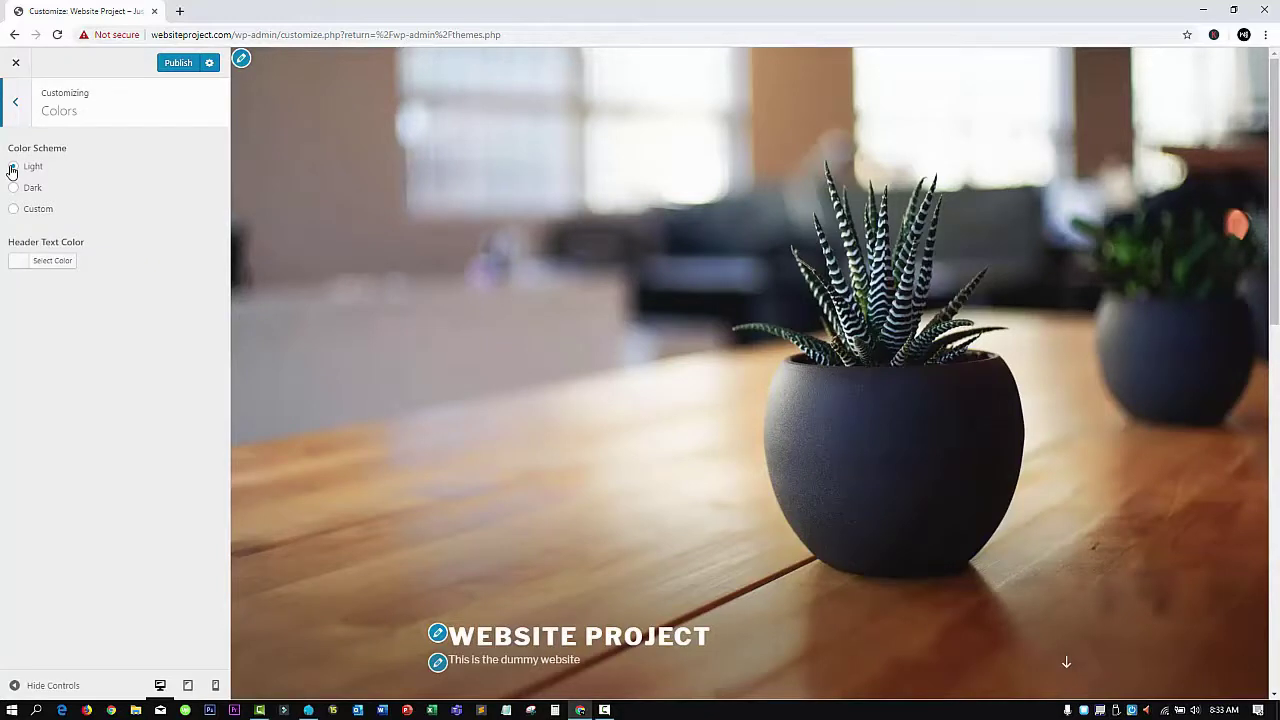
{"action": "left_click", "coordinate": [31, 190]}
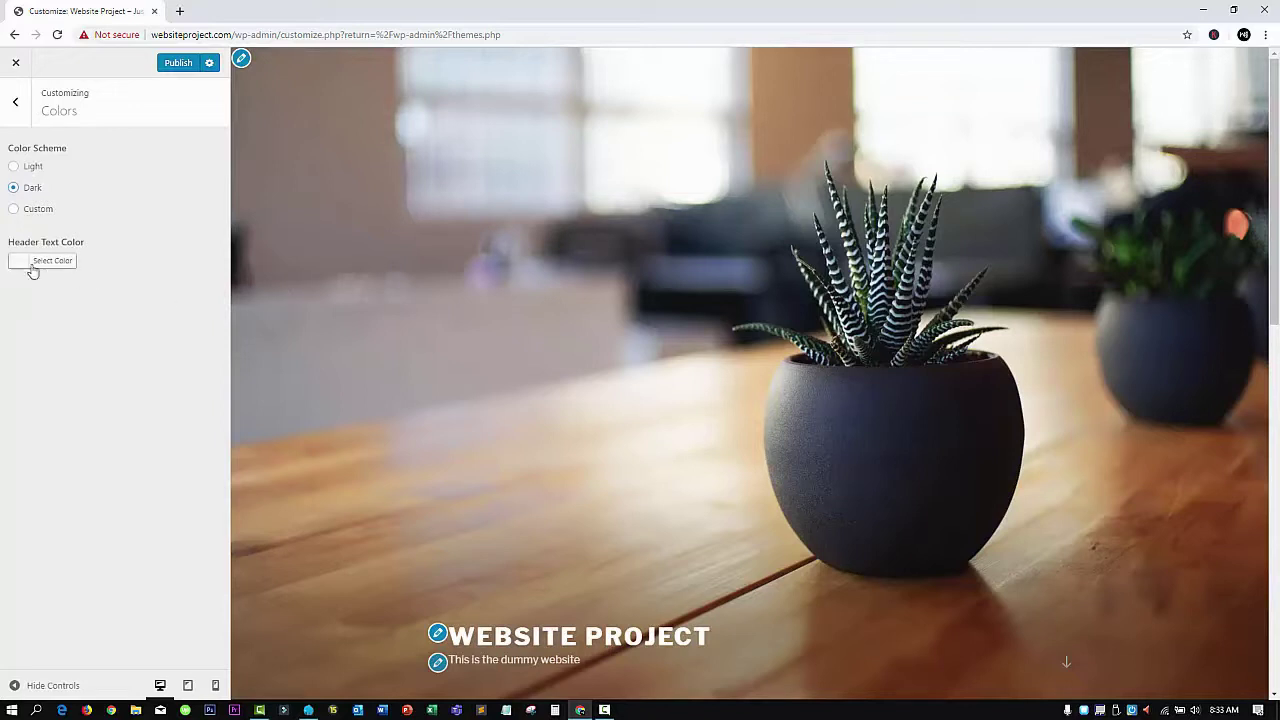
{"action": "left_click", "coordinate": [29, 214]}
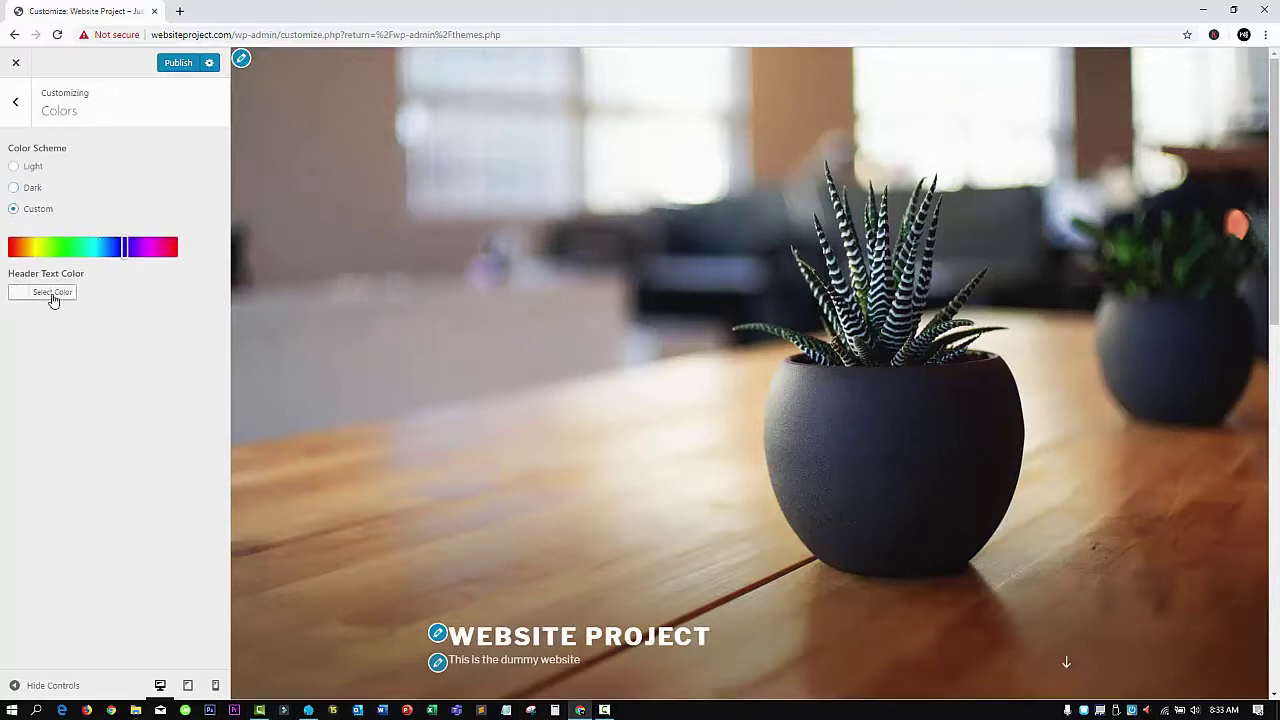
{"action": "left_click", "coordinate": [55, 297]}
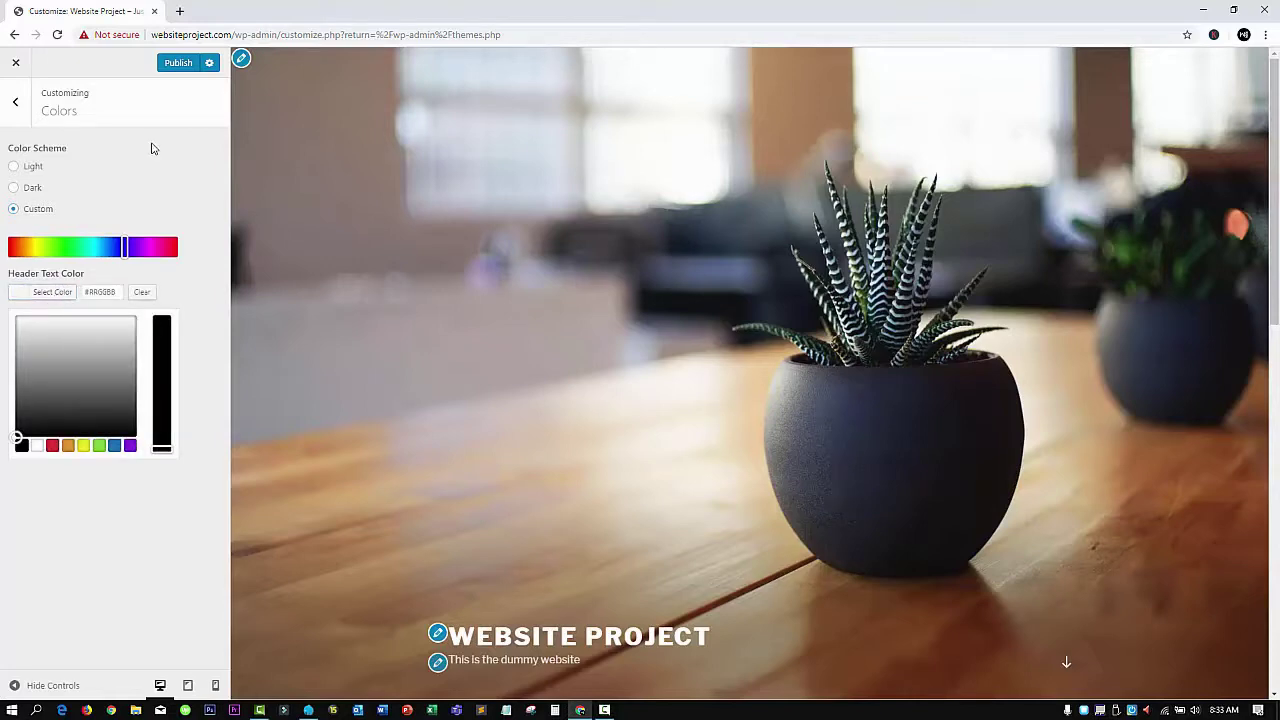
{"action": "left_click", "coordinate": [15, 101]}
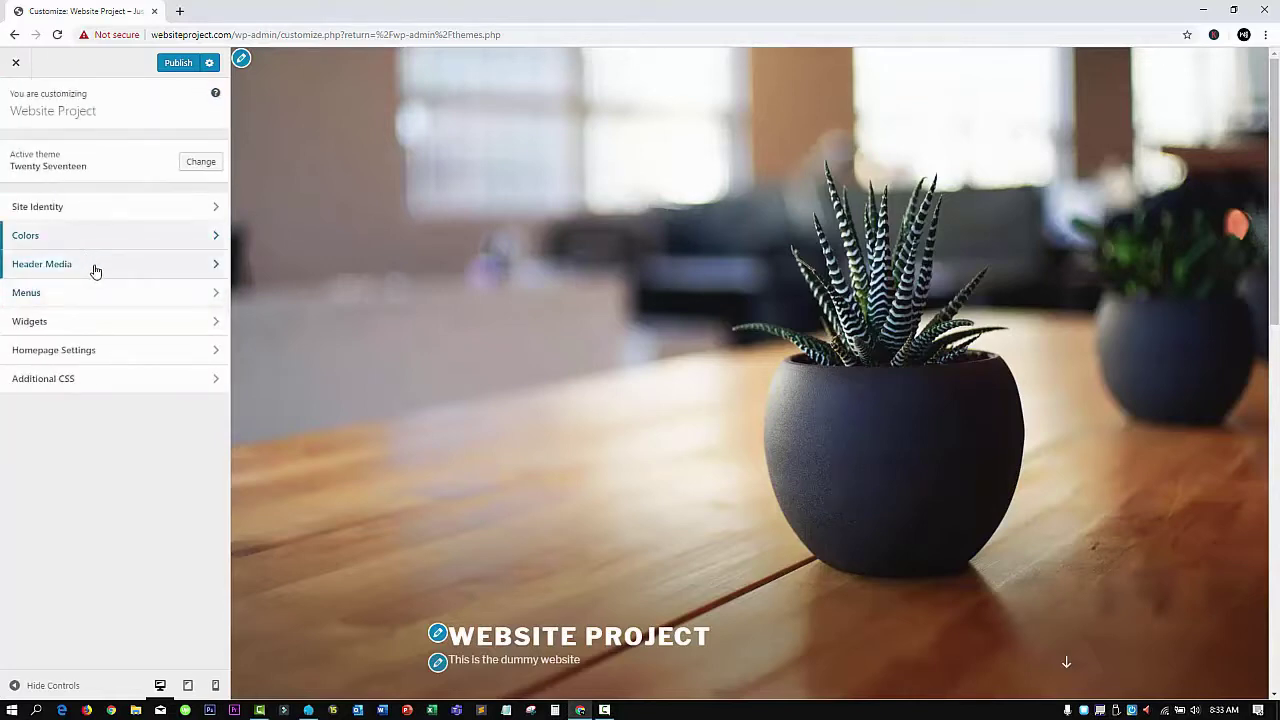
In Header Media, choose the How to Set Up WordPress in 2 Minutes thumbnail as a new header image
{"action": "left_click", "coordinate": [97, 270]}
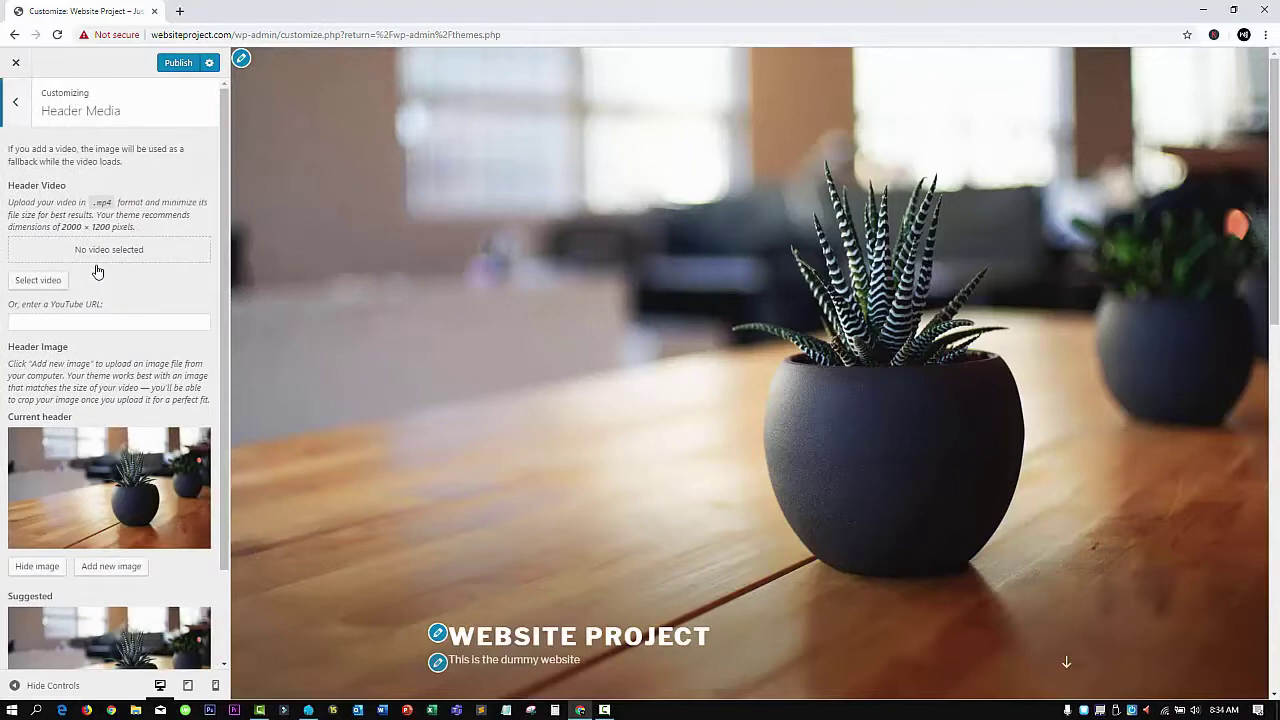
{"action": "scroll", "coordinate": [83, 315], "scroll_direction": "down", "scroll_amount": 1}
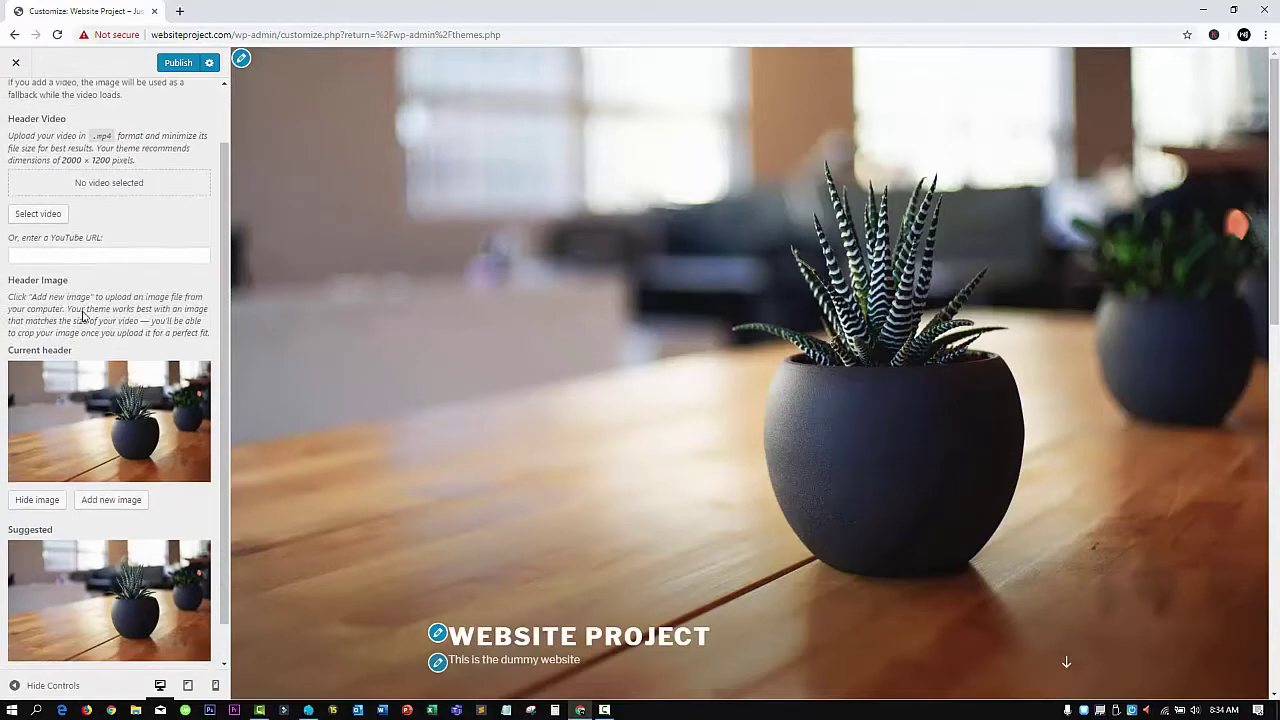
{"action": "scroll", "coordinate": [84, 316], "scroll_direction": "down", "scroll_amount": 1}
{"action": "scroll", "coordinate": [770, 358], "scroll_direction": "down", "scroll_amount": 2}
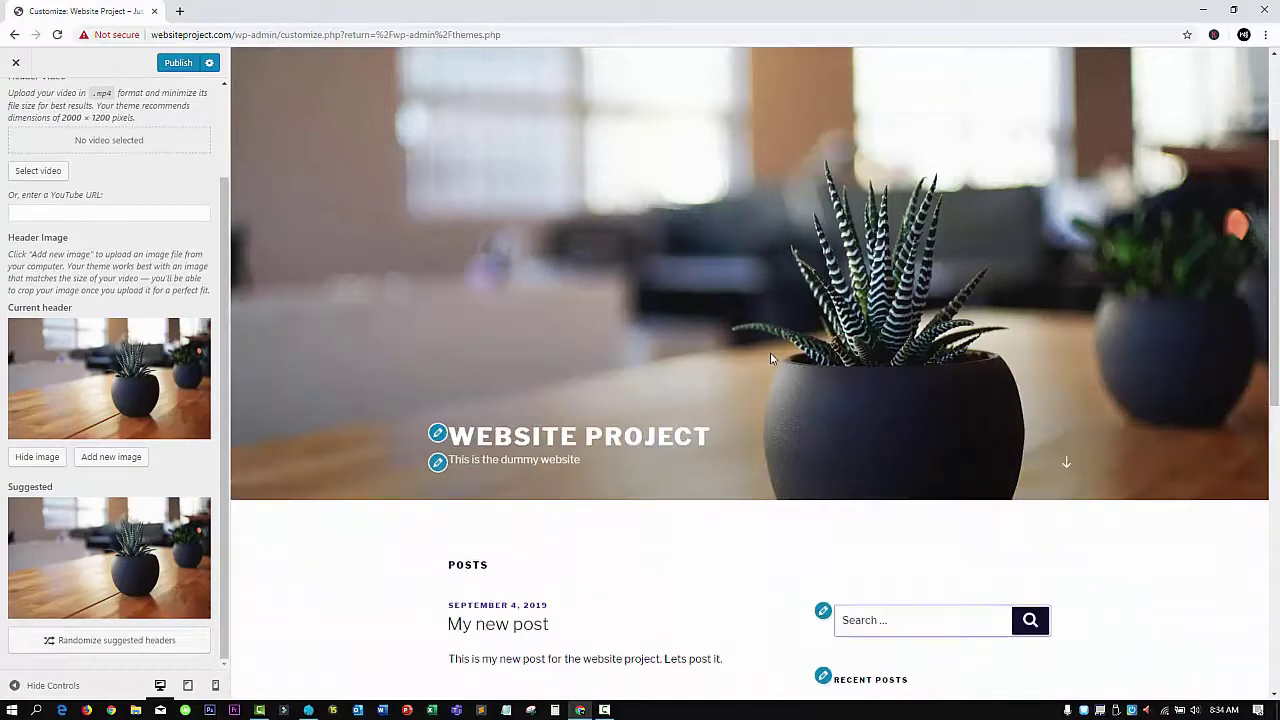
{"action": "scroll", "coordinate": [770, 356], "scroll_direction": "down", "scroll_amount": 2}
{"action": "scroll", "coordinate": [669, 235], "scroll_direction": "up", "scroll_amount": 5}
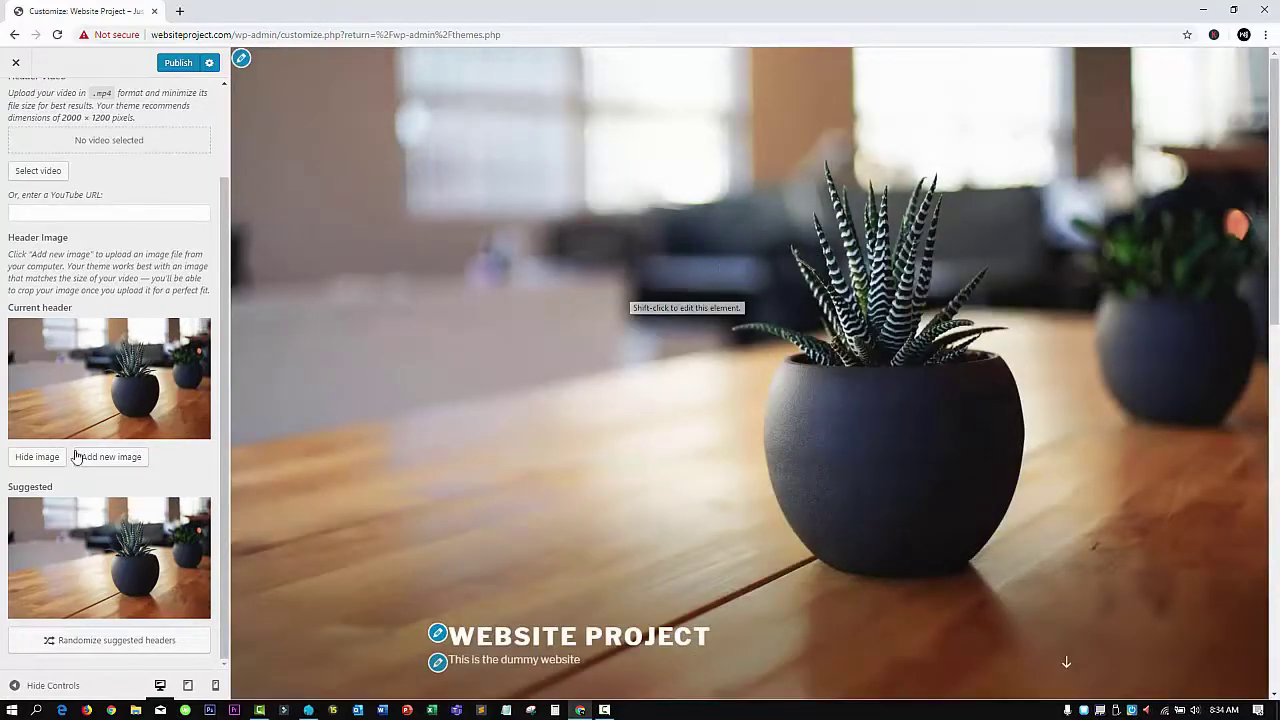
{"action": "scroll", "coordinate": [824, 363], "scroll_direction": "down", "scroll_amount": 2}
{"action": "scroll", "coordinate": [392, 385], "scroll_direction": "up", "scroll_amount": 2}
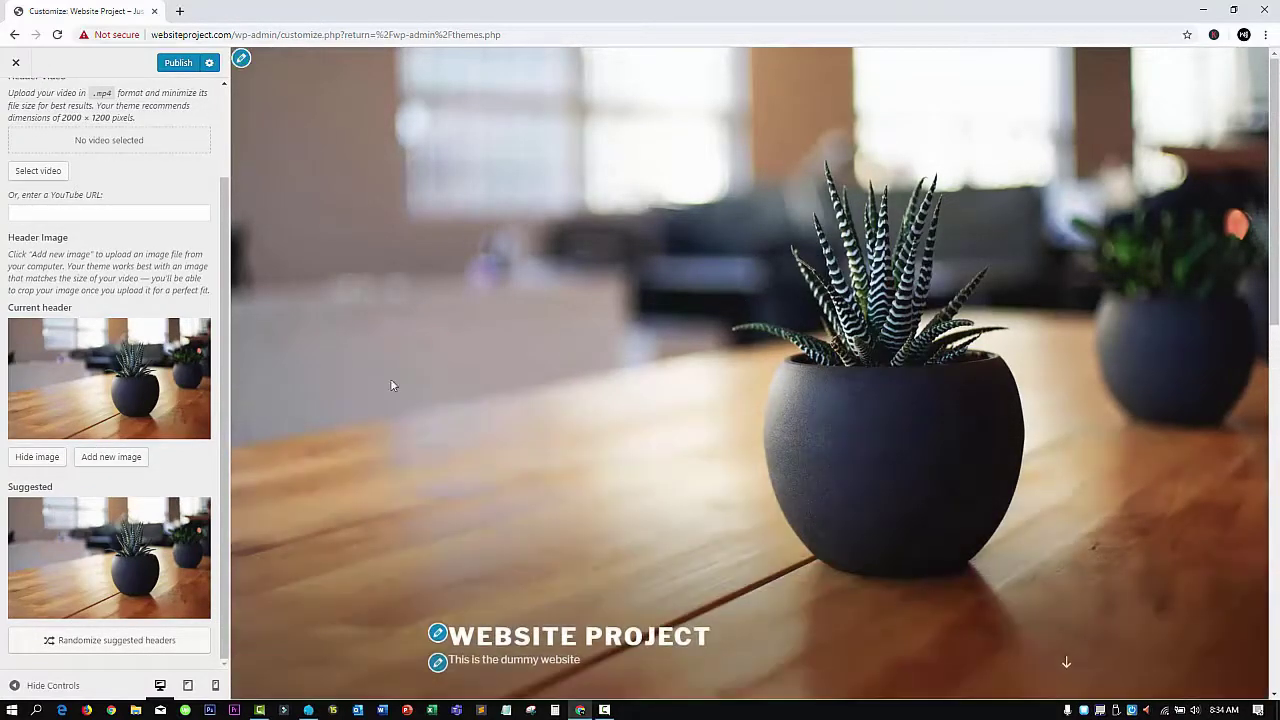
{"action": "left_click", "coordinate": [127, 459]}
{"action": "left_click", "coordinate": [88, 224]}
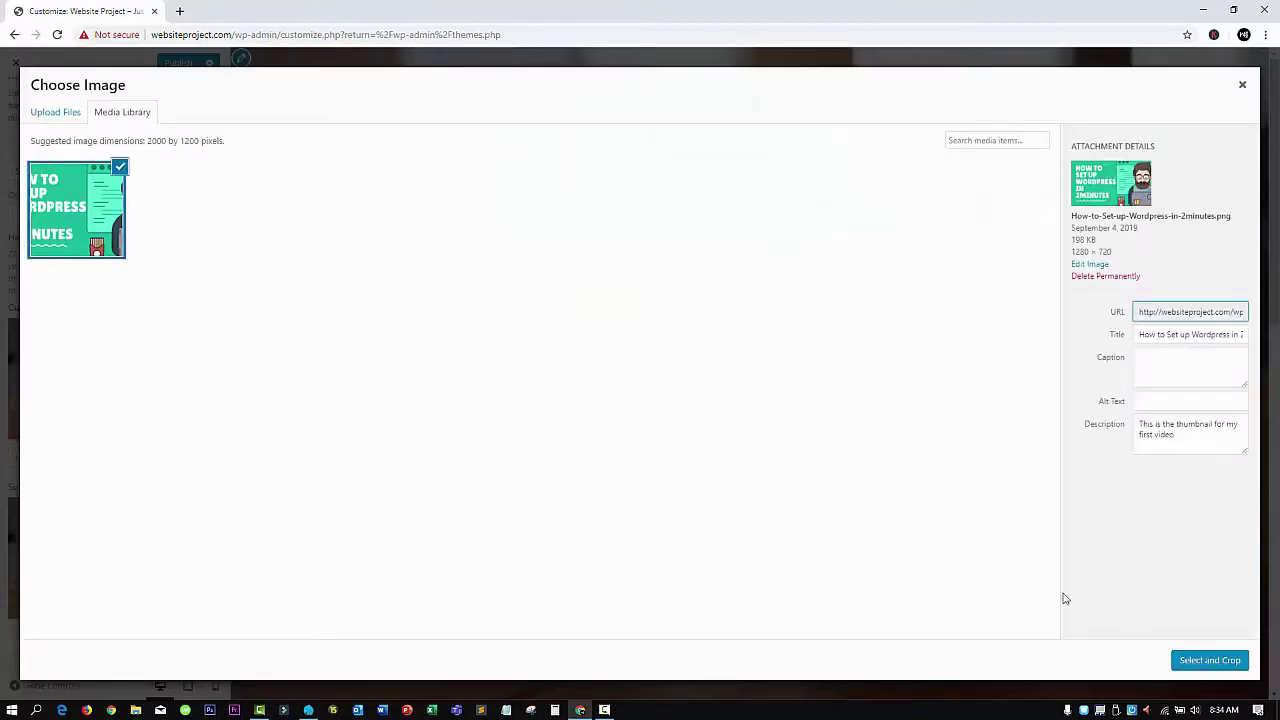
{"action": "left_click", "coordinate": [1181, 661]}
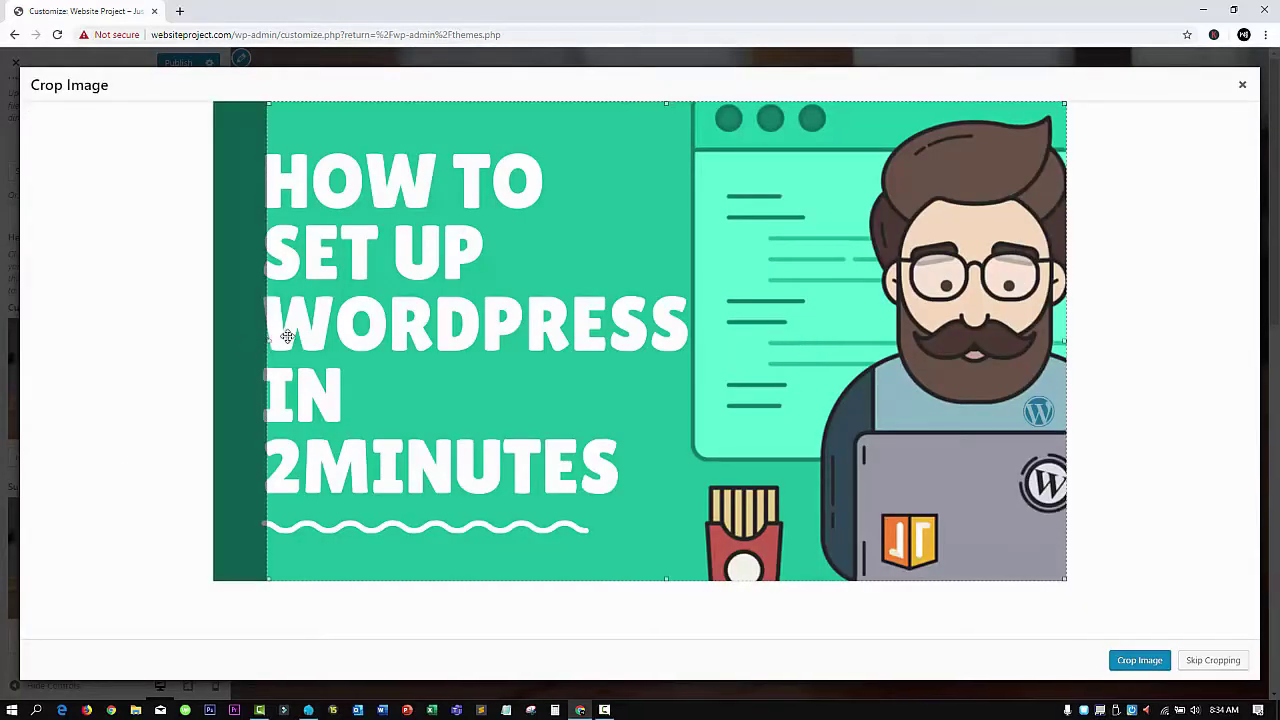
Crop the thumbnail, apply it as the header image and check the preview
{"action": "left_click", "coordinate": [1158, 664]}
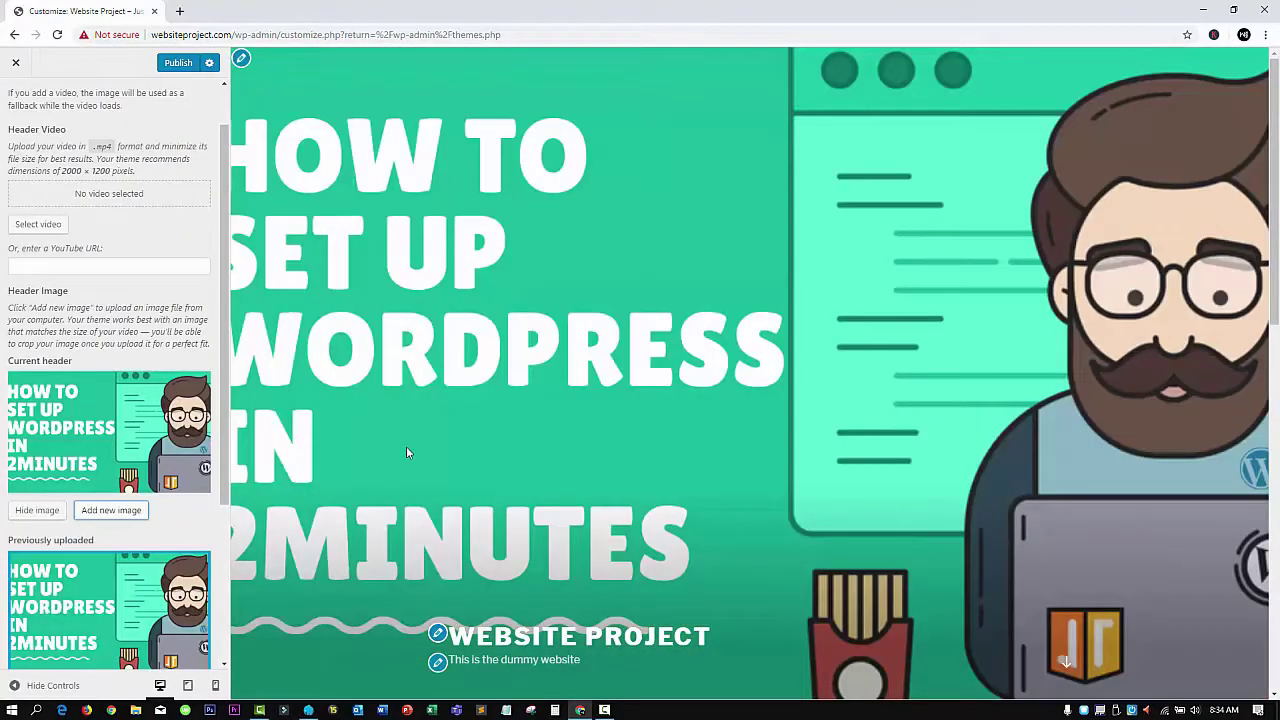
{"action": "scroll", "coordinate": [805, 345], "scroll_direction": "down", "scroll_amount": 4}
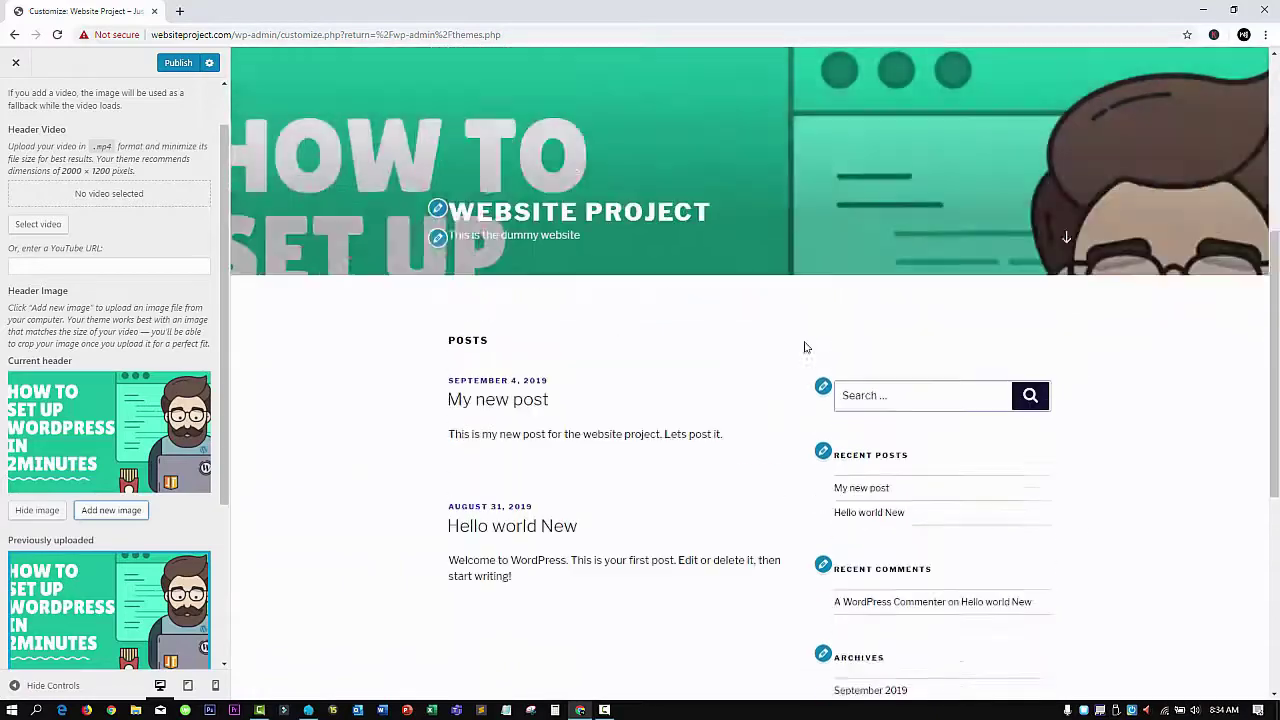
{"action": "scroll", "coordinate": [805, 347], "scroll_direction": "up", "scroll_amount": 4}
{"action": "scroll", "coordinate": [805, 347], "scroll_direction": "down", "scroll_amount": 3}
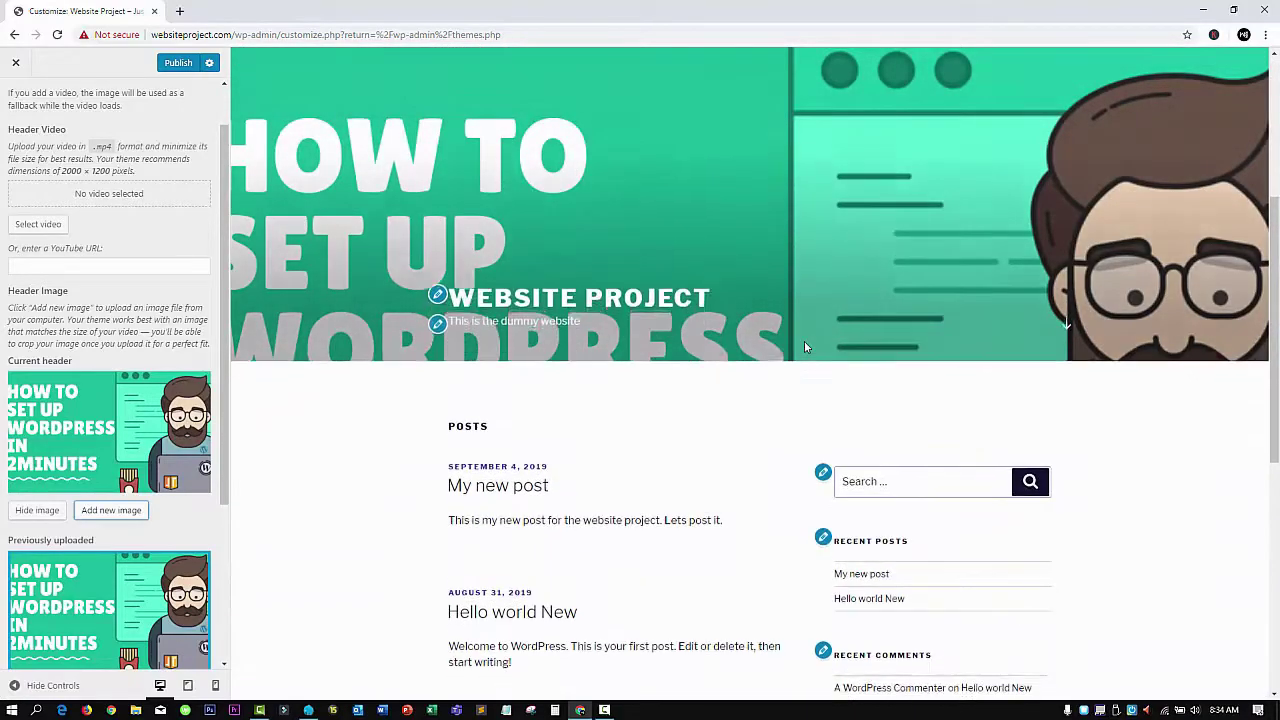
{"action": "scroll", "coordinate": [804, 347], "scroll_direction": "down", "scroll_amount": 3}
{"action": "scroll", "coordinate": [804, 341], "scroll_direction": "up", "scroll_amount": 3}
{"action": "scroll", "coordinate": [118, 558], "scroll_direction": "down", "scroll_amount": 3}
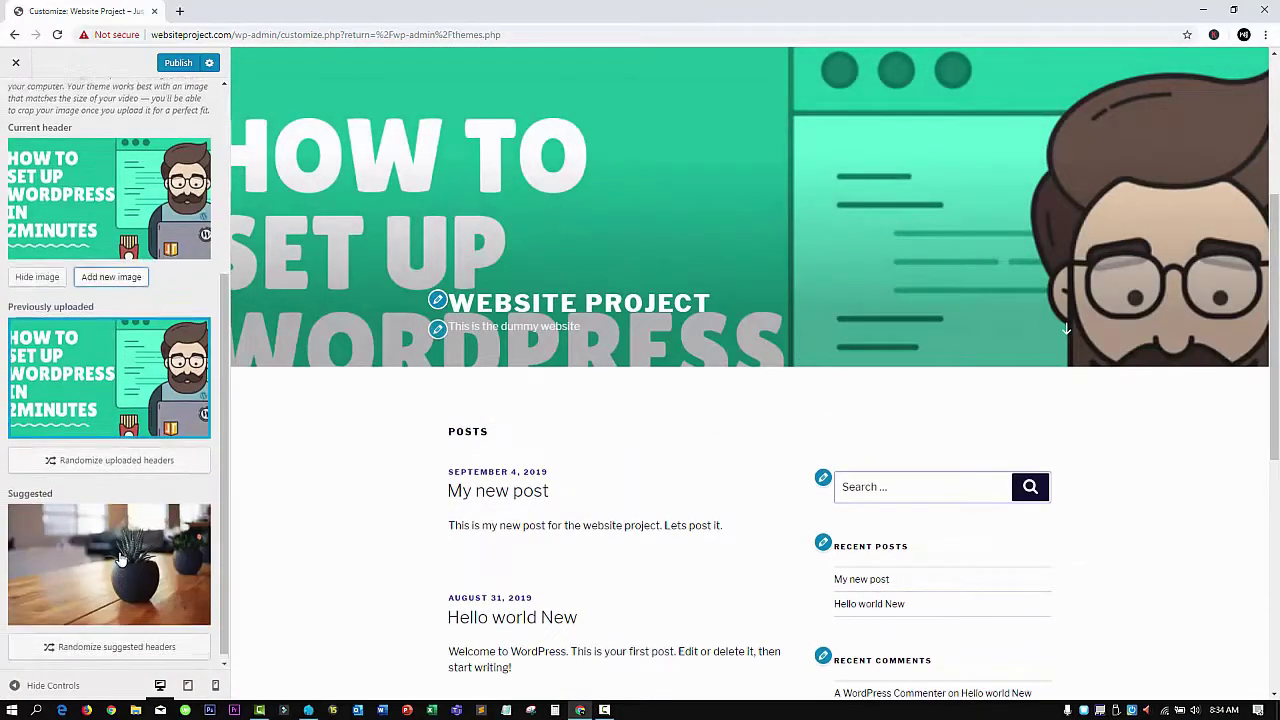
{"action": "scroll", "coordinate": [118, 558], "scroll_direction": "up", "scroll_amount": 5}
Open Menus and start a new menu, leaving its Menu Name empty
{"action": "left_click", "coordinate": [15, 100]}
{"action": "left_click", "coordinate": [100, 293]}
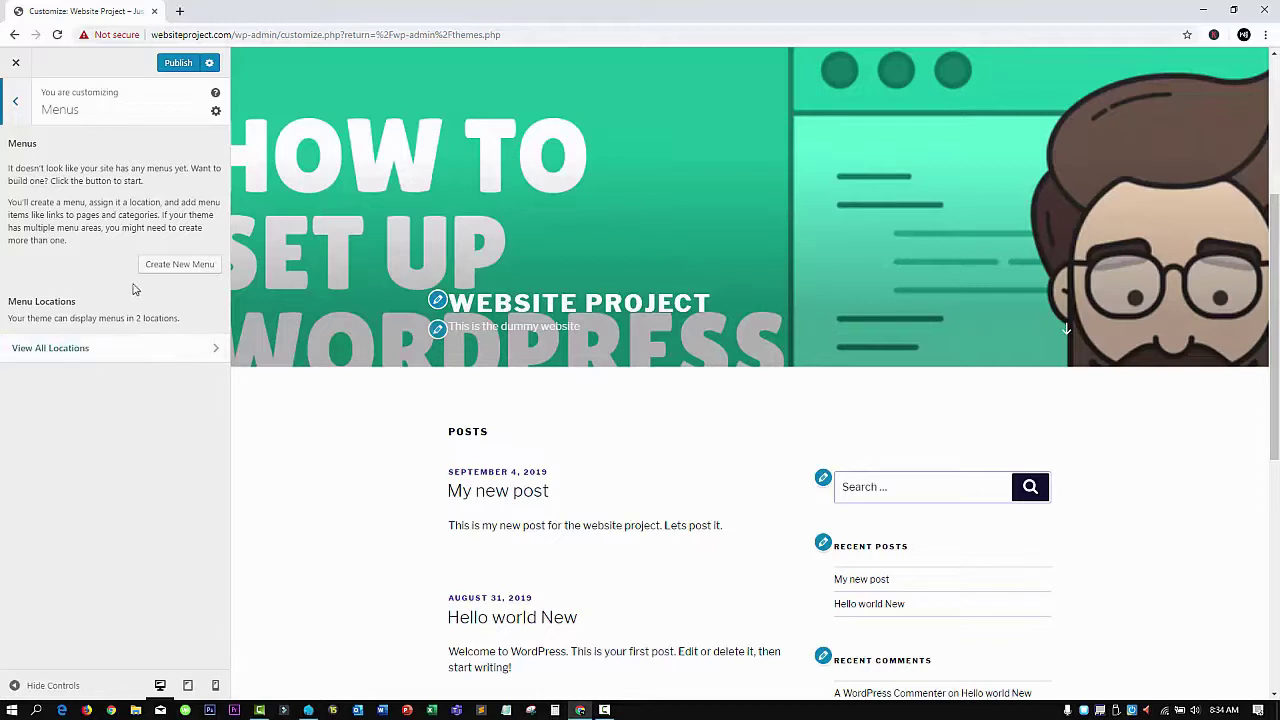
{"action": "left_click", "coordinate": [168, 264]}
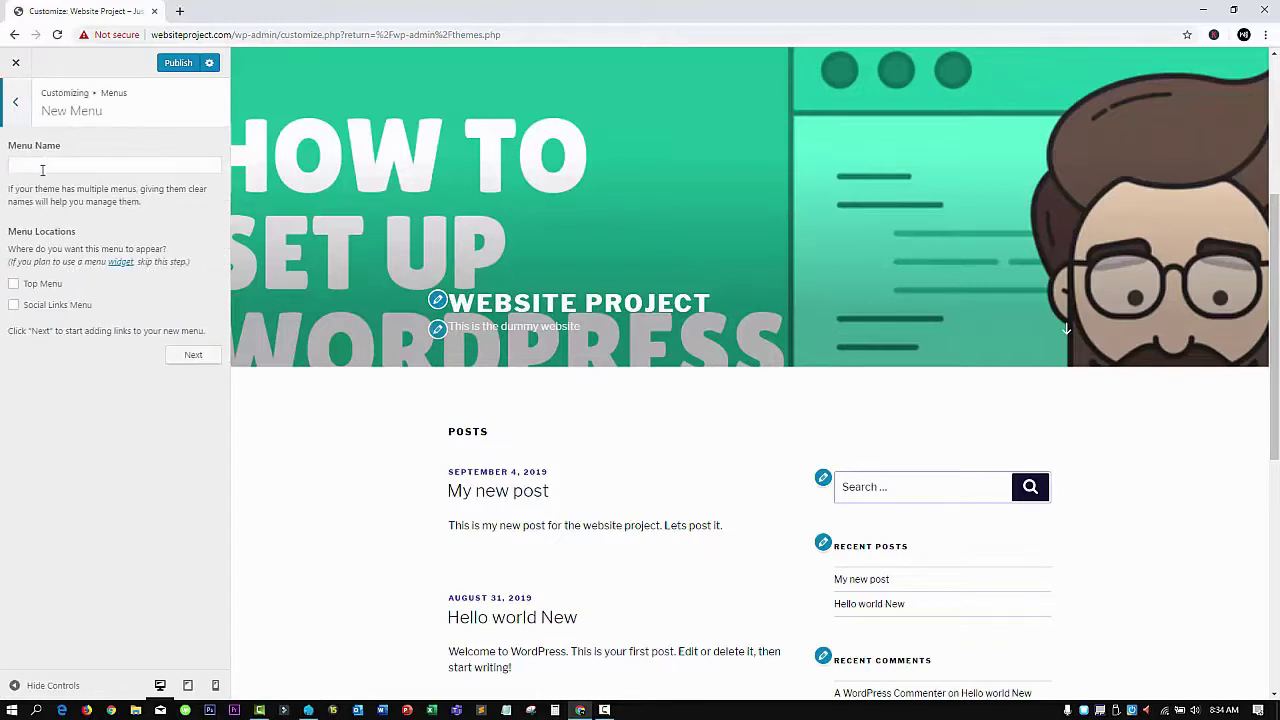
{"action": "left_click", "coordinate": [42, 166]}
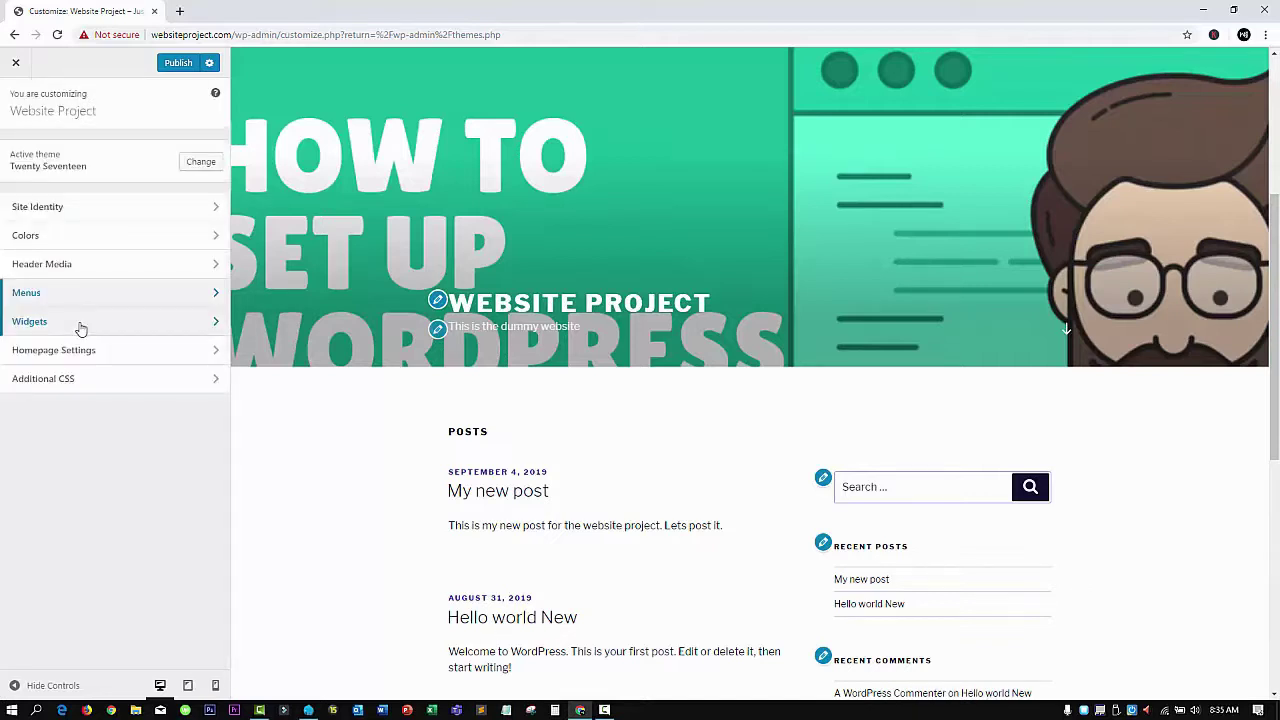
{"action": "left_click", "coordinate": [81, 325]}
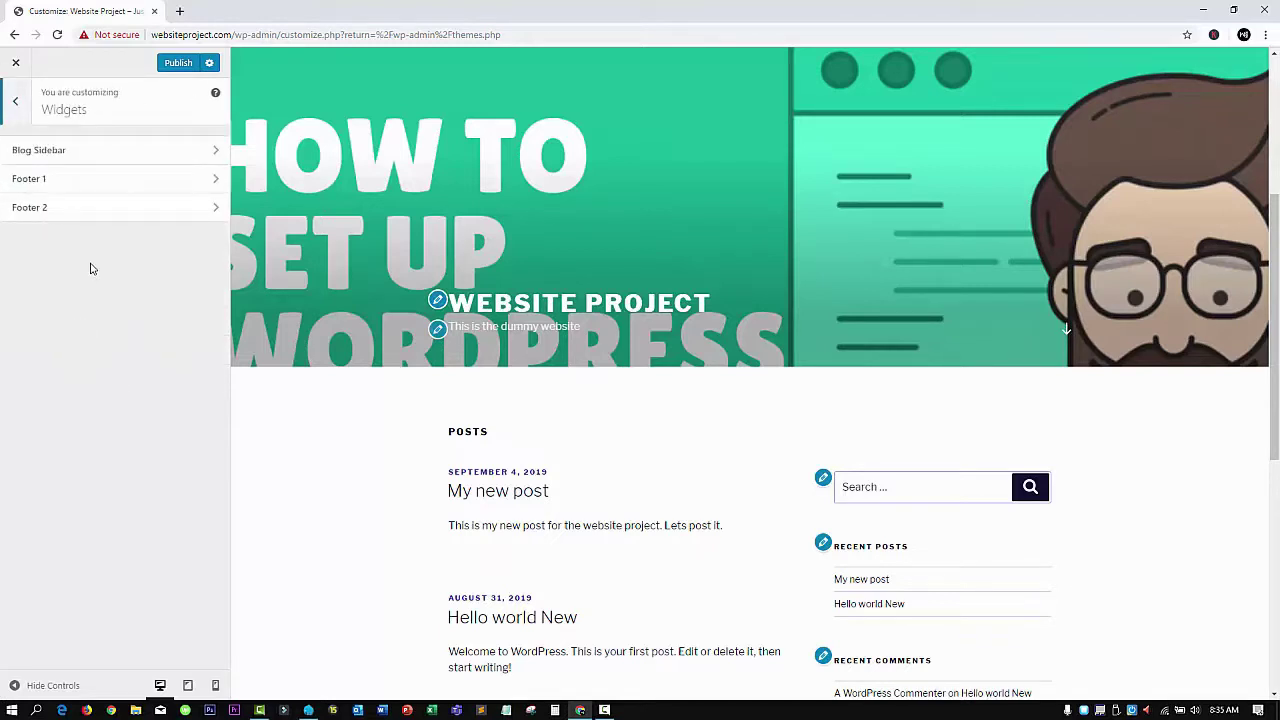
{"action": "left_click", "coordinate": [130, 162]}
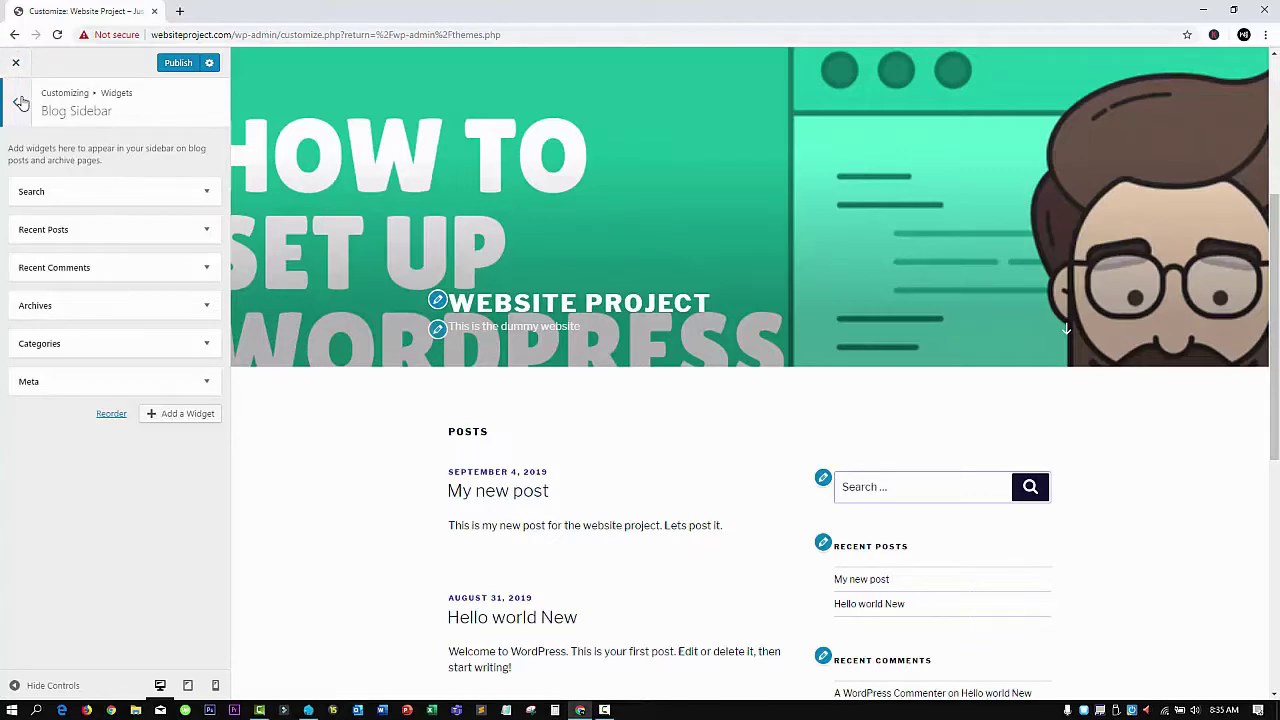
{"action": "left_click", "coordinate": [181, 414]}
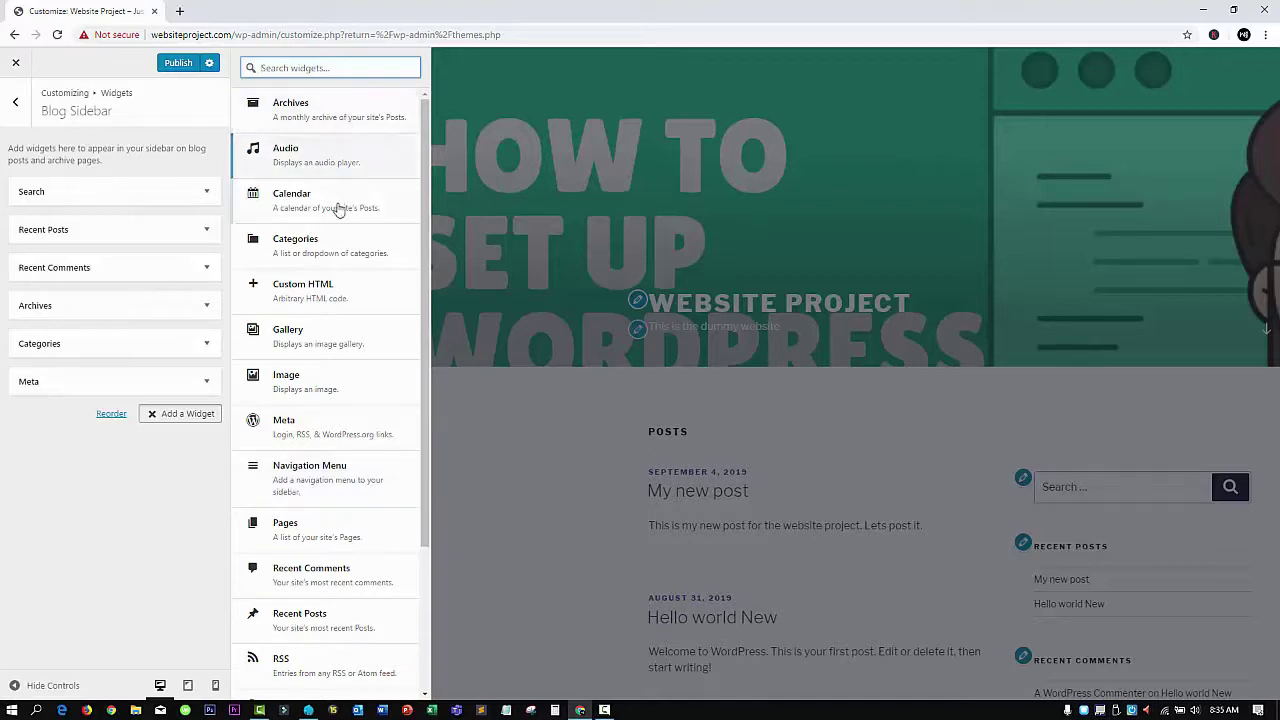
{"action": "scroll", "coordinate": [337, 244], "scroll_direction": "down", "scroll_amount": 2}
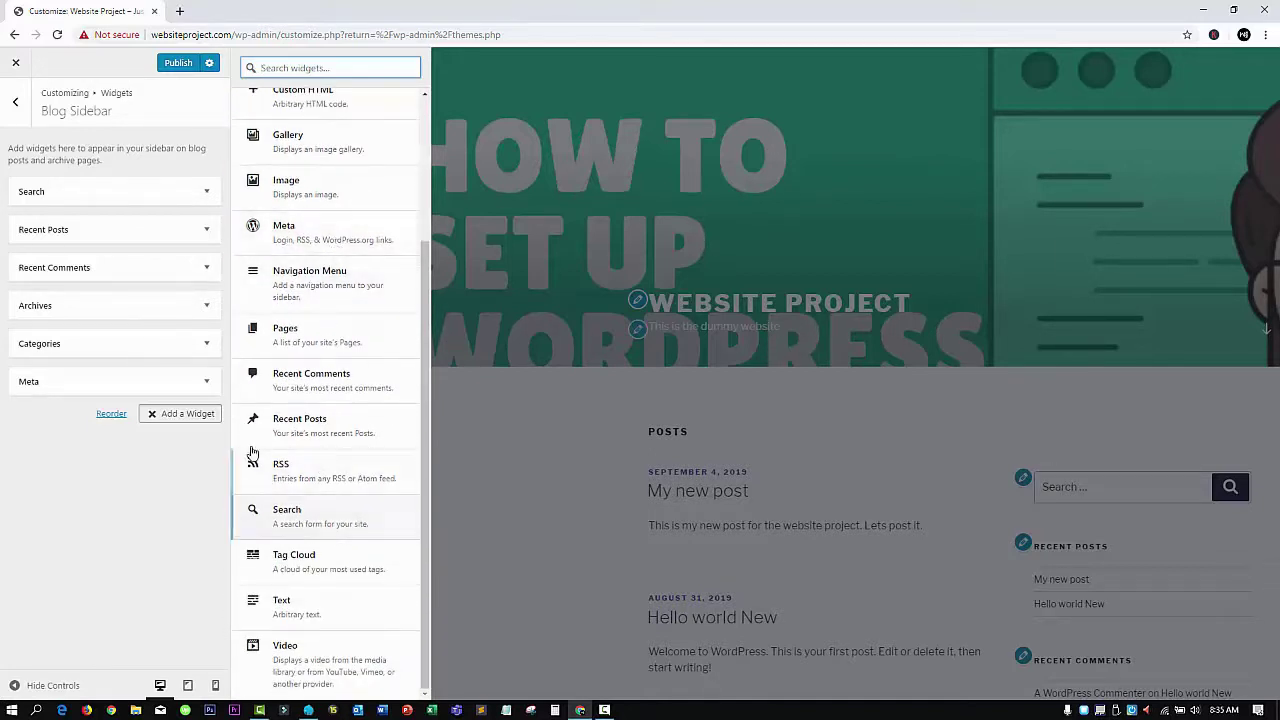
{"action": "left_click", "coordinate": [15, 103]}
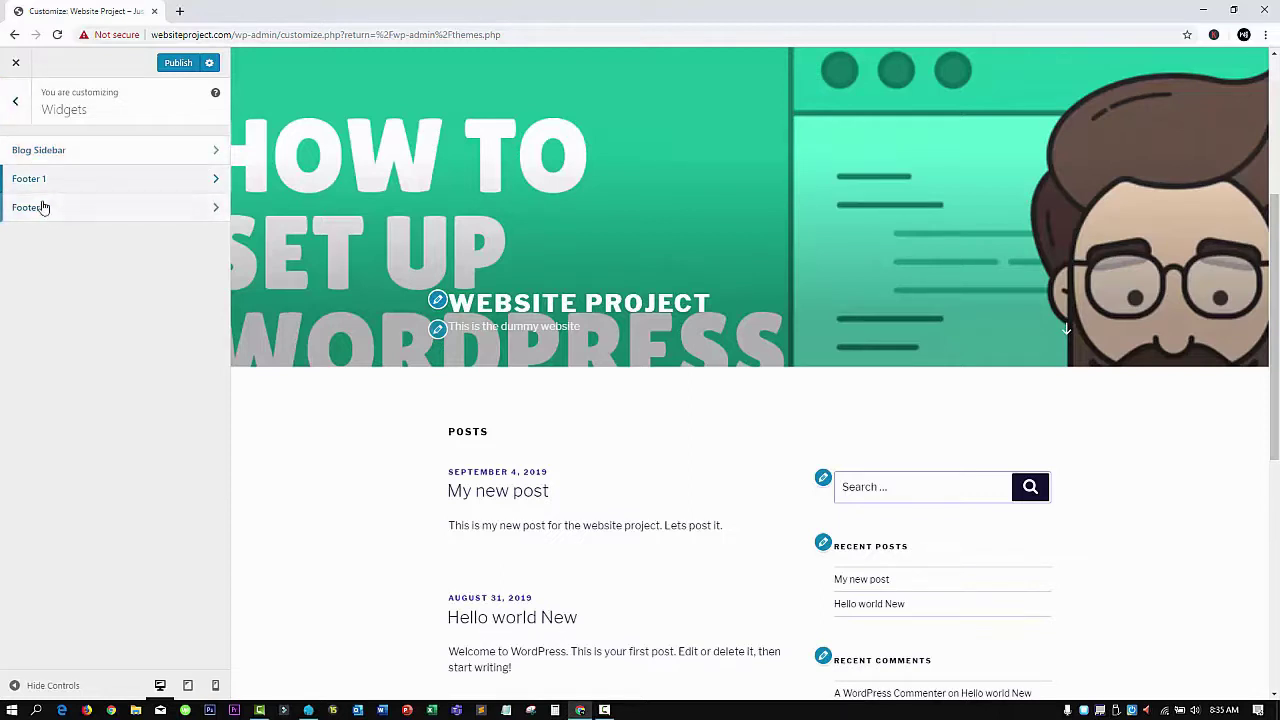
{"action": "left_click", "coordinate": [62, 207]}
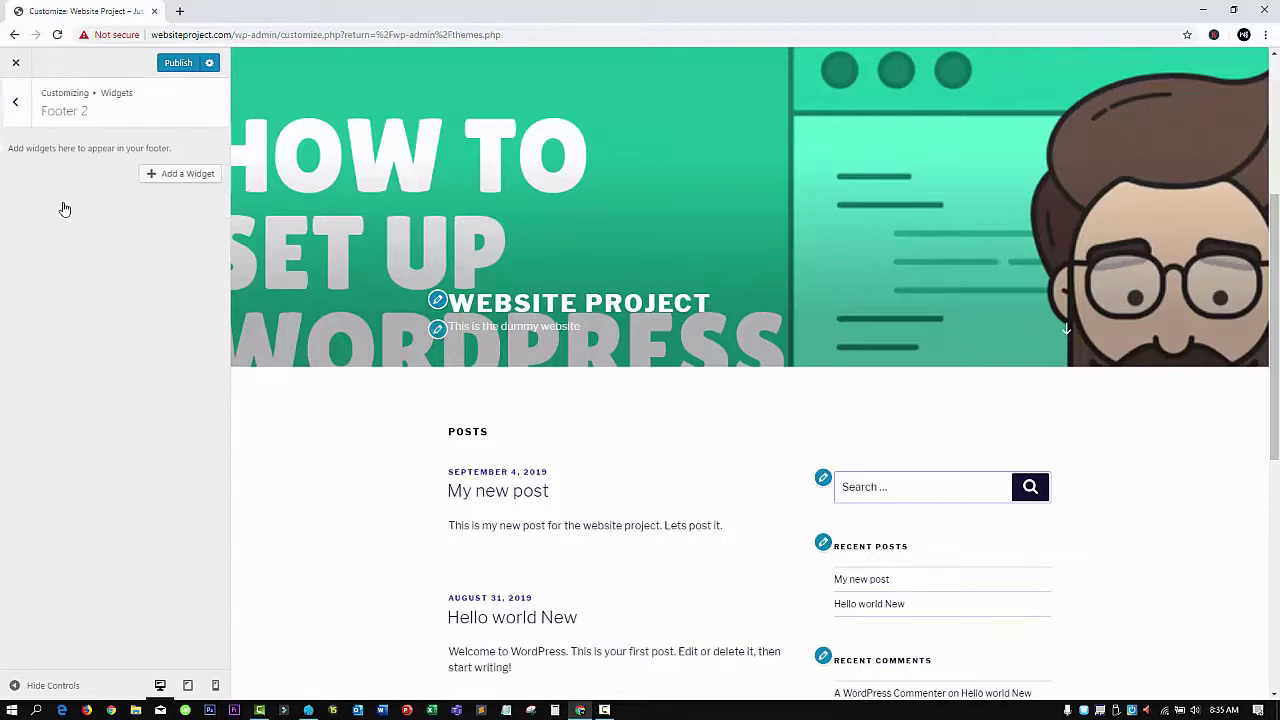
{"action": "left_click", "coordinate": [15, 102]}
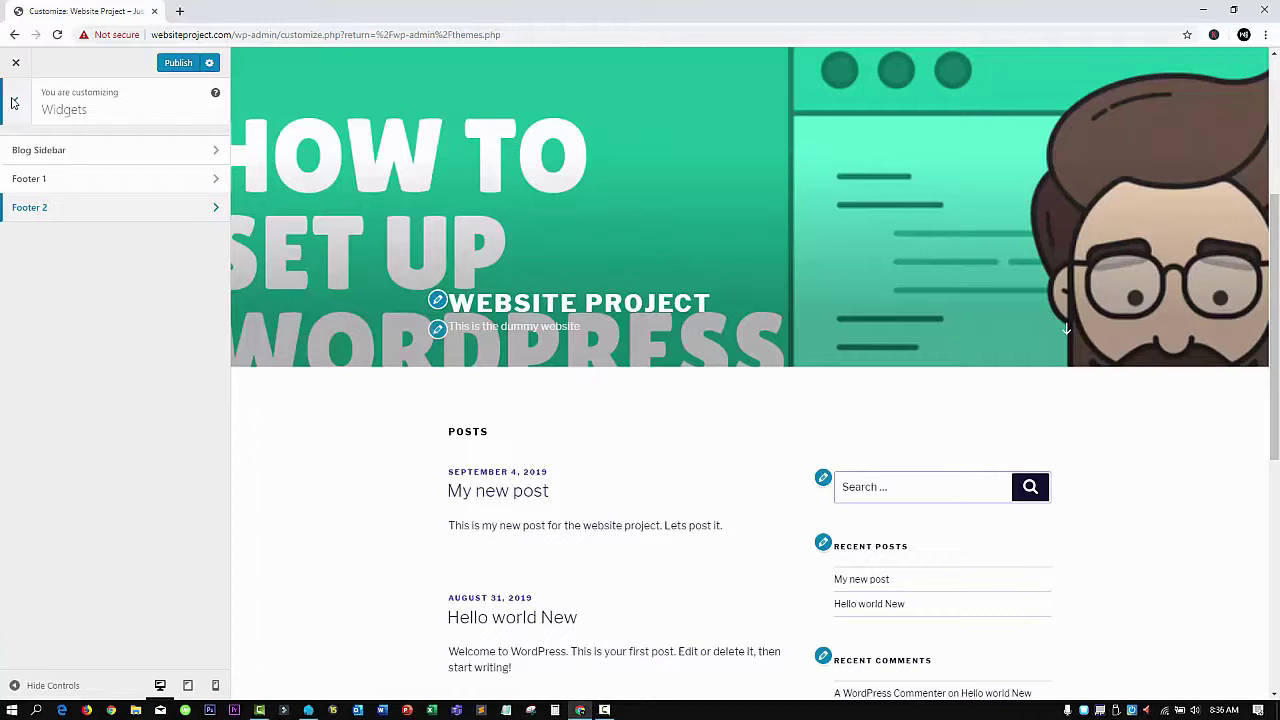
{"action": "left_click", "coordinate": [88, 190]}
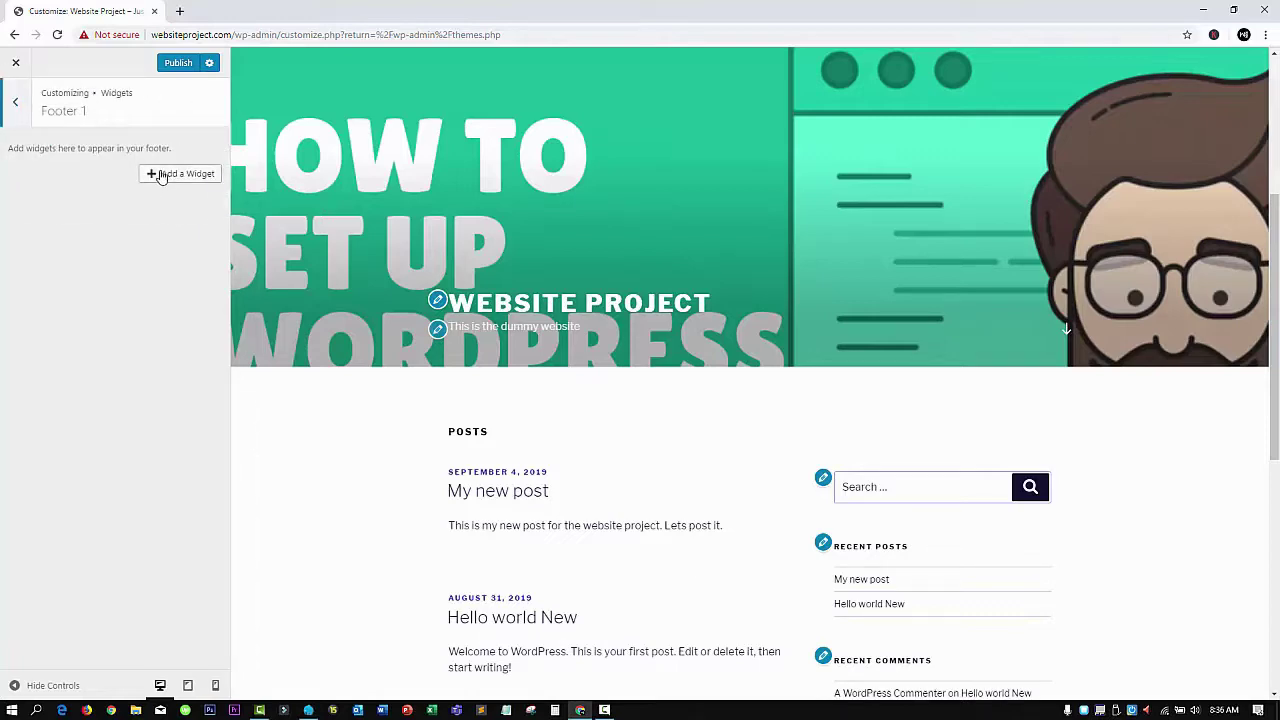
{"action": "left_click", "coordinate": [162, 176]}
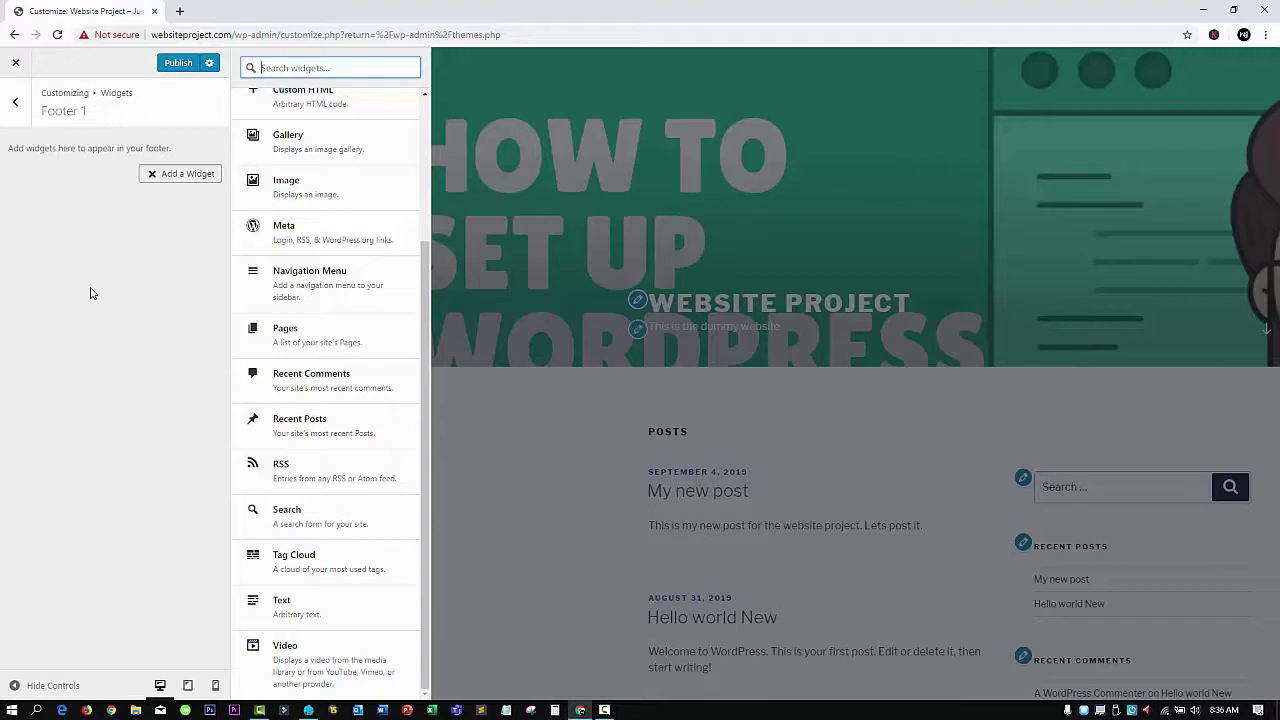
{"action": "left_click", "coordinate": [18, 108]}
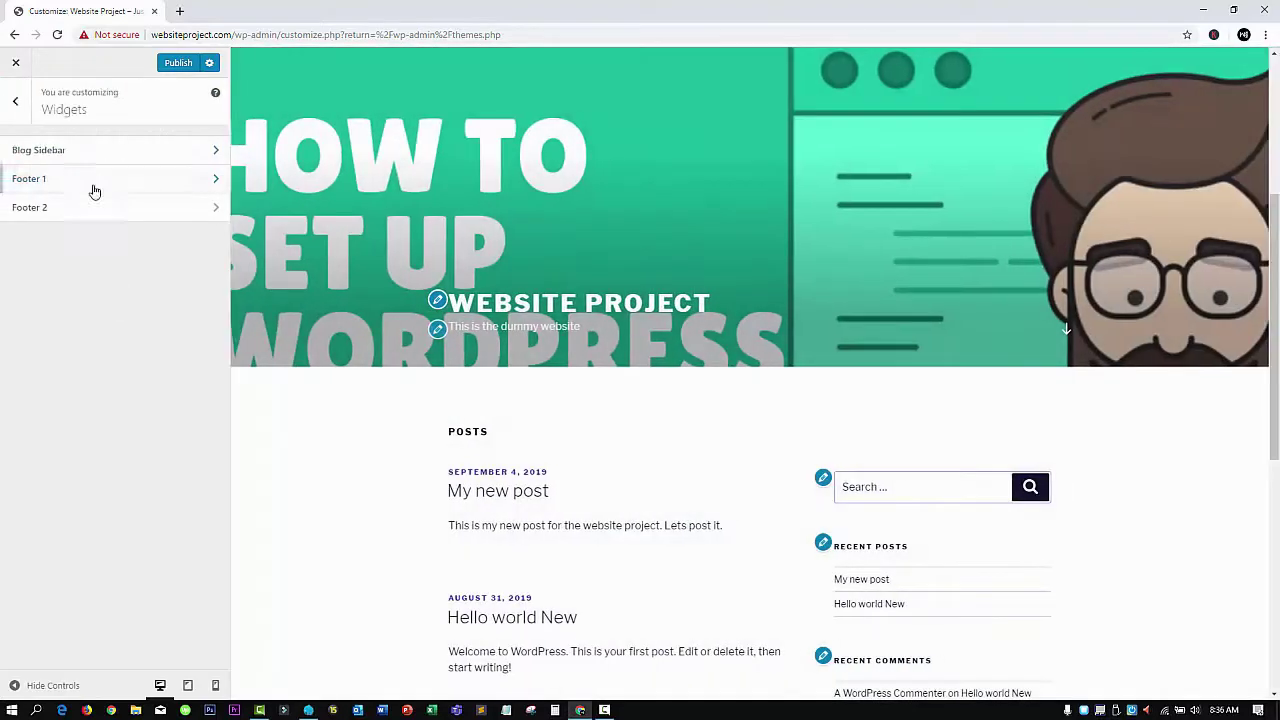
{"action": "left_click", "coordinate": [12, 100]}
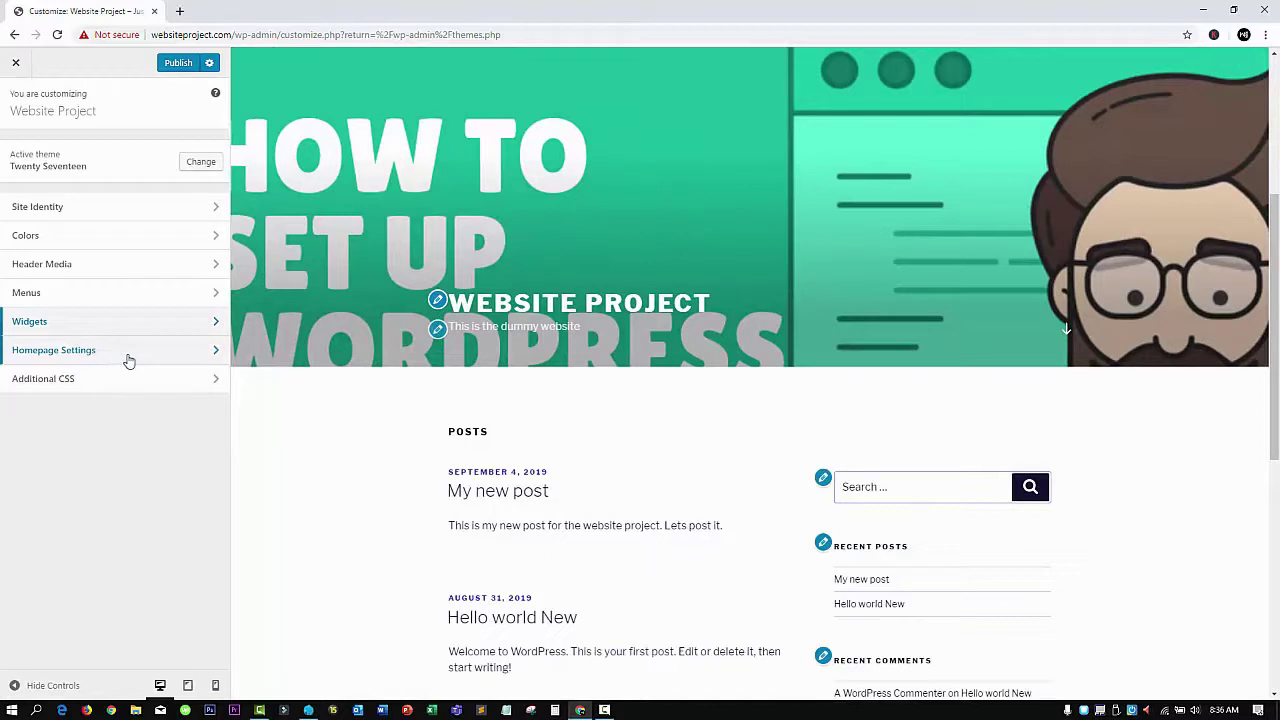
Set the homepage to display a static page, choosing Sample Page
{"action": "left_click", "coordinate": [128, 360]}
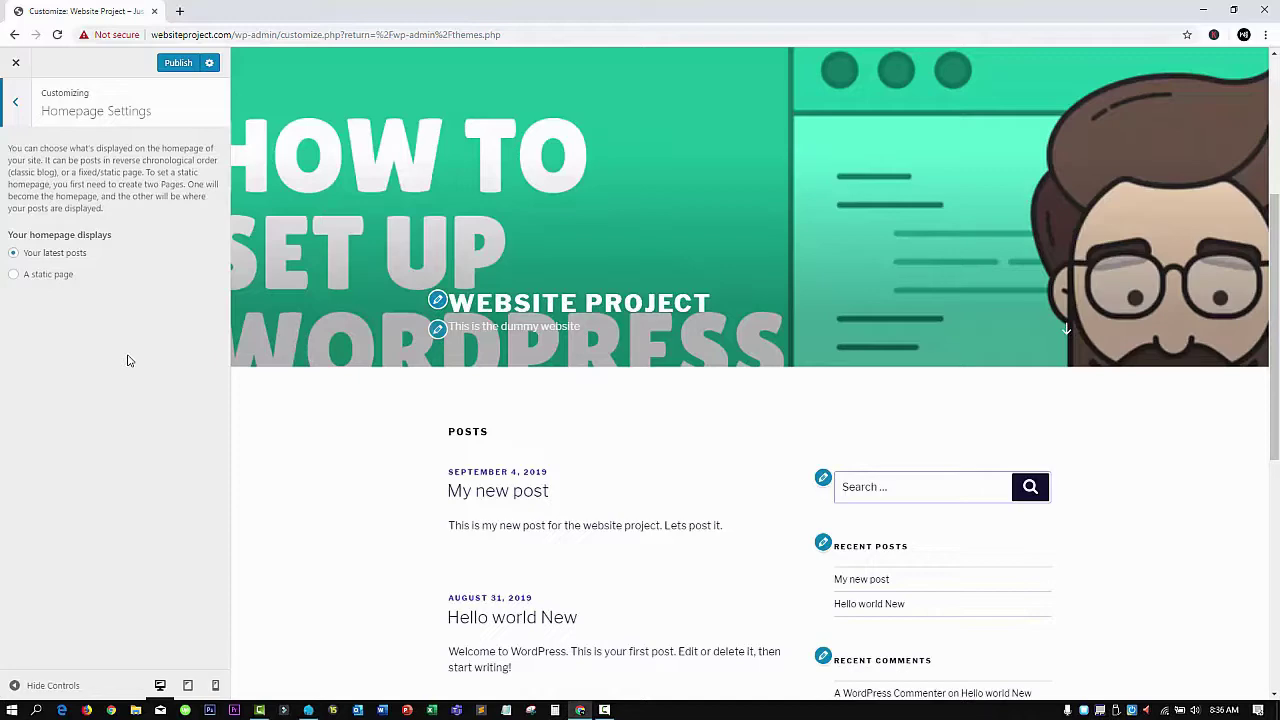
{"action": "left_click", "coordinate": [36, 276]}
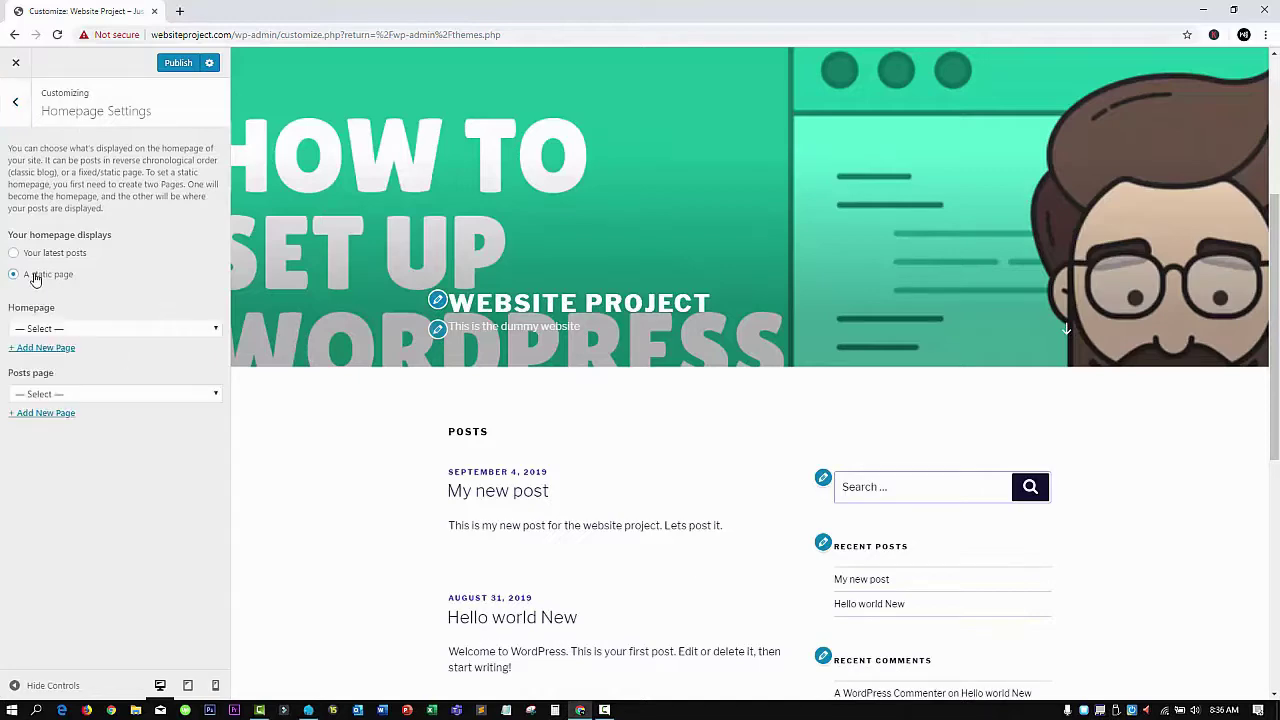
{"action": "left_click", "coordinate": [52, 327]}
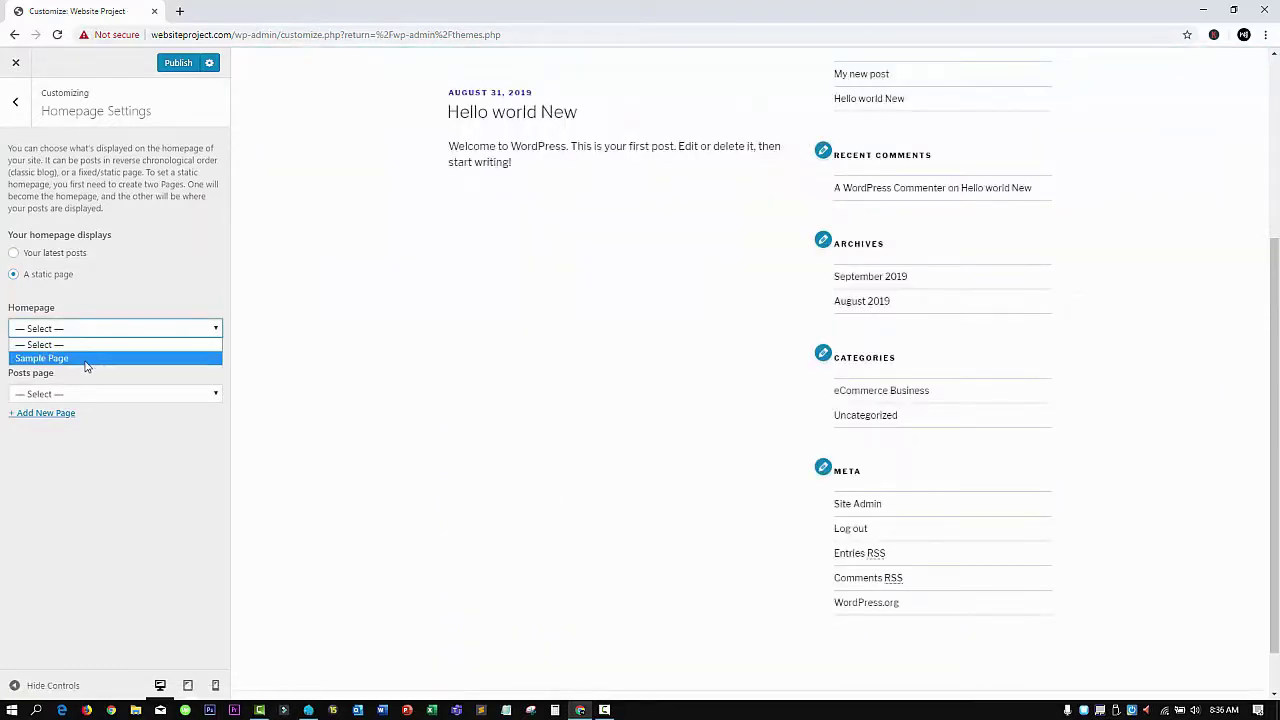
{"action": "left_click", "coordinate": [85, 361]}
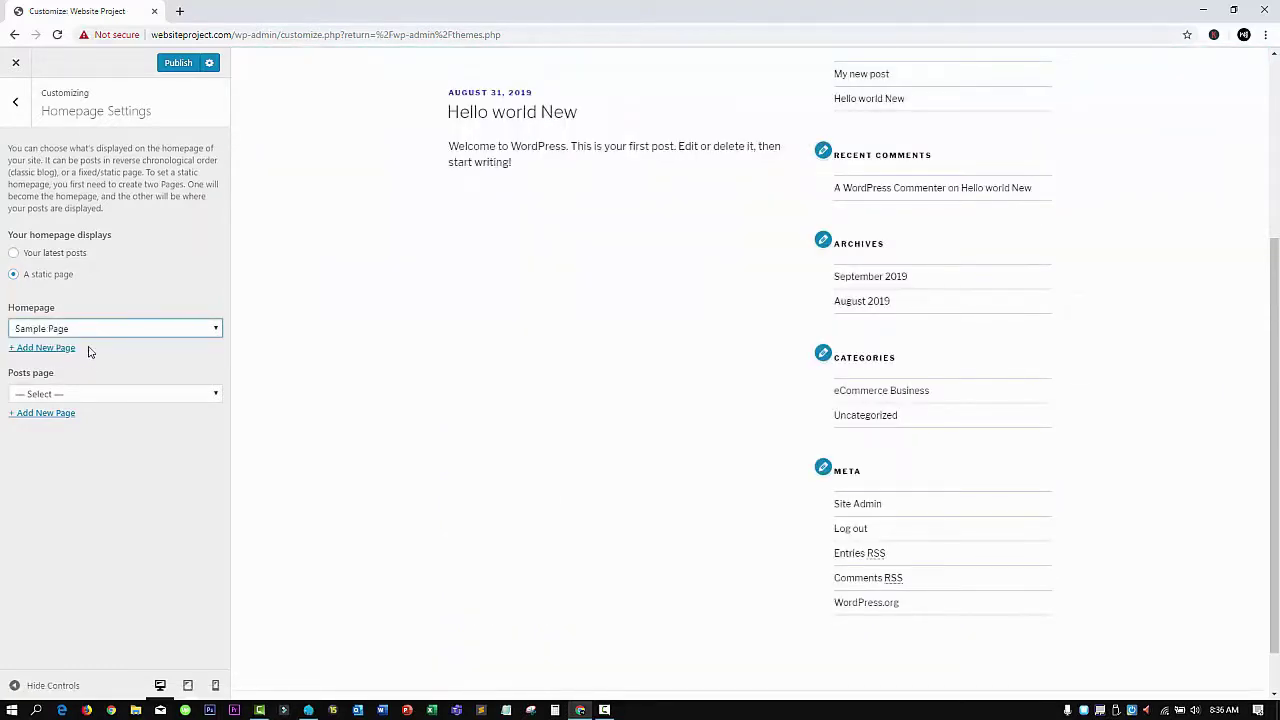
{"action": "key", "text": "Escape"}
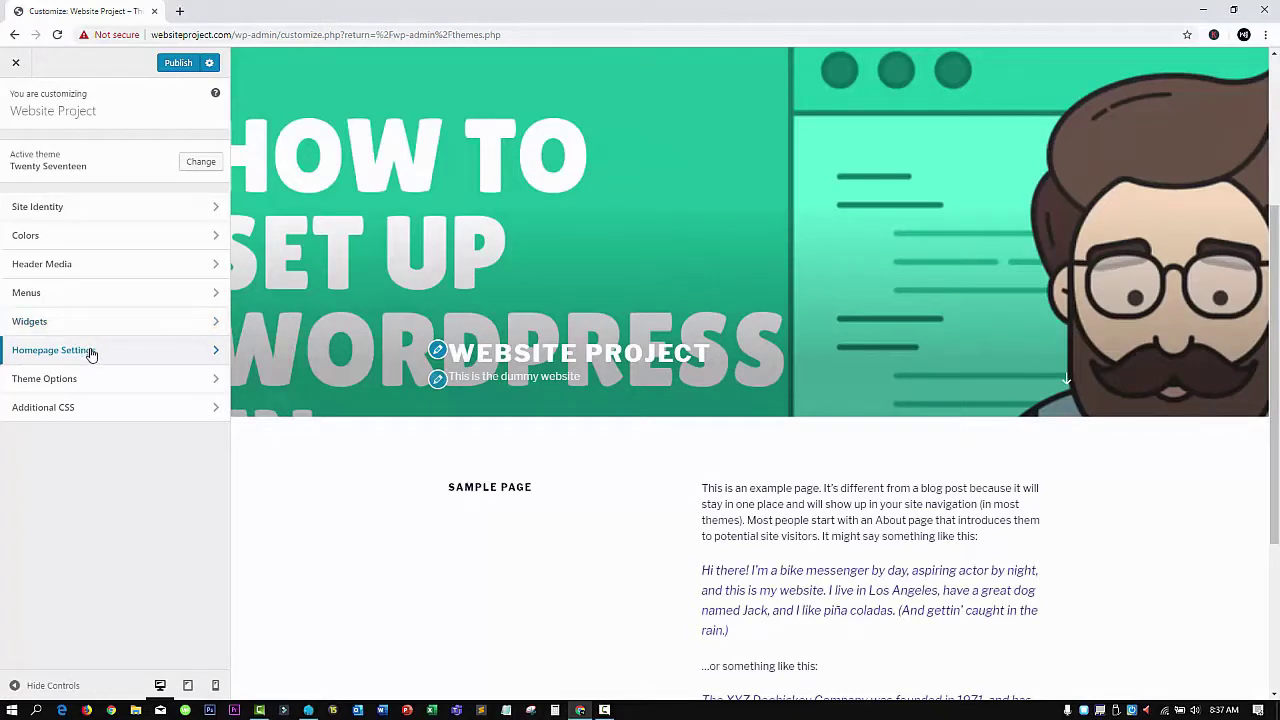
{"action": "left_click", "coordinate": [90, 351]}
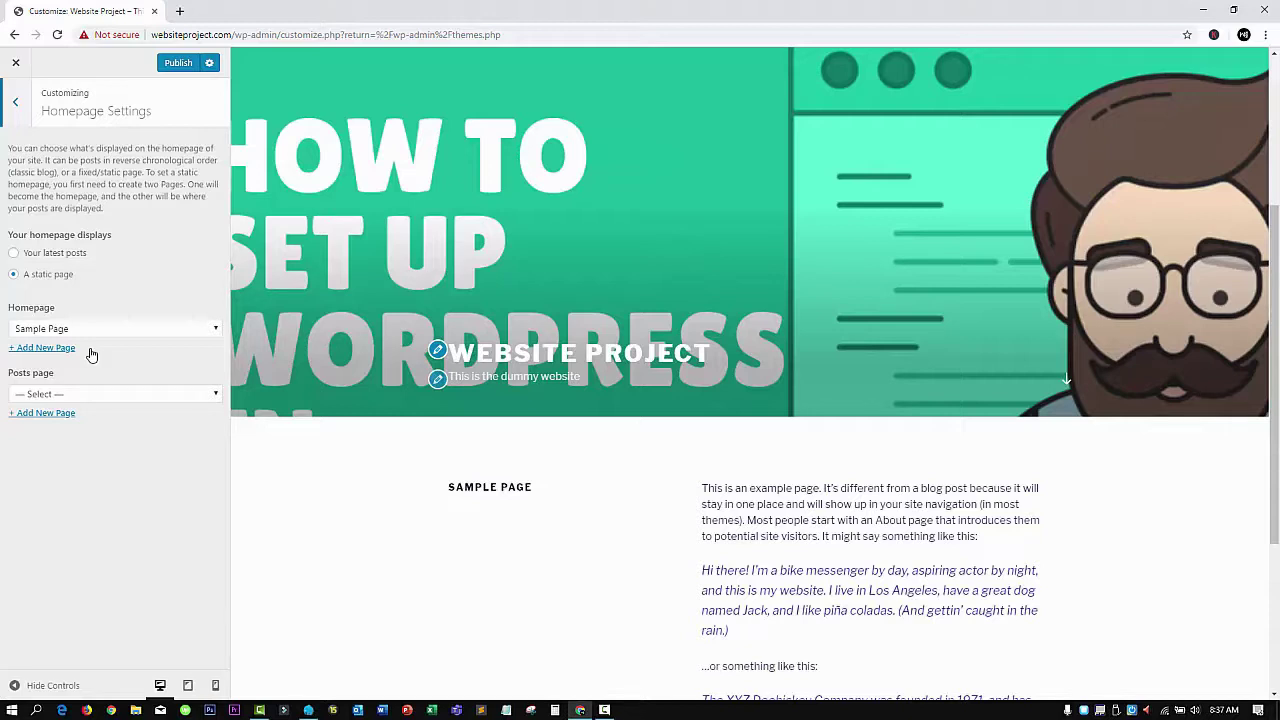
{"action": "left_click", "coordinate": [41, 255]}
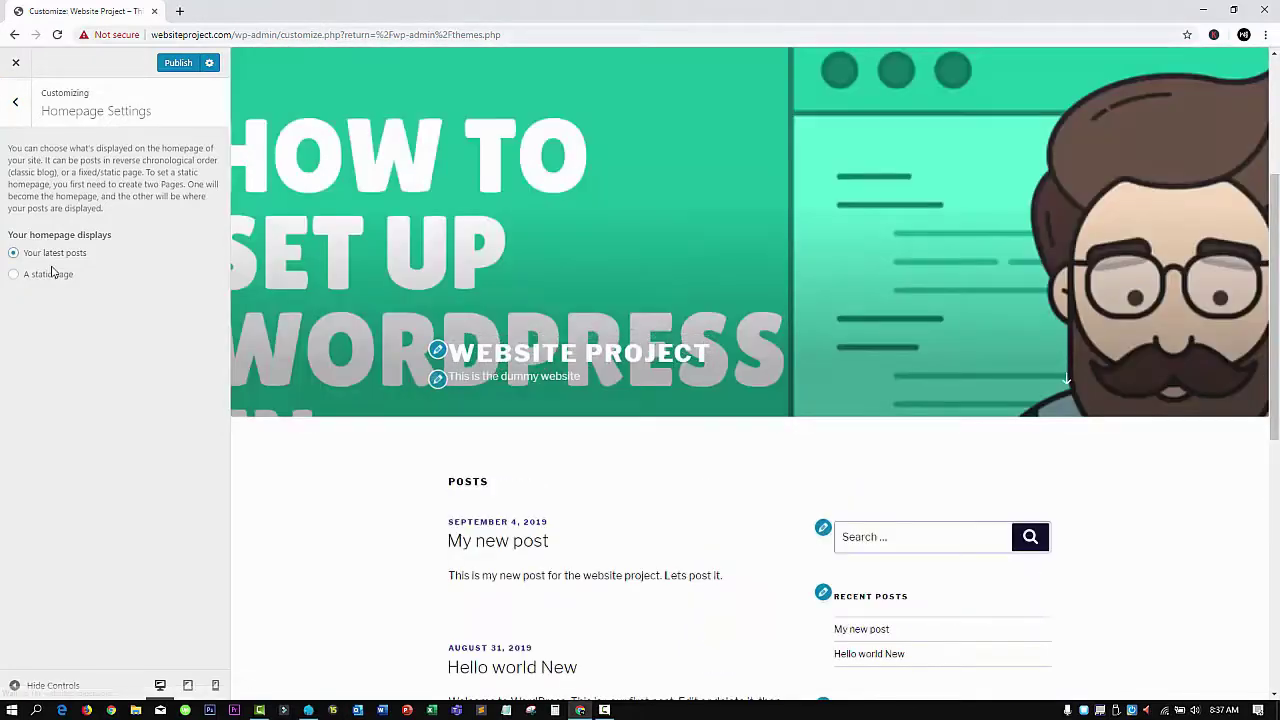
{"action": "left_click", "coordinate": [50, 274]}
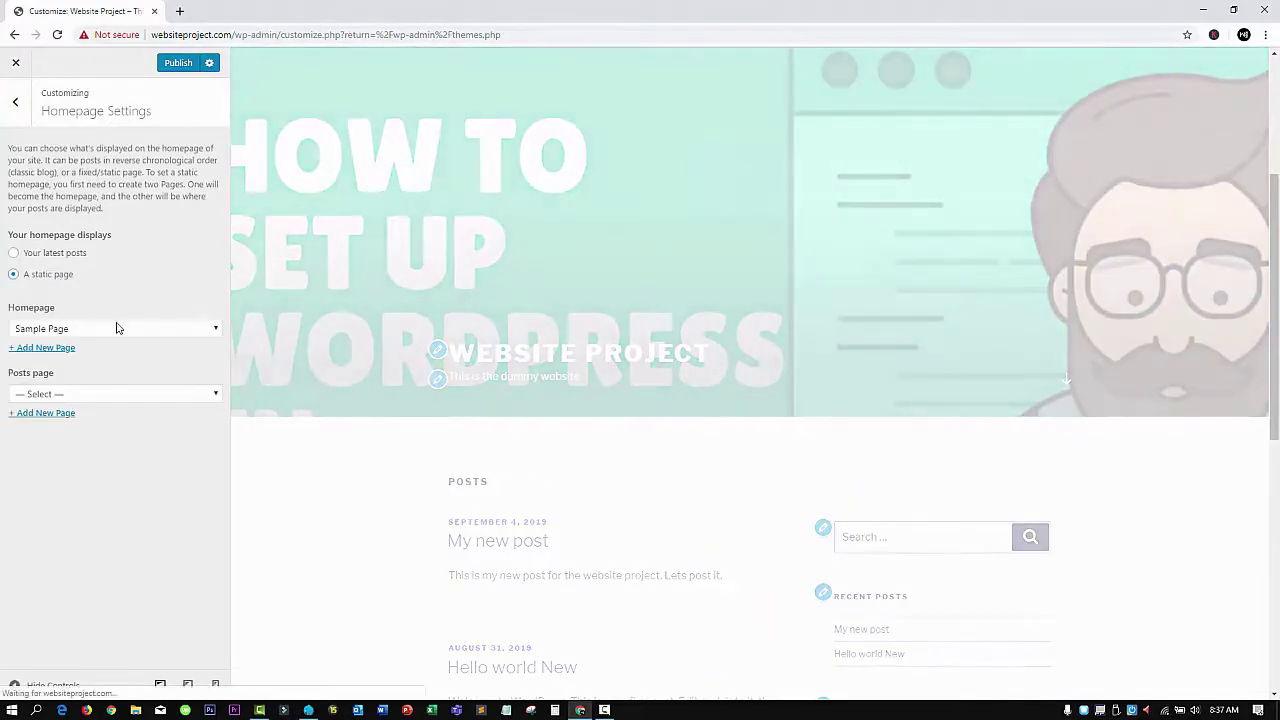
{"action": "left_click", "coordinate": [113, 328]}
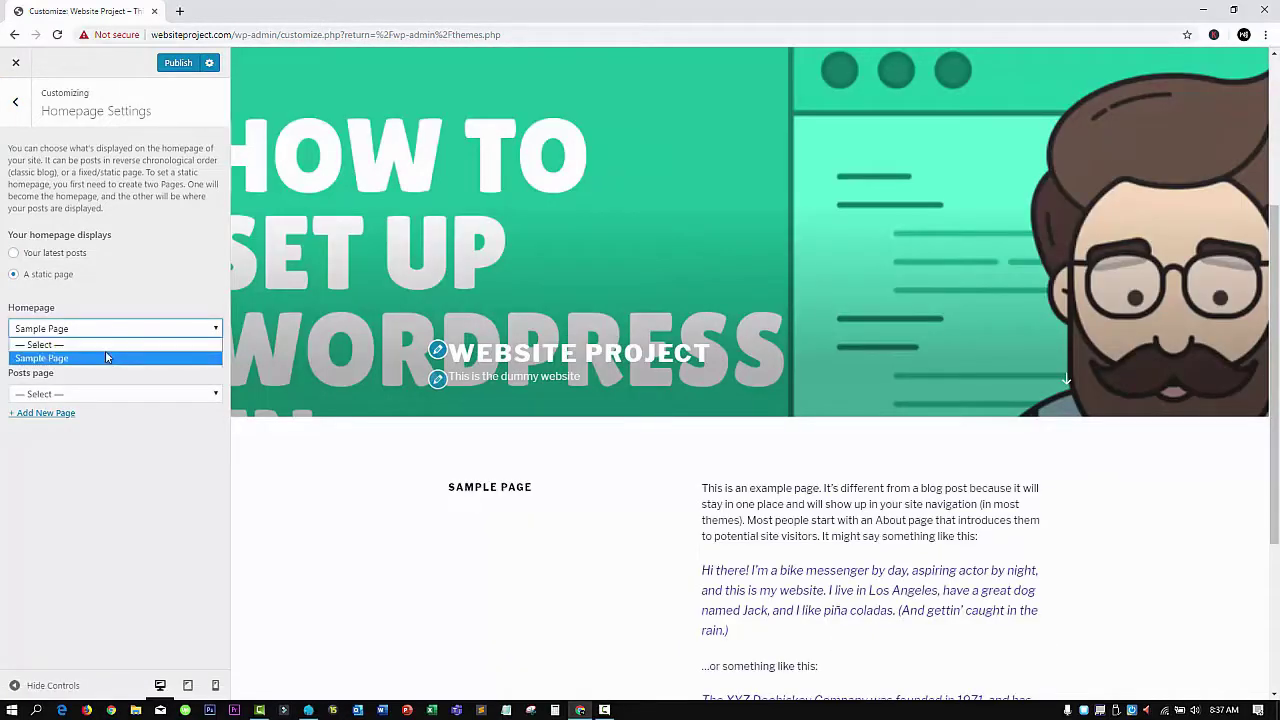
{"action": "left_click", "coordinate": [106, 358]}
Leave the Posts page unset at '— Select —', keeping Sample Page as the static homepage
{"action": "left_click", "coordinate": [140, 396]}
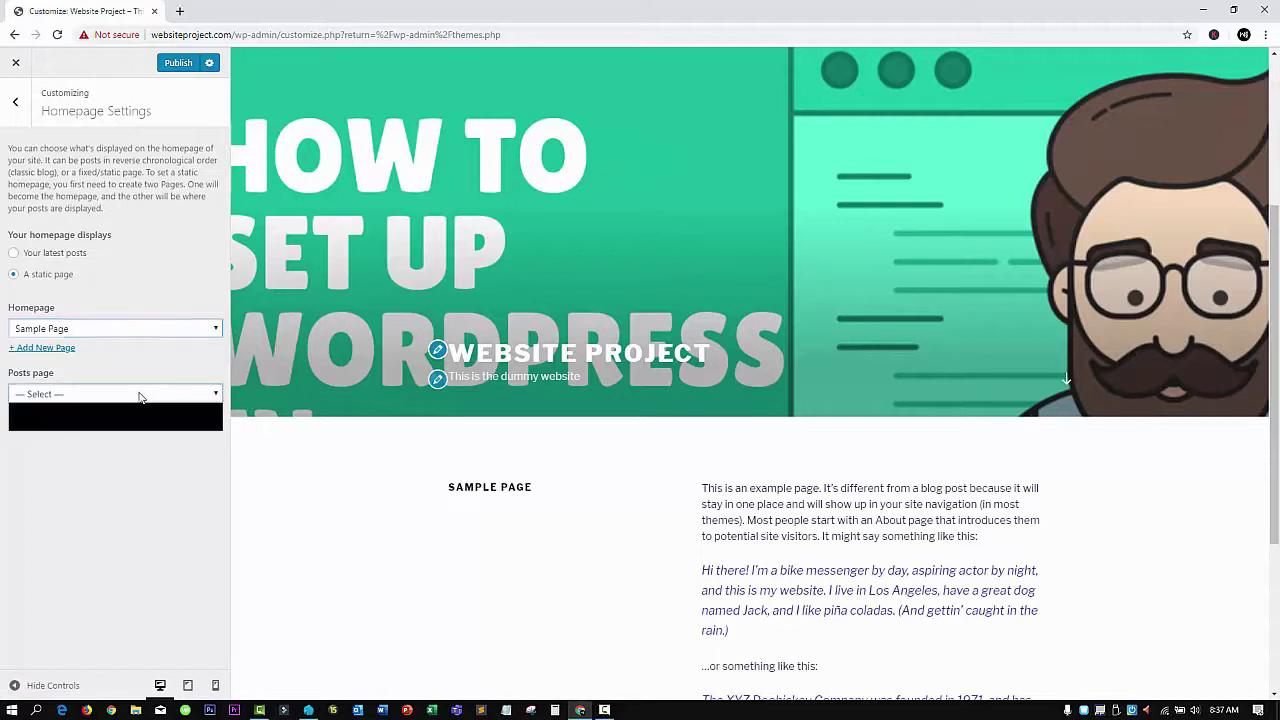
{"action": "left_click", "coordinate": [140, 396]}
{"action": "left_click", "coordinate": [137, 375]}
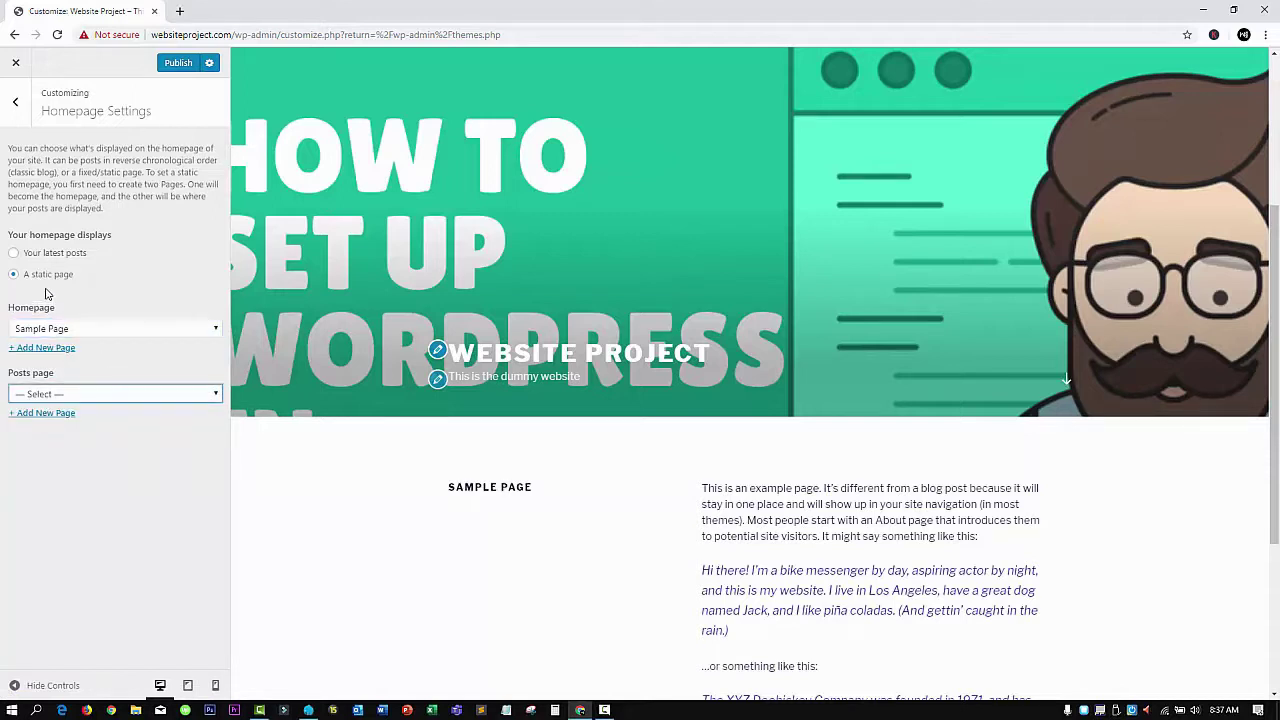
{"action": "left_click", "coordinate": [49, 252]}
{"action": "left_click", "coordinate": [48, 276]}
{"action": "left_click", "coordinate": [75, 394]}
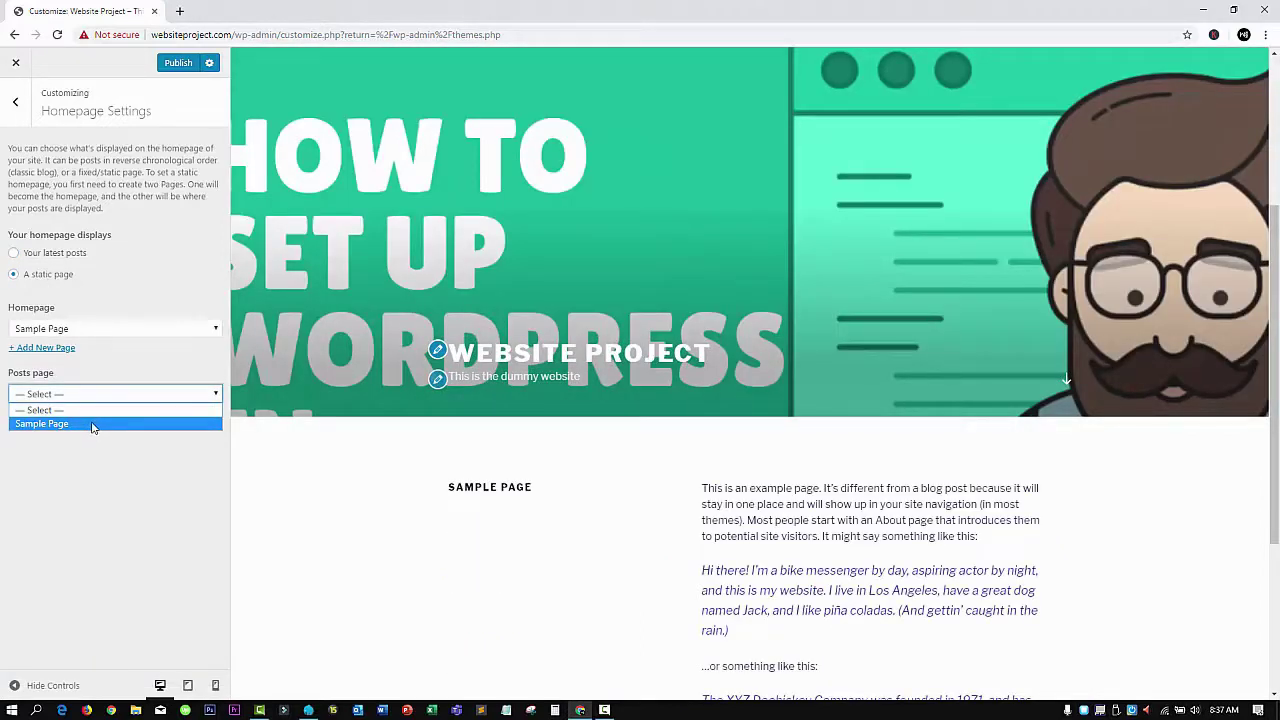
{"action": "left_click", "coordinate": [90, 480]}
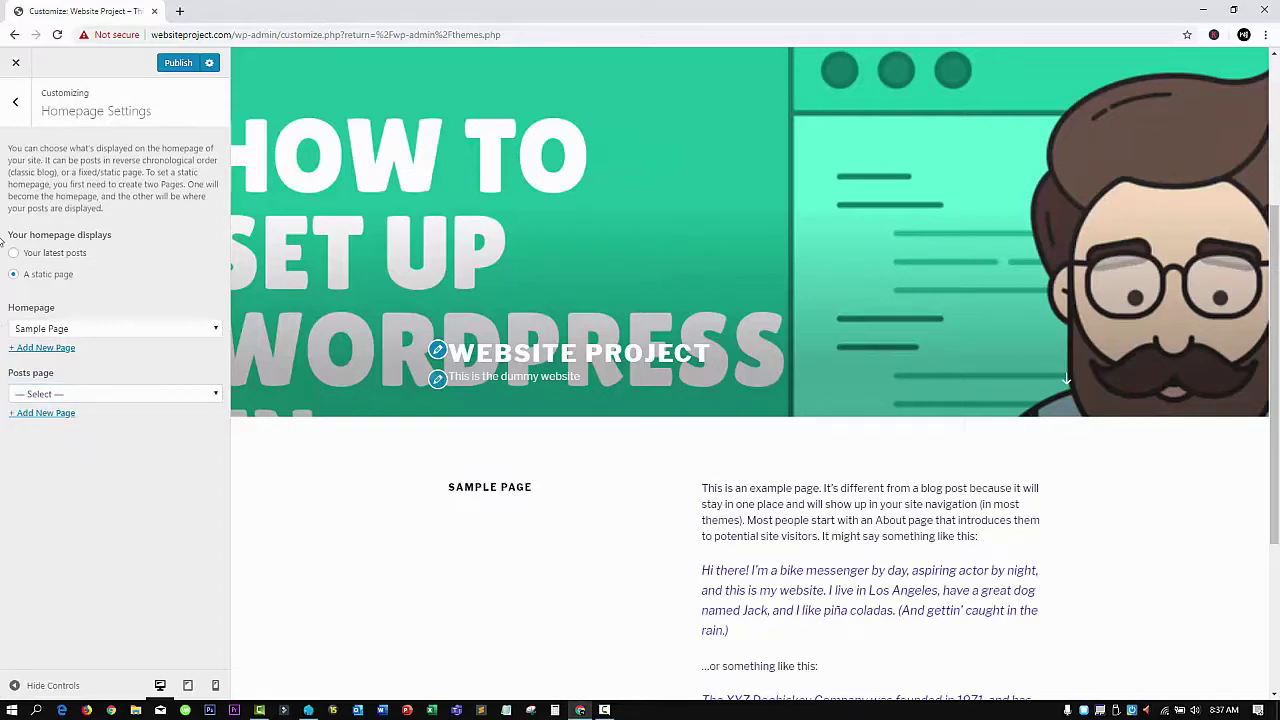
{"action": "left_click", "coordinate": [20, 115]}
{"action": "left_click", "coordinate": [60, 378]}
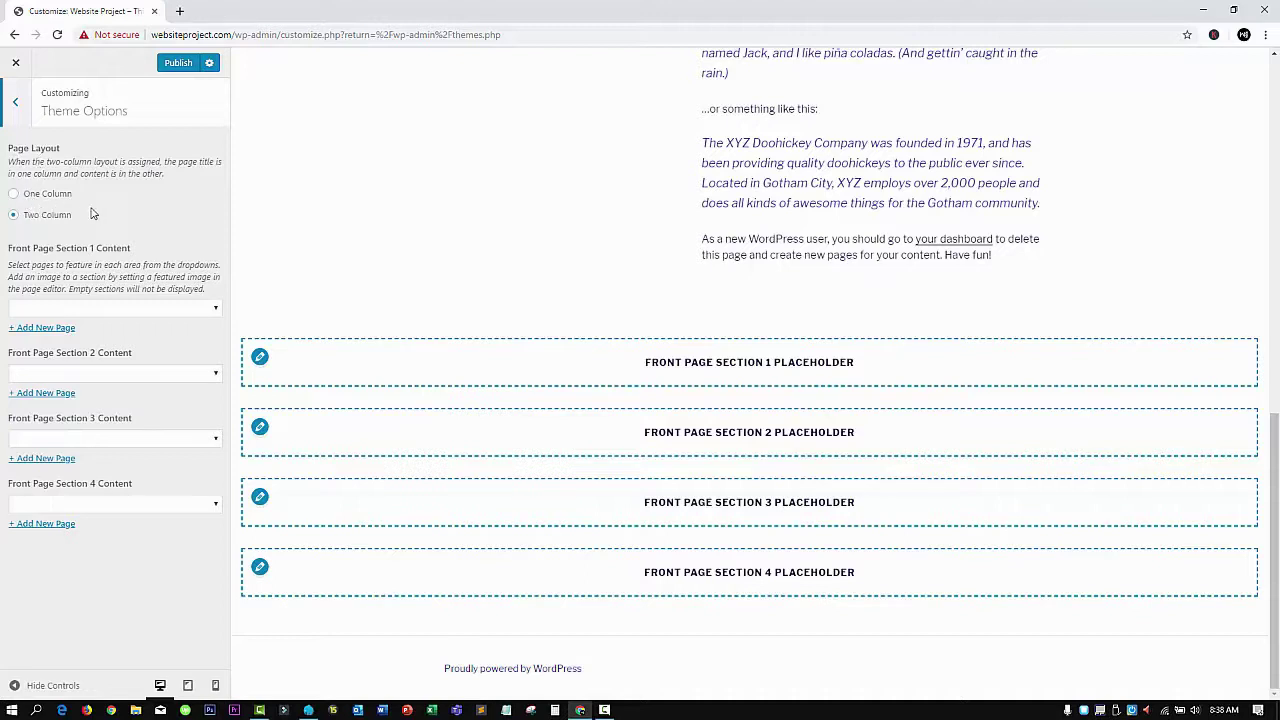
Check the page choices for Front Page Sections 1 and 2 without selecting any, then return to the main sections
{"action": "left_click", "coordinate": [136, 312]}
{"action": "left_click", "coordinate": [136, 312]}
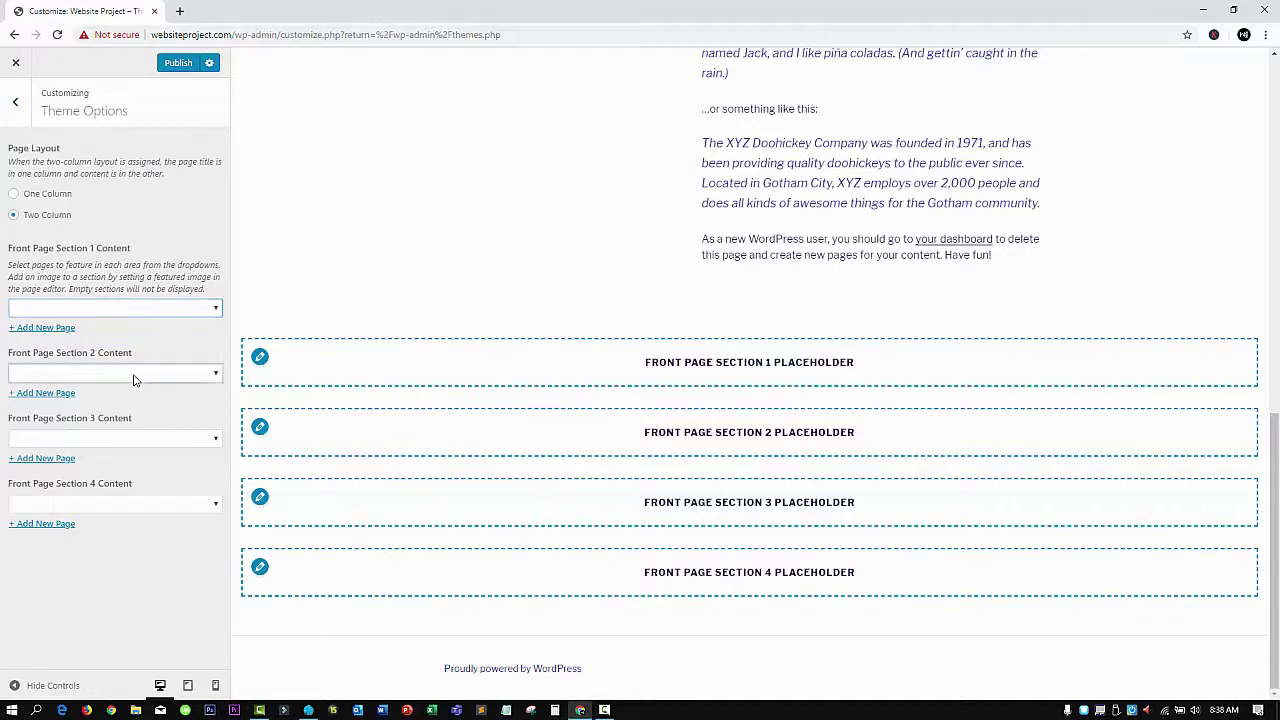
{"action": "left_click", "coordinate": [135, 377]}
{"action": "left_click", "coordinate": [135, 377]}
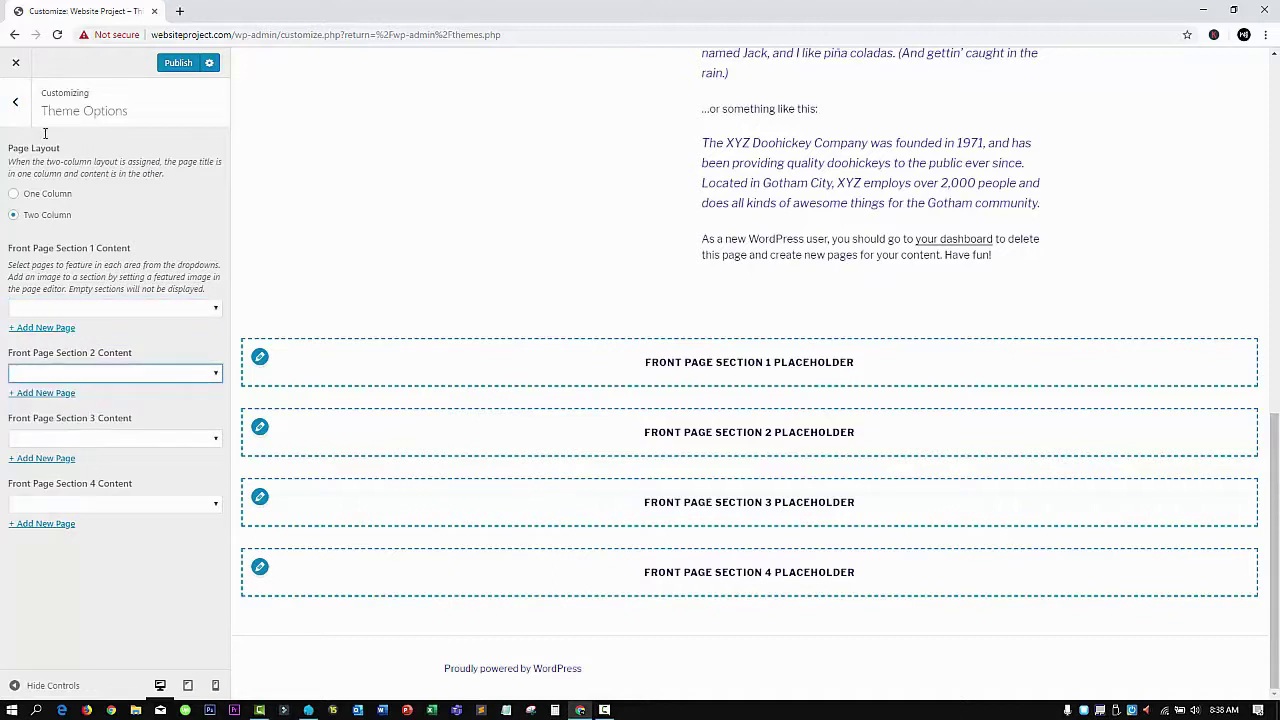
{"action": "left_click", "coordinate": [20, 104]}
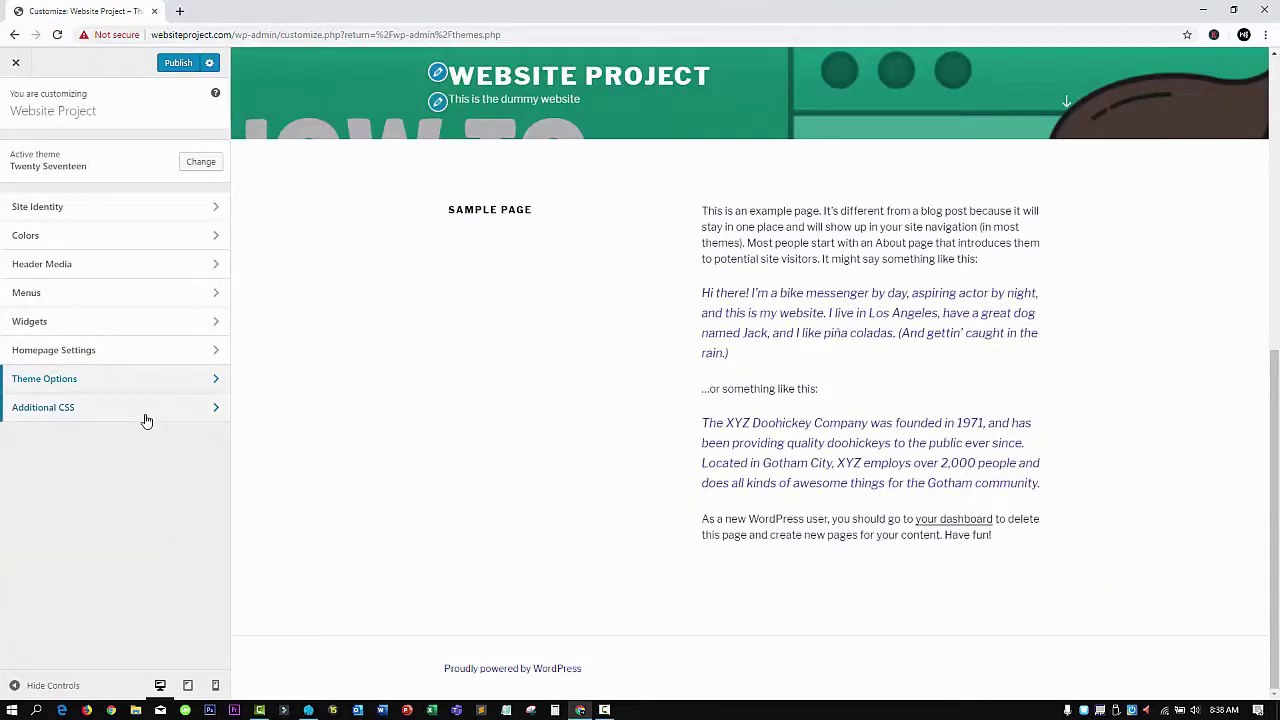
Draft Additional CSS: a rule with color:red; and the opening of a #new rule
{"action": "left_click", "coordinate": [146, 419]}
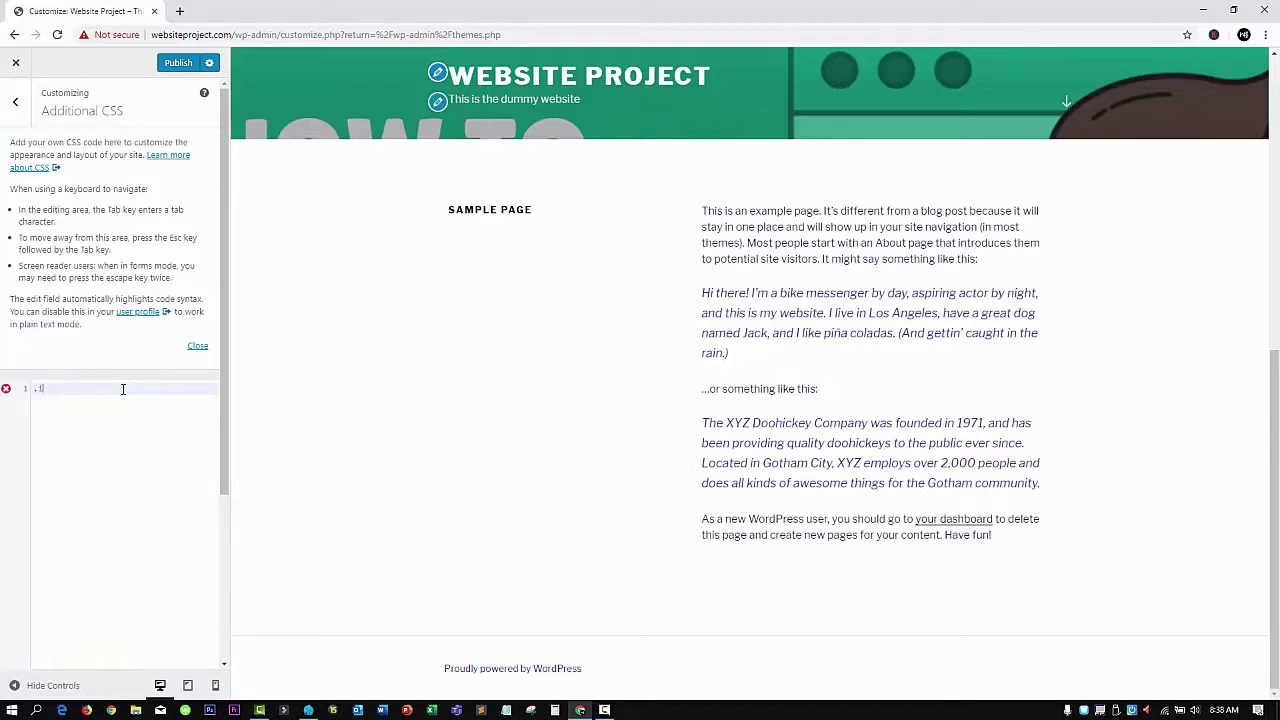
{"action": "type", "text": "{"}
{"action": "key", "text": "Return"}
{"action": "type", "text": "color:red;"}
{"action": "key", "text": "Return"}
{"action": "key", "text": "Return"}
{"action": "type", "text": "}"}
{"action": "key", "text": "Return"}
{"action": "type", "text": "#"}
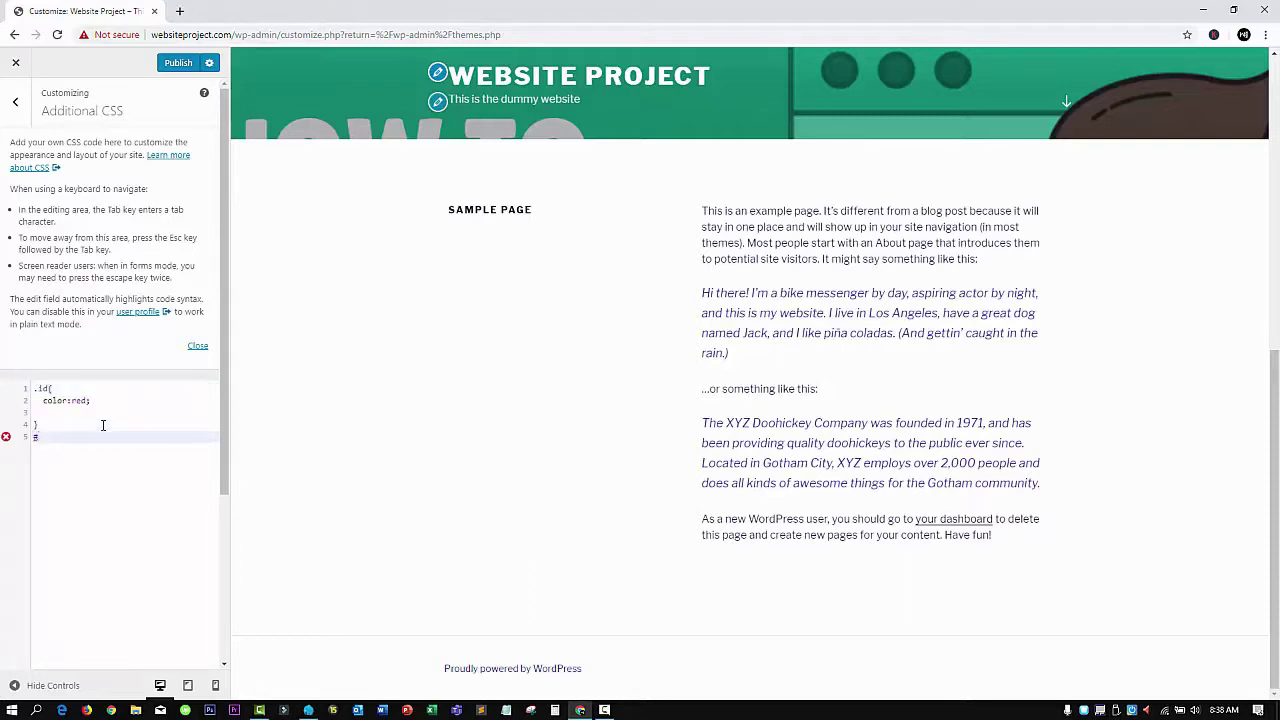
{"action": "type", "text": "new{"}
{"action": "key", "text": "Return"}
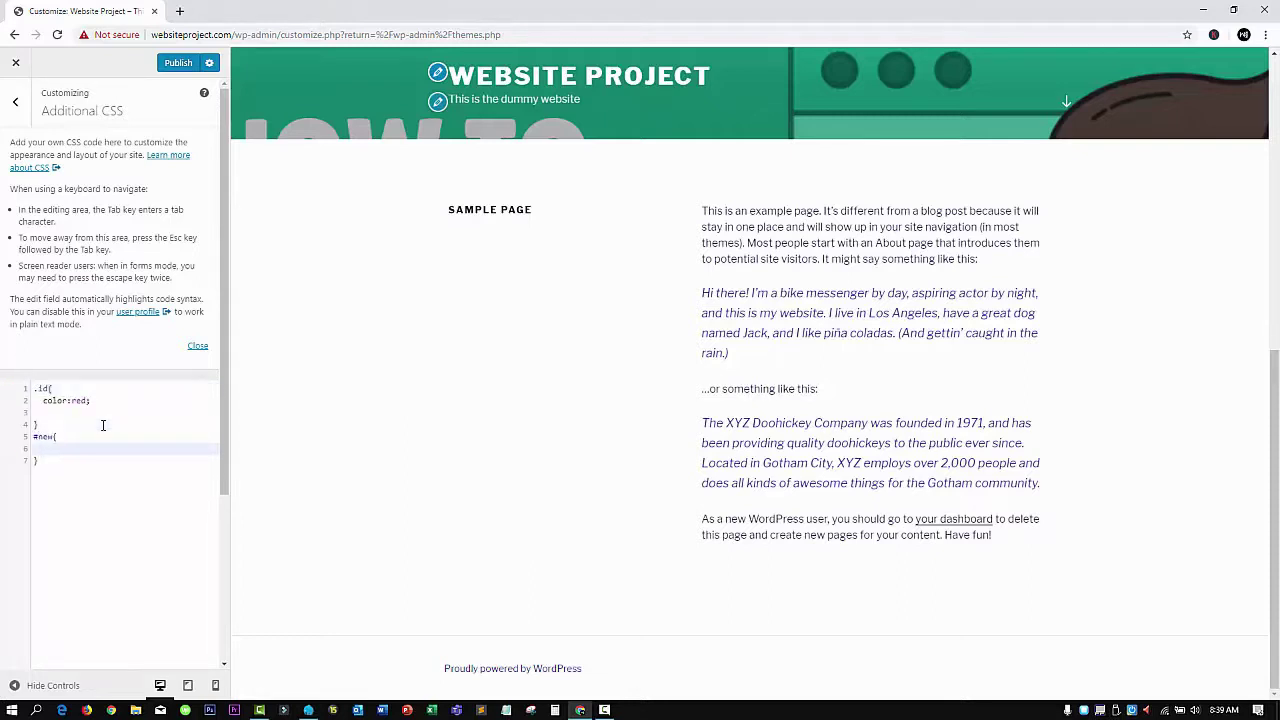
Leave Additional CSS and close the Customizer without saving the changes
{"action": "left_click", "coordinate": [15, 101]}
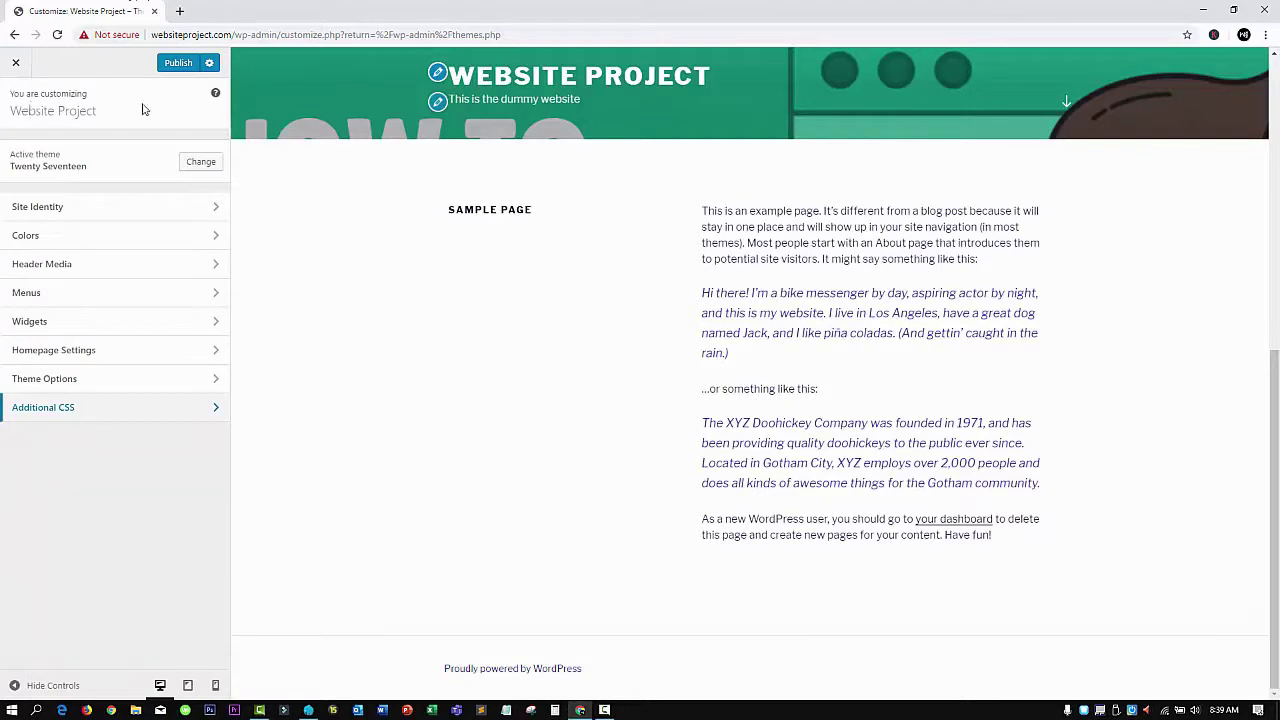
{"action": "left_click", "coordinate": [15, 63]}
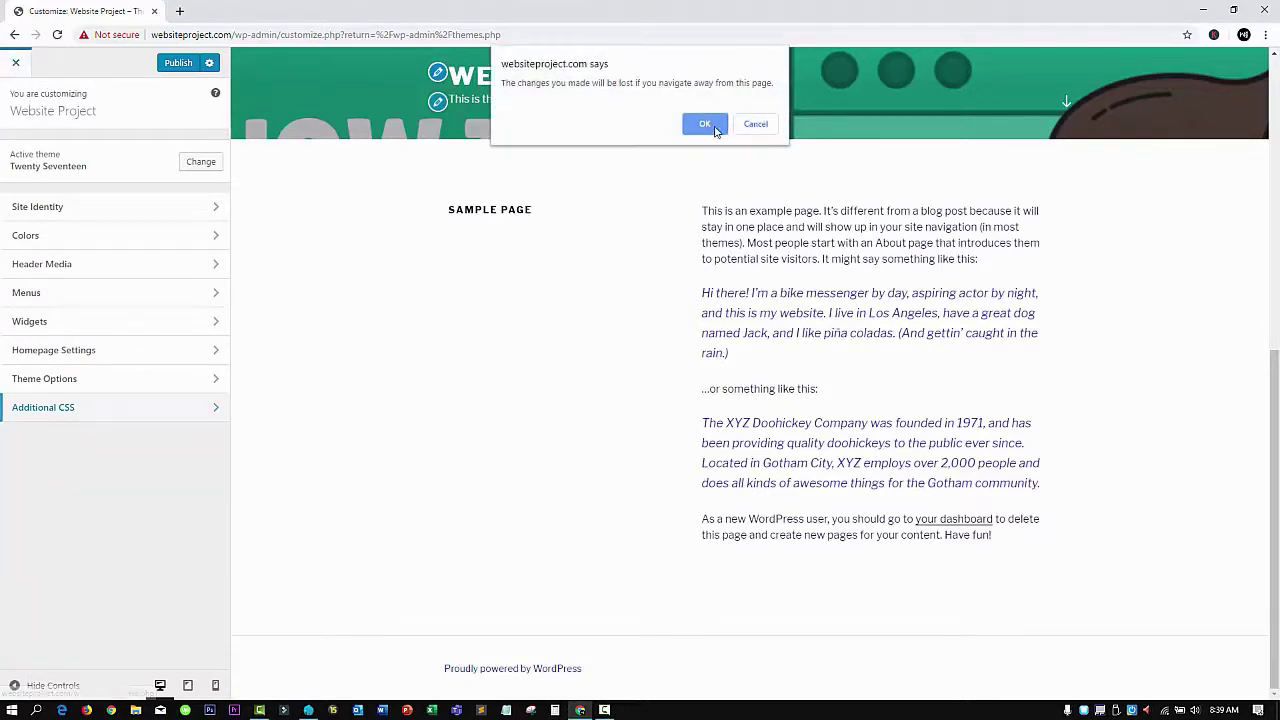
{"action": "left_click", "coordinate": [700, 120]}
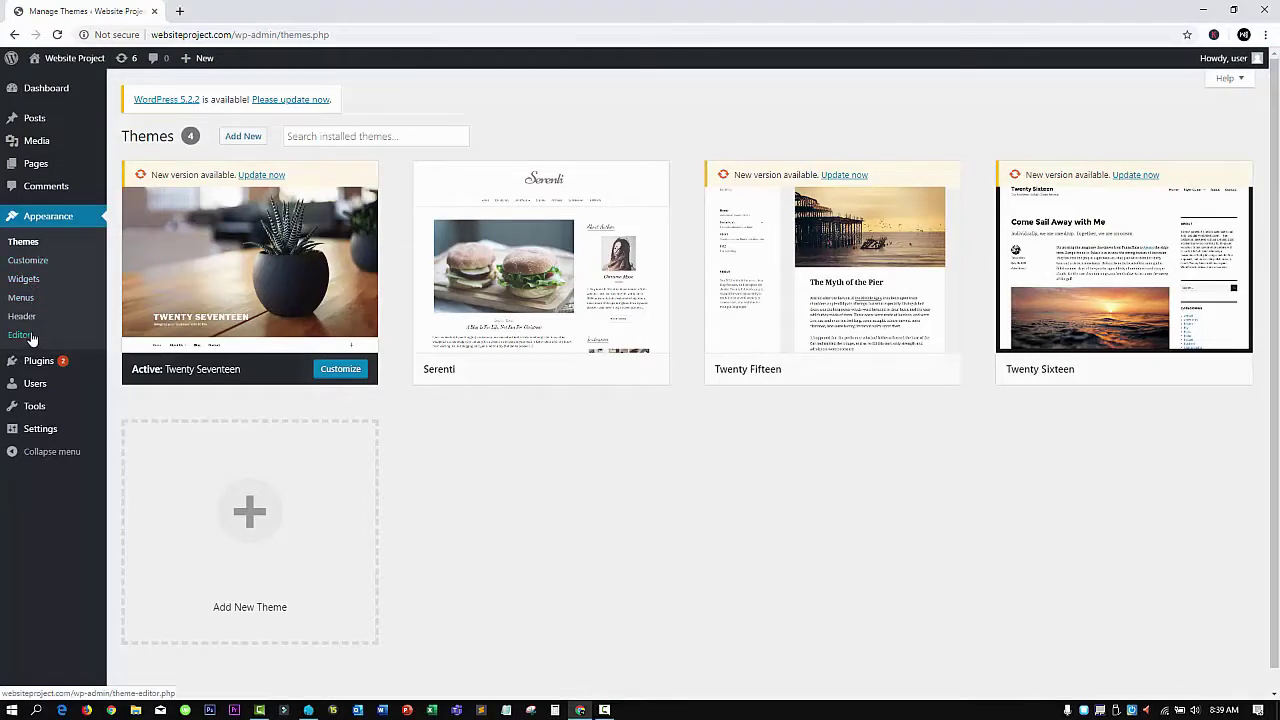
Look through the Twenty Seventeen theme files in the theme editor, then go to Installed Plugins
{"action": "left_click", "coordinate": [20, 340]}
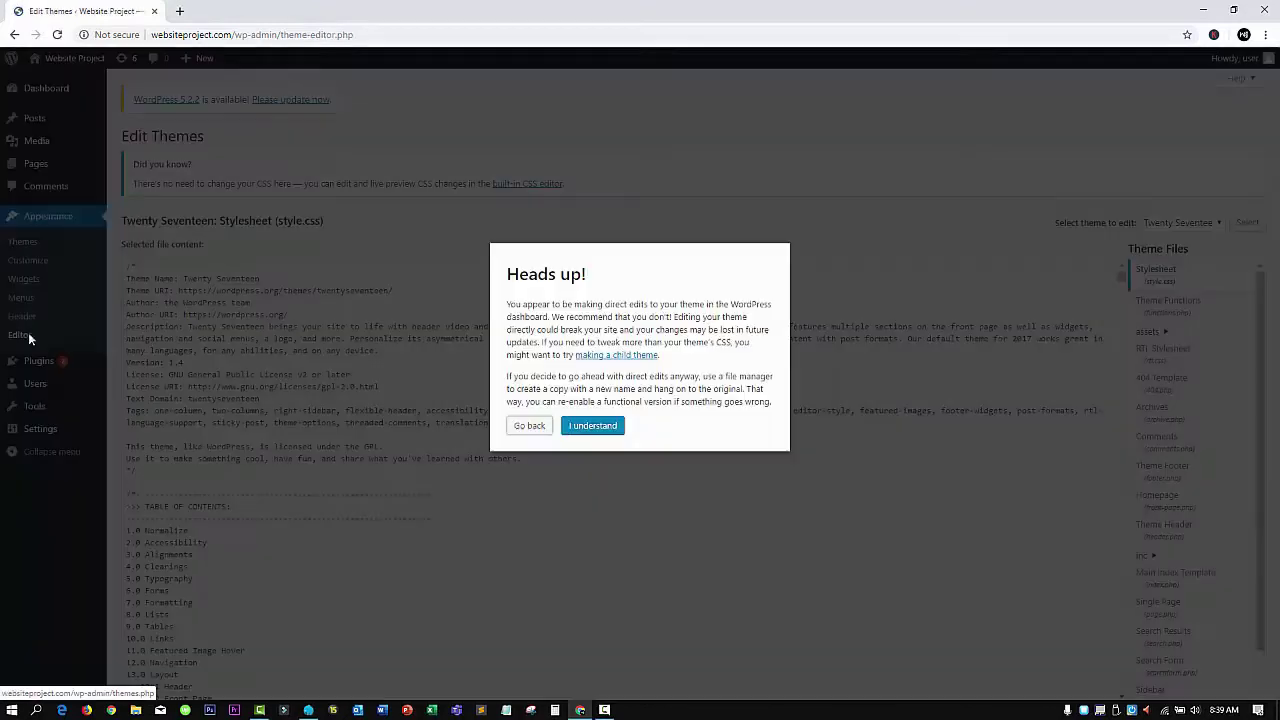
{"action": "left_click", "coordinate": [584, 430]}
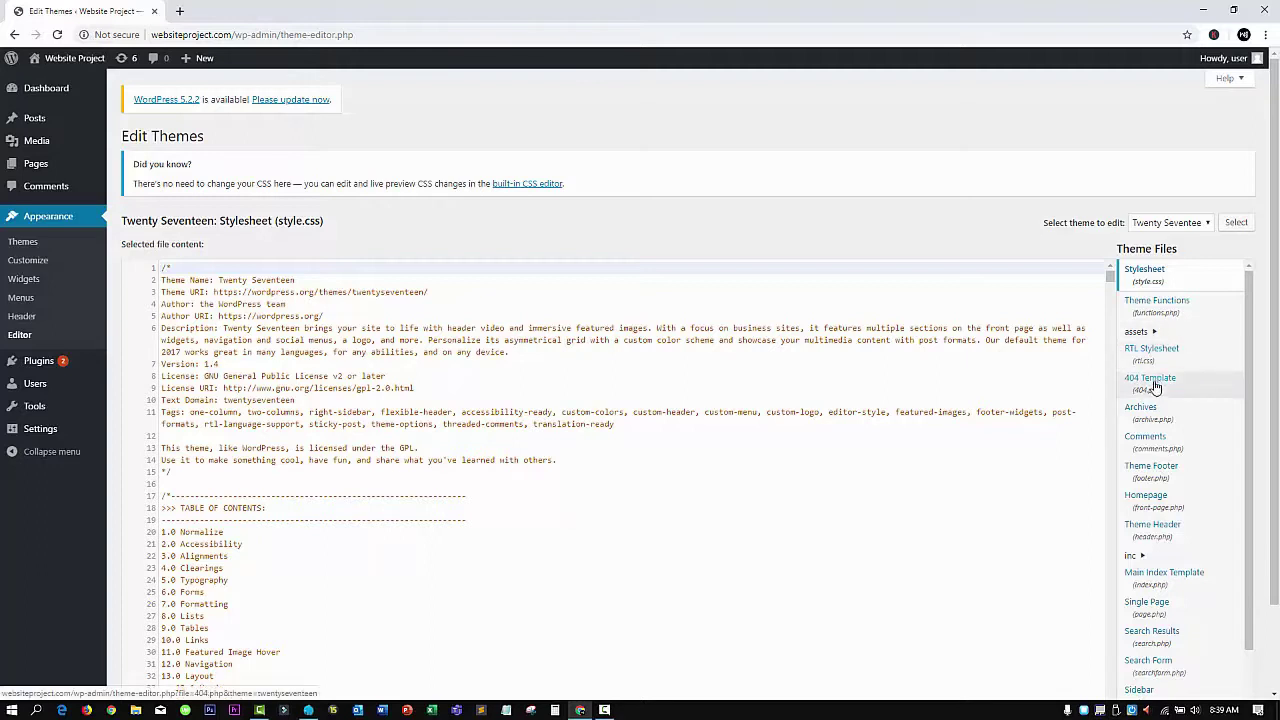
{"action": "scroll", "coordinate": [600, 380], "scroll_direction": "down", "scroll_amount": 3}
{"action": "mouse_move", "coordinate": [24, 350]}
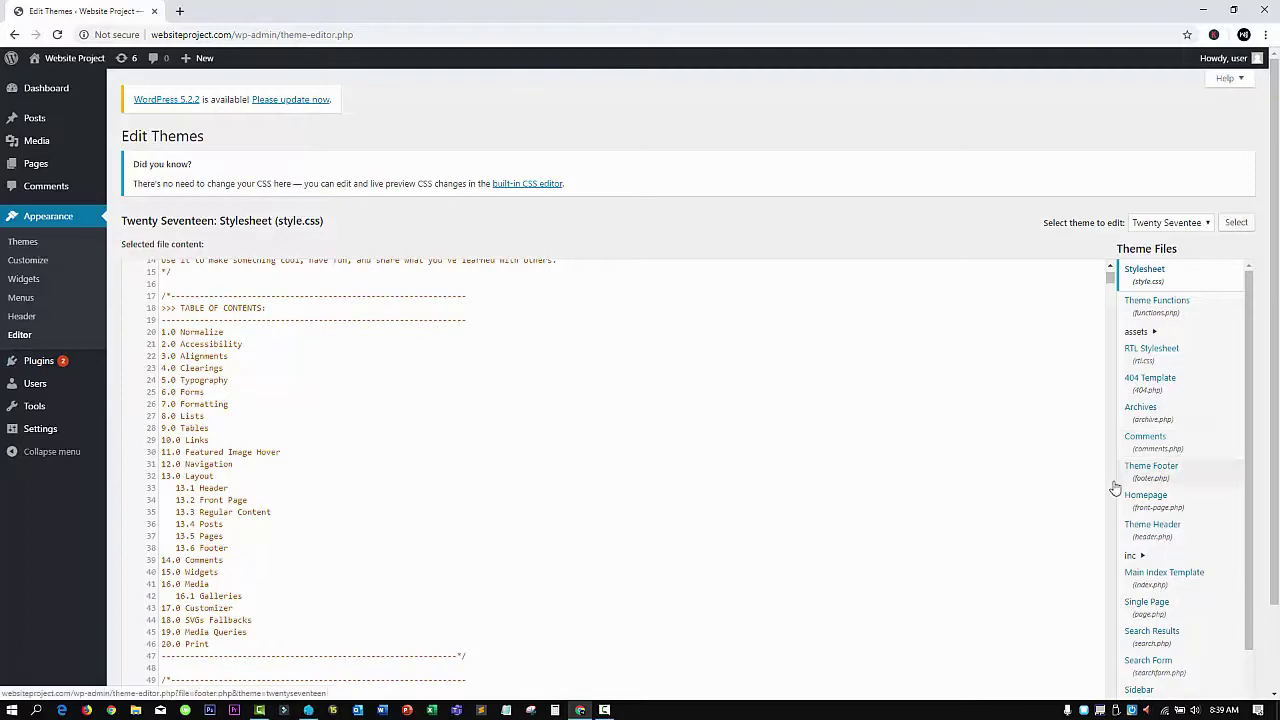
{"action": "scroll", "coordinate": [1186, 406], "scroll_direction": "down", "scroll_amount": 5}
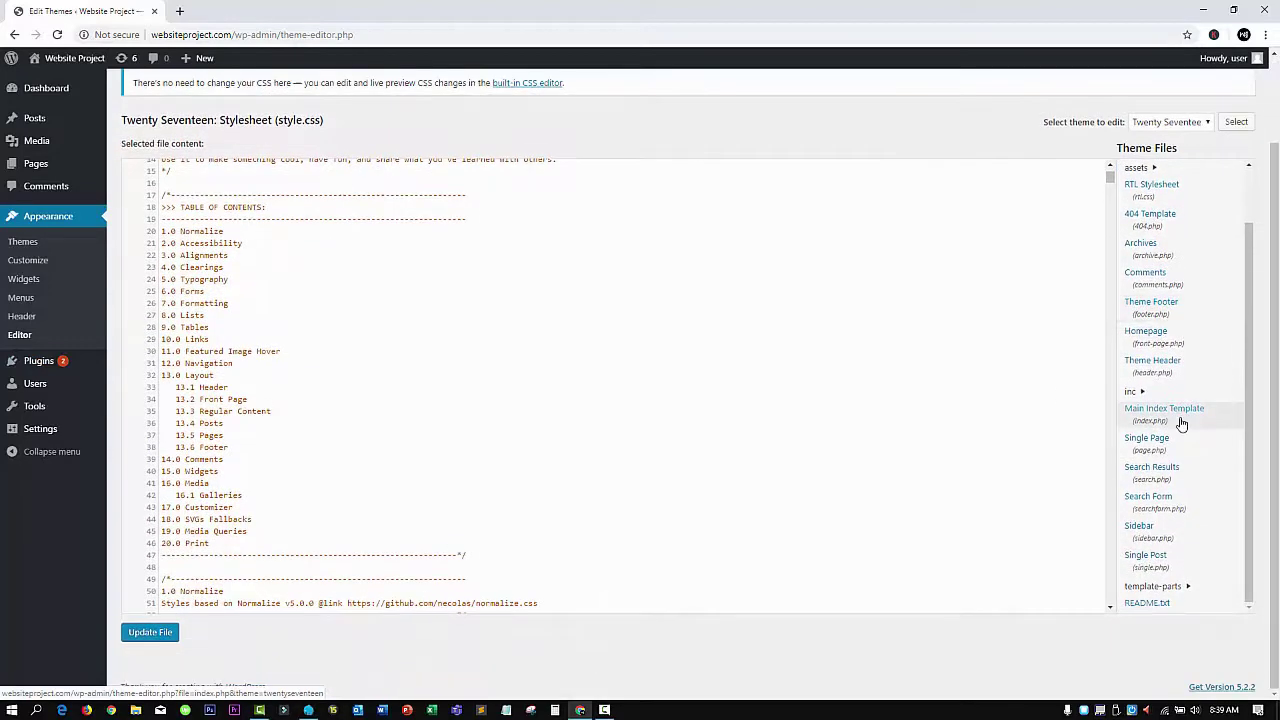
{"action": "left_click", "coordinate": [32, 361]}
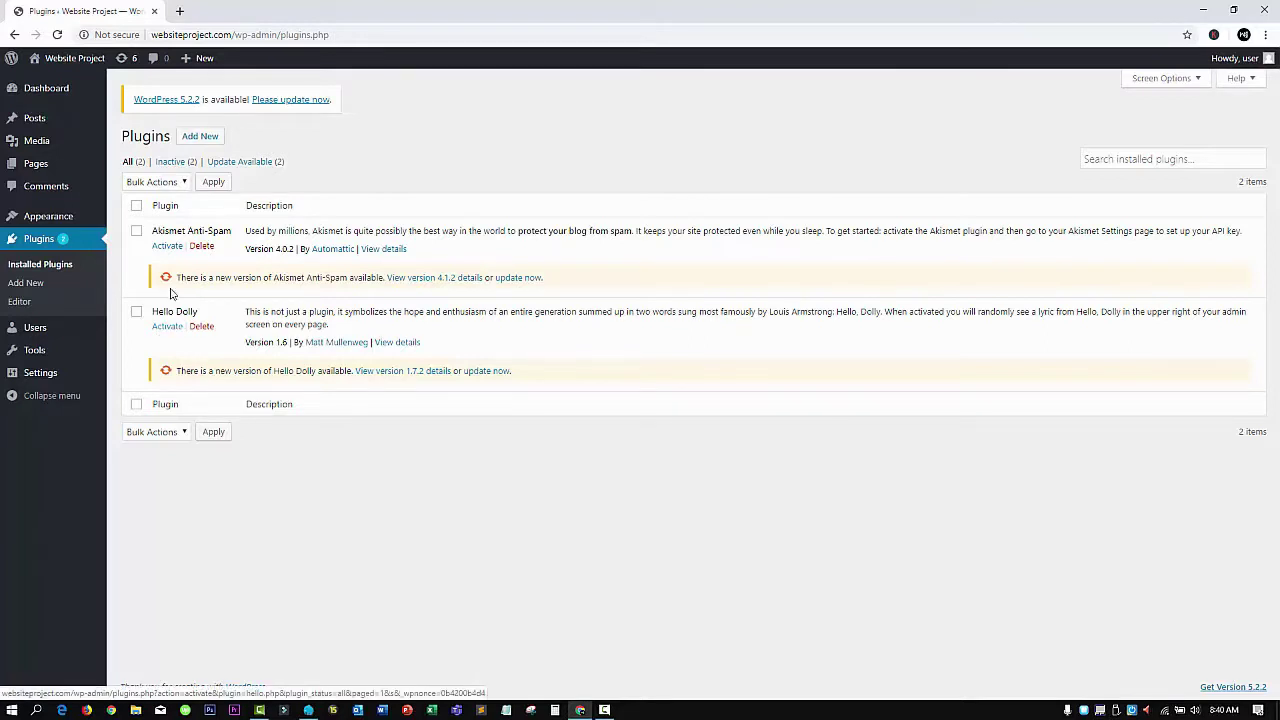
On Add Plugins, search the plugin directory for 'ccntact 7'
{"action": "left_click", "coordinate": [200, 140]}
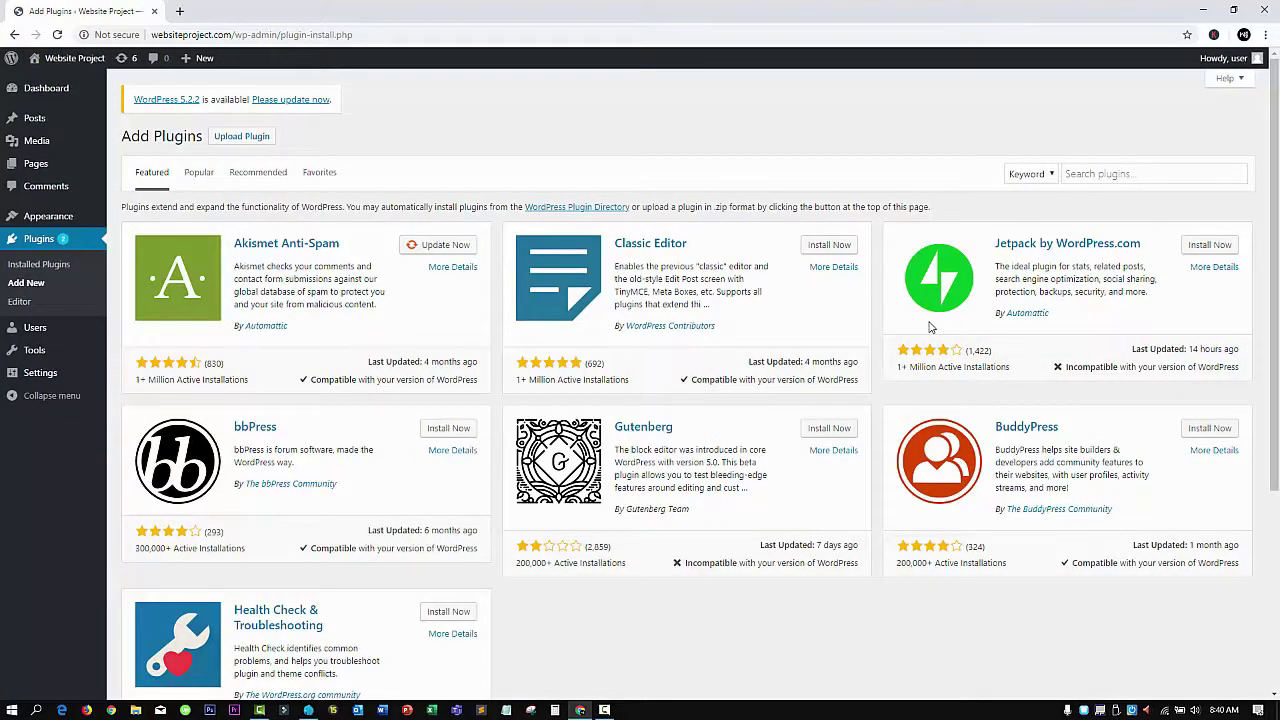
{"action": "left_click", "coordinate": [1128, 174]}
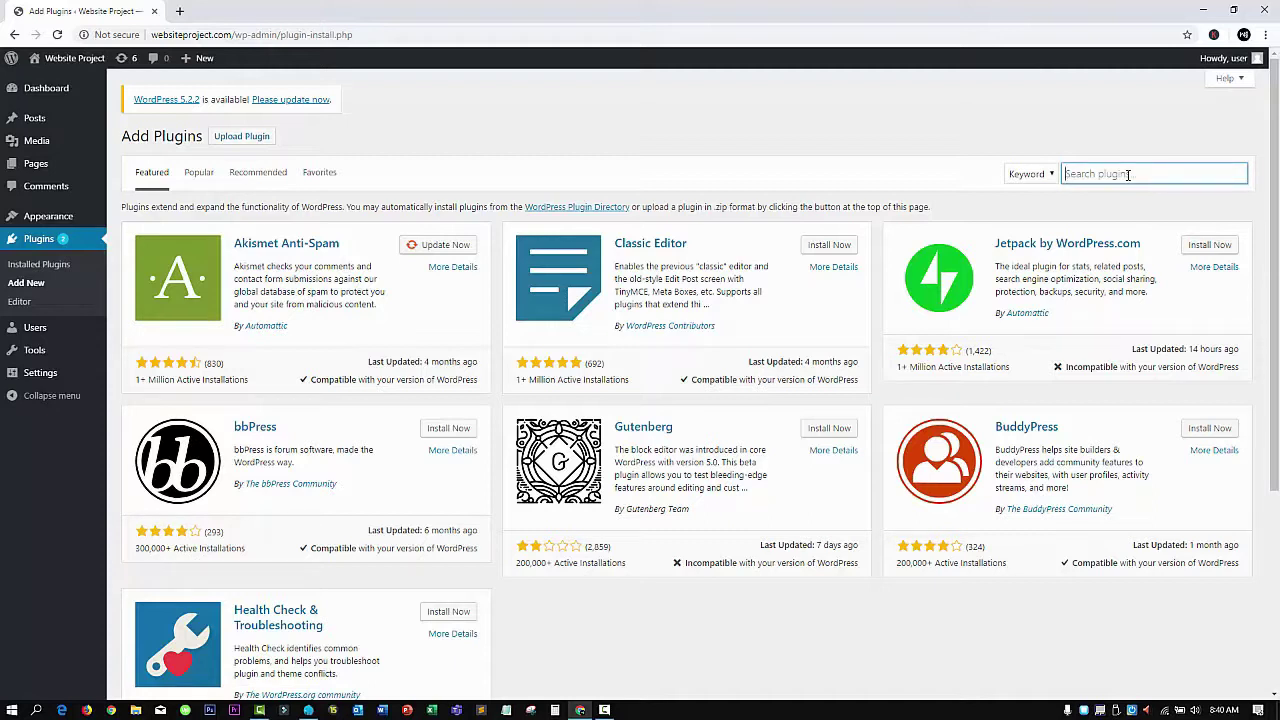
{"action": "type", "text": "cc"}
{"action": "type", "text": "ntact 7"}
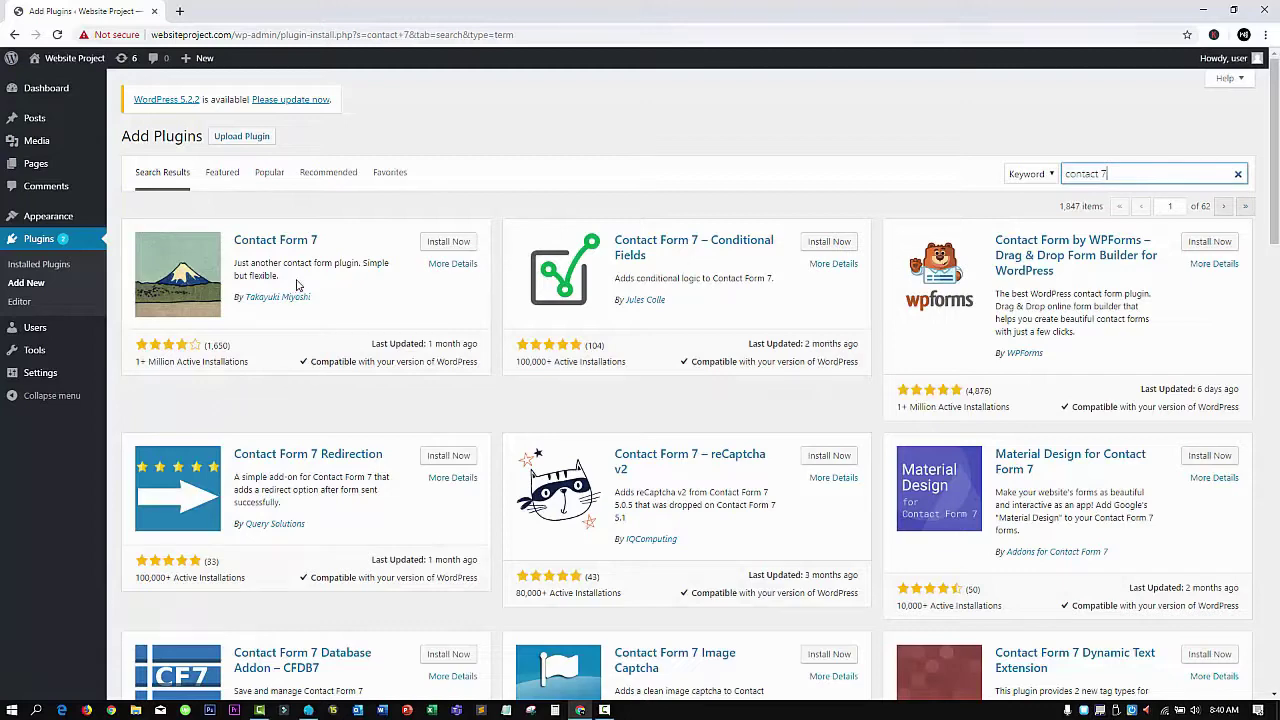
View Contact Form 7's details and install the plugin
{"action": "left_click", "coordinate": [454, 264]}
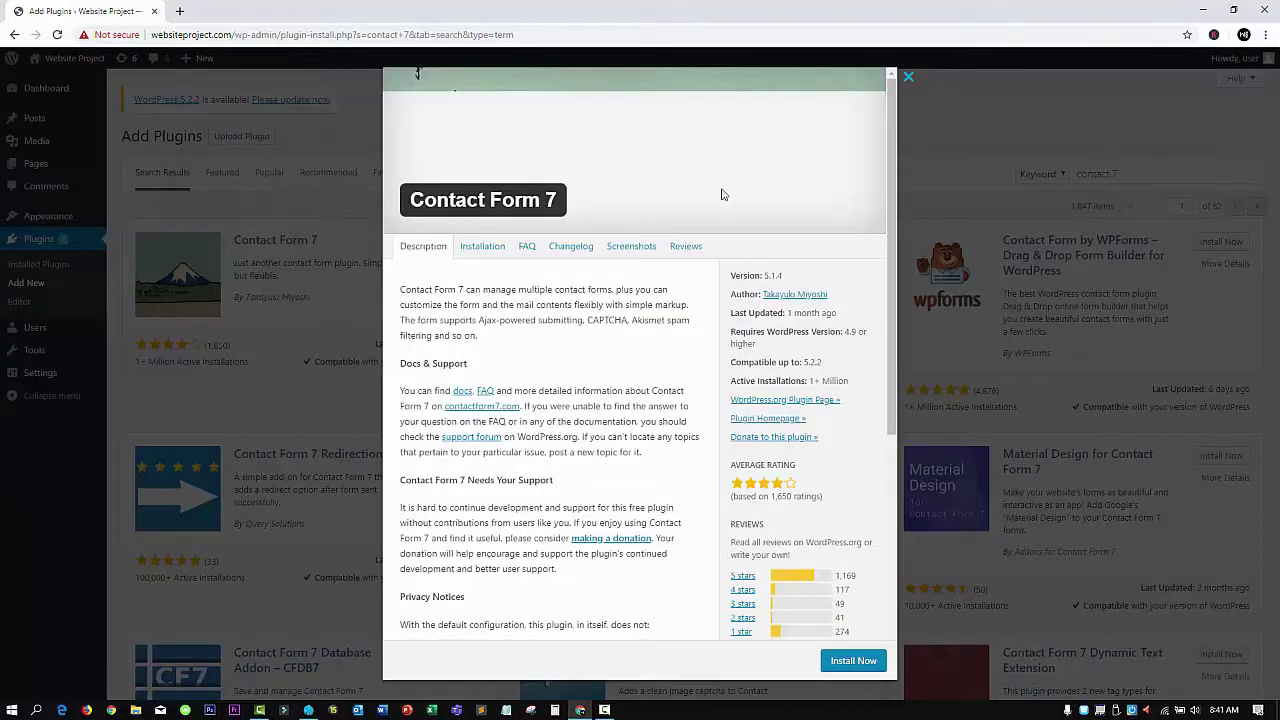
{"action": "scroll", "coordinate": [680, 343], "scroll_direction": "down", "scroll_amount": 5}
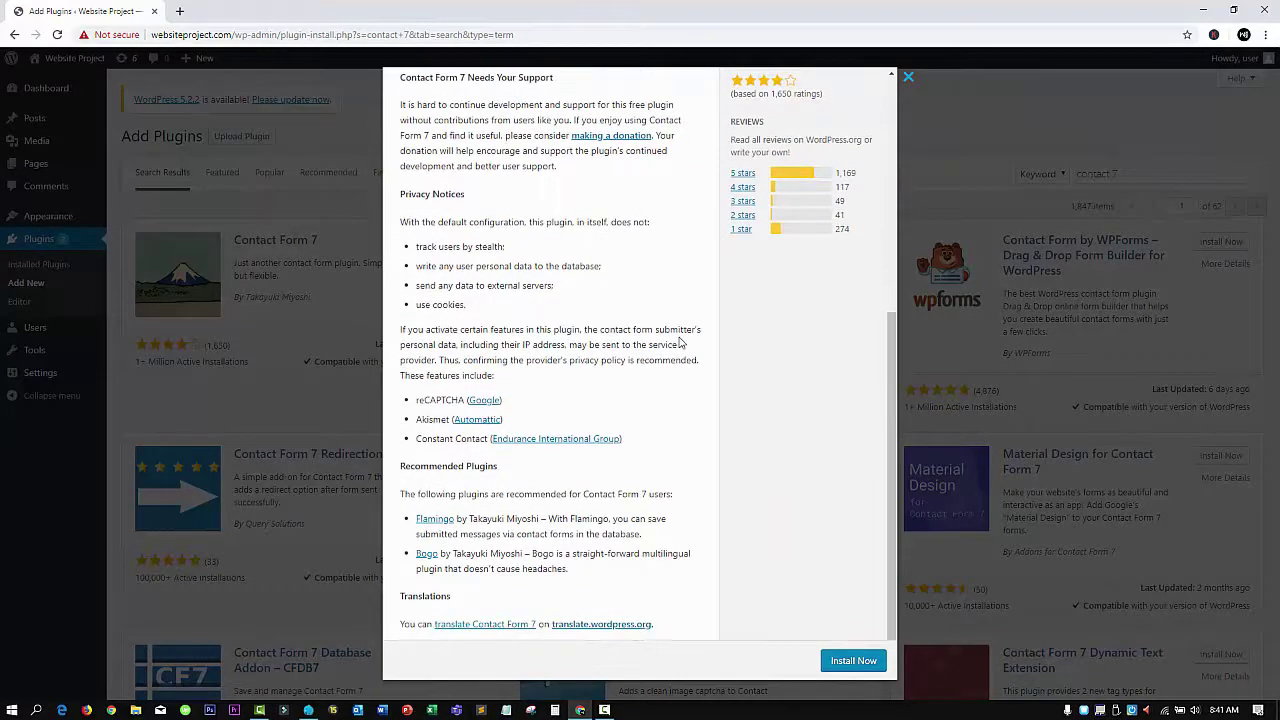
{"action": "scroll", "coordinate": [680, 343], "scroll_direction": "up", "scroll_amount": 10}
{"action": "left_click", "coordinate": [853, 660]}
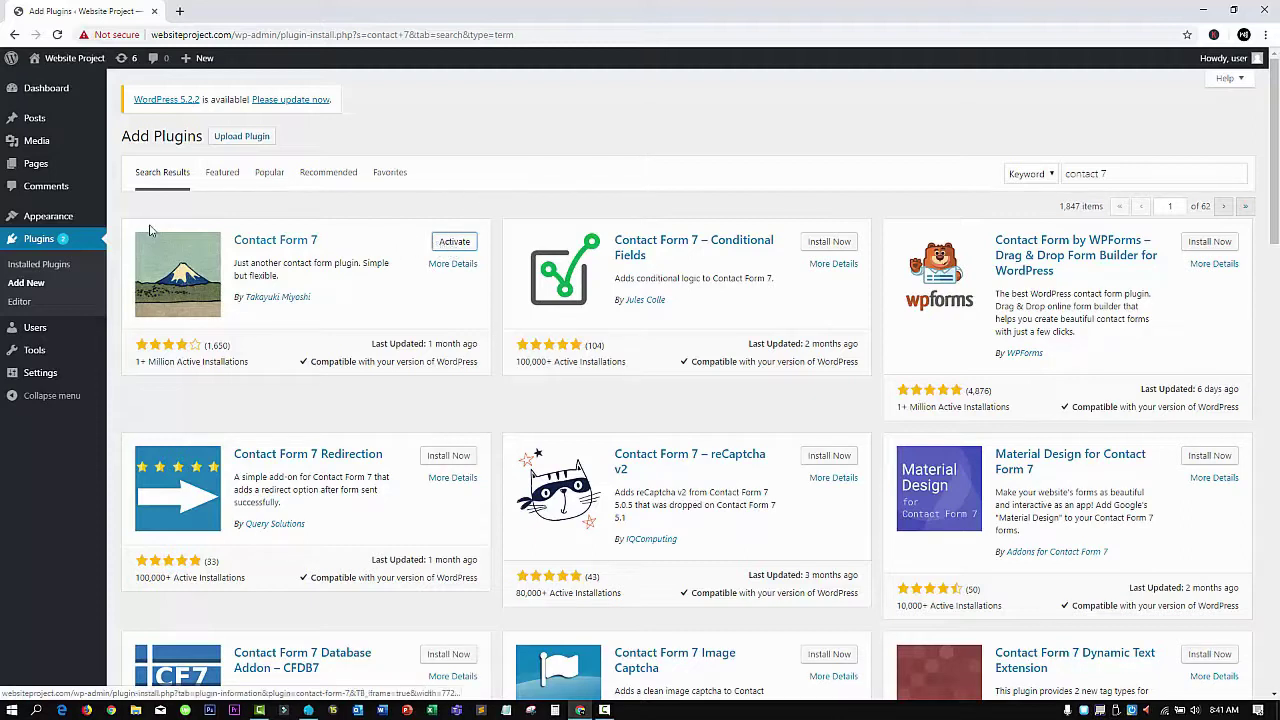
Activate Contact Form 7 5.1.4 on the Plugins page, then go to Users
{"action": "left_click", "coordinate": [40, 240]}
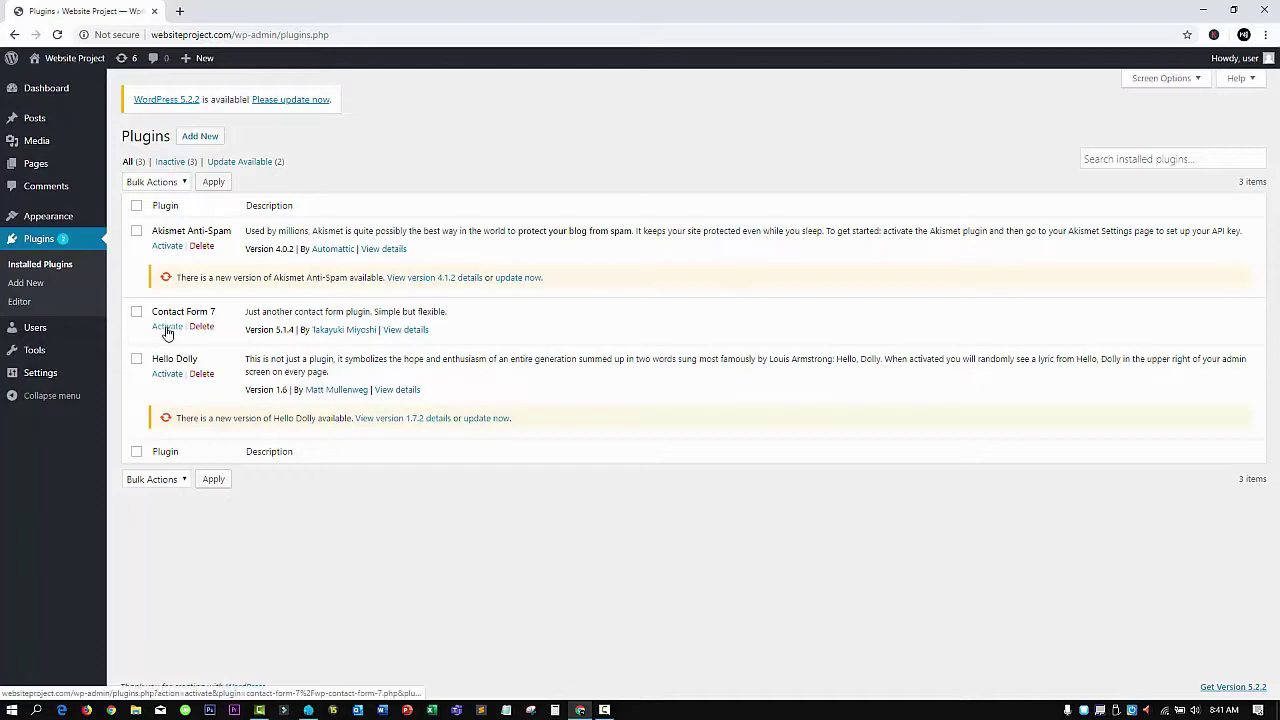
{"action": "left_click", "coordinate": [168, 327]}
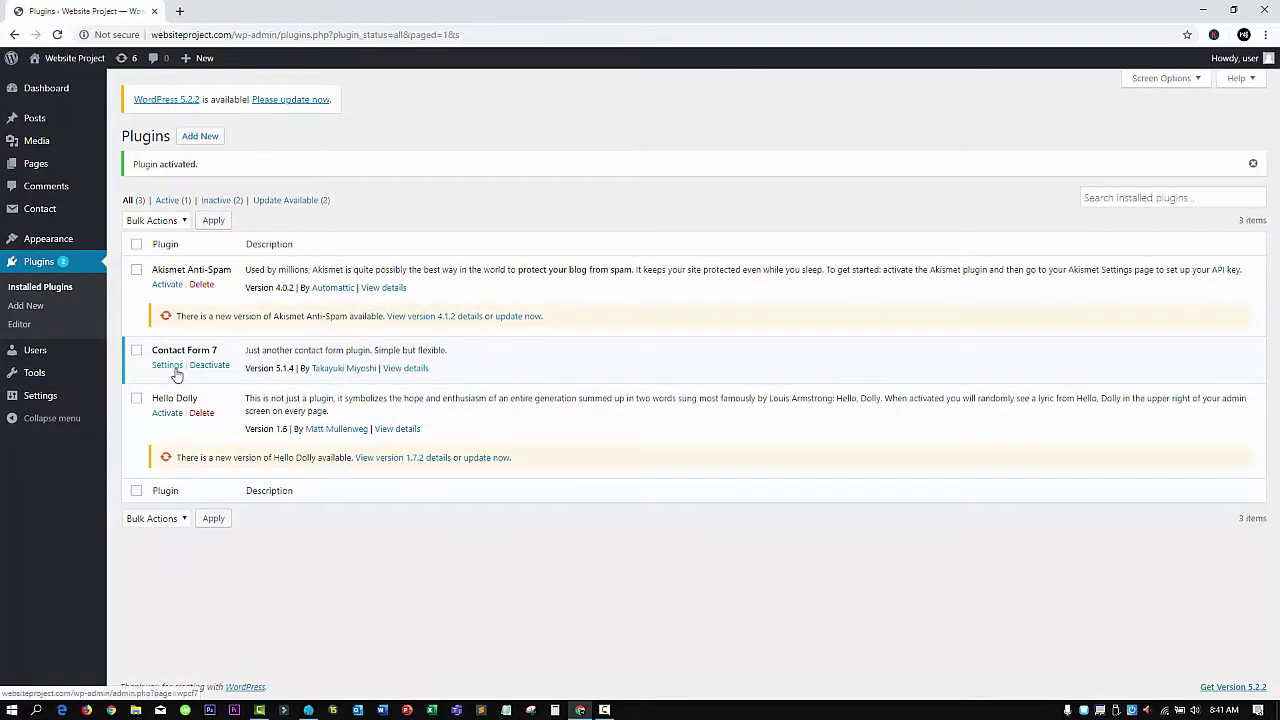
{"action": "mouse_move", "coordinate": [24, 210]}
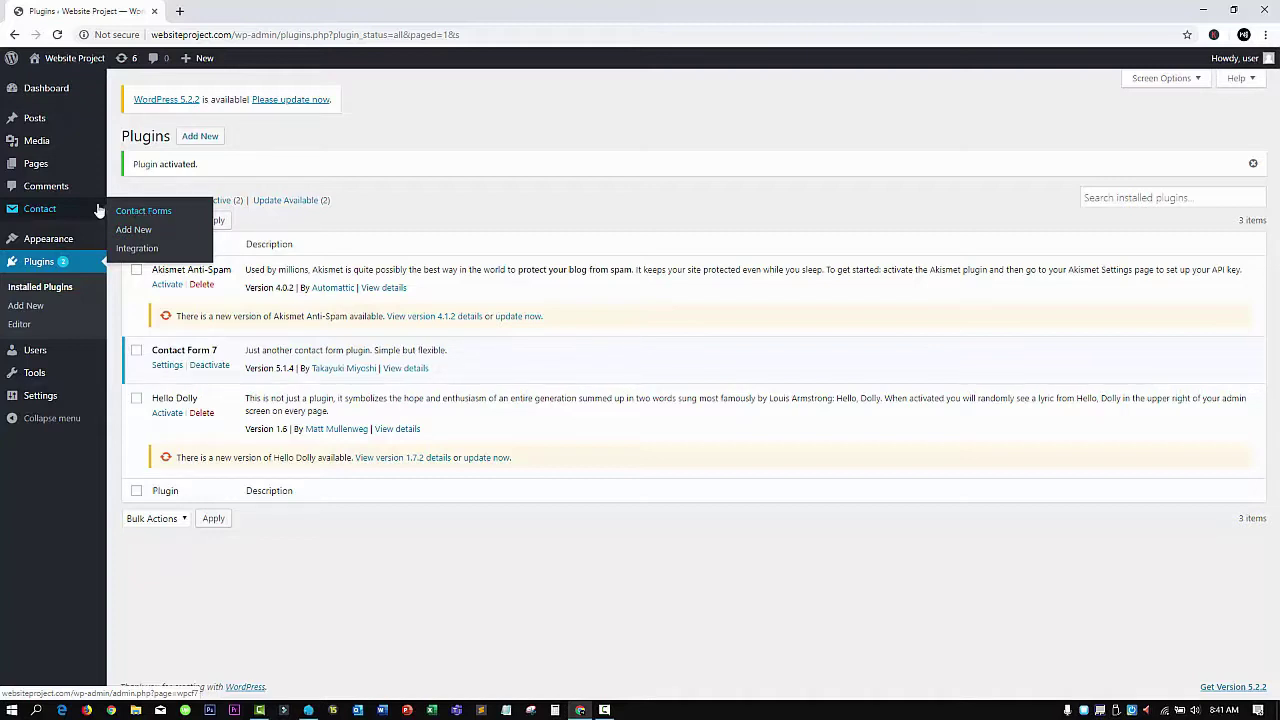
{"action": "mouse_move", "coordinate": [33, 358]}
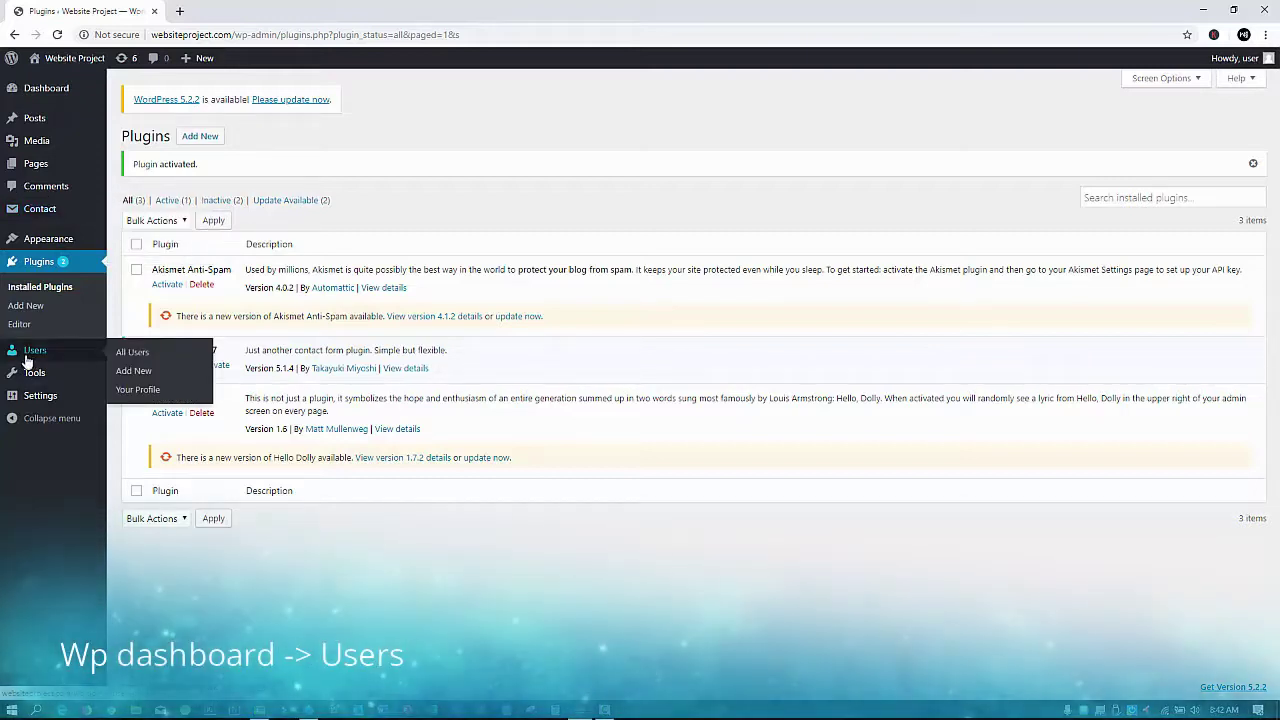
{"action": "left_click", "coordinate": [26, 358]}
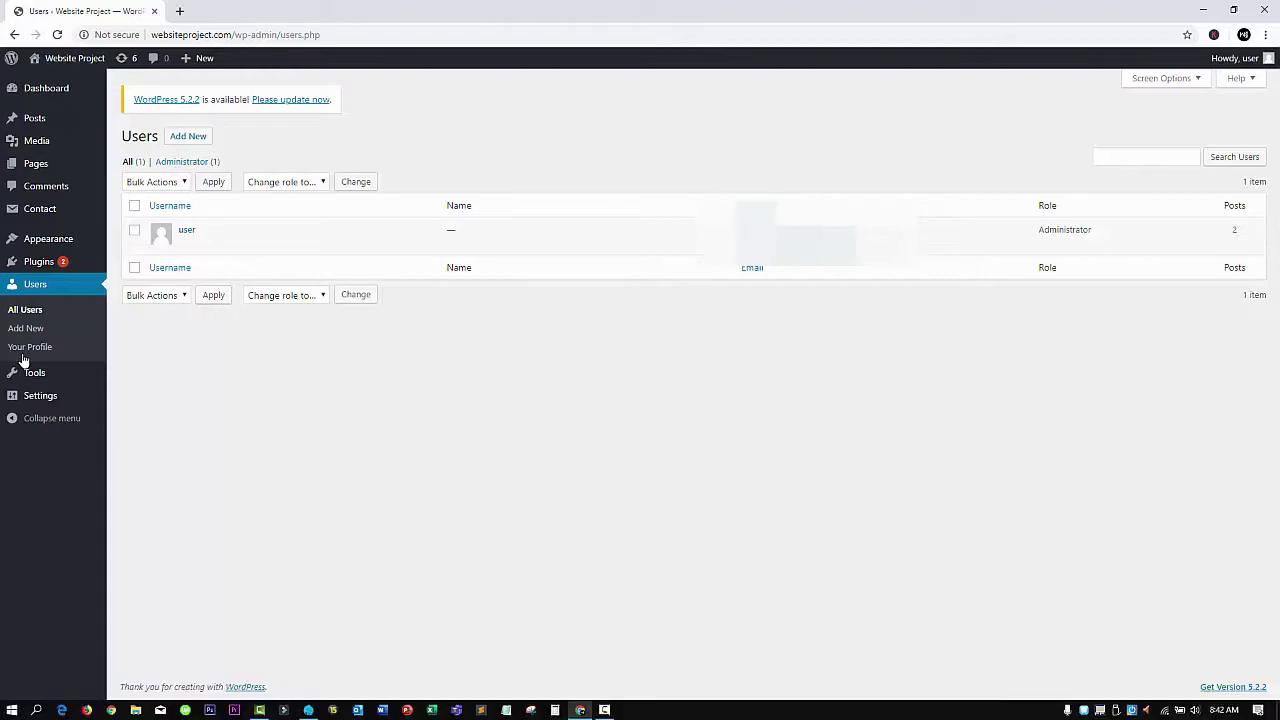
Check the Add New User form and its Role choices, then go to Your Profile
{"action": "left_click", "coordinate": [196, 137]}
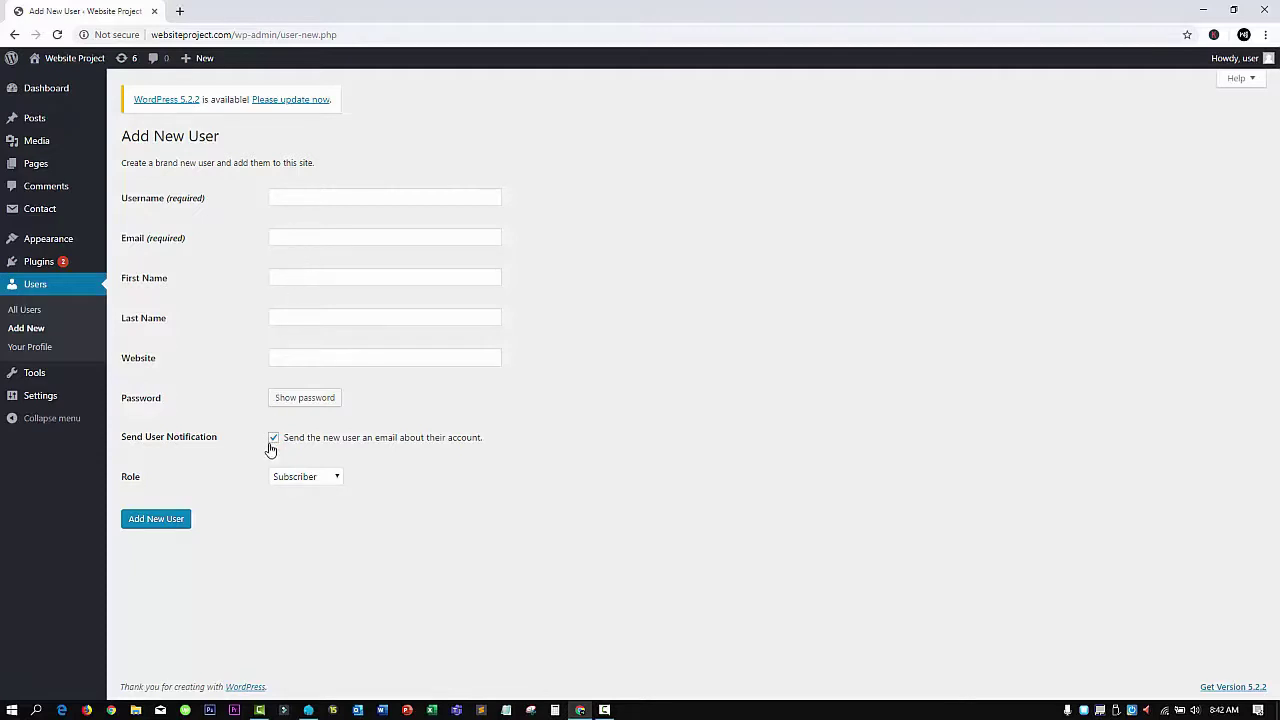
{"action": "left_click", "coordinate": [320, 480]}
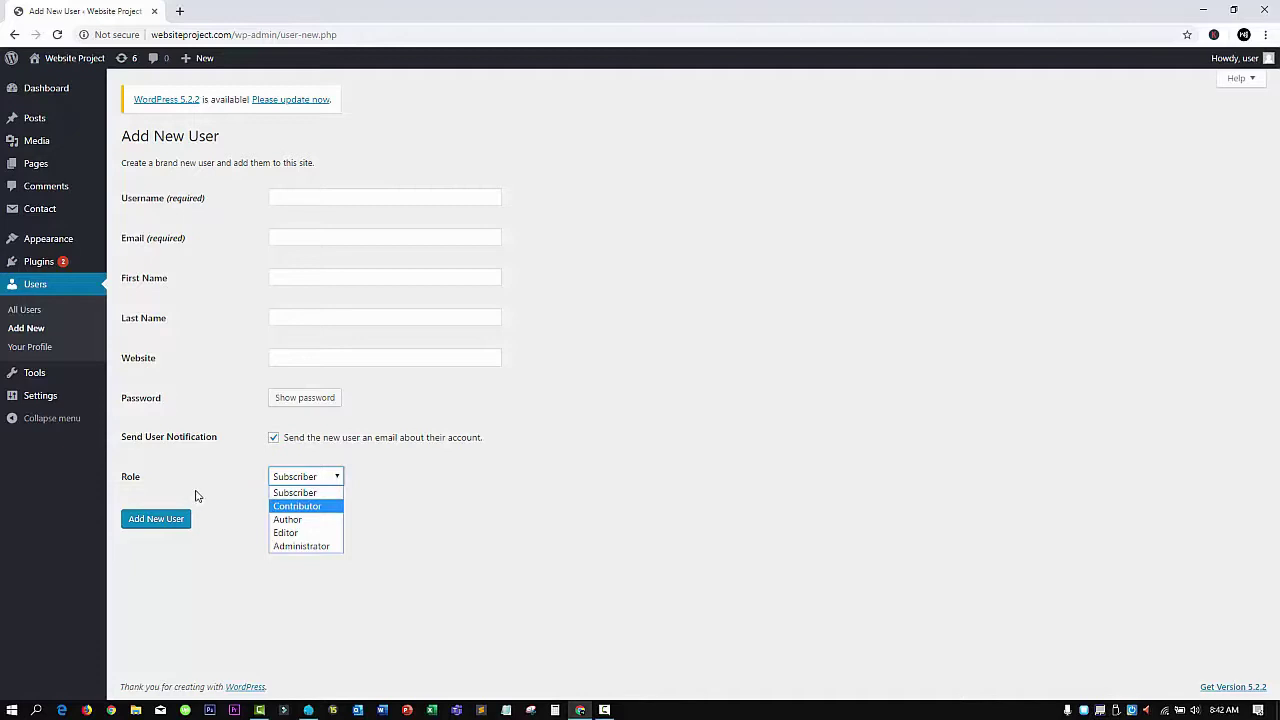
{"action": "left_click", "coordinate": [32, 347]}
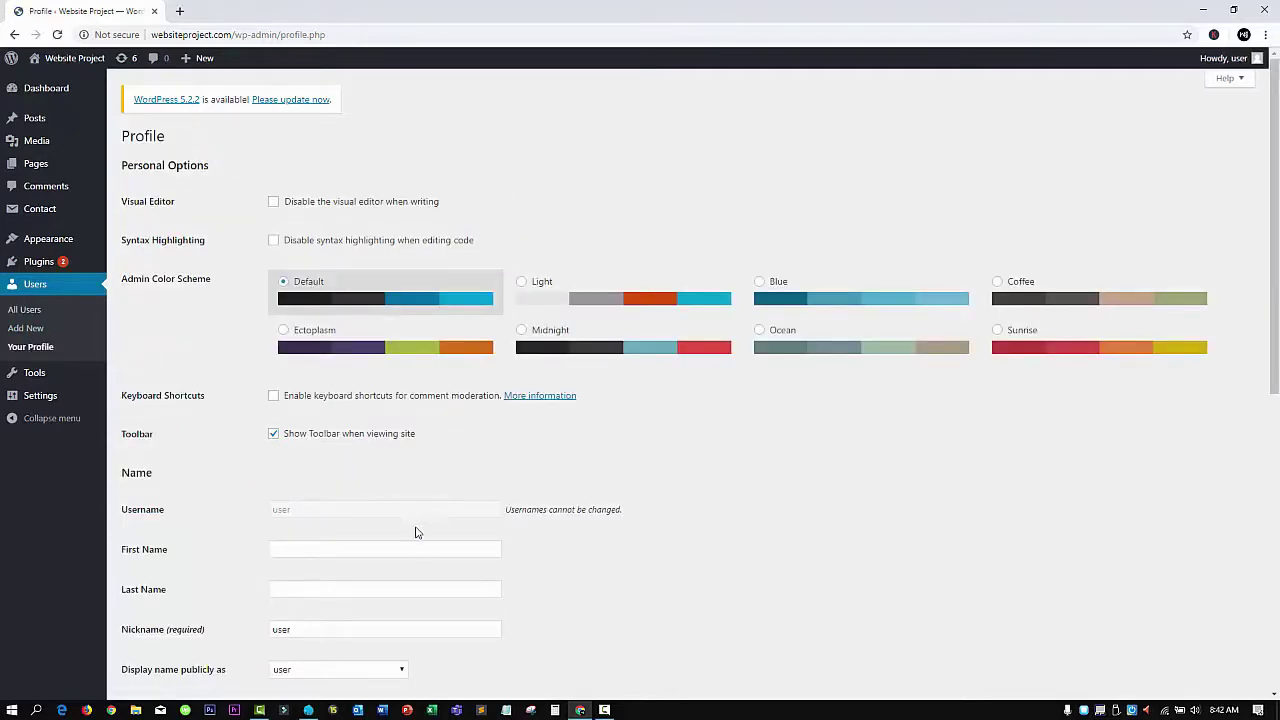
Scroll the profile options down to Account Management, then go to the Tools page
{"action": "scroll", "coordinate": [418, 533], "scroll_direction": "down", "scroll_amount": 2}
{"action": "scroll", "coordinate": [371, 420], "scroll_direction": "down", "scroll_amount": 3}
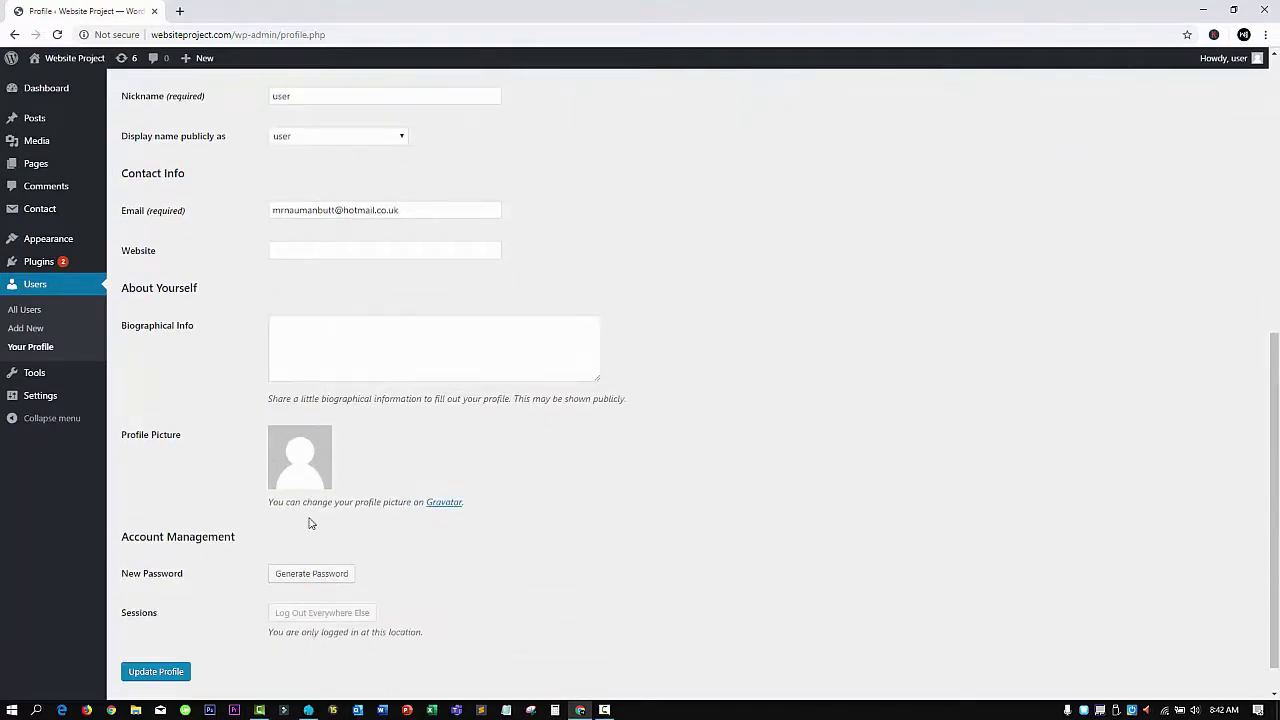
{"action": "left_click", "coordinate": [34, 374]}
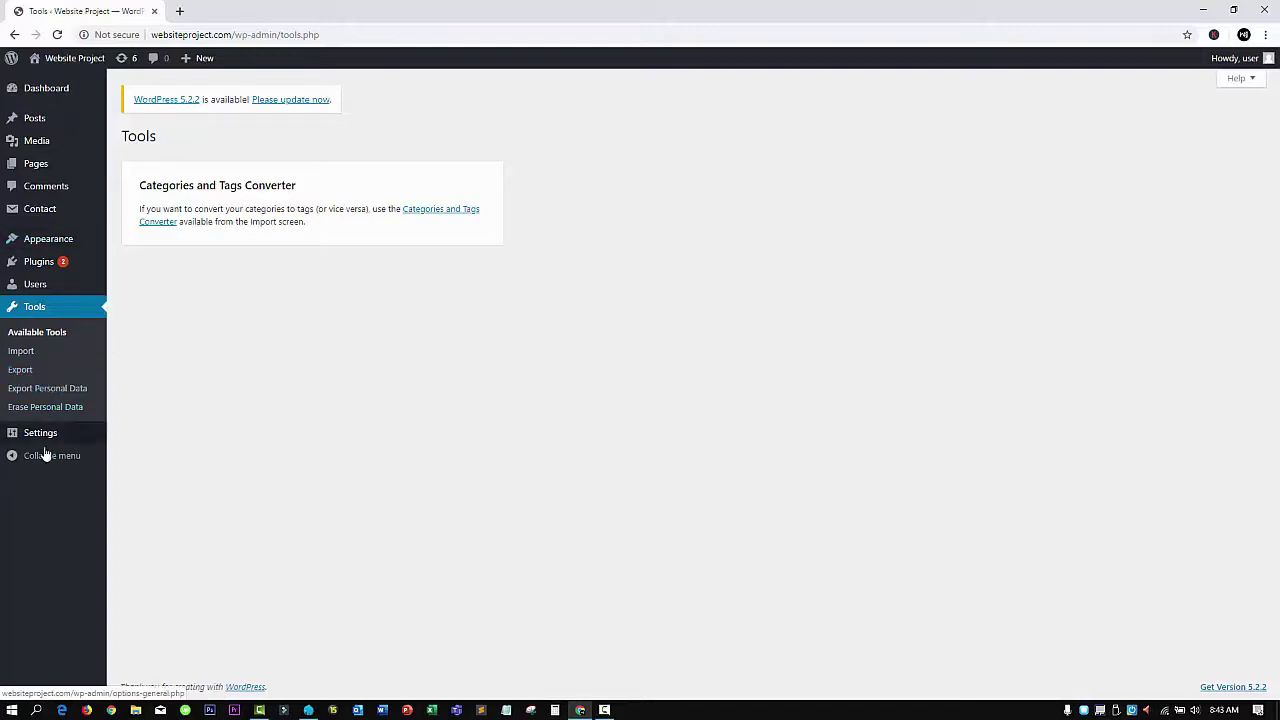
{"action": "mouse_move", "coordinate": [43, 438]}
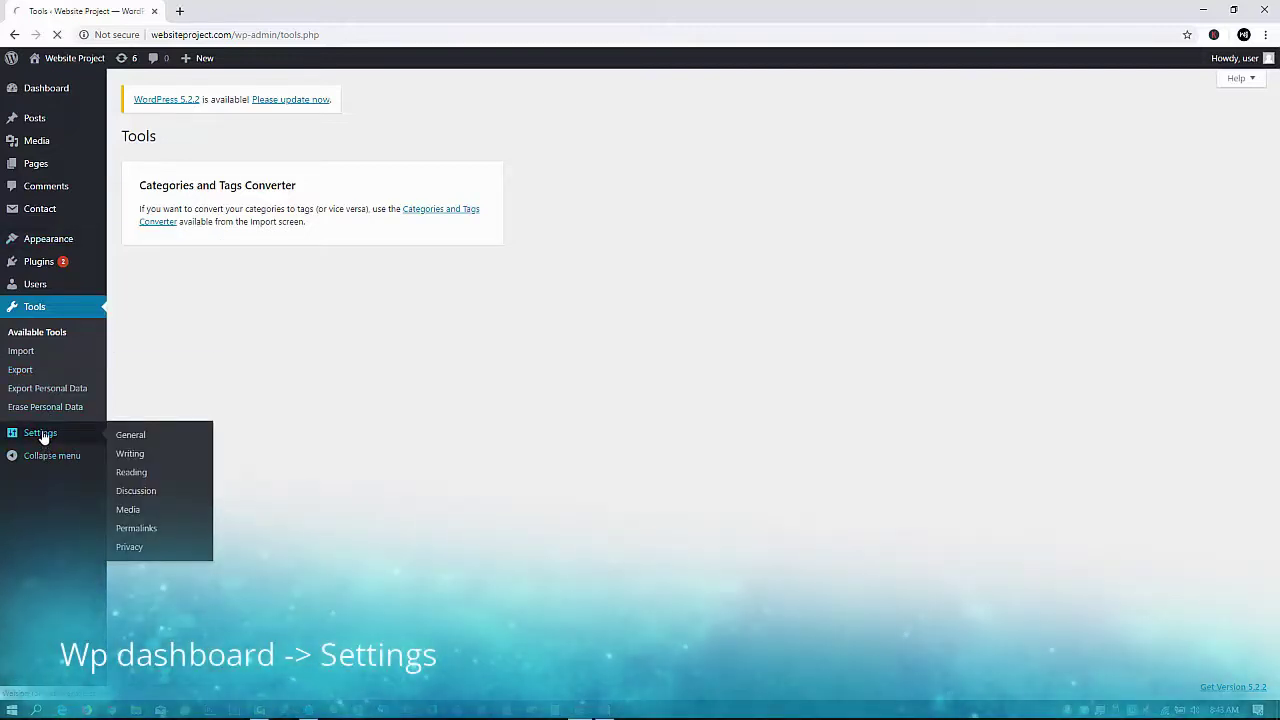
{"action": "left_click", "coordinate": [43, 436]}
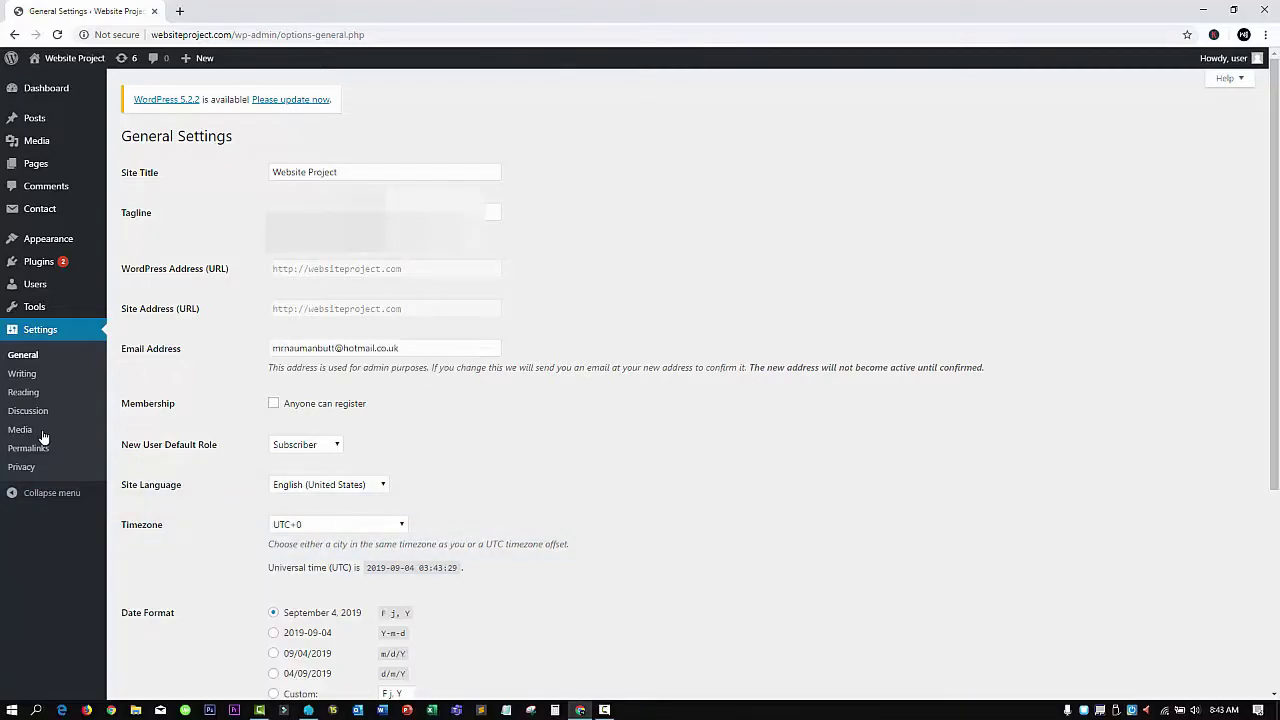
{"action": "scroll", "coordinate": [253, 300], "scroll_direction": "down", "scroll_amount": 3}
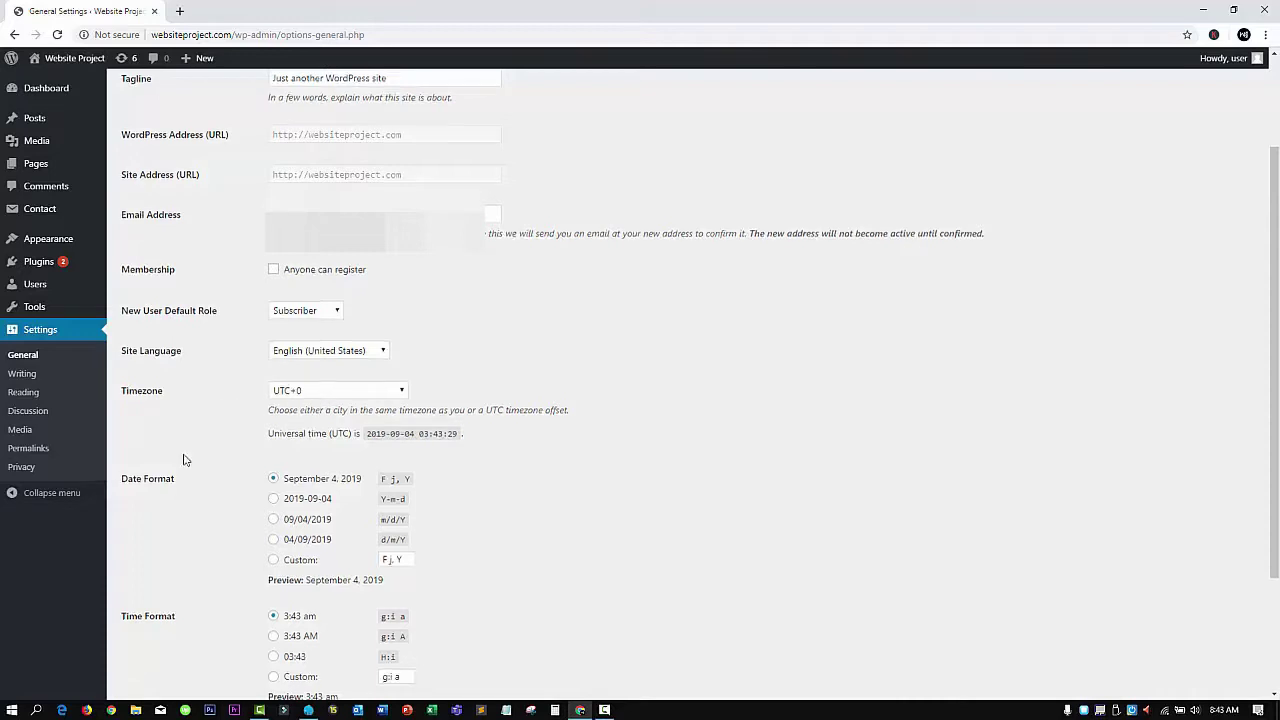
{"action": "scroll", "coordinate": [150, 420], "scroll_direction": "down", "scroll_amount": 2}
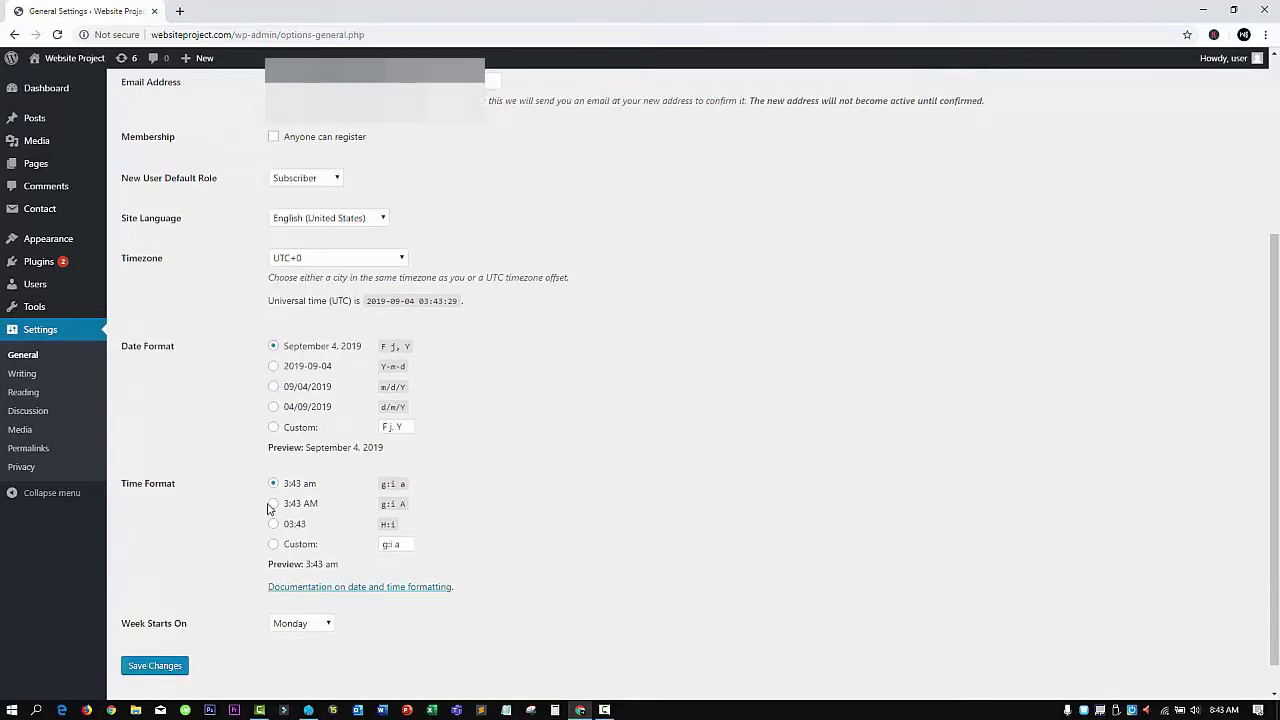
{"action": "scroll", "coordinate": [262, 512], "scroll_direction": "down", "scroll_amount": 1}
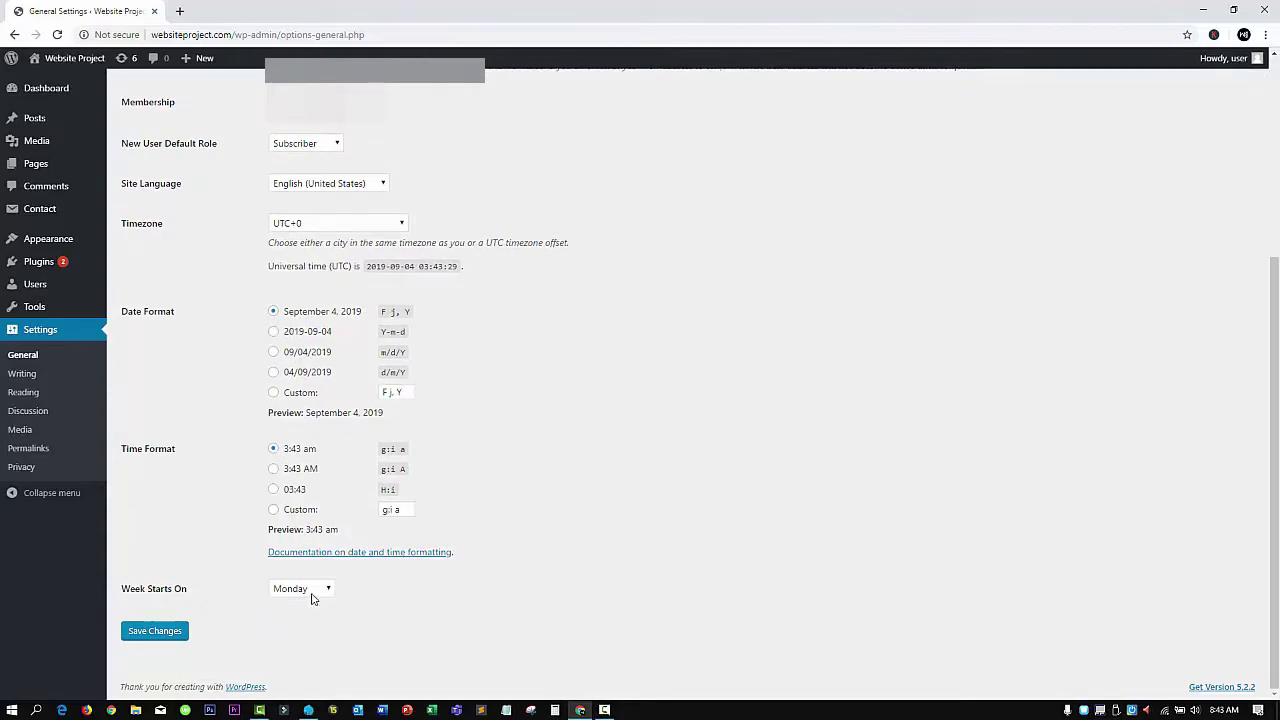
{"action": "scroll", "coordinate": [313, 593], "scroll_direction": "up", "scroll_amount": 4}
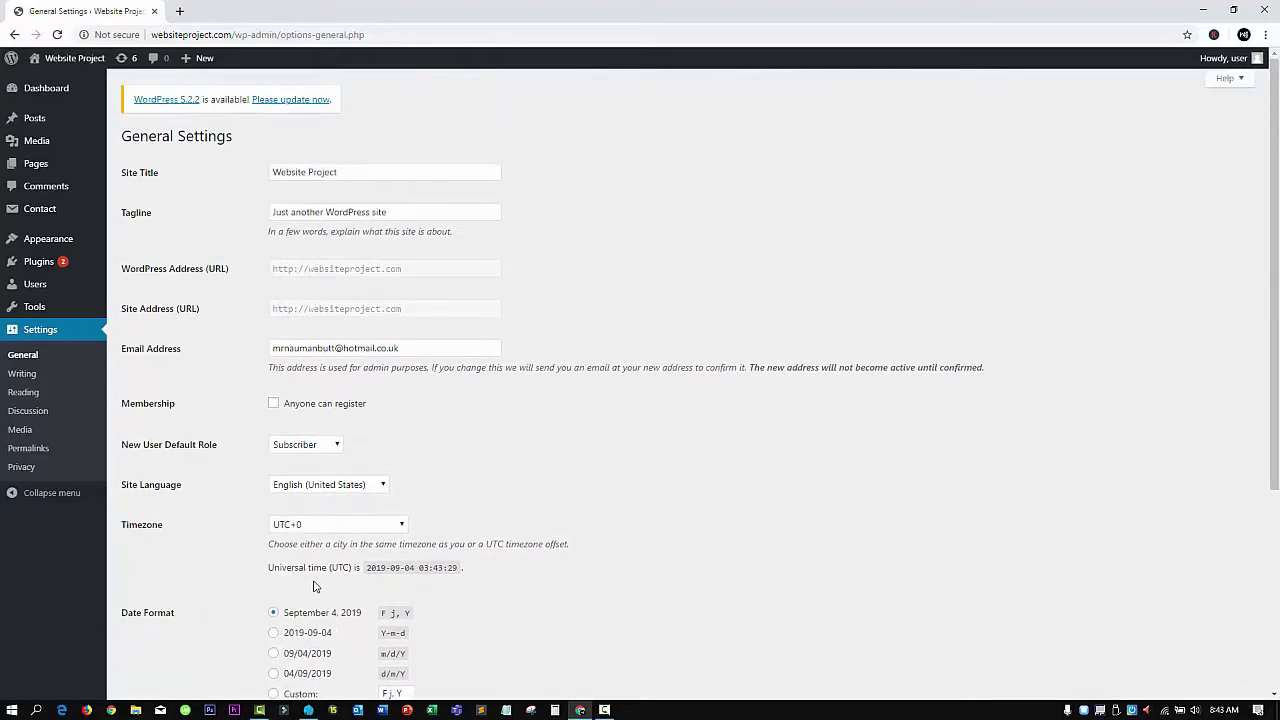
{"action": "scroll", "coordinate": [313, 590], "scroll_direction": "down", "scroll_amount": 2}
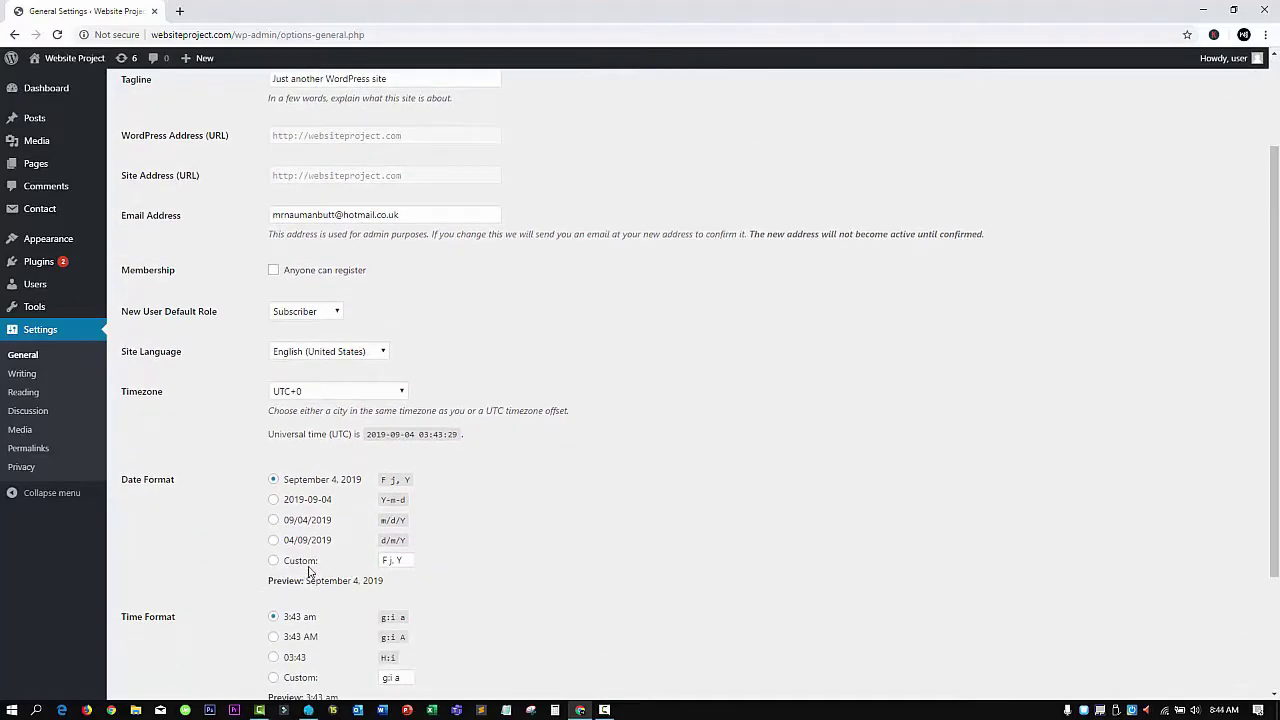
{"action": "scroll", "coordinate": [308, 566], "scroll_direction": "up", "scroll_amount": 2}
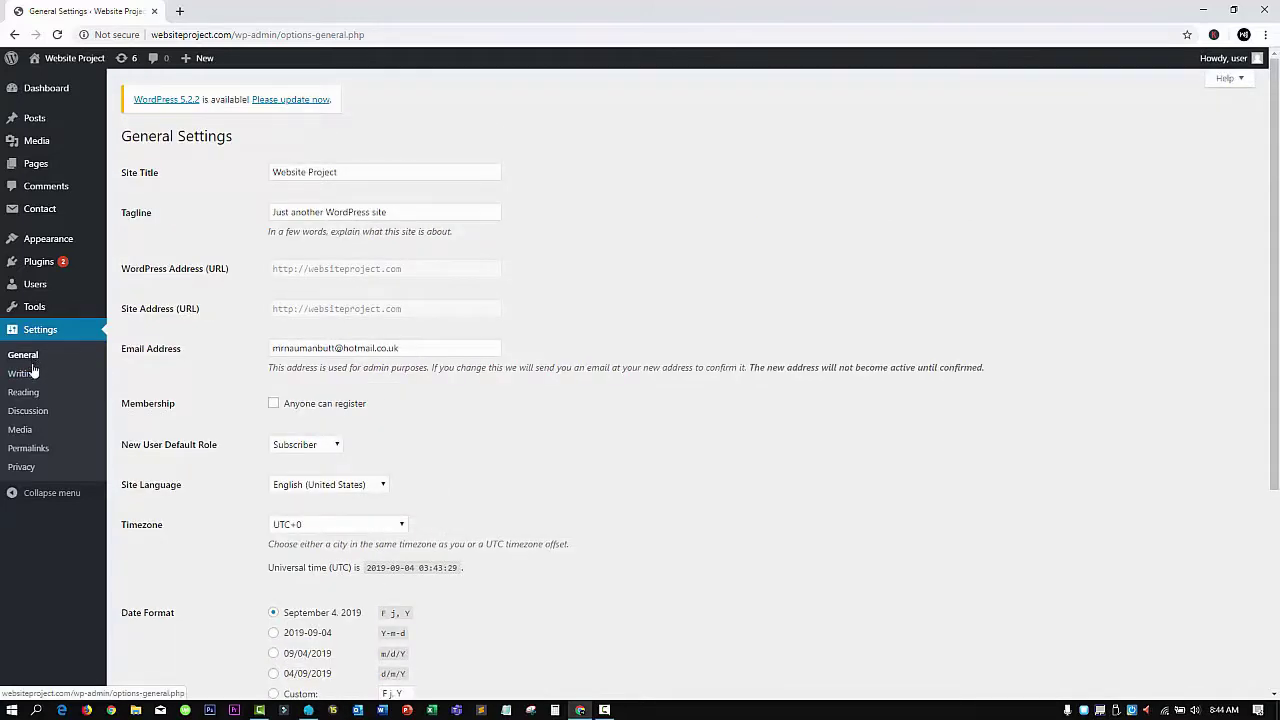
Review Writing settings (Uncategorized default category, Standard post format), then go to Reading settings
{"action": "left_click", "coordinate": [29, 380]}
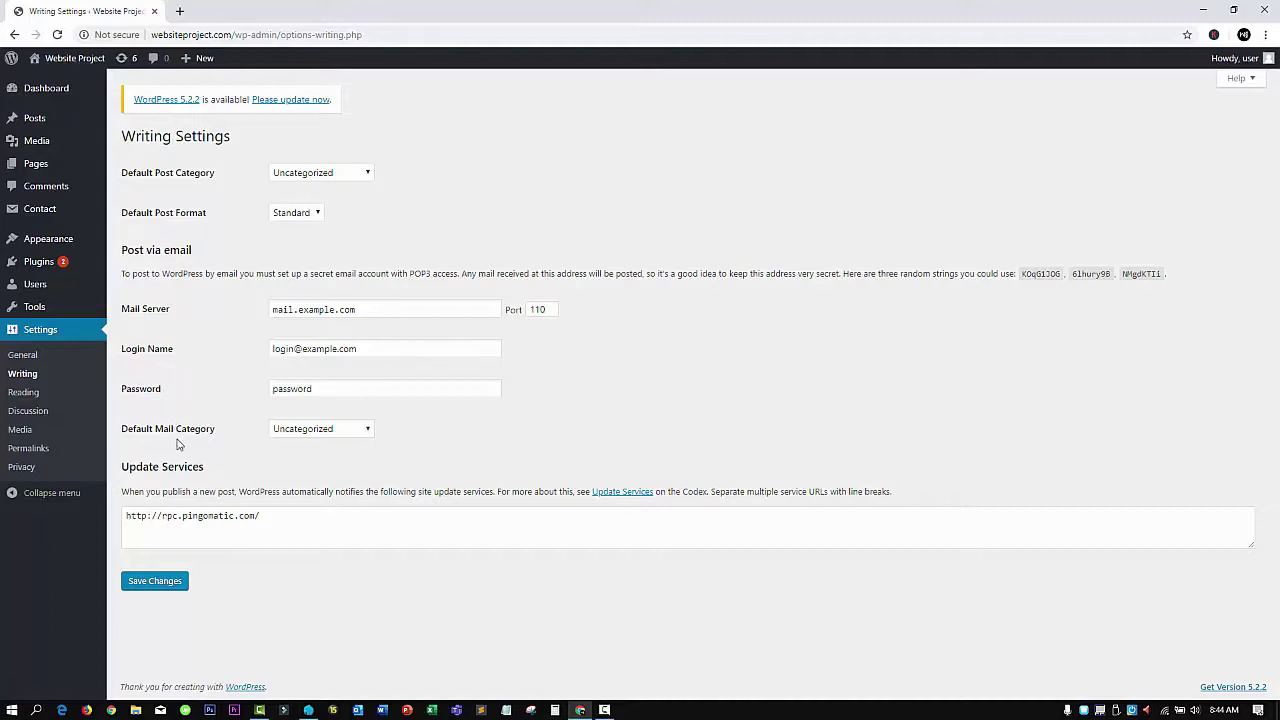
{"action": "left_click", "coordinate": [14, 398]}
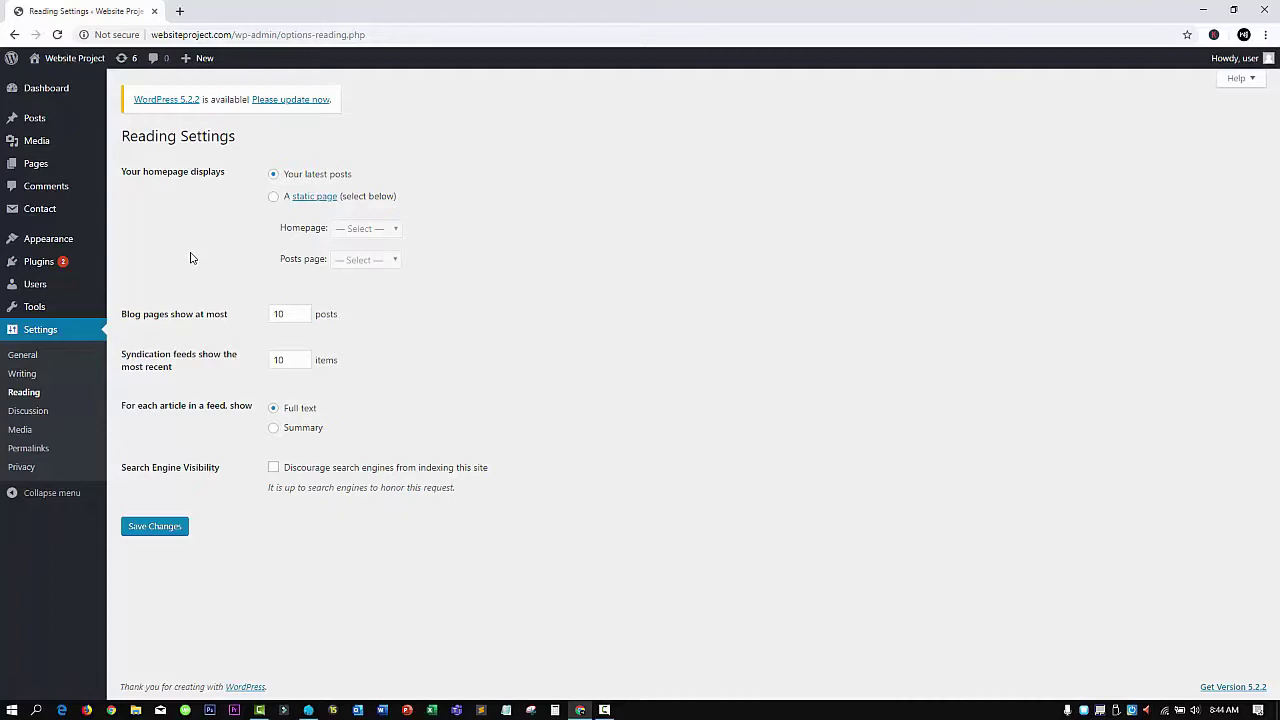
Switch the homepage to 'A static page' with Sample Page selected as the Homepage
{"action": "left_click", "coordinate": [274, 200]}
{"action": "left_click", "coordinate": [392, 235]}
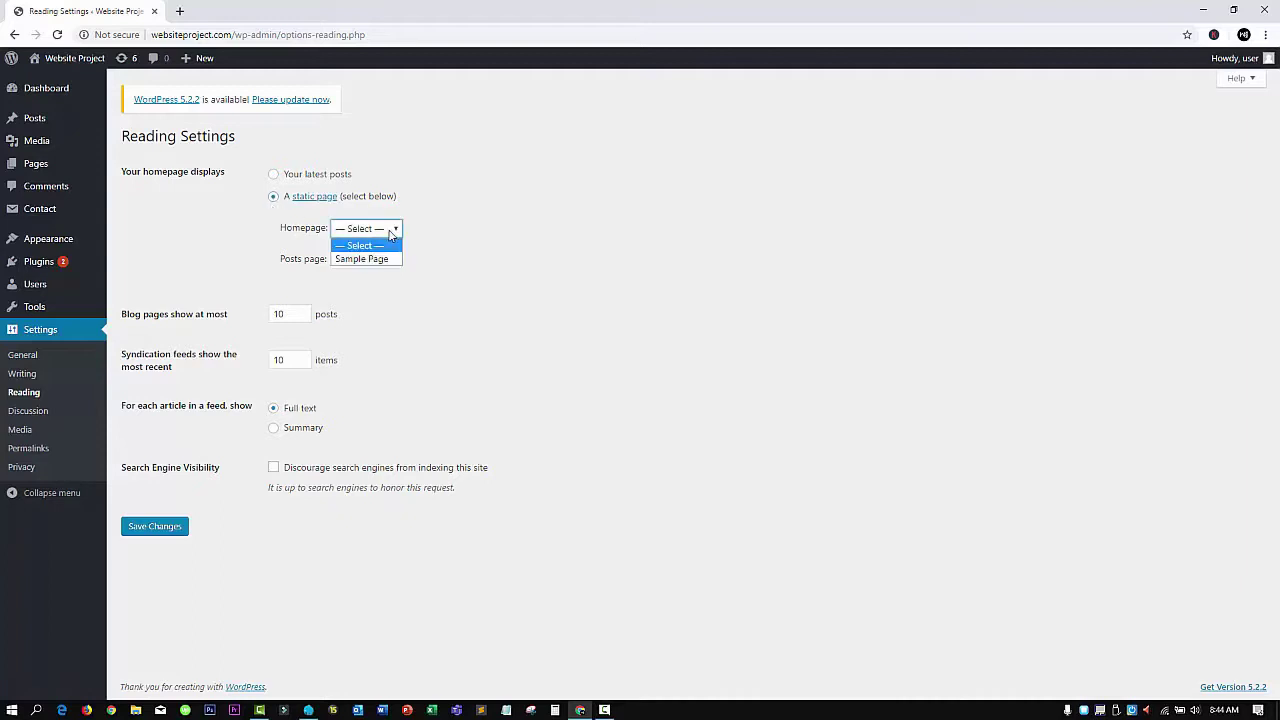
{"action": "left_click", "coordinate": [370, 259]}
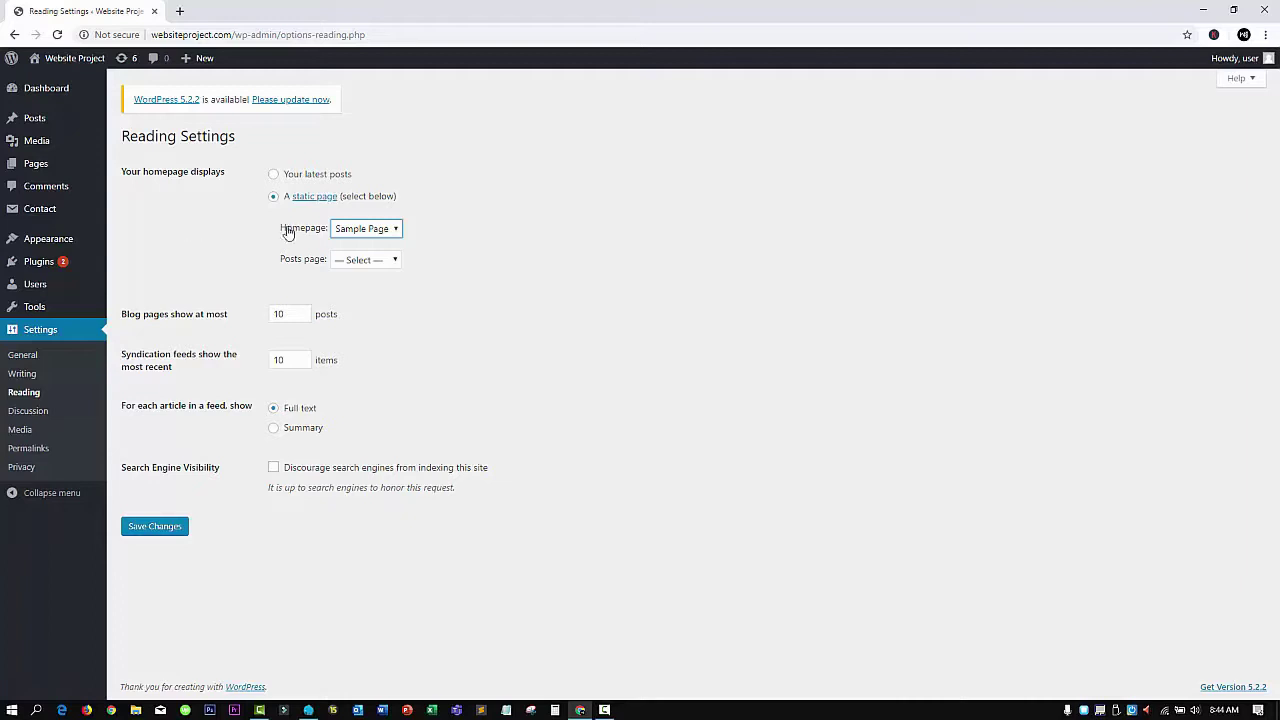
{"action": "left_click", "coordinate": [383, 233]}
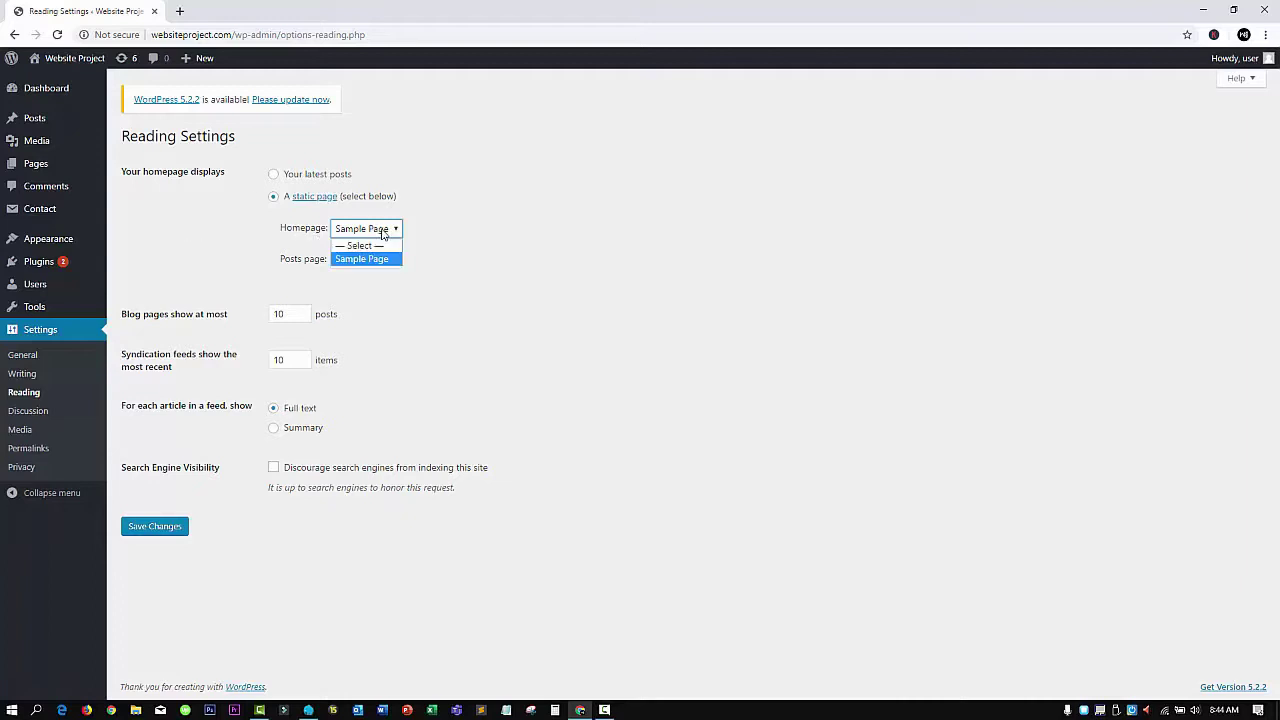
{"action": "left_click", "coordinate": [383, 233]}
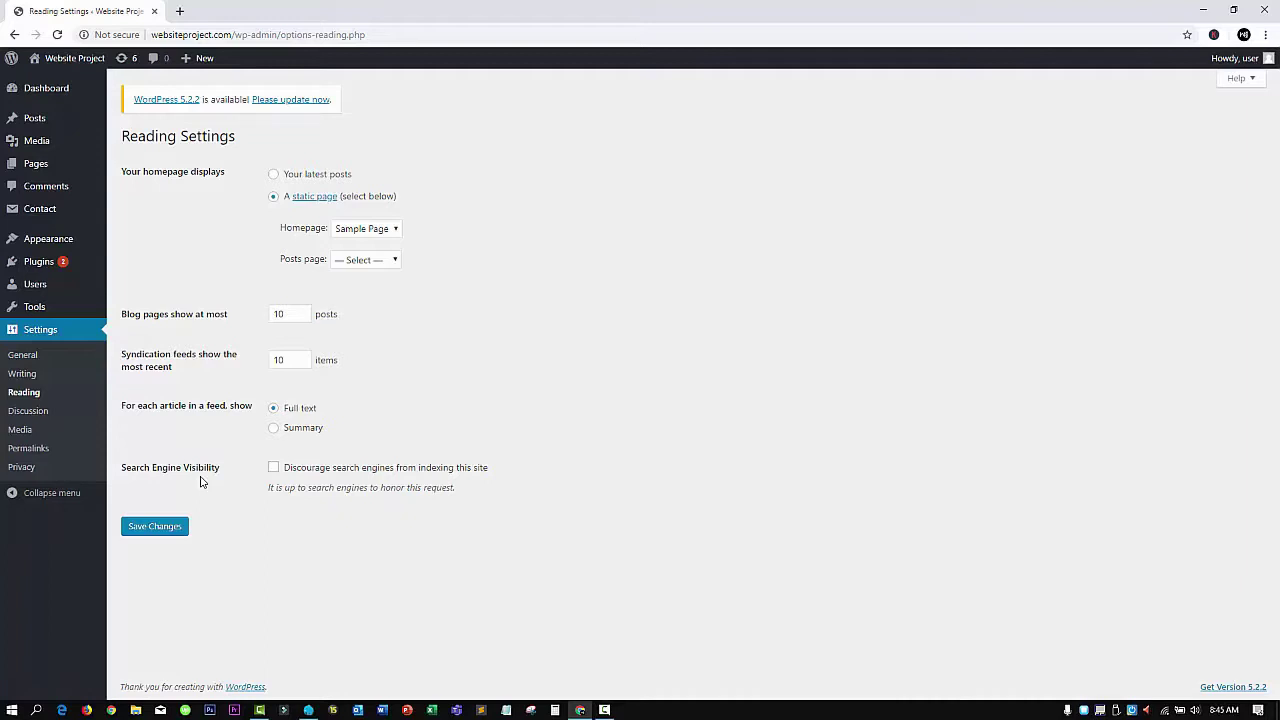
Scroll through the Discussion and avatar options, then go to Media settings
{"action": "left_click", "coordinate": [44, 412]}
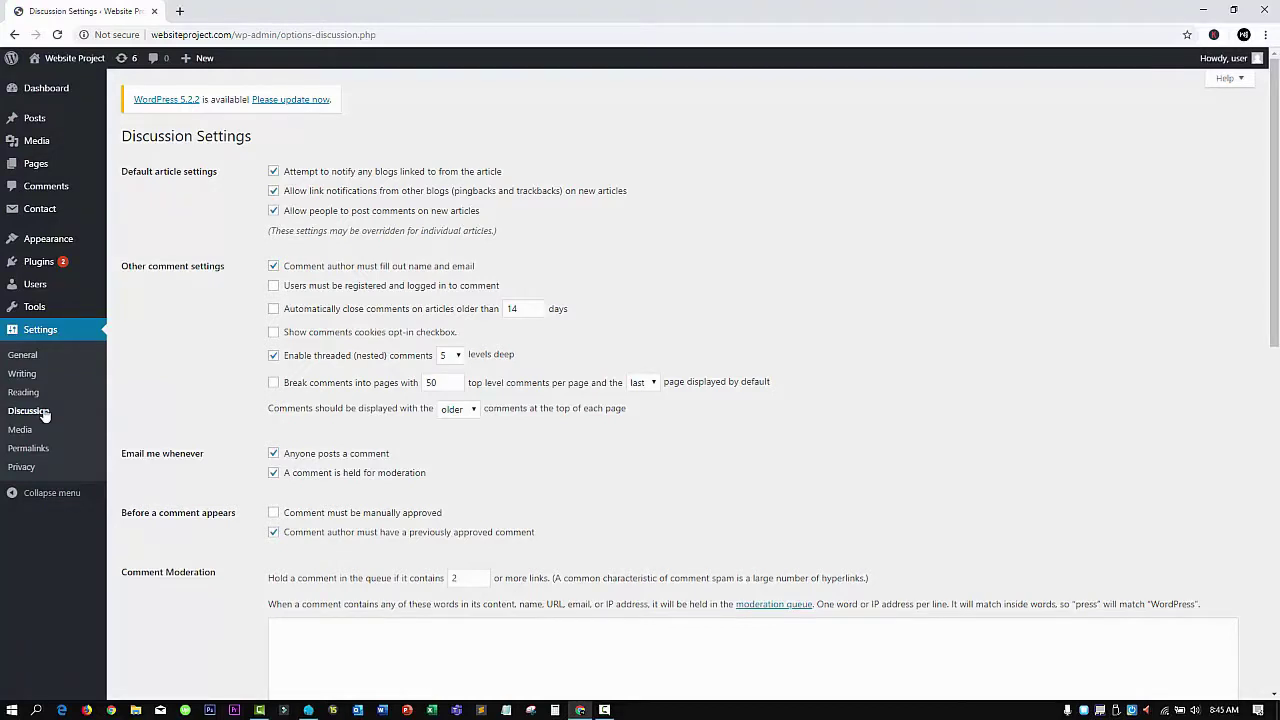
{"action": "scroll", "coordinate": [130, 440], "scroll_direction": "down", "scroll_amount": 2}
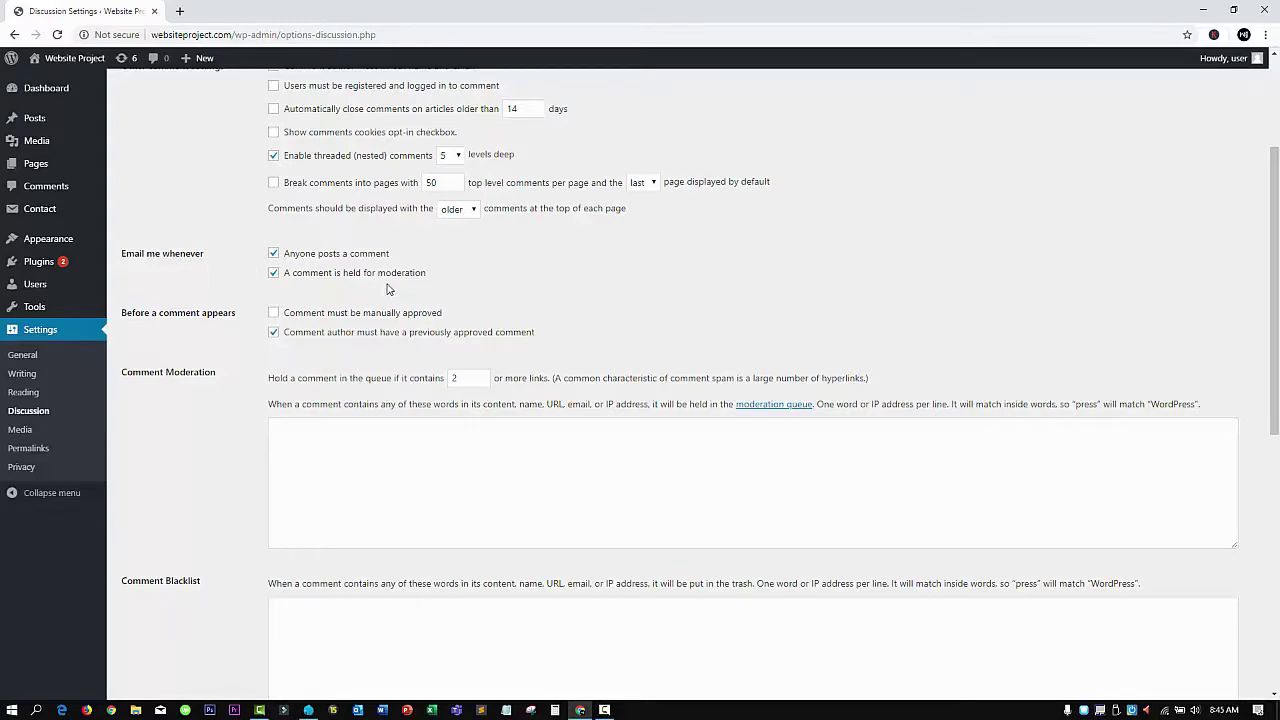
{"action": "scroll", "coordinate": [287, 345], "scroll_direction": "down", "scroll_amount": 2}
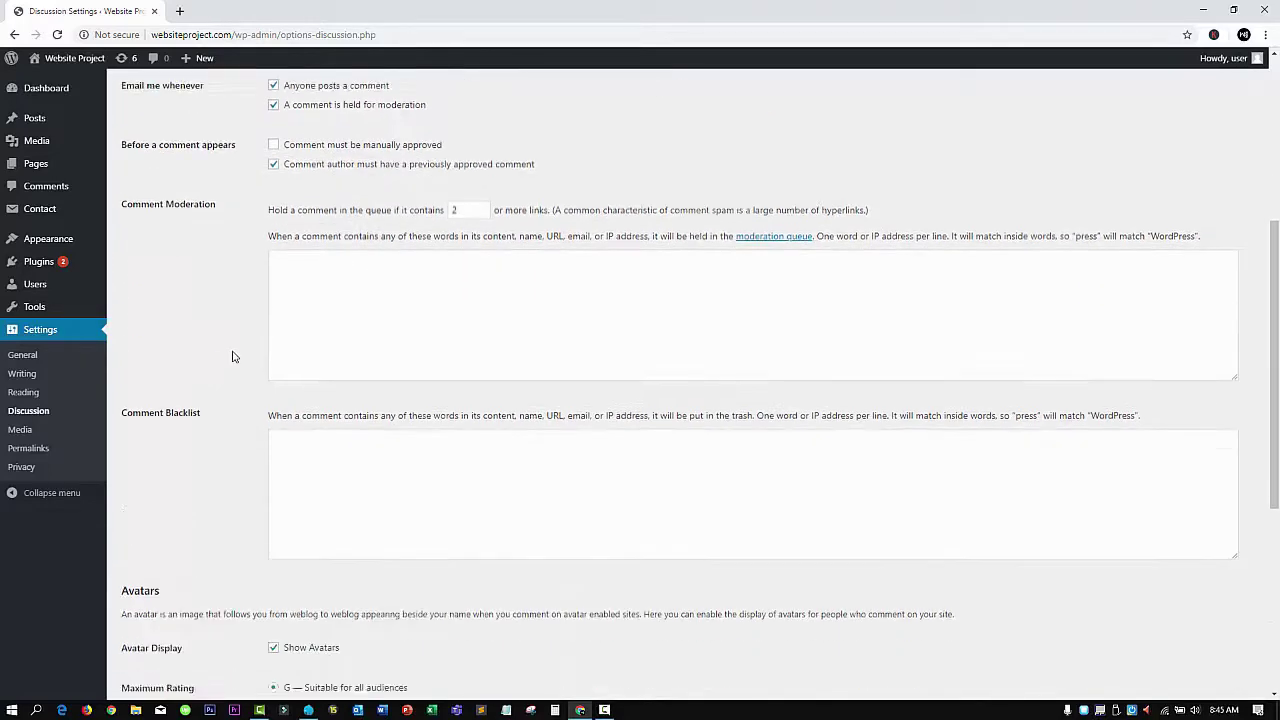
{"action": "scroll", "coordinate": [138, 438], "scroll_direction": "down", "scroll_amount": 1}
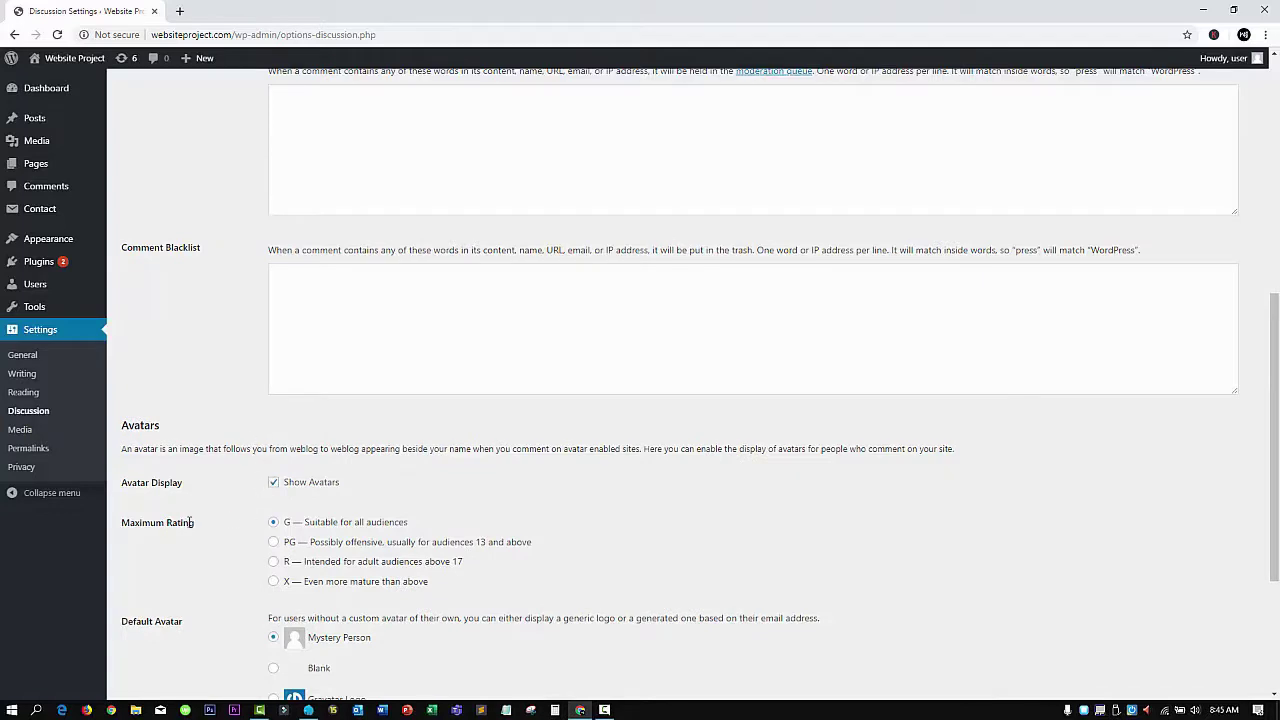
{"action": "scroll", "coordinate": [189, 522], "scroll_direction": "down", "scroll_amount": 2}
{"action": "left_click", "coordinate": [22, 429]}
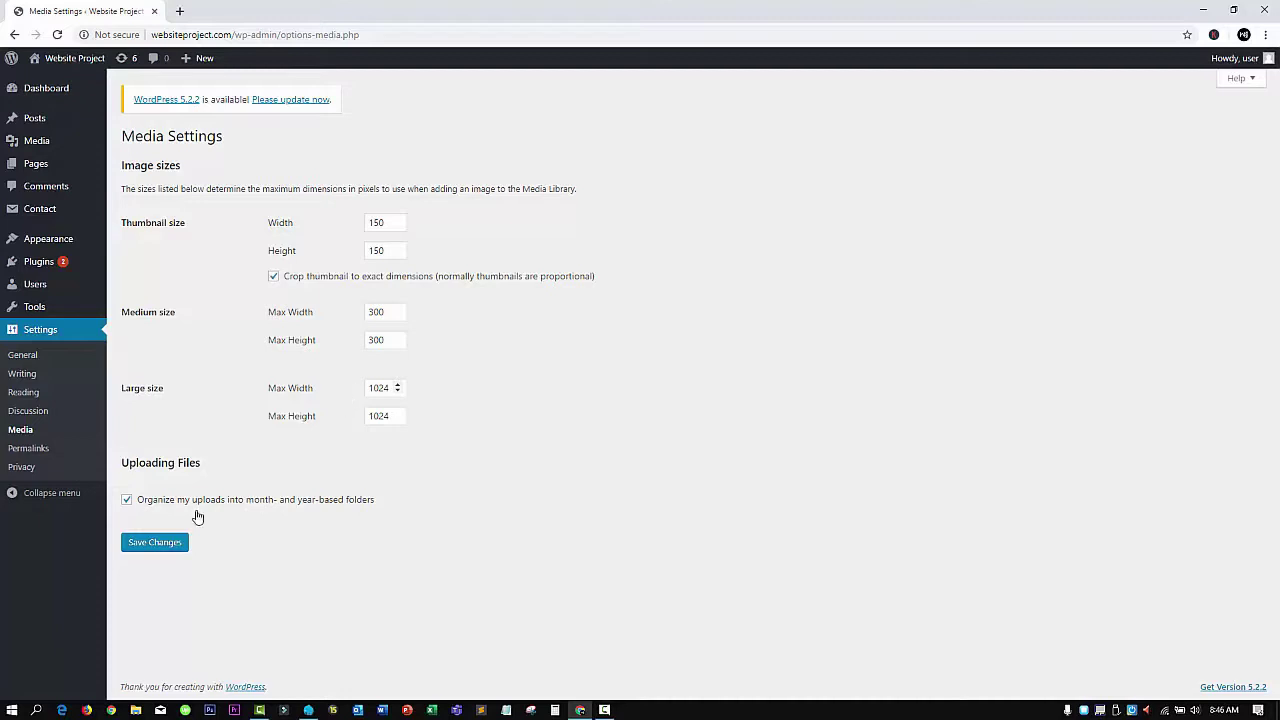
Keep uploads organised into month- and year-based folders, then go to Permalink Settings
{"action": "left_click", "coordinate": [127, 502]}
{"action": "left_click", "coordinate": [127, 503]}
{"action": "left_click", "coordinate": [47, 455]}
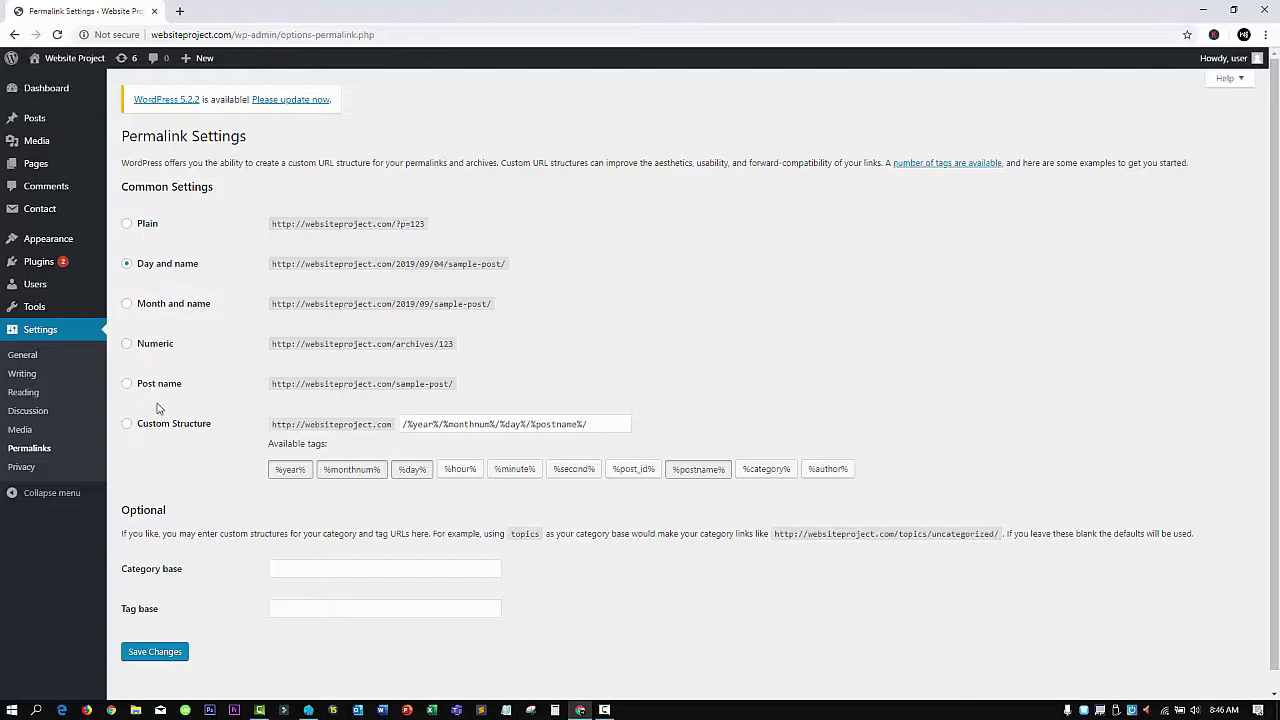
Choose the custom permalink structure /%year%/%monthnum%/%day%/%postname%/, leaving category and tag bases, then go to Privacy
{"action": "left_click", "coordinate": [590, 427]}
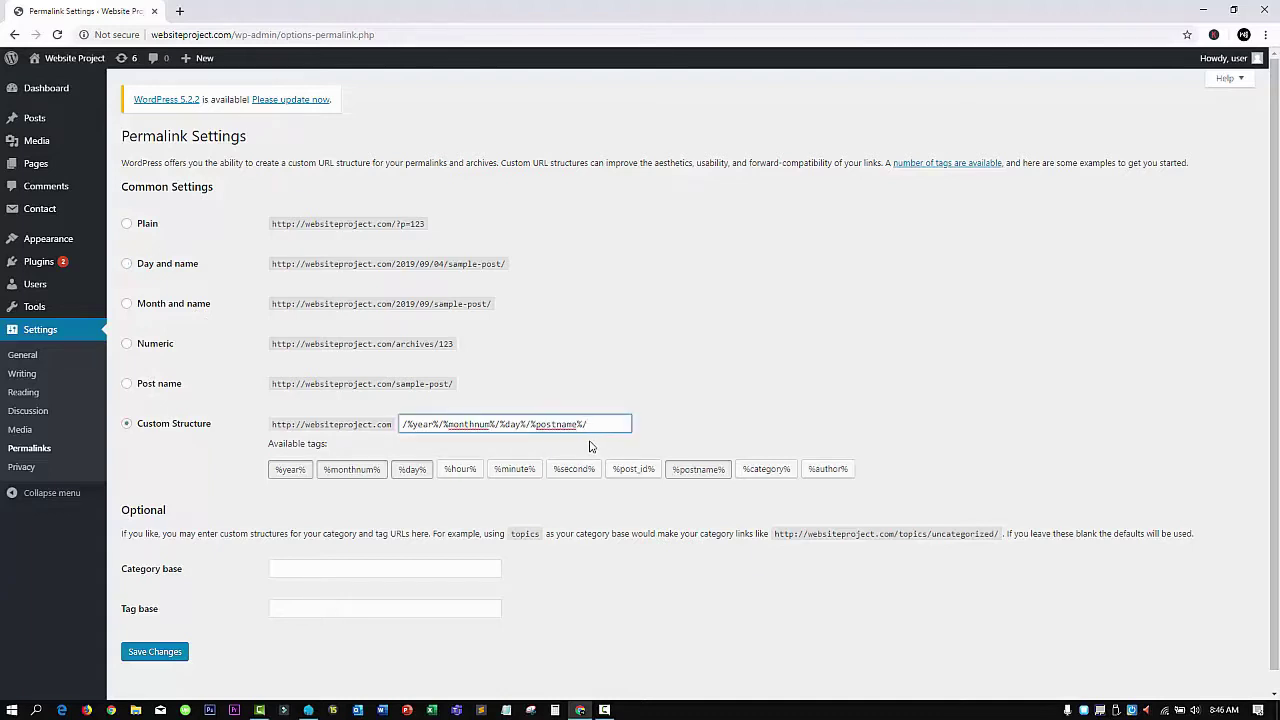
{"action": "scroll", "coordinate": [367, 526], "scroll_direction": "down", "scroll_amount": 1}
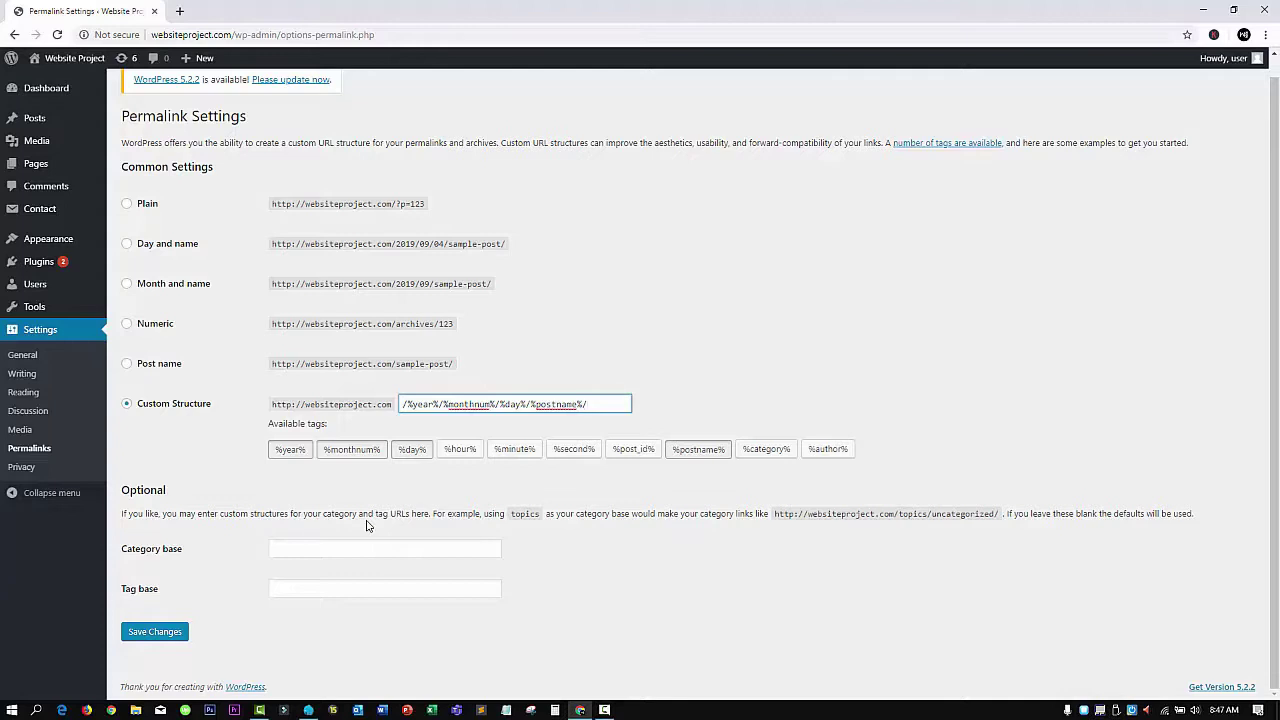
{"action": "left_click", "coordinate": [366, 546]}
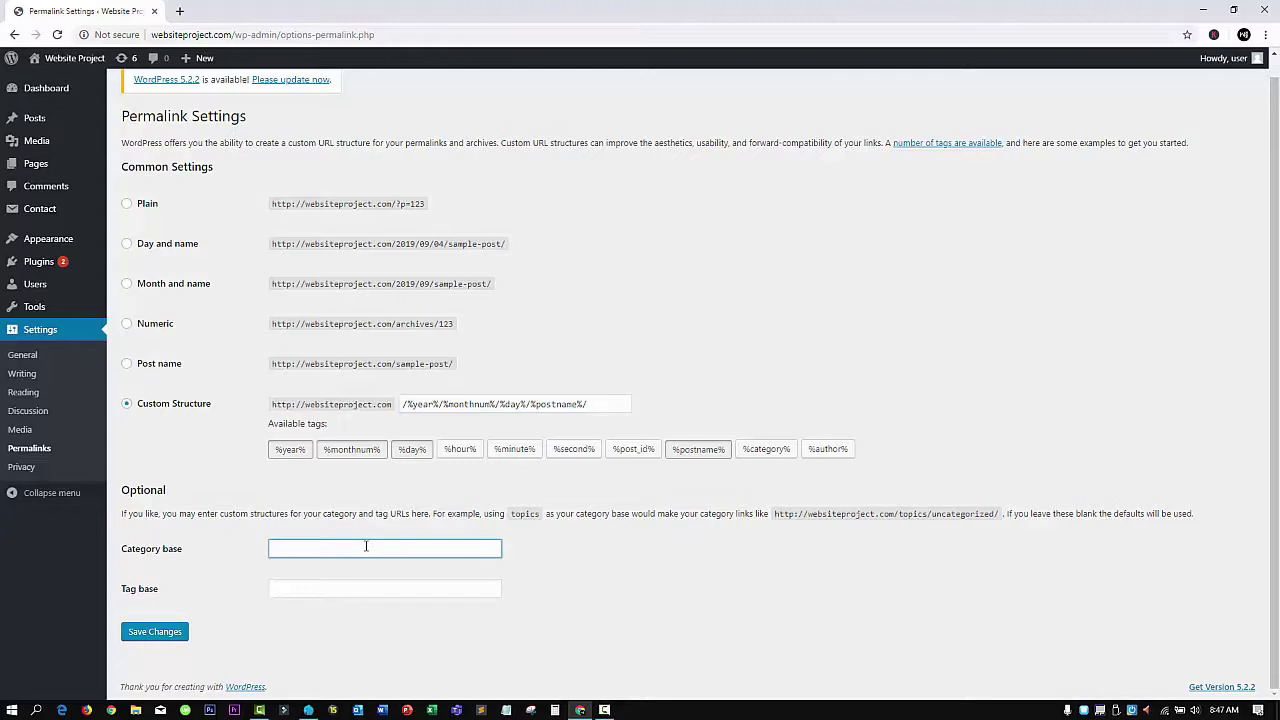
{"action": "left_click", "coordinate": [330, 590]}
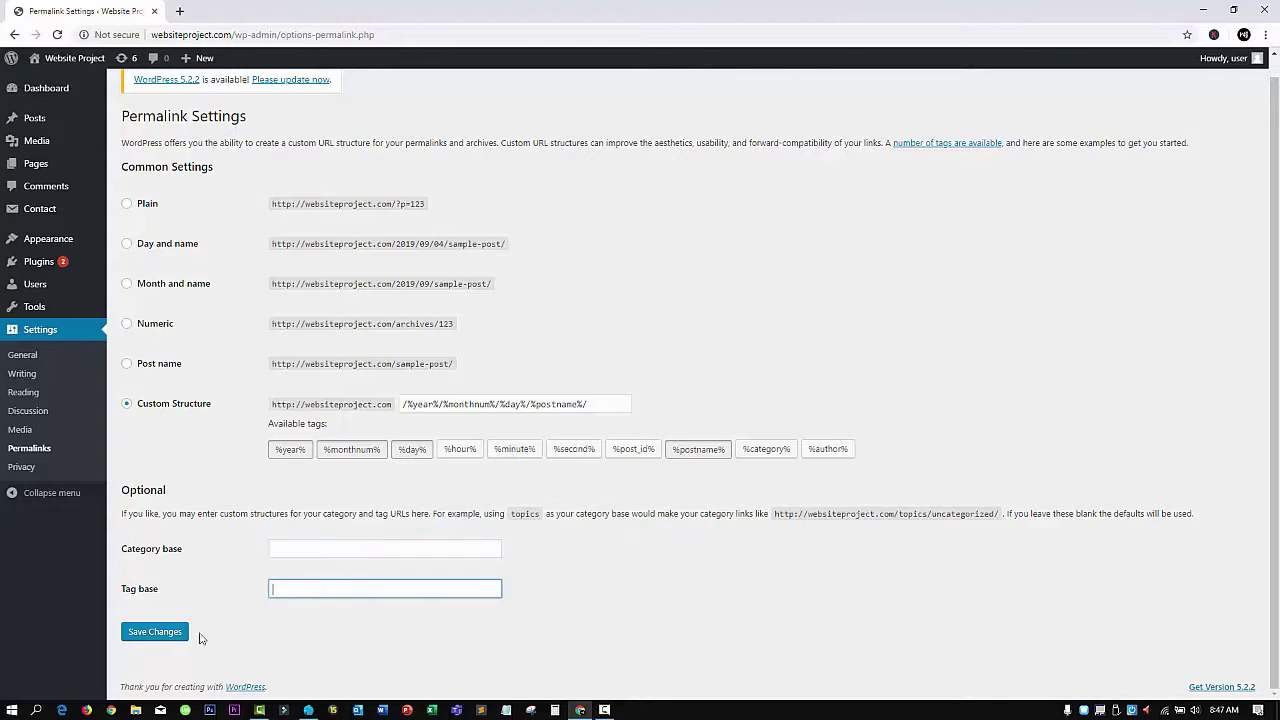
{"action": "left_click", "coordinate": [22, 467]}
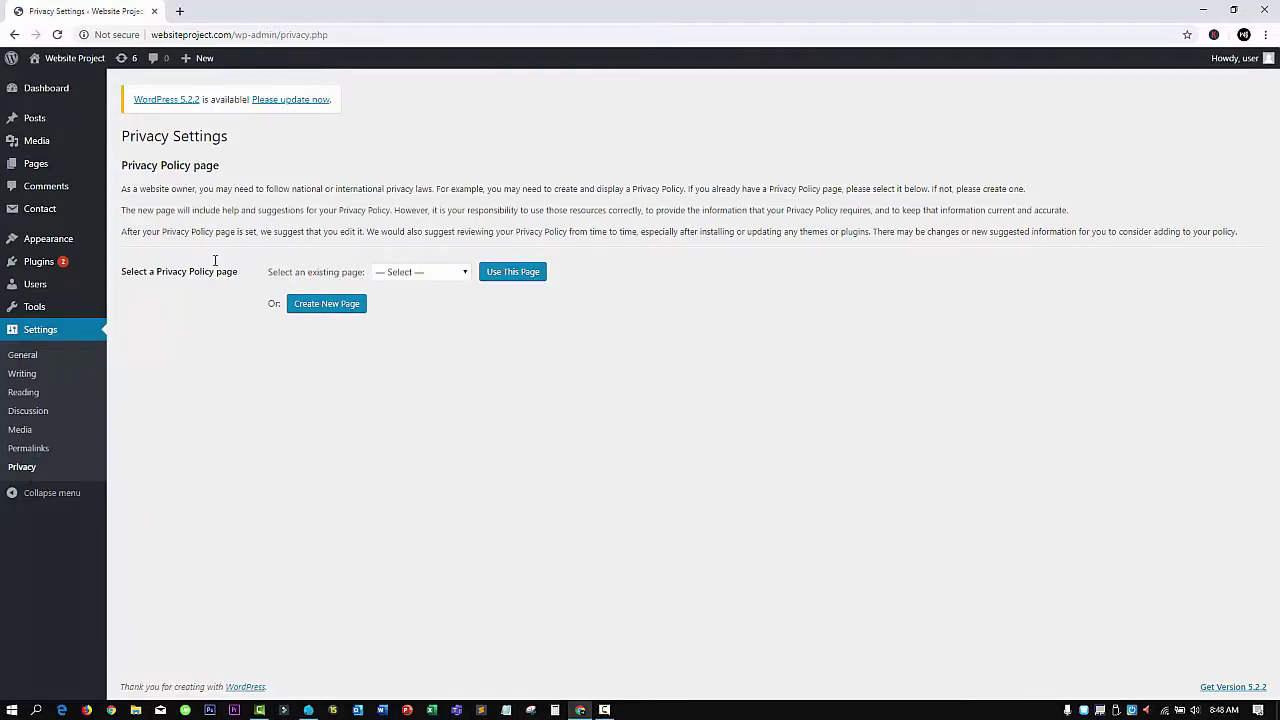
Create a new draft Privacy Policy page and scroll through its suggested policy sections
{"action": "left_click", "coordinate": [458, 272]}
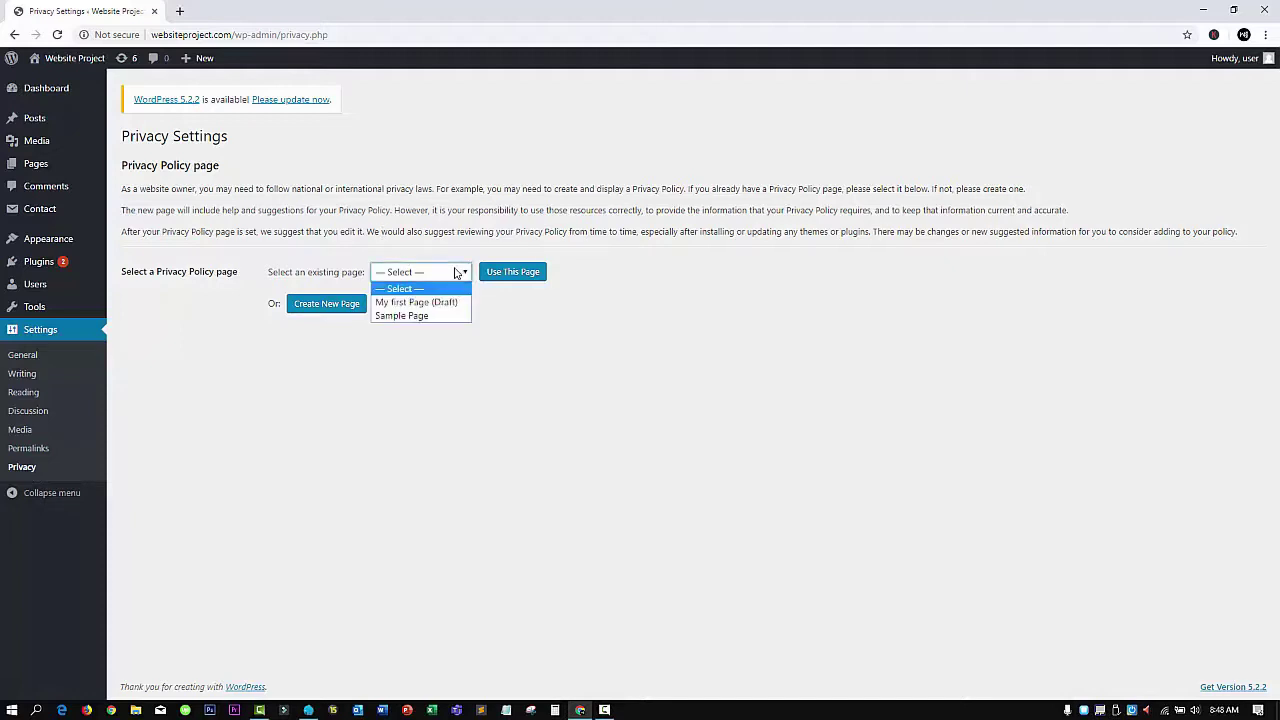
{"action": "left_click", "coordinate": [328, 310]}
{"action": "left_click", "coordinate": [328, 310]}
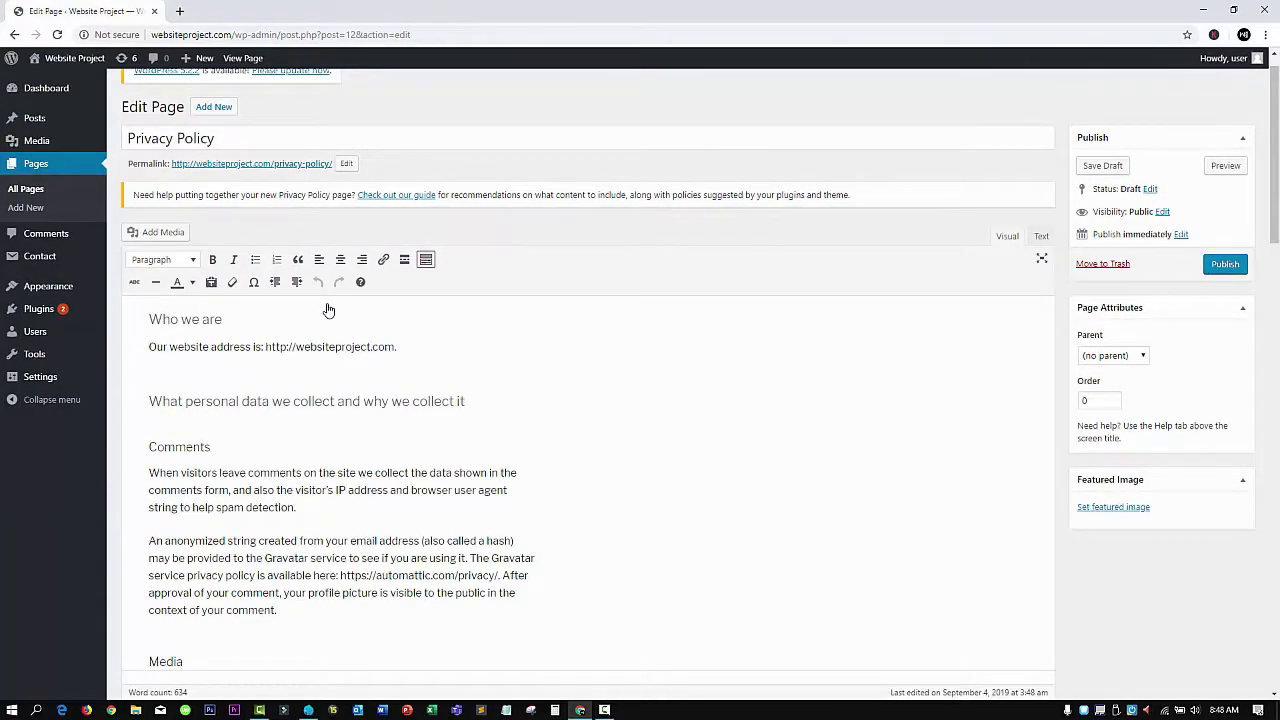
{"action": "scroll", "coordinate": [330, 340], "scroll_direction": "down", "scroll_amount": 5}
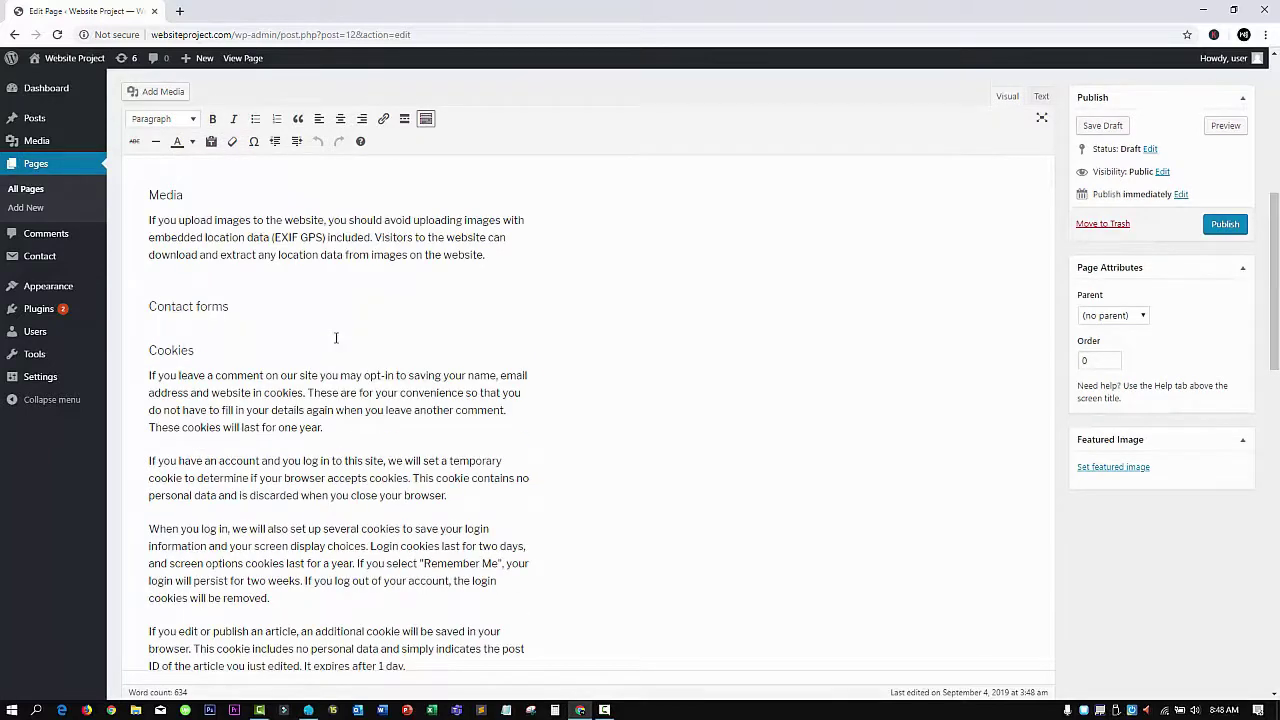
{"action": "scroll", "coordinate": [336, 338], "scroll_direction": "down", "scroll_amount": 7}
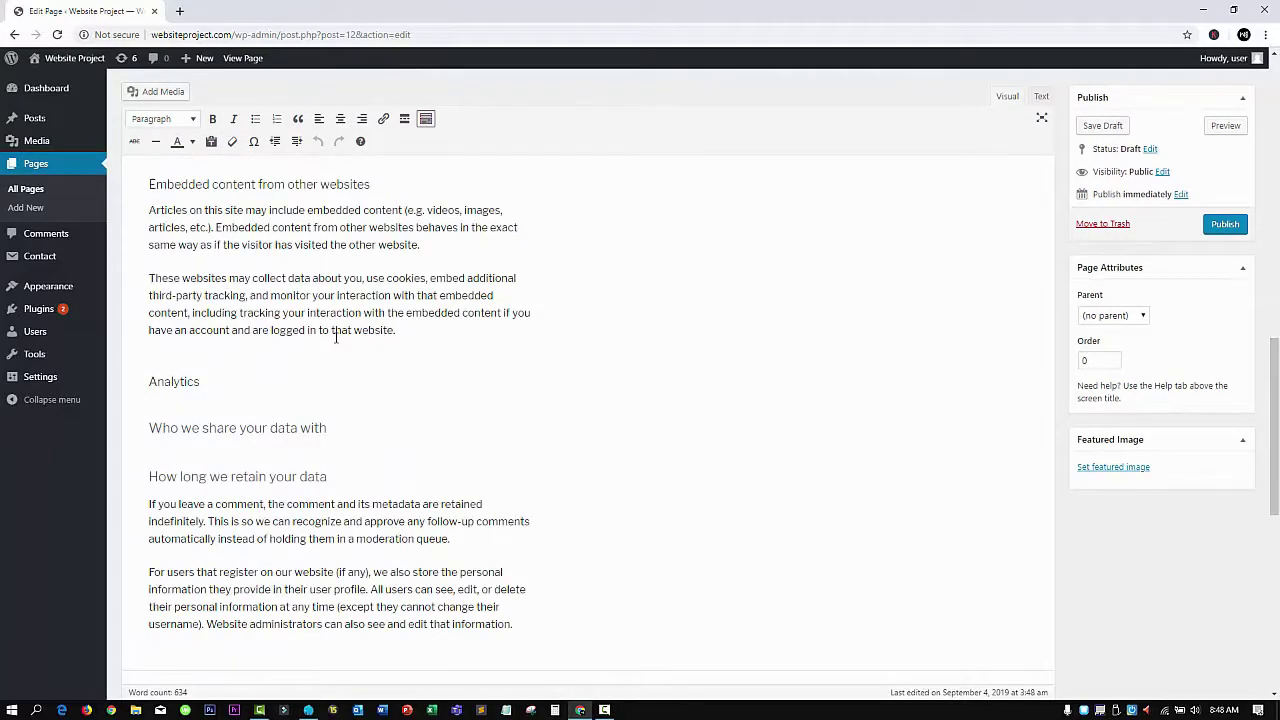
{"action": "left_click", "coordinate": [14, 402]}
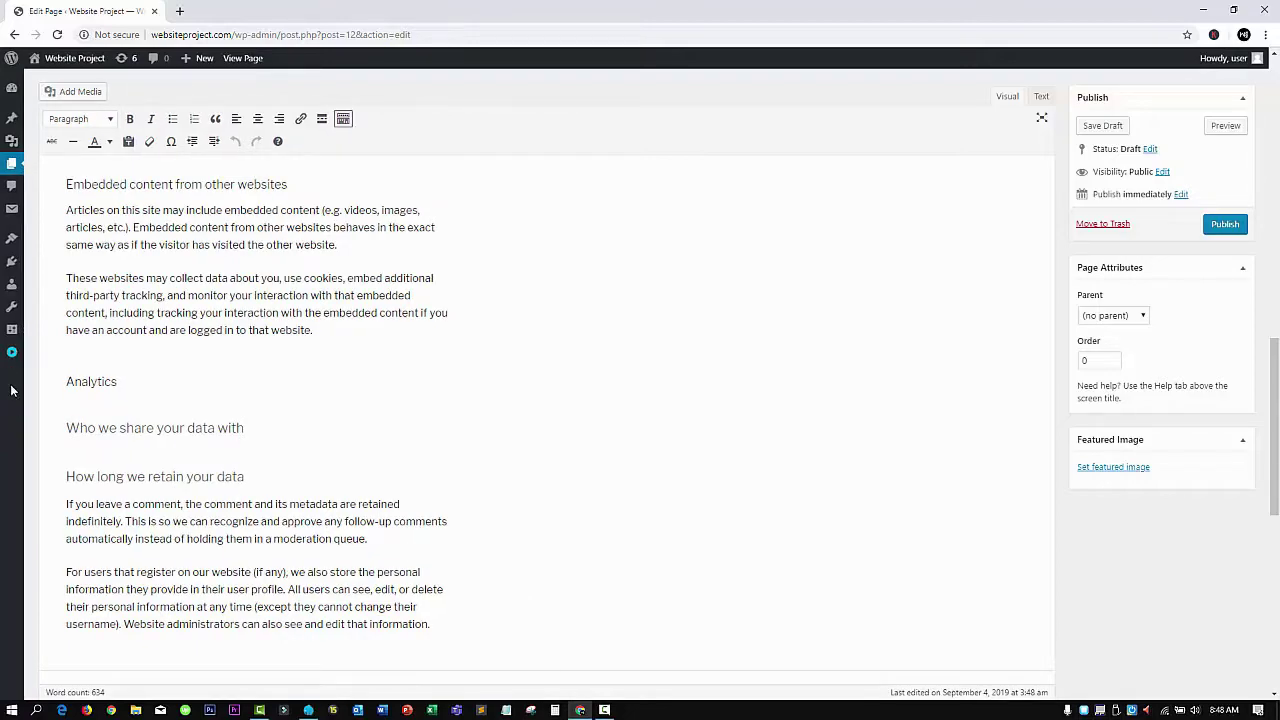
{"action": "left_click", "coordinate": [10, 356]}
{"action": "scroll", "coordinate": [158, 419], "scroll_direction": "up", "scroll_amount": 3}
{"action": "scroll", "coordinate": [158, 419], "scroll_direction": "up", "scroll_amount": 10}
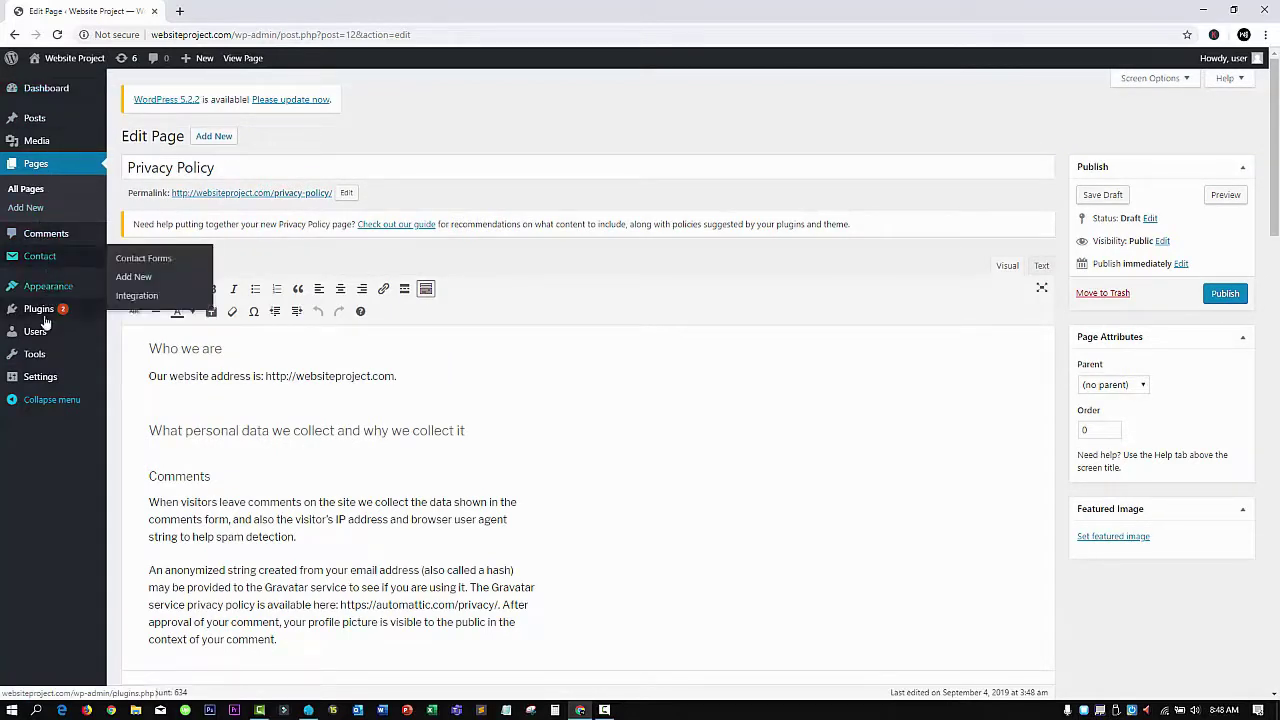
Minimise Chrome and close the Laragon window
{"action": "mouse_move", "coordinate": [44, 366]}
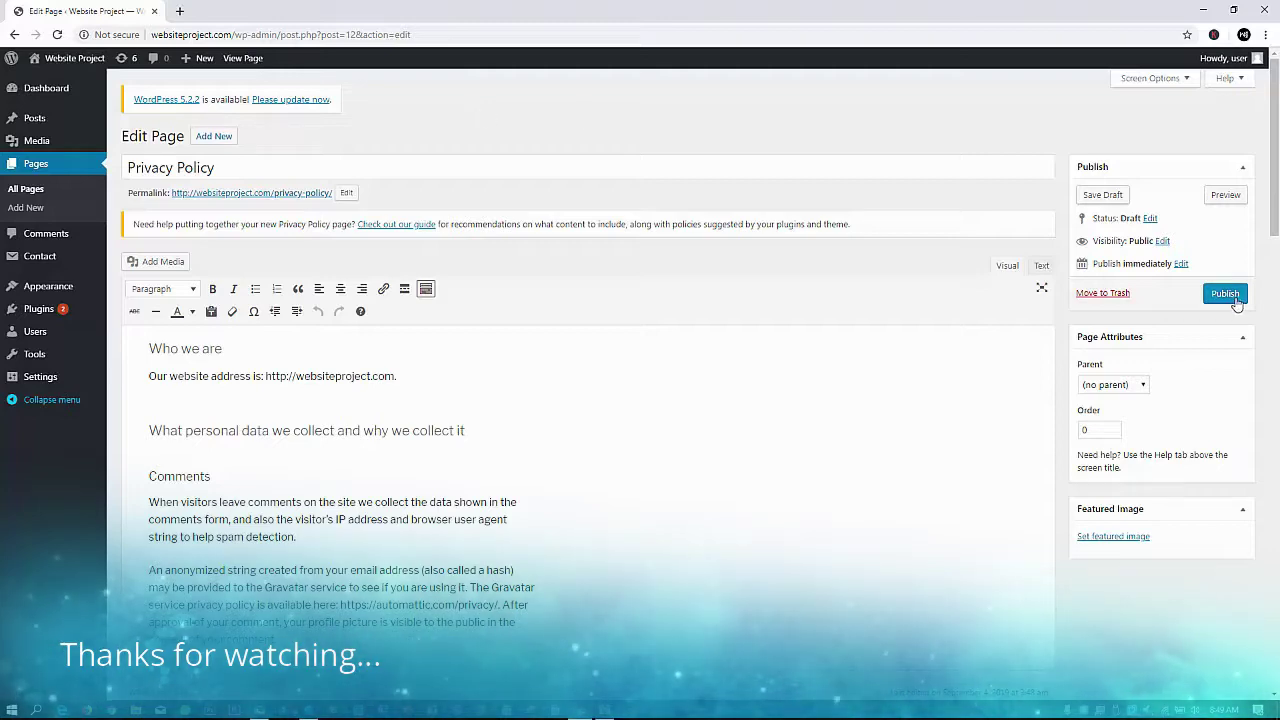
{"action": "left_click", "coordinate": [1204, 10]}
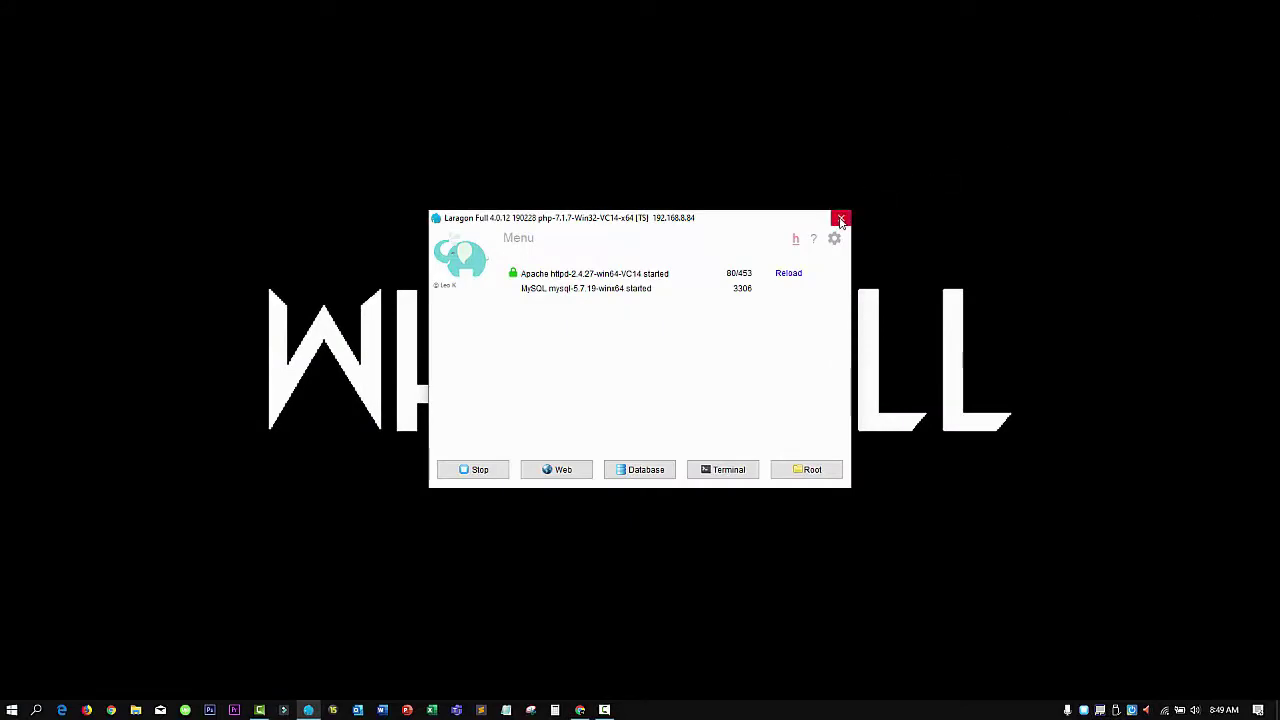
{"action": "left_click", "coordinate": [841, 217]}
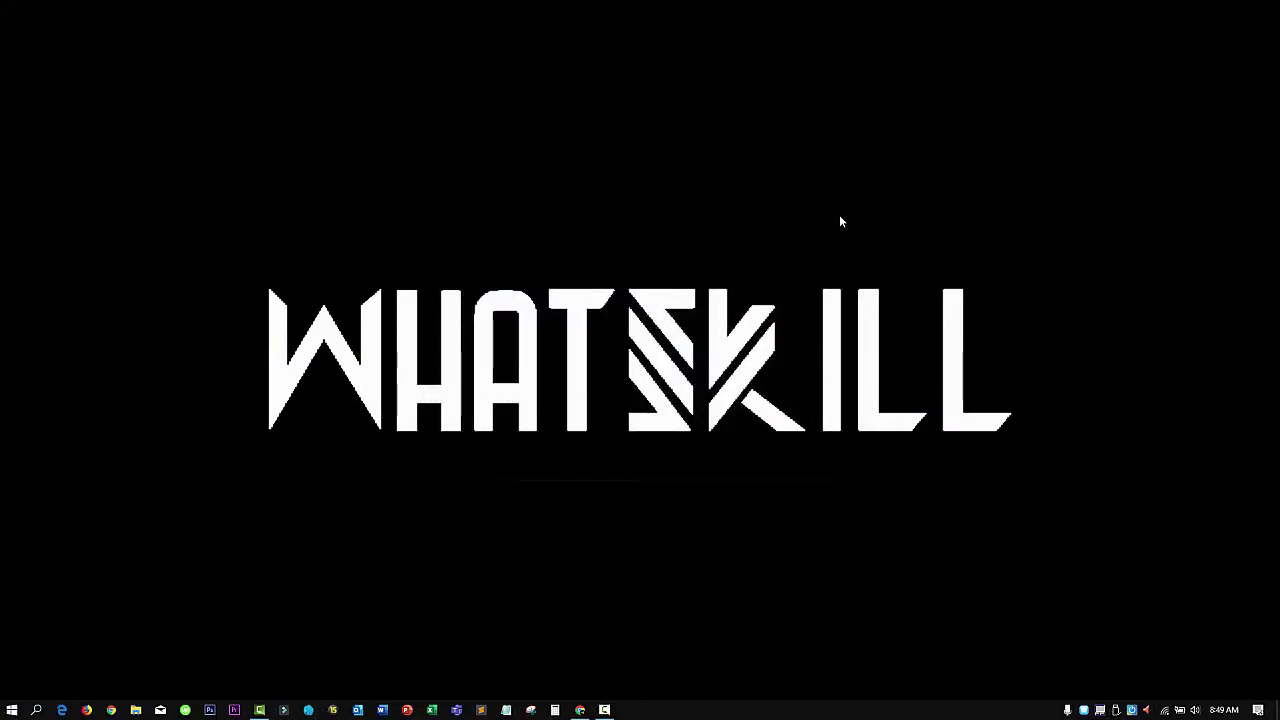